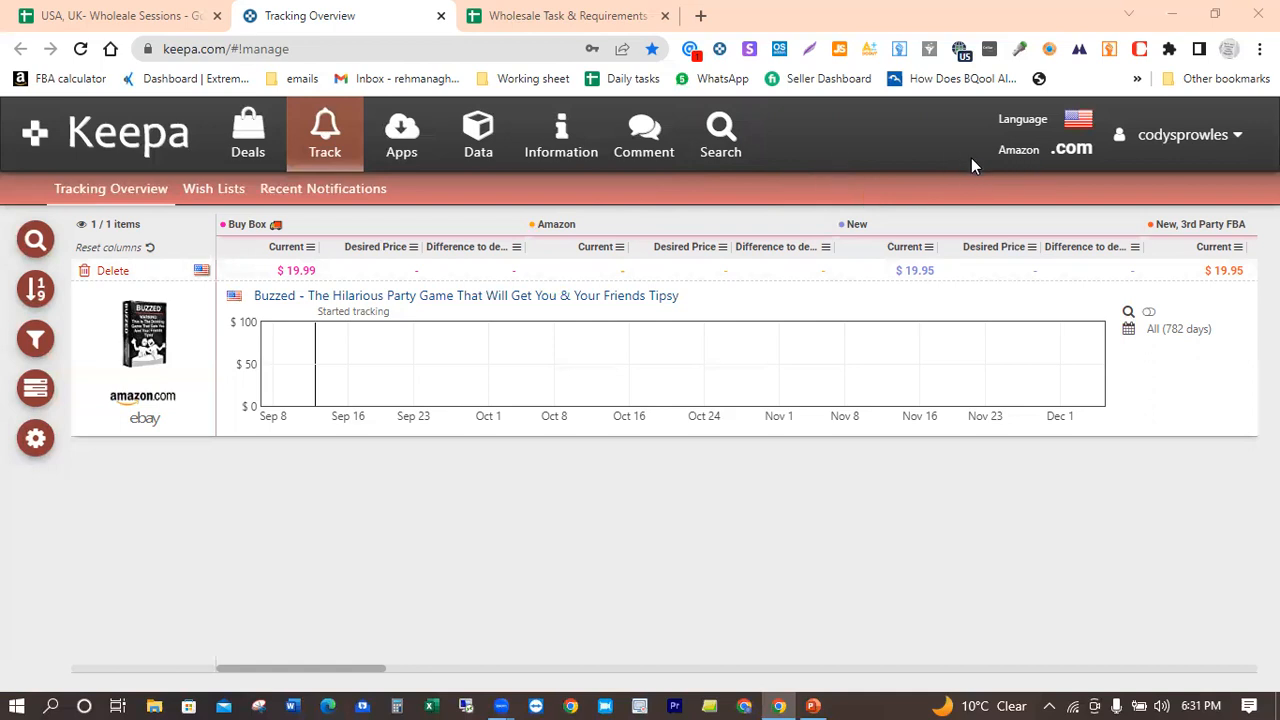
# Step: Open Keepa's Product Finder for the Amazon .com marketplace
pyautogui.click(1071, 155)
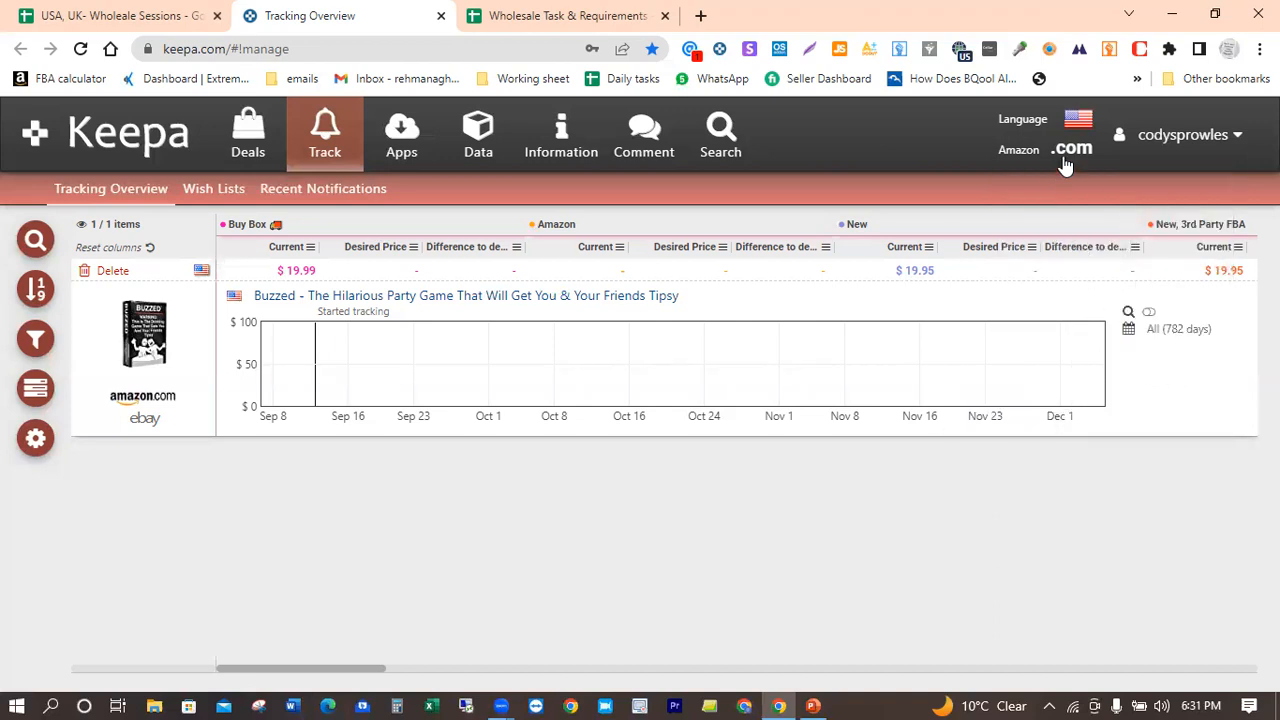
pyautogui.moveTo(1068, 160)
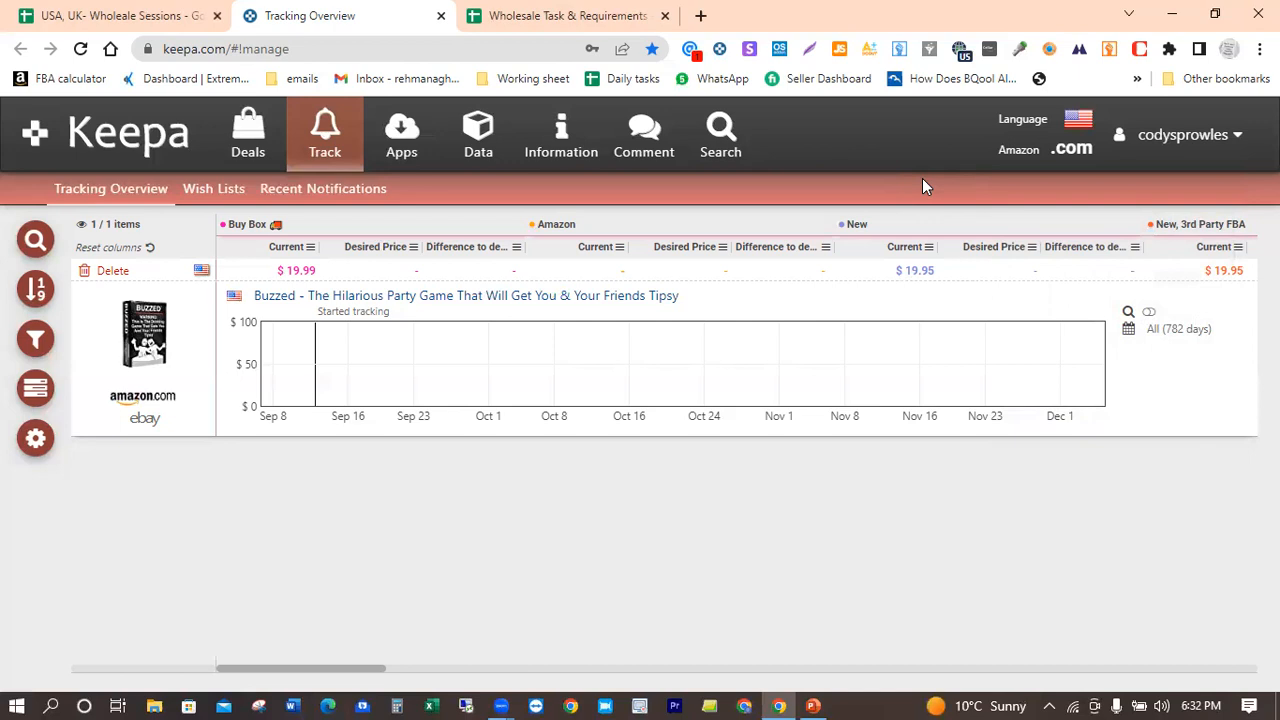
pyautogui.click(1075, 152)
pyautogui.click(477, 147)
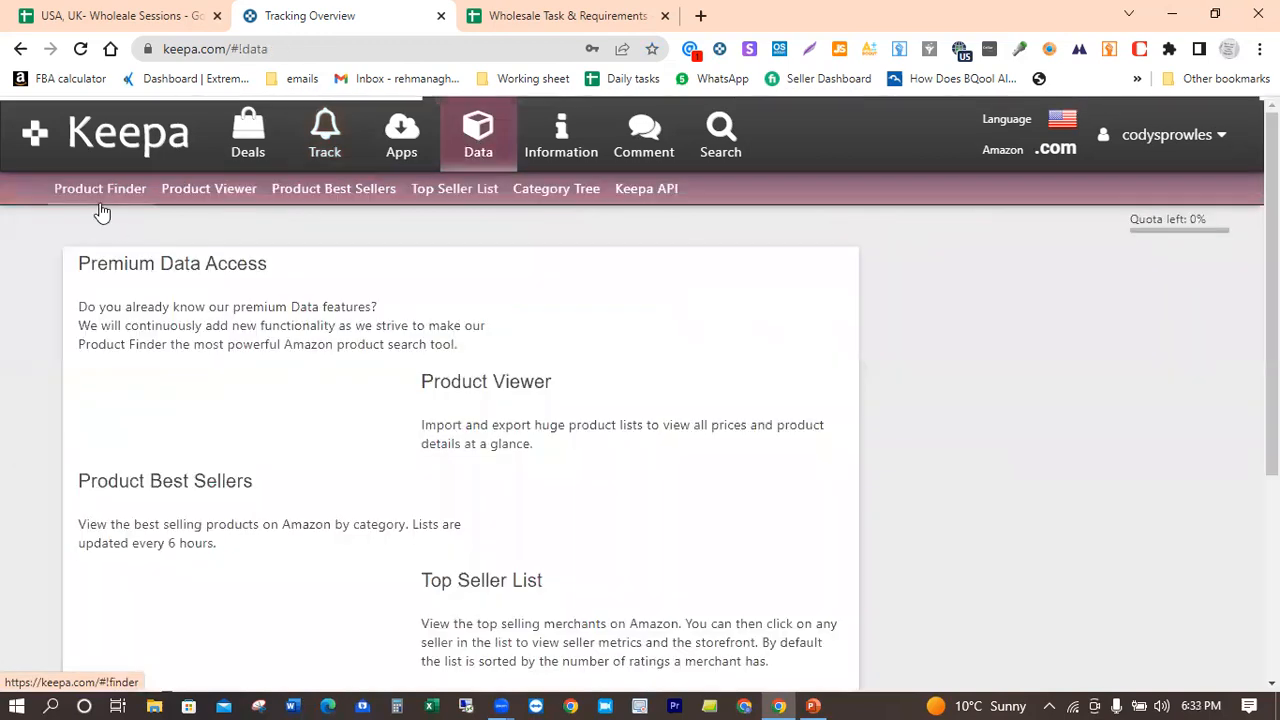
pyautogui.click(86, 189)
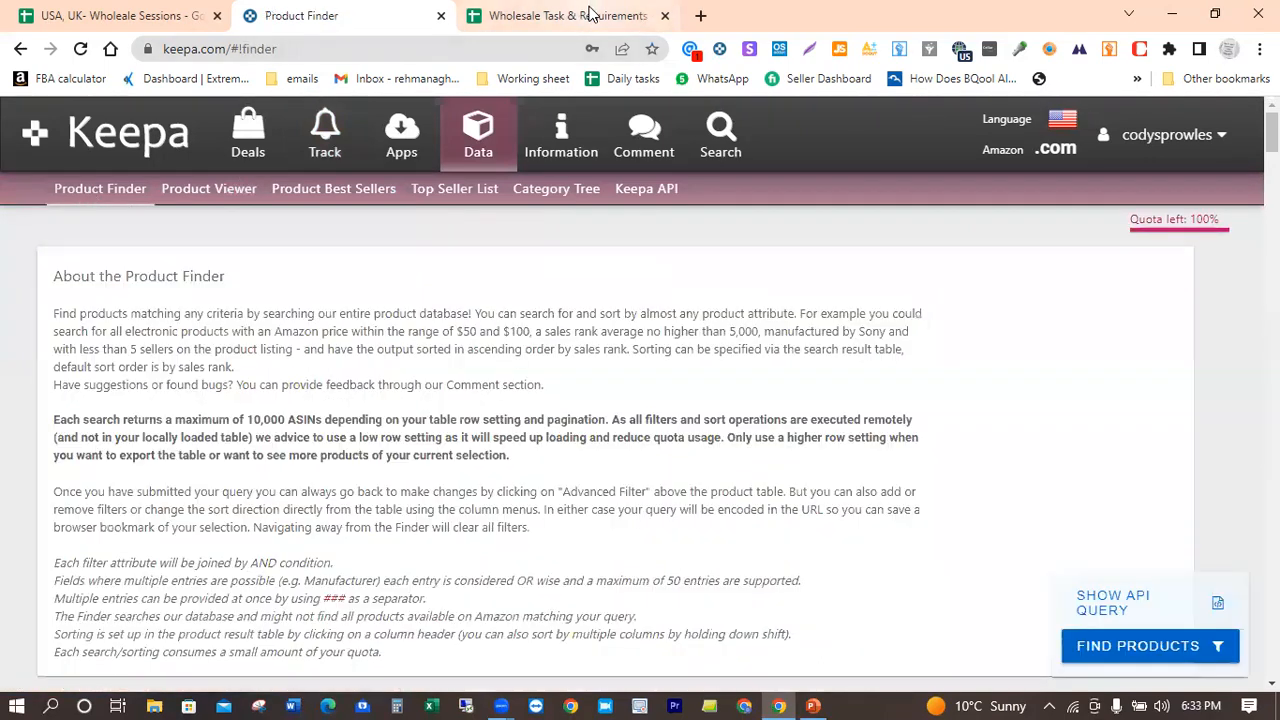
# Step: Review the product criteria in the Wholesale Task & Requirements spreadsheet, and return to the Product Finder
pyautogui.click(588, 15)
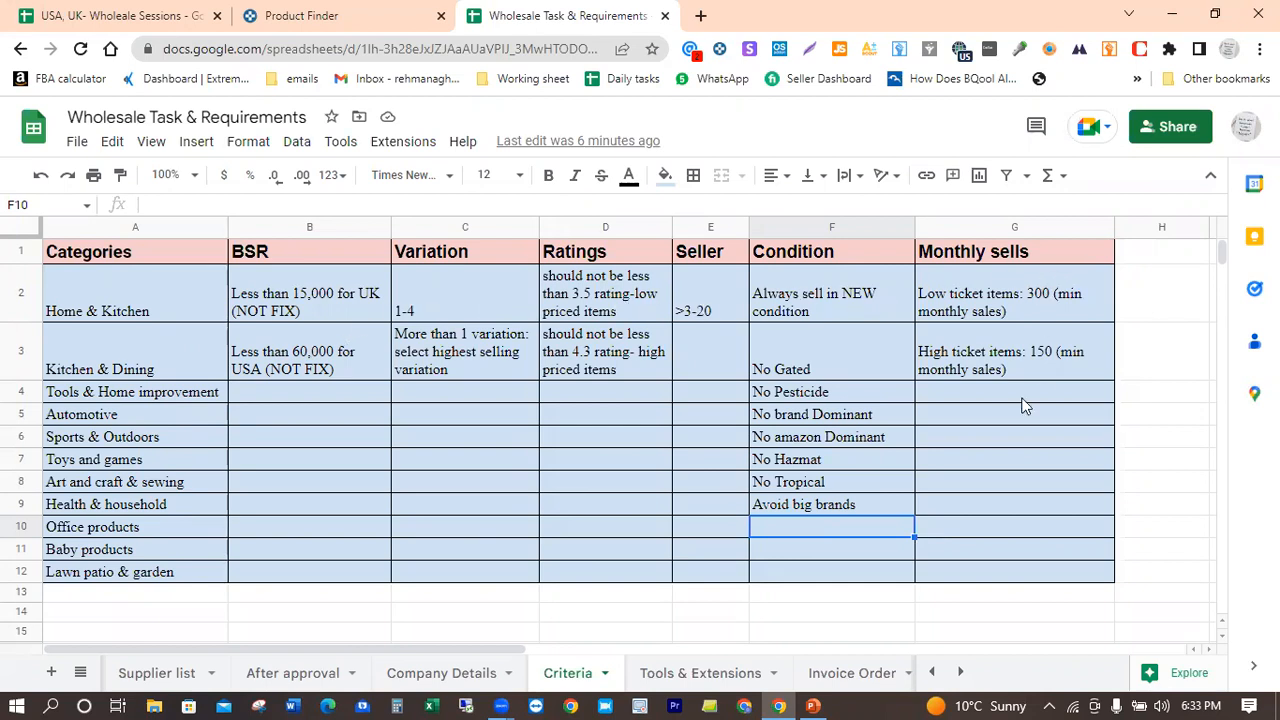
pyautogui.click(360, 15)
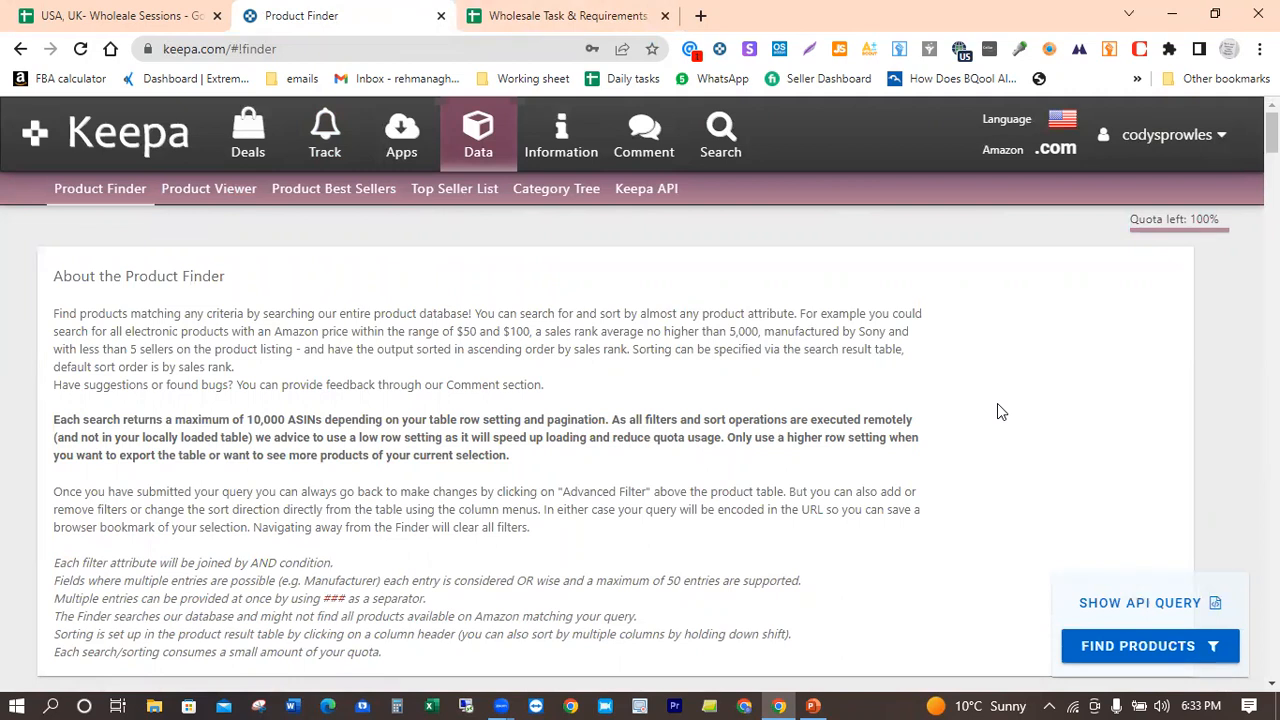
# Step: Limit the 90-day average Sales Rank to a maximum of 40000 and require the Amazon price to be out of stock
pyautogui.scroll(-4, 997, 409)
pyautogui.scroll(-1, 997, 411)
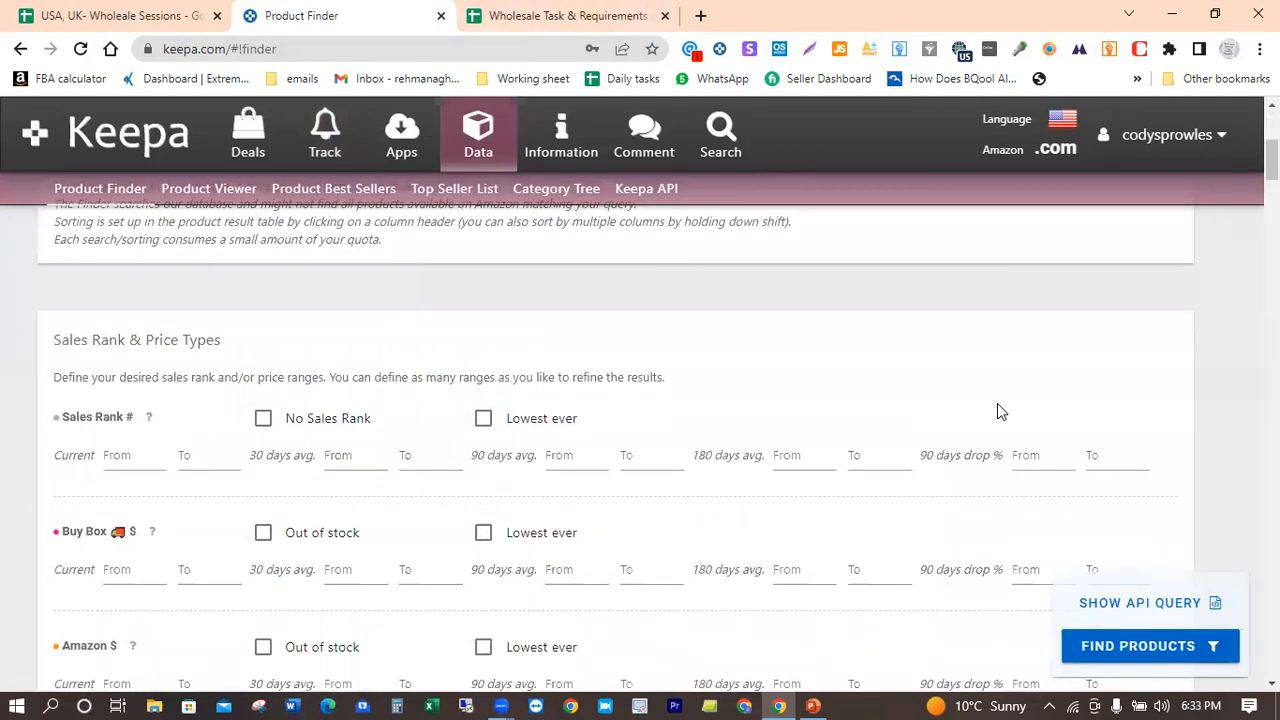
pyautogui.scroll(-1, 997, 404)
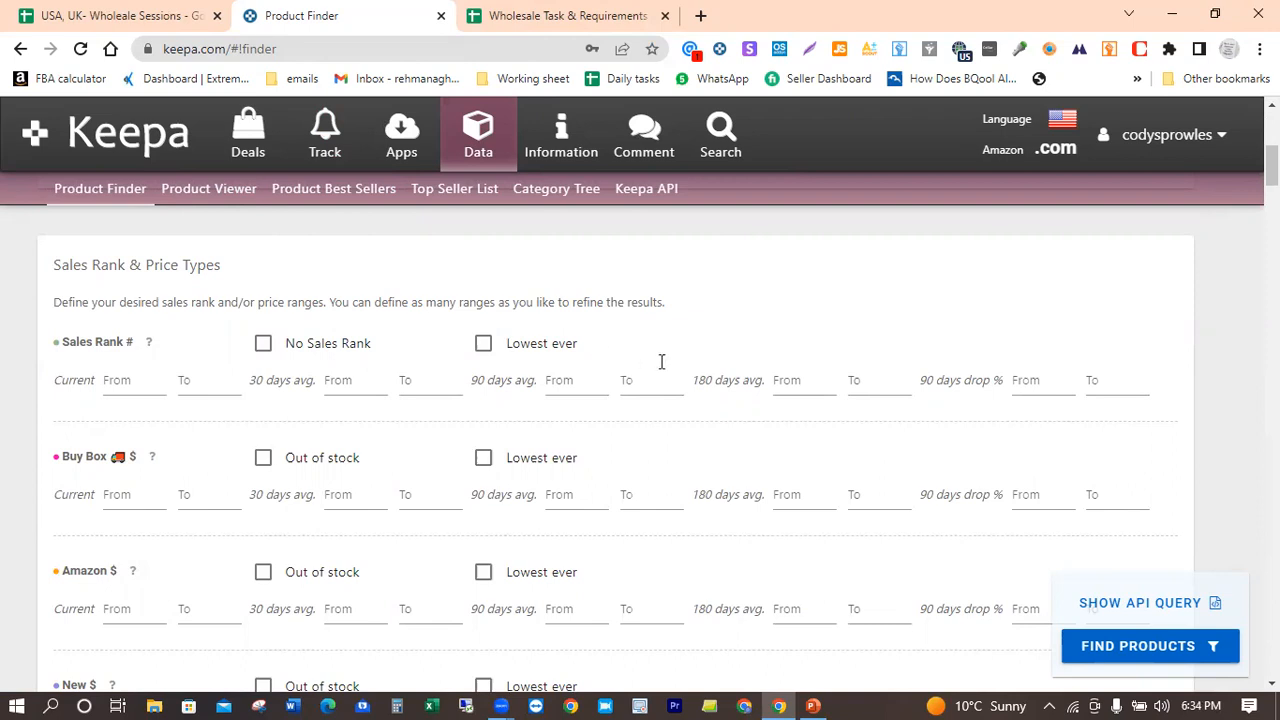
pyautogui.click(639, 387)
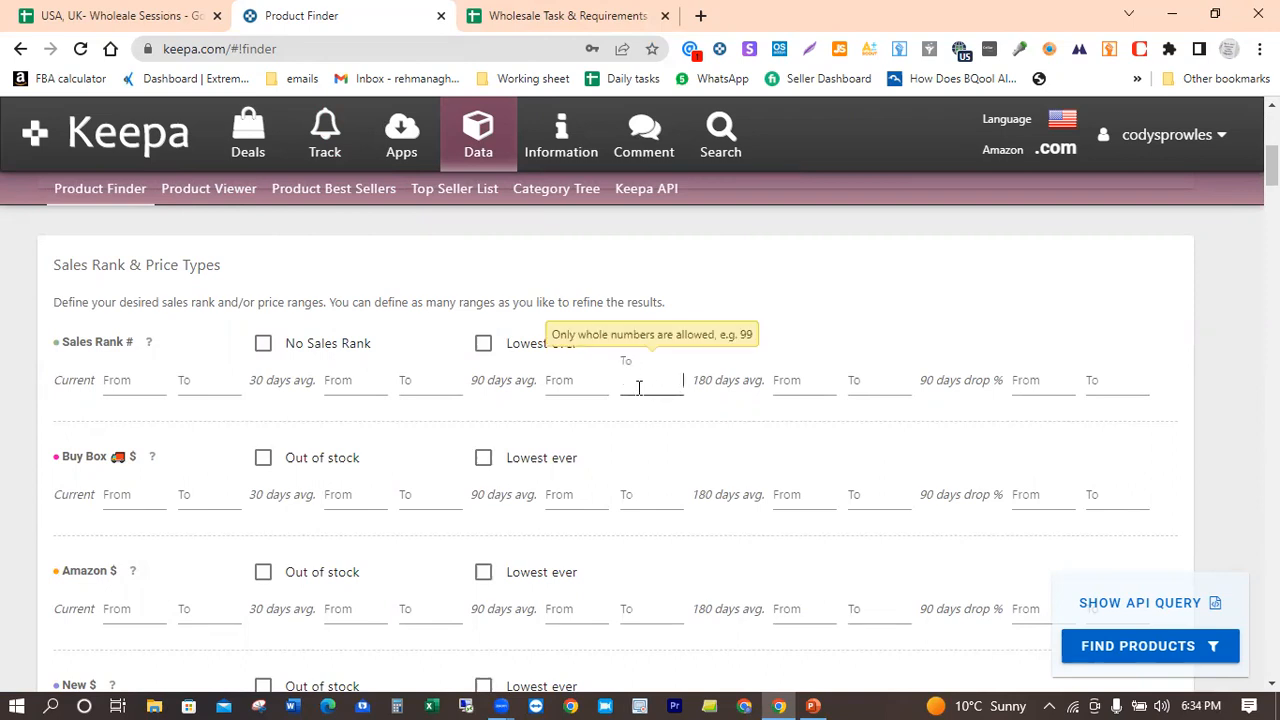
pyautogui.write('40000')
pyautogui.click(787, 331)
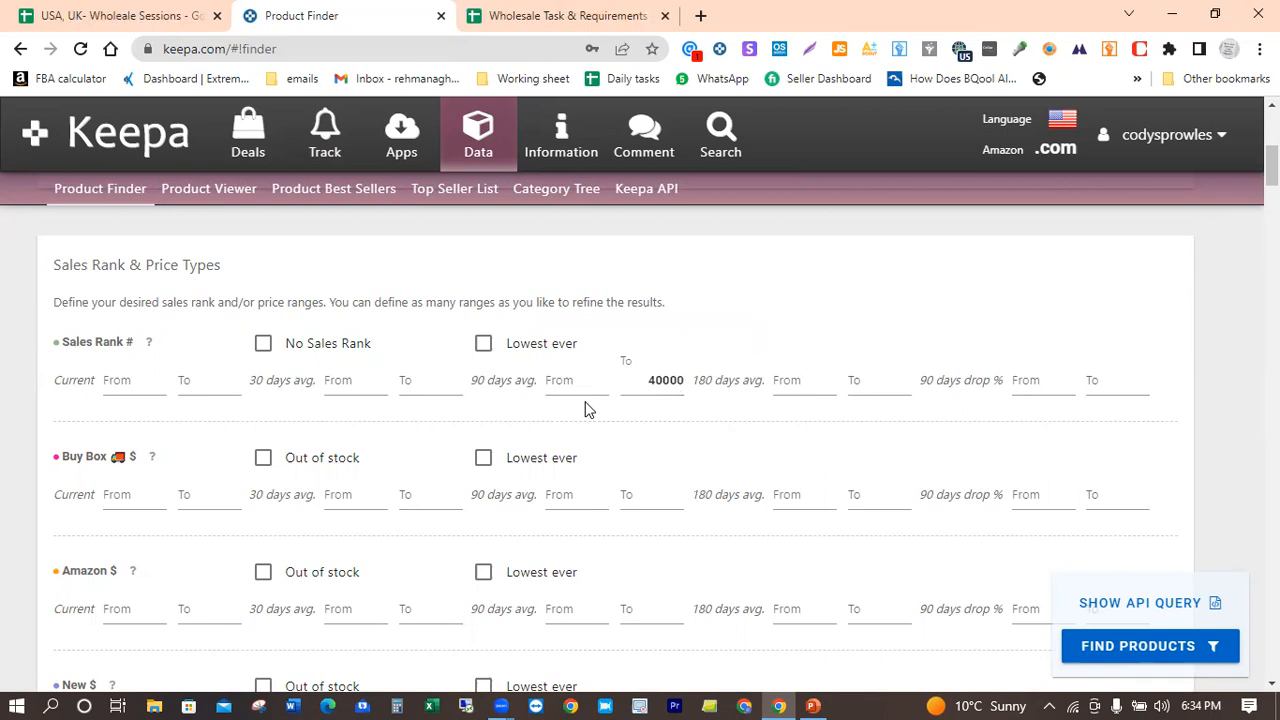
pyautogui.click(632, 400)
pyautogui.click(261, 578)
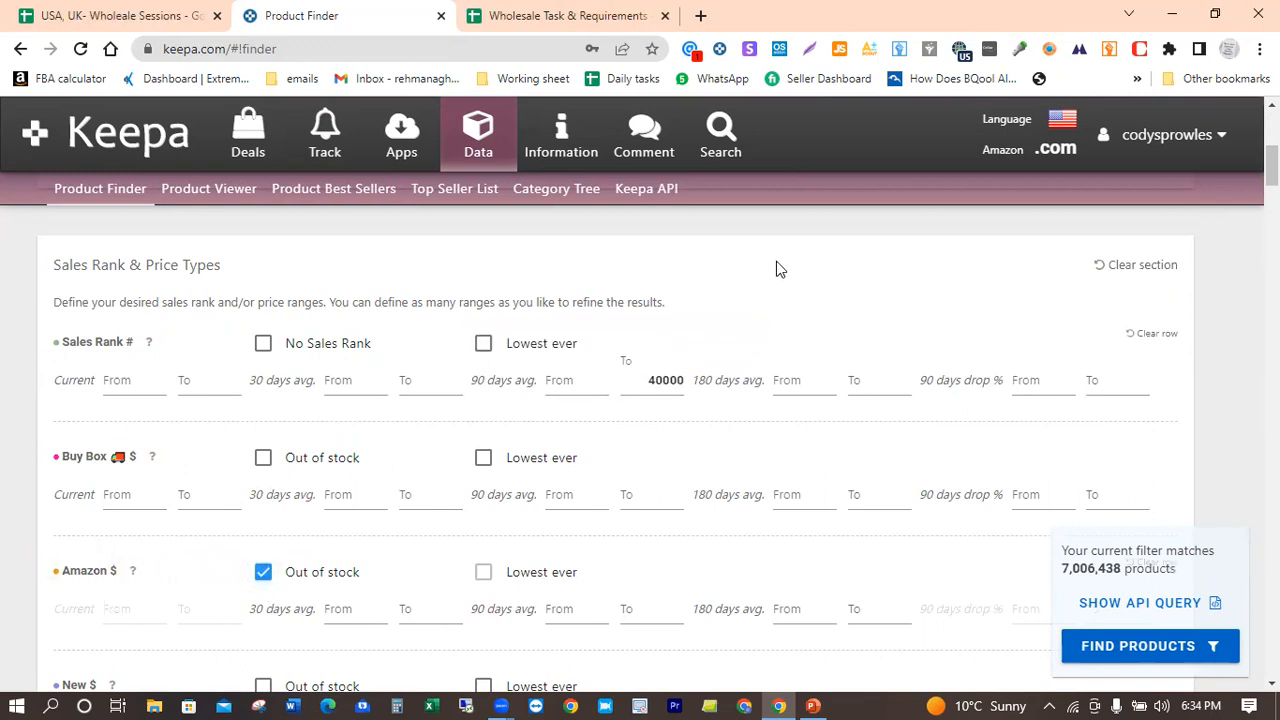
# Step: Set the current New, 3rd Party FBA price range from 6 to 80 dollars
pyautogui.scroll(-1, 776, 261)
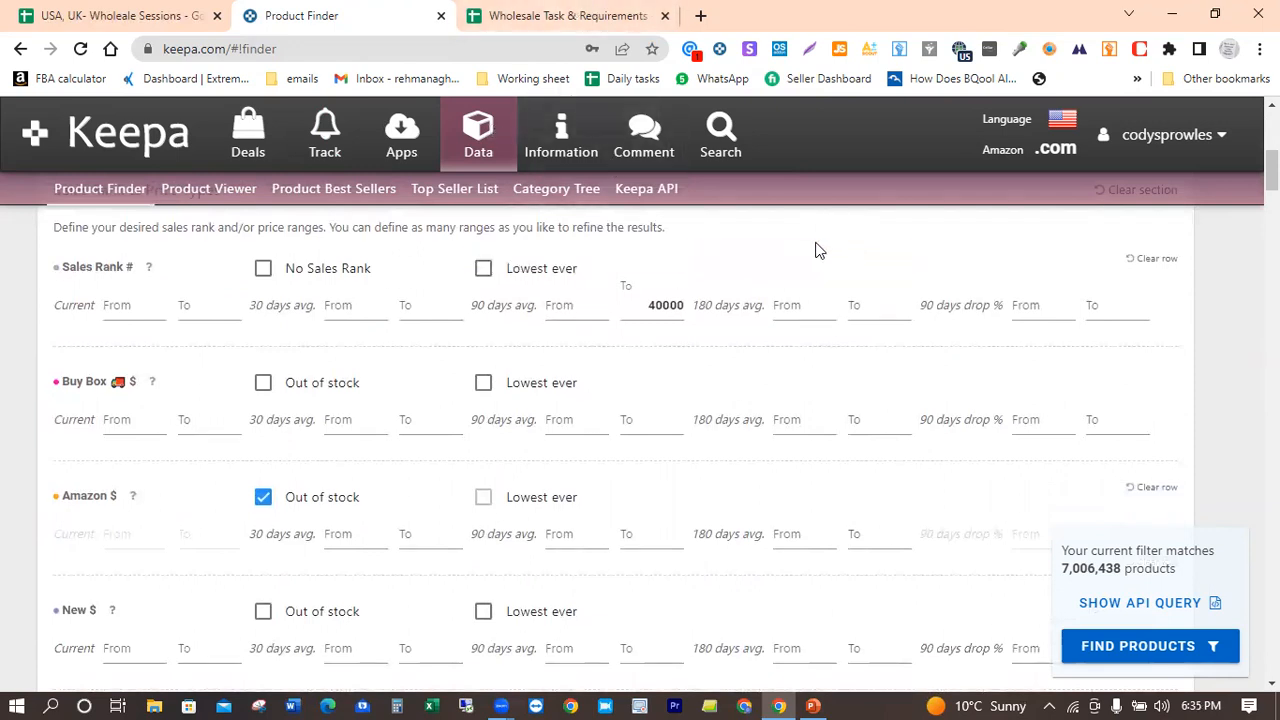
pyautogui.scroll(-2, 816, 247)
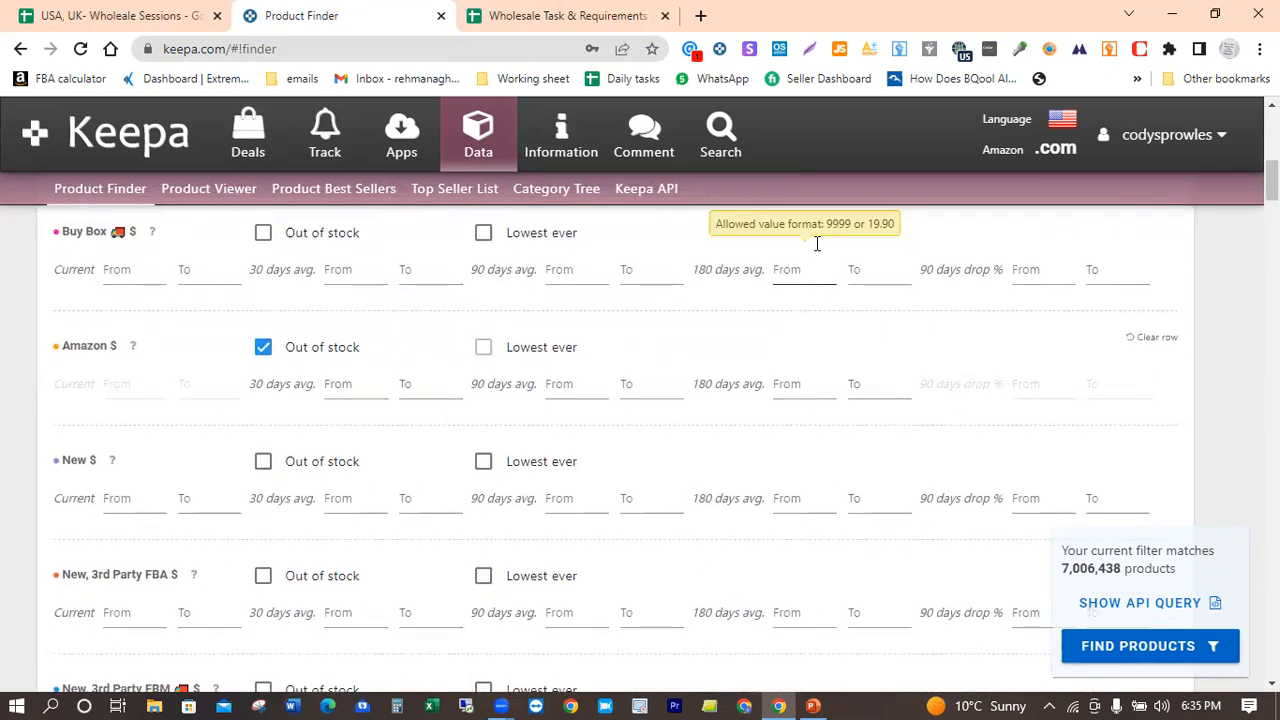
pyautogui.scroll(-2, 816, 245)
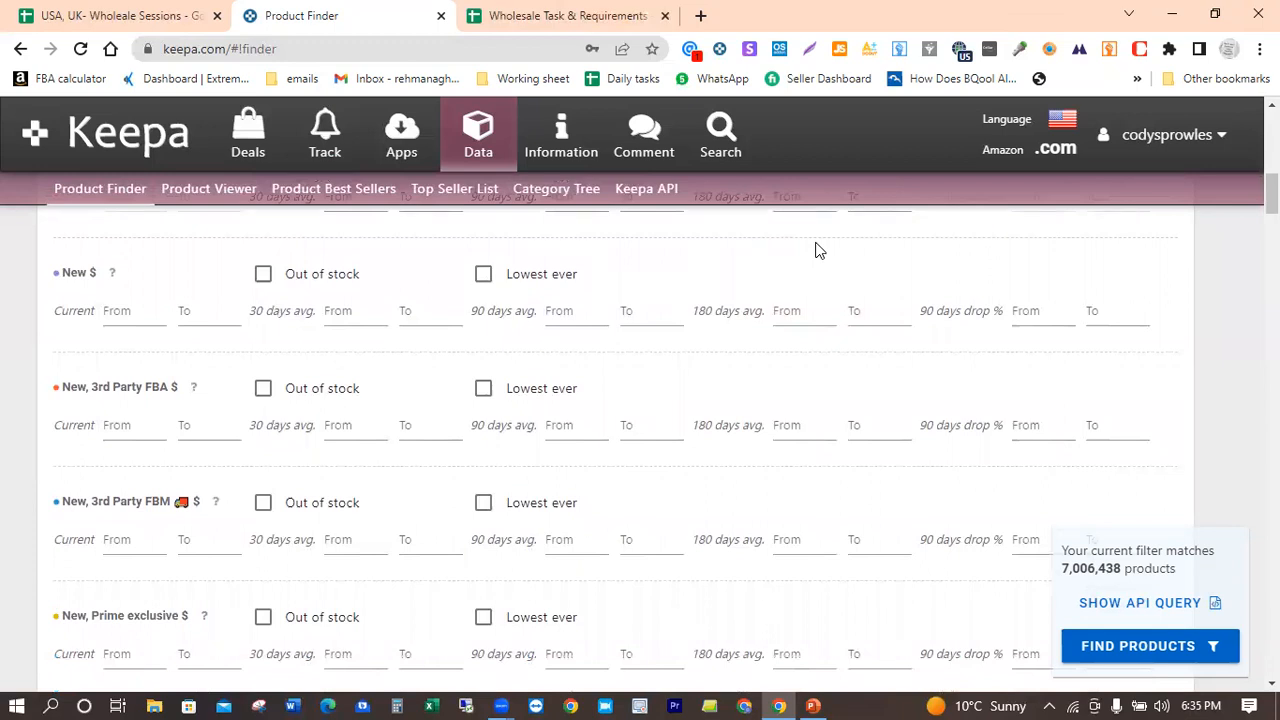
pyautogui.click(202, 434)
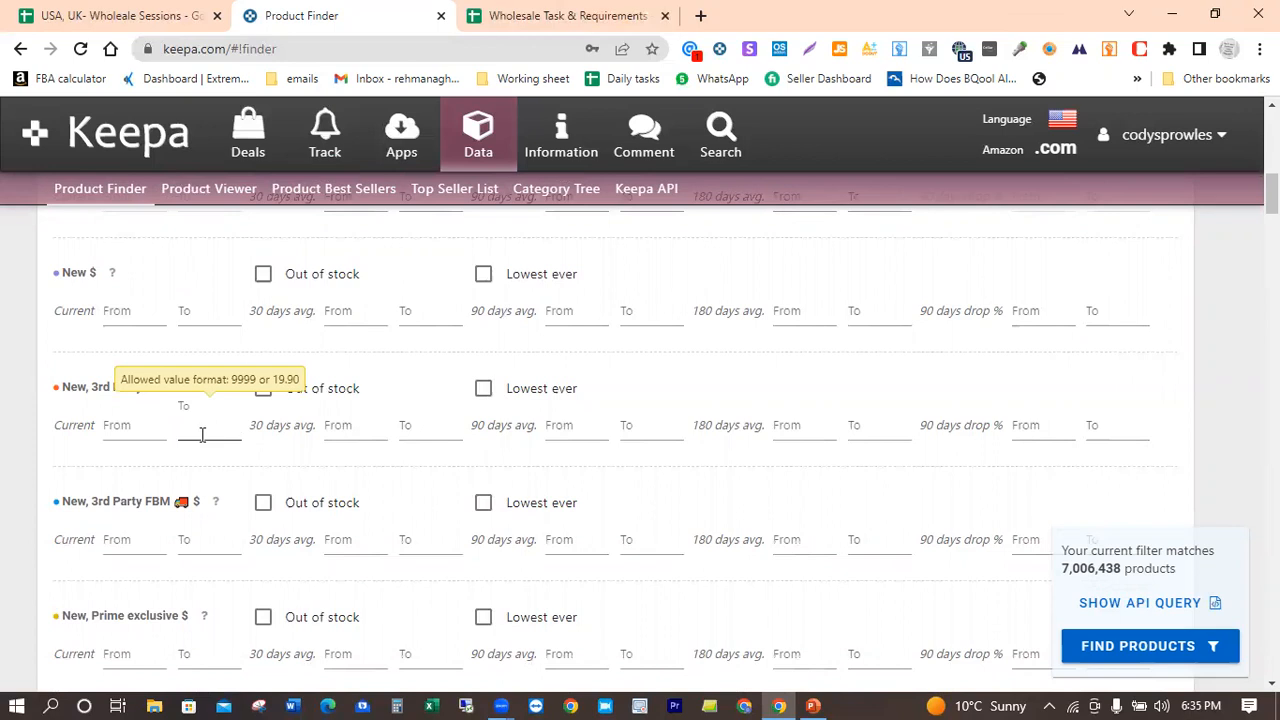
pyautogui.write('80')
pyautogui.click(140, 432)
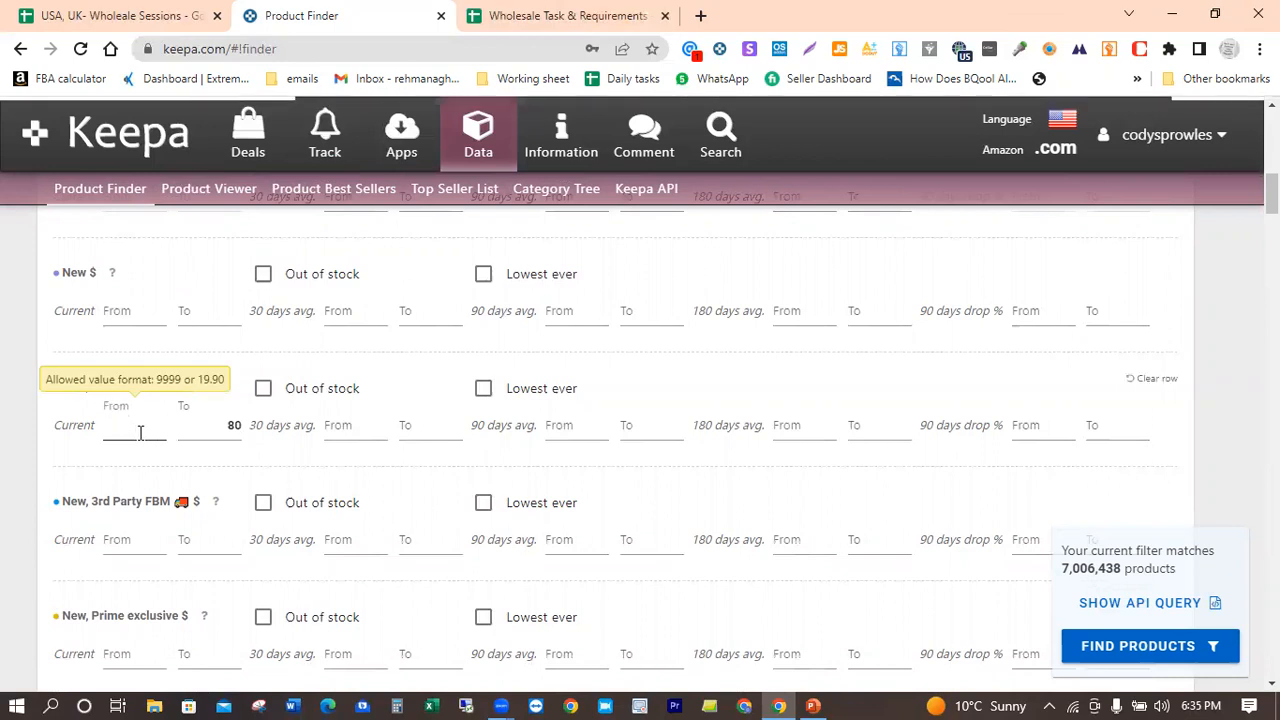
pyautogui.write('6')
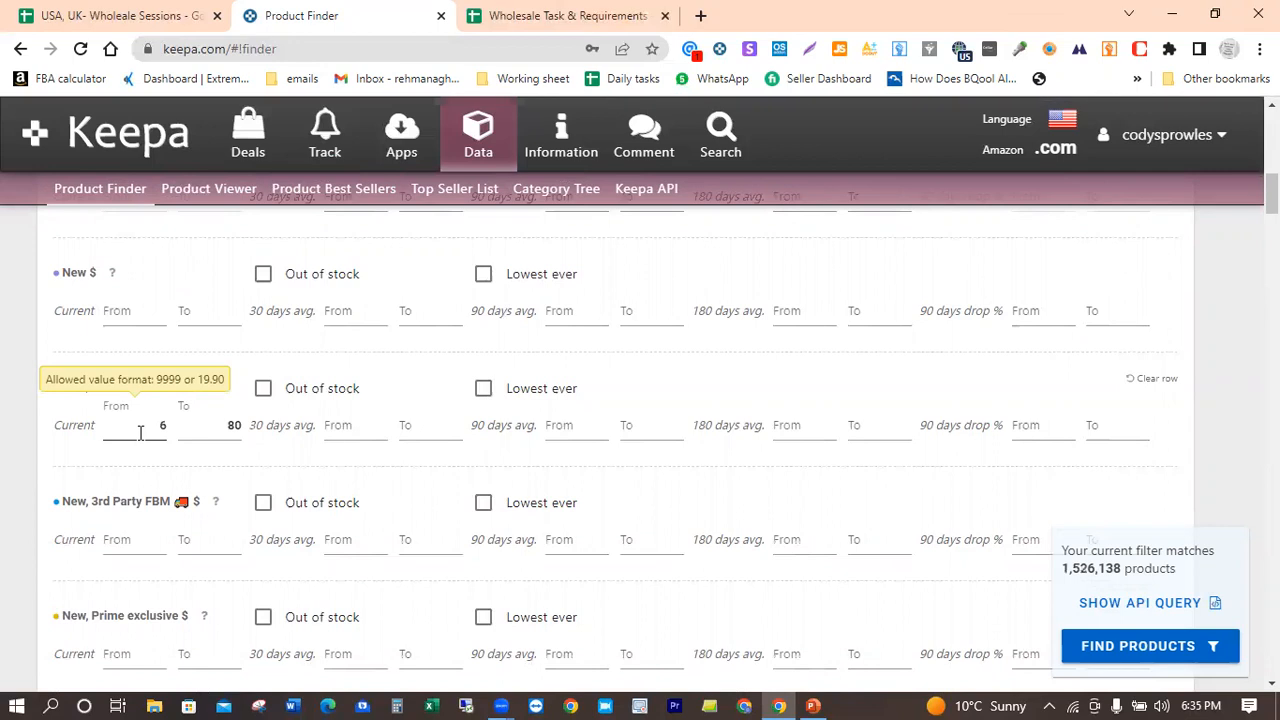
pyautogui.click(128, 458)
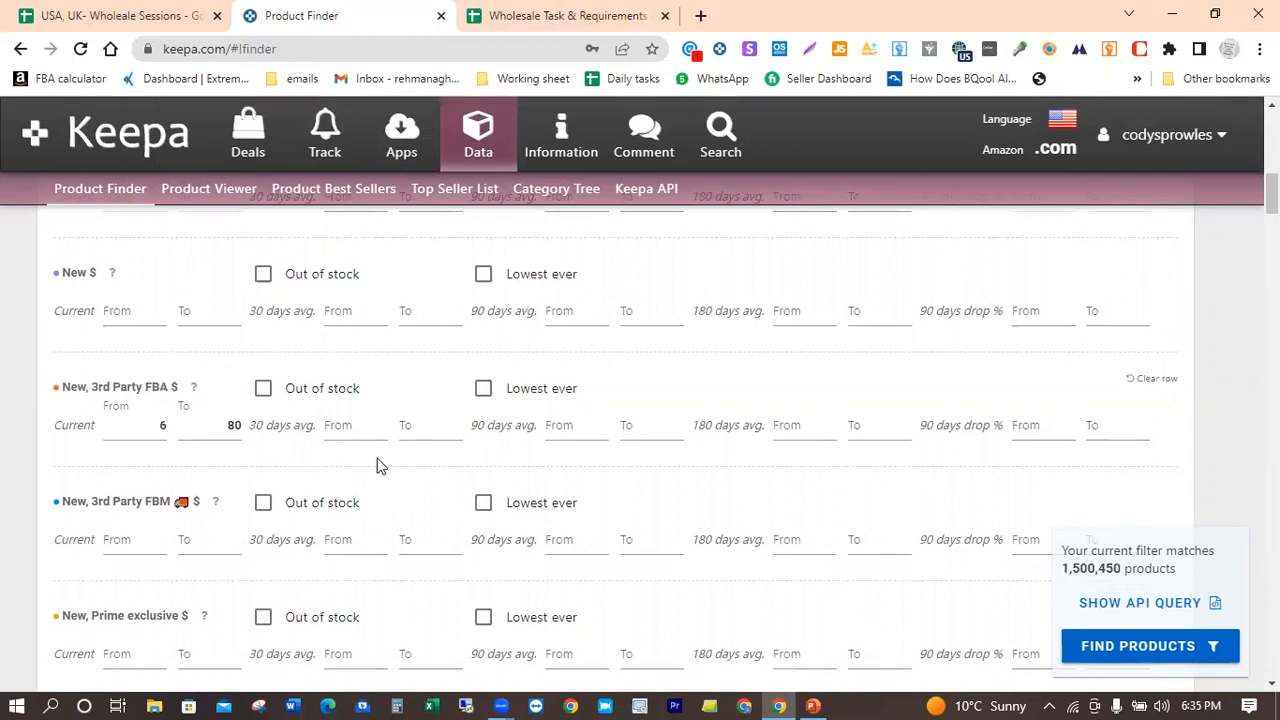
pyautogui.click(157, 436)
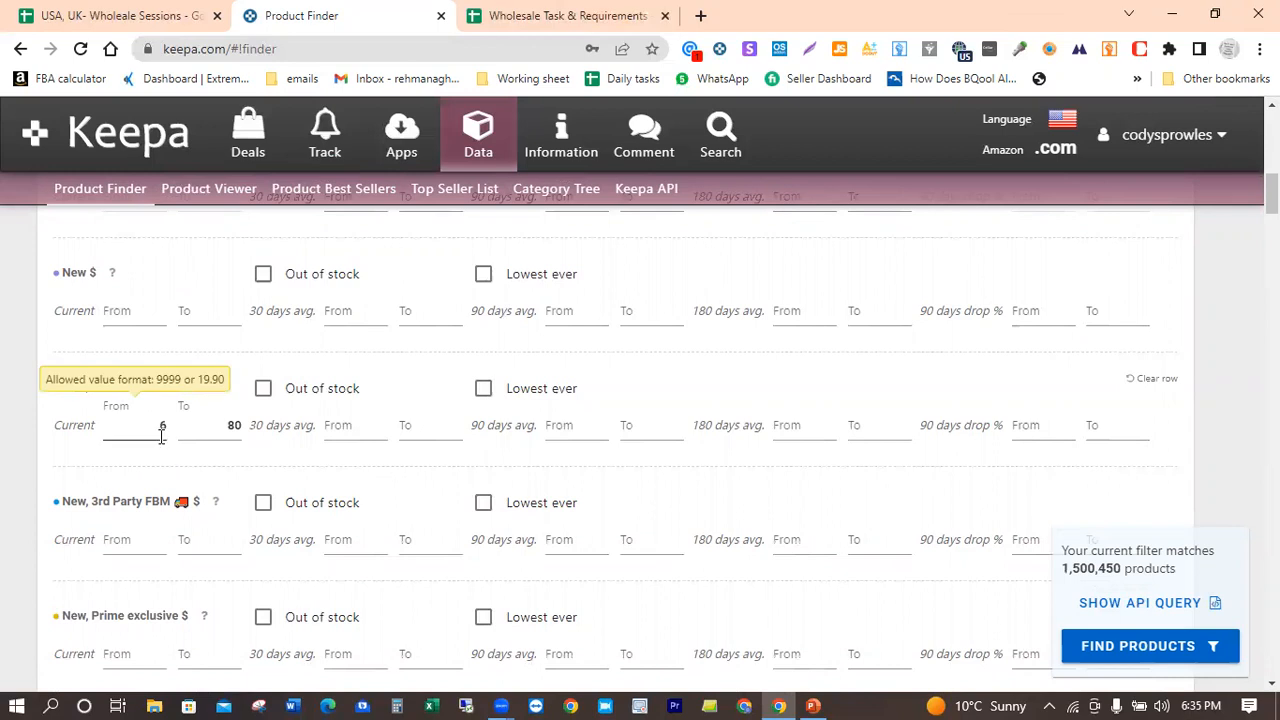
pyautogui.click(190, 432)
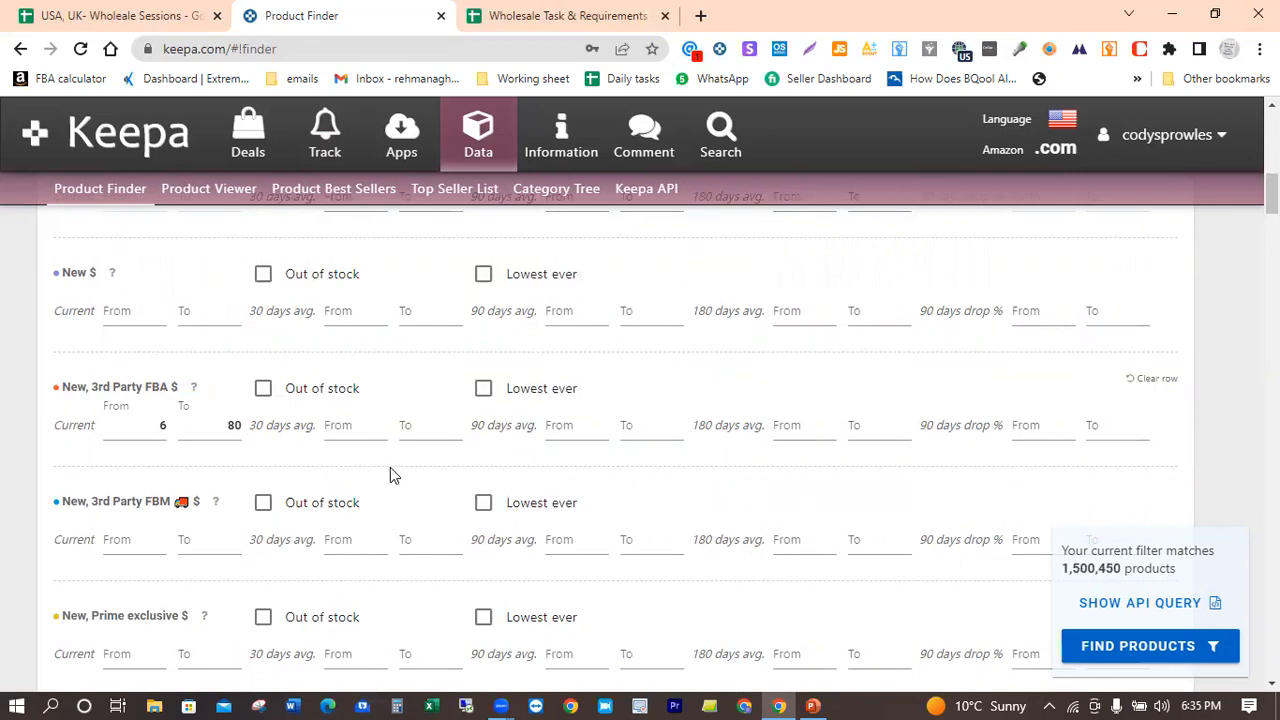
# Step: Restrict the product search to the Automotive root category
pyautogui.scroll(-2, 390, 475)
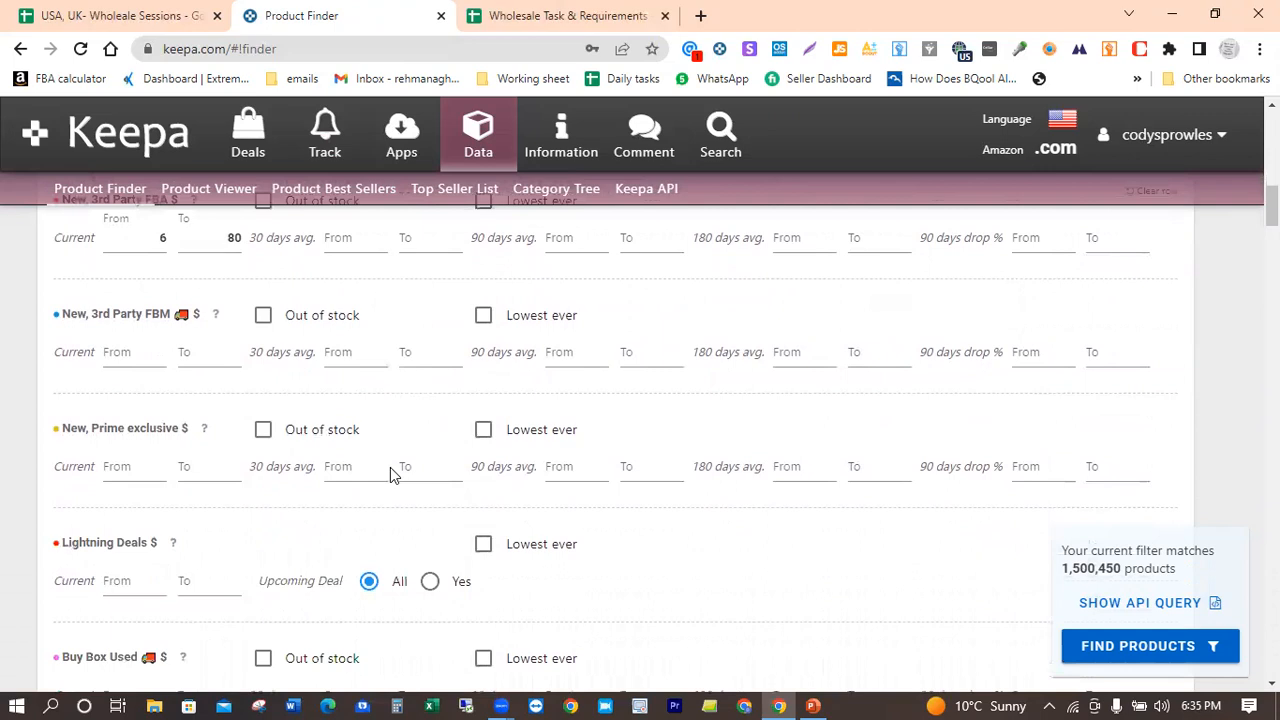
pyautogui.scroll(-3, 391, 468)
pyautogui.scroll(-4, 392, 474)
pyautogui.scroll(-8, 390, 475)
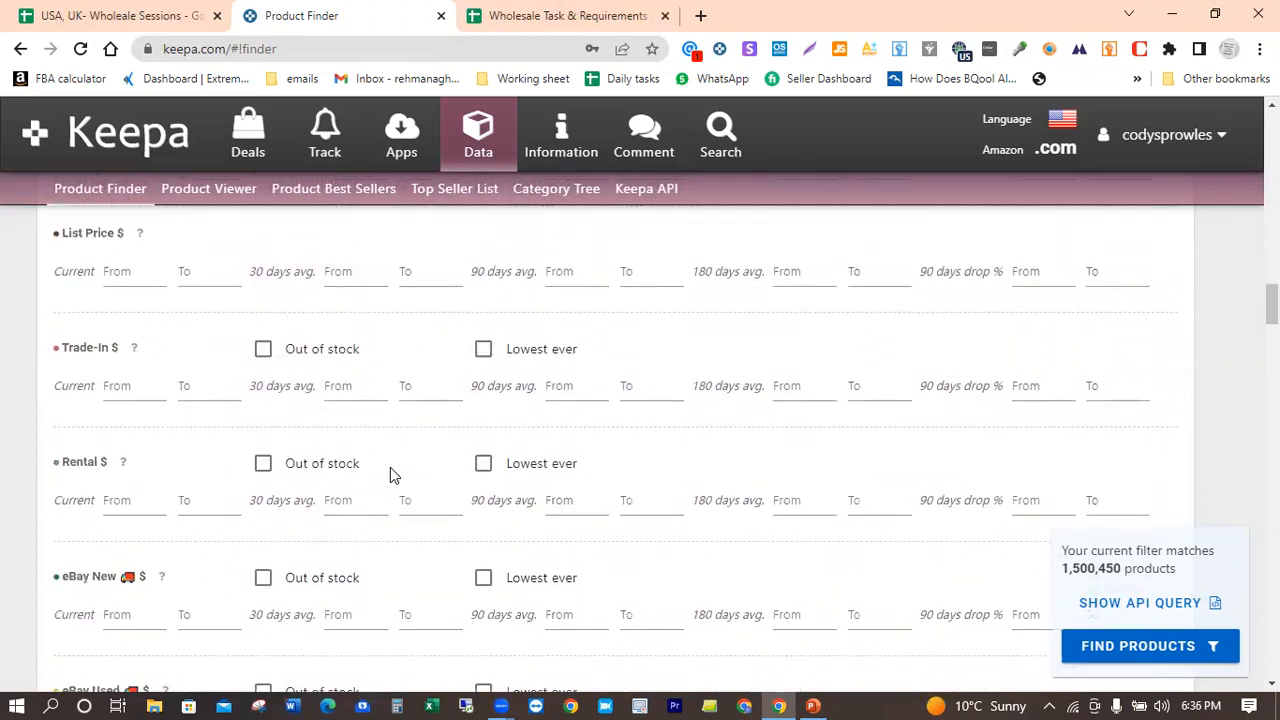
pyautogui.scroll(-7, 390, 475)
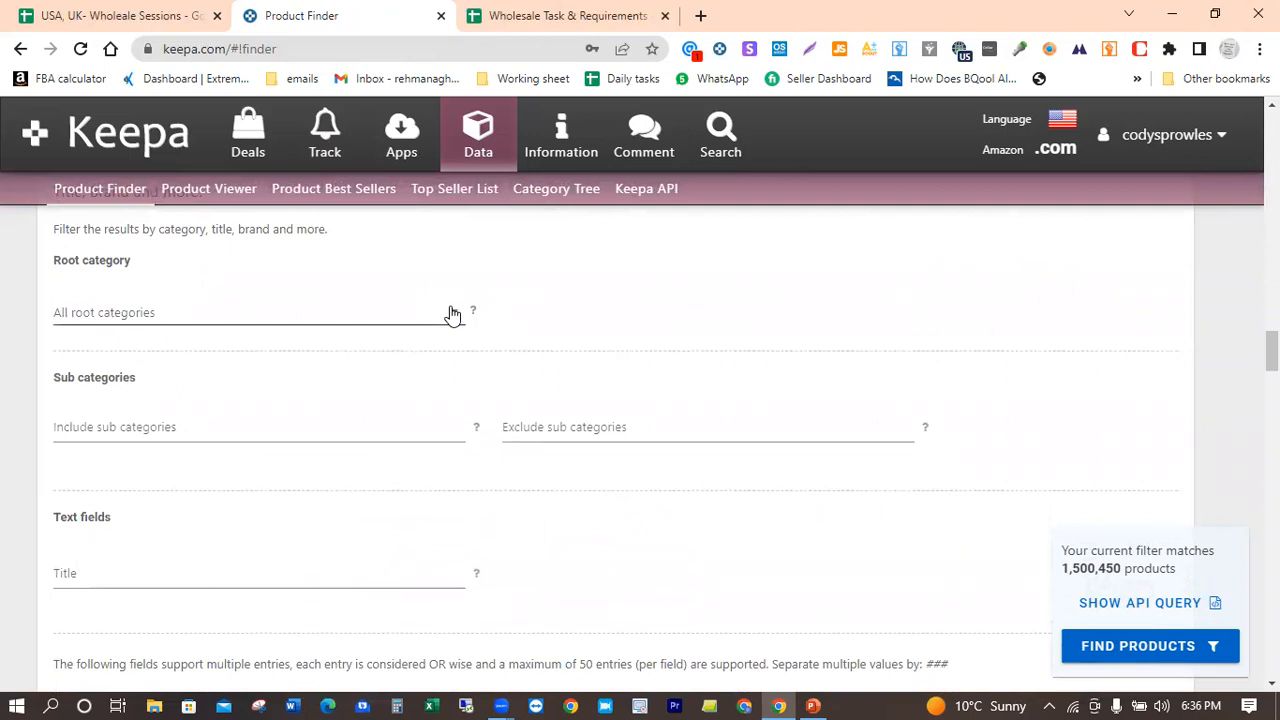
pyautogui.click(452, 315)
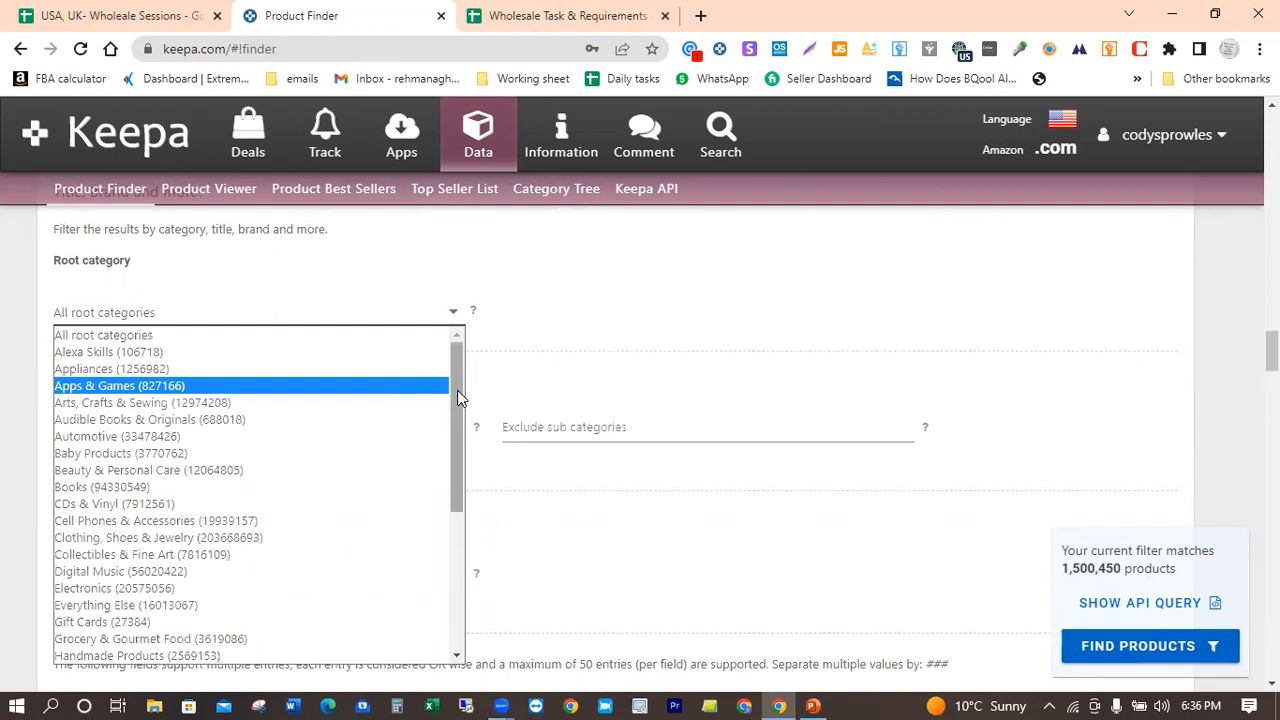
pyautogui.click(110, 438)
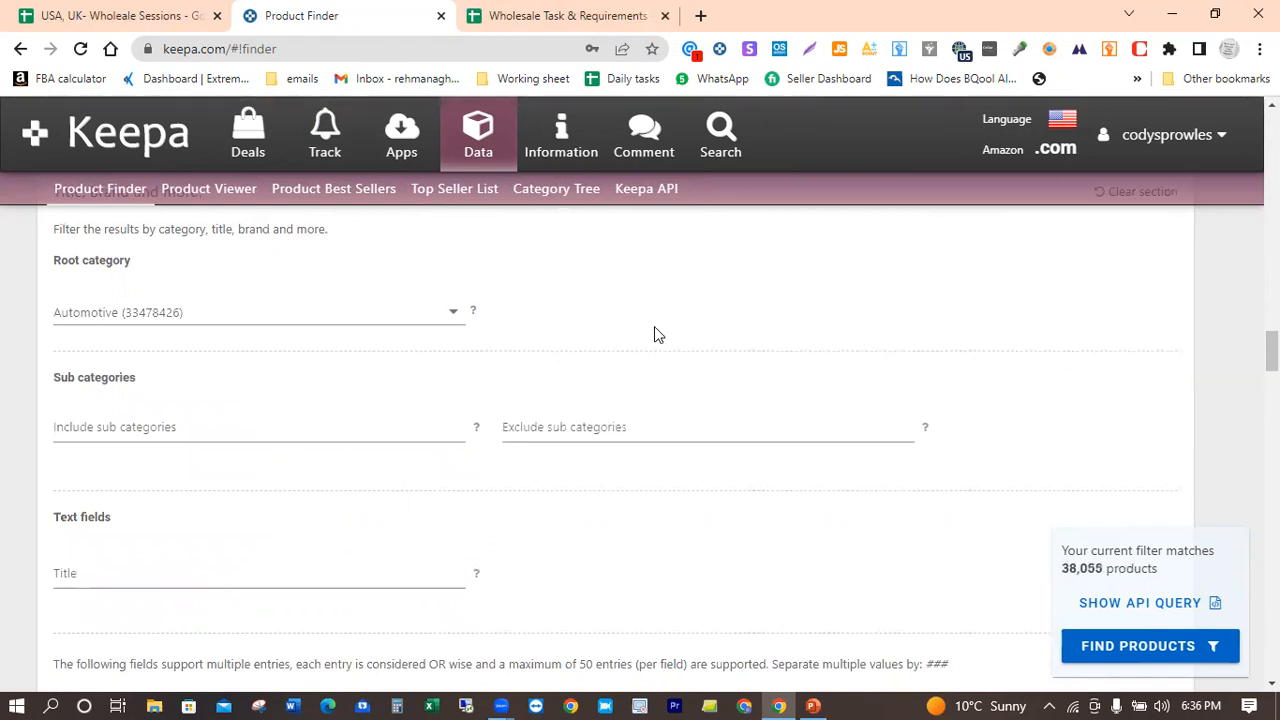
# Step: Examine the text field filters such as Title, Manufacturer and Brand, including the list of available brands
pyautogui.scroll(-2, 655, 327)
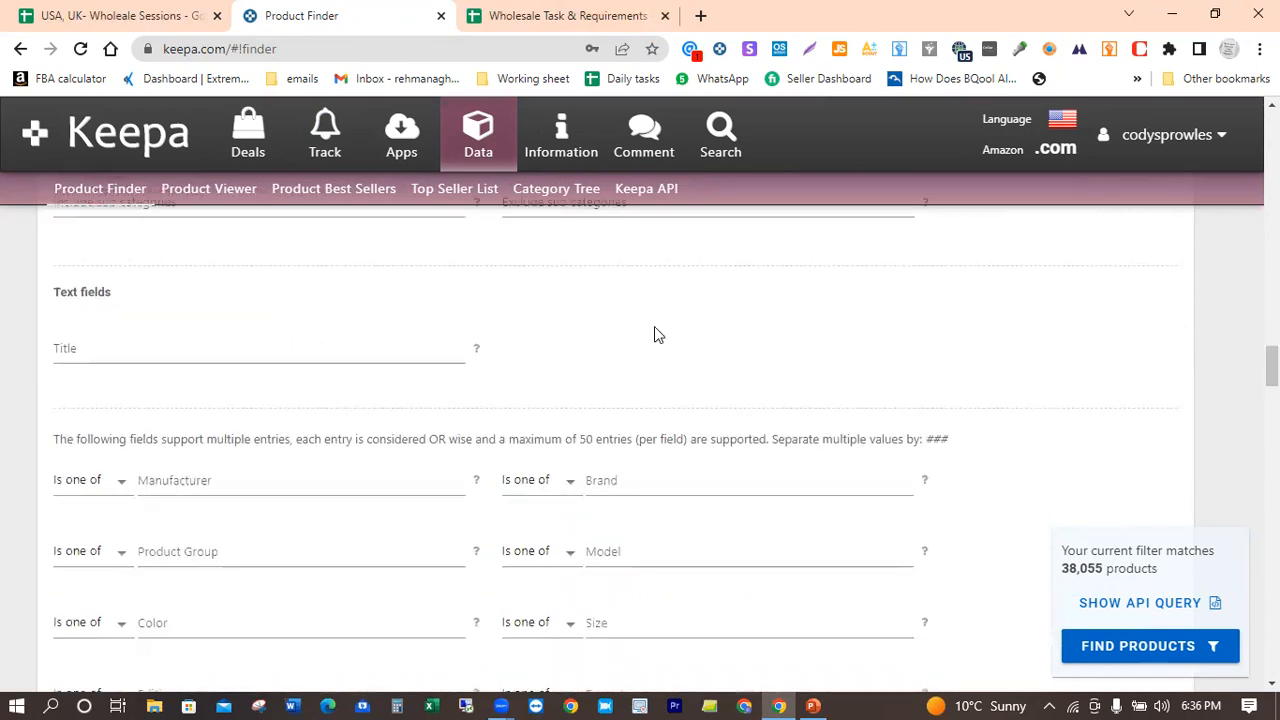
pyautogui.scroll(1, 654, 330)
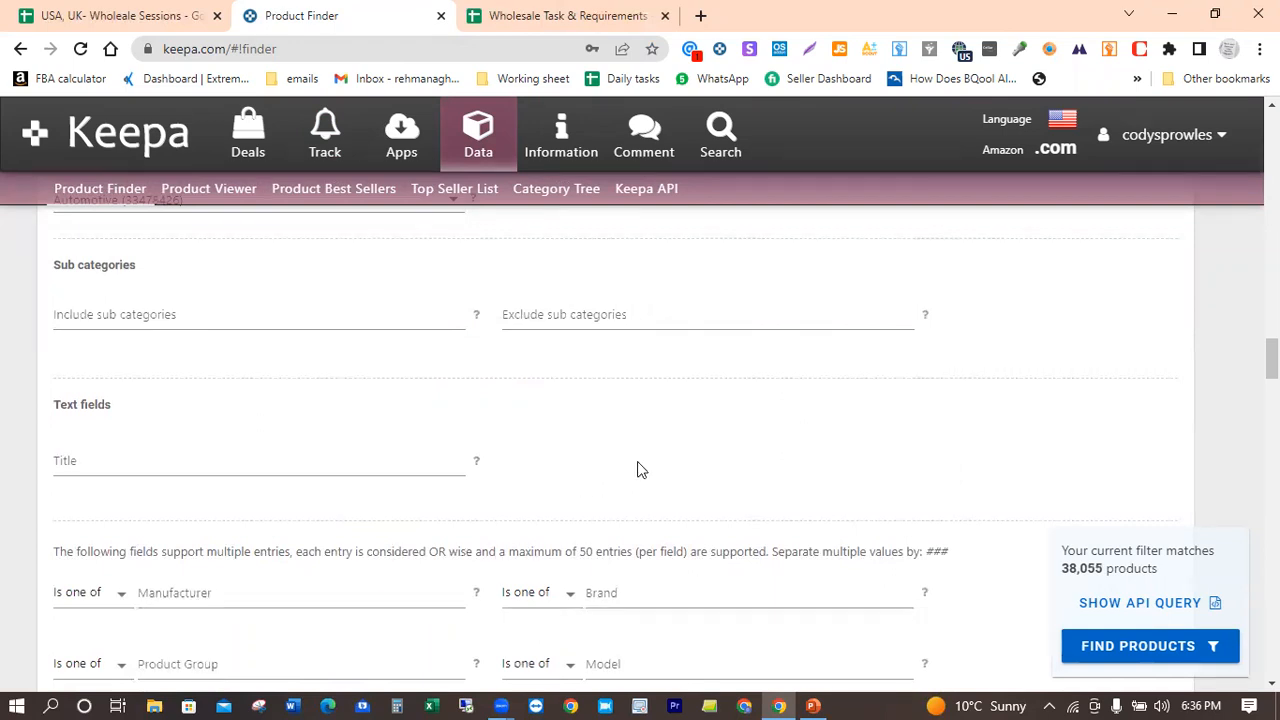
pyautogui.scroll(-2, 640, 468)
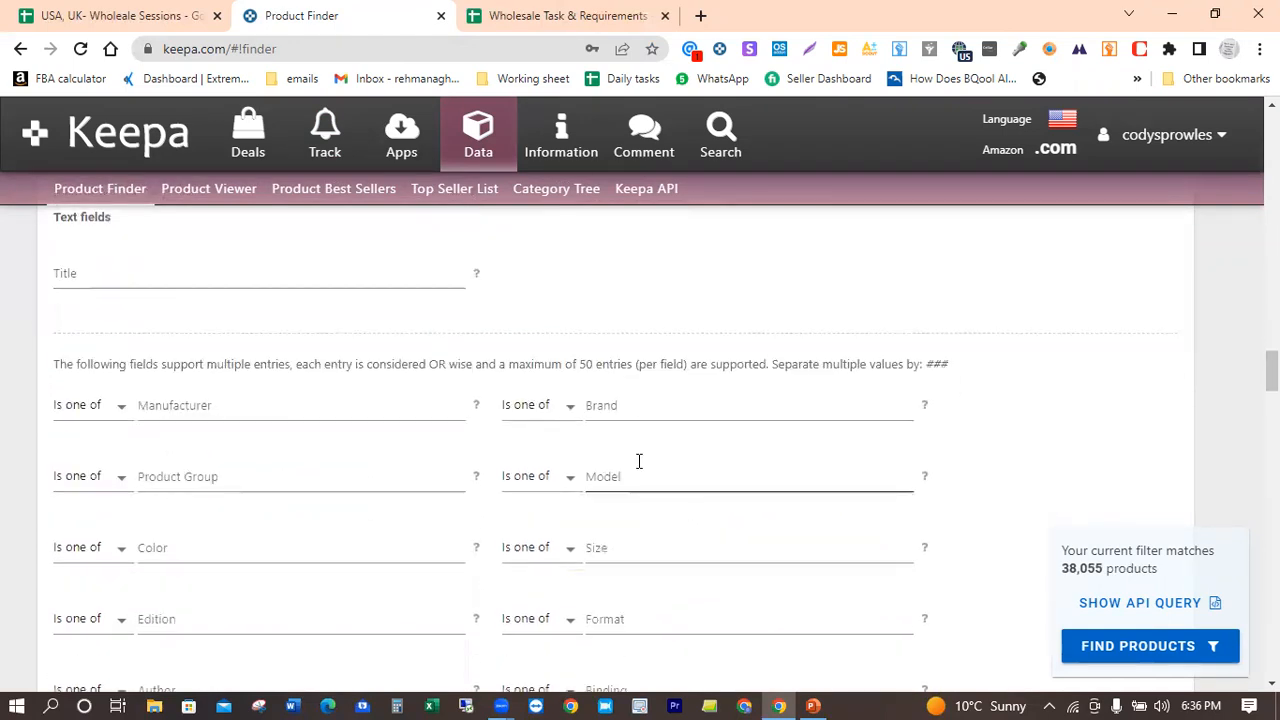
pyautogui.scroll(-1, 640, 465)
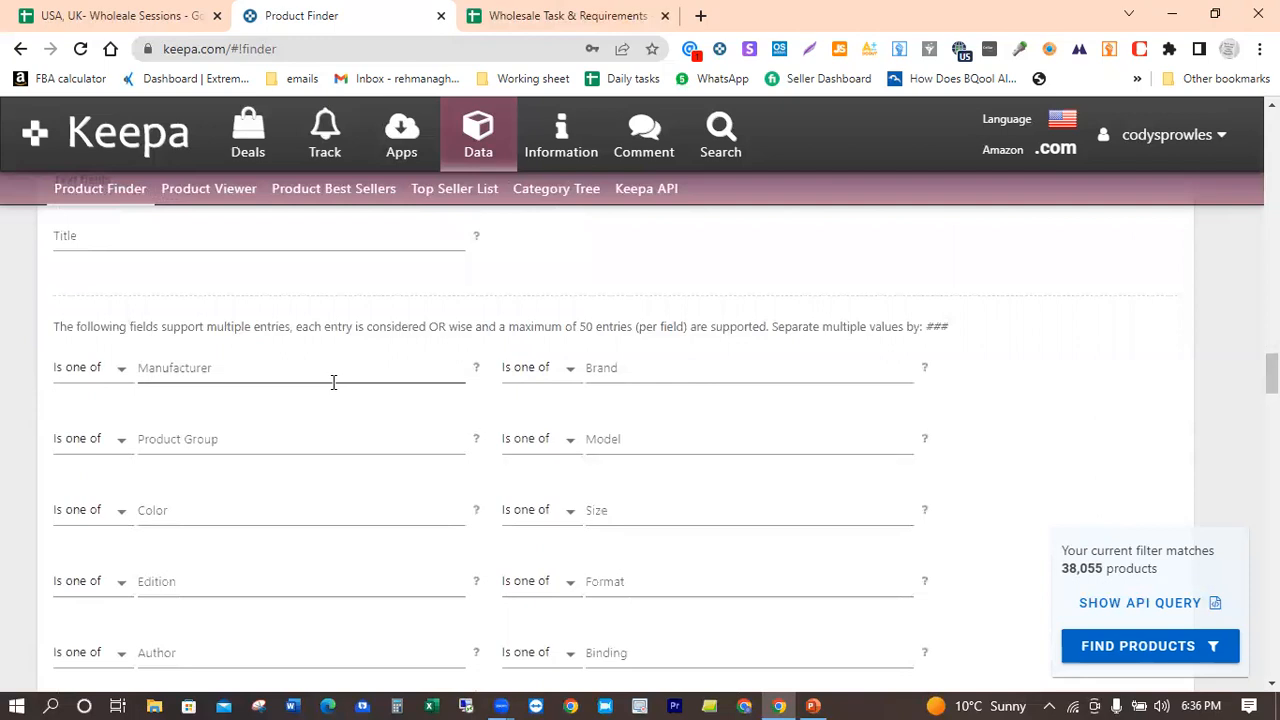
pyautogui.click(634, 367)
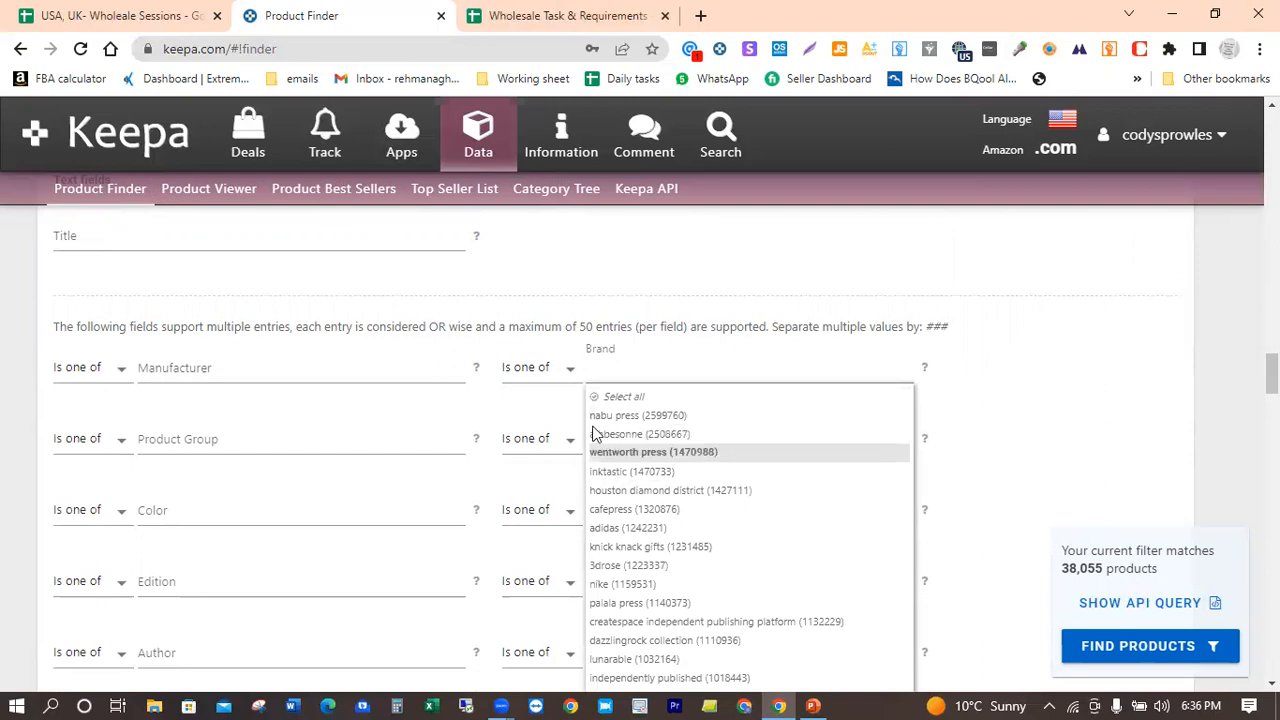
pyautogui.click(730, 274)
# Step: Limit the count of retrieved live New, FBA offers to a range from 3 to 20
pyautogui.scroll(-5, 730, 273)
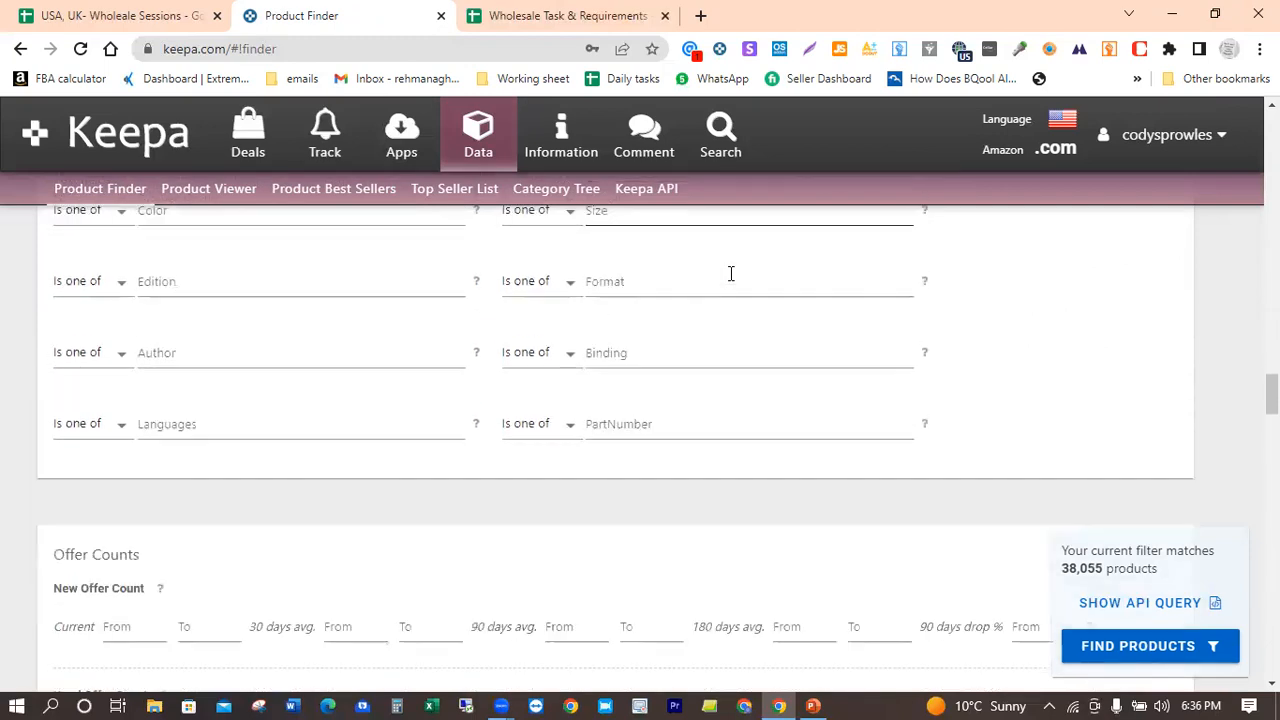
pyautogui.scroll(-1, 729, 280)
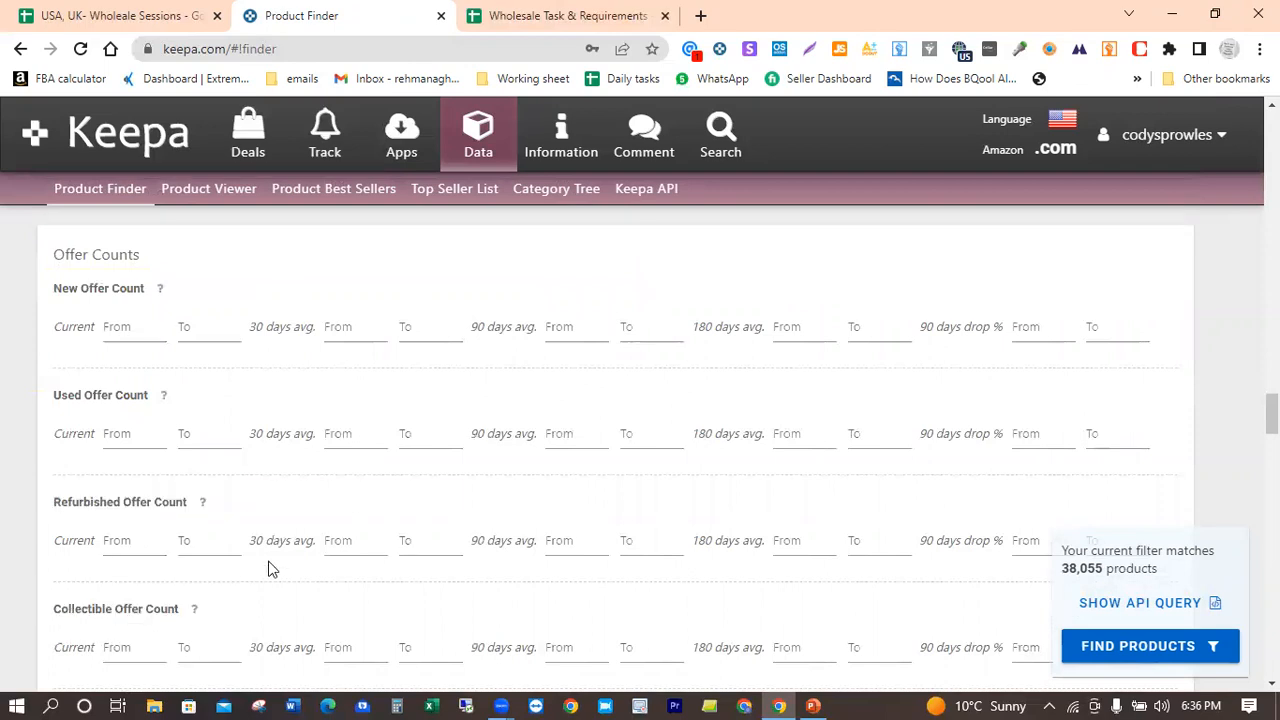
pyautogui.scroll(-4, 268, 569)
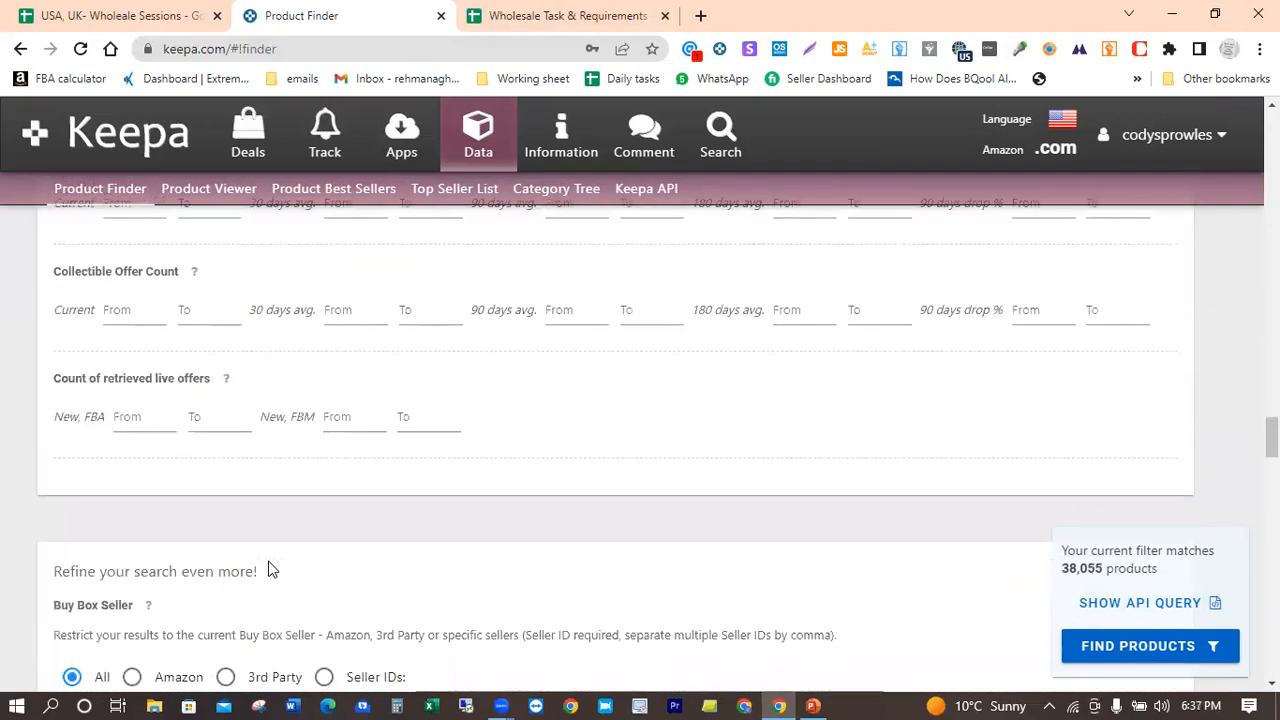
pyautogui.click(137, 421)
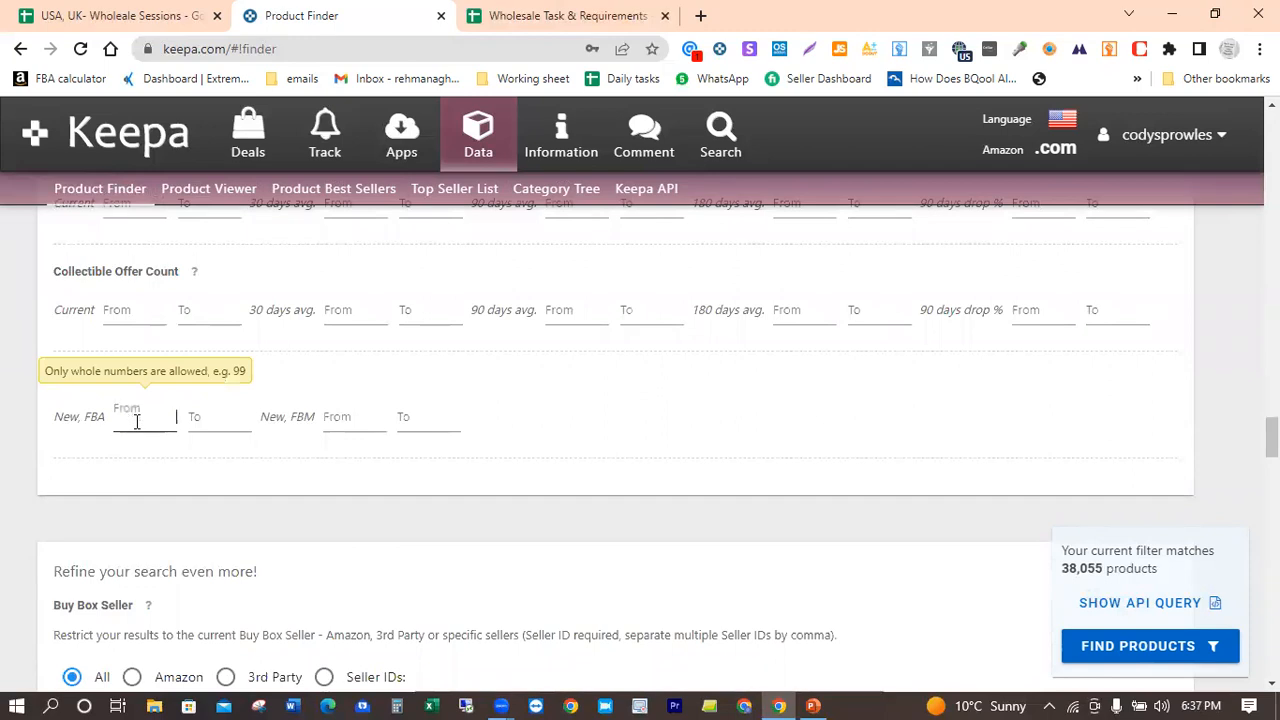
pyautogui.write('3')
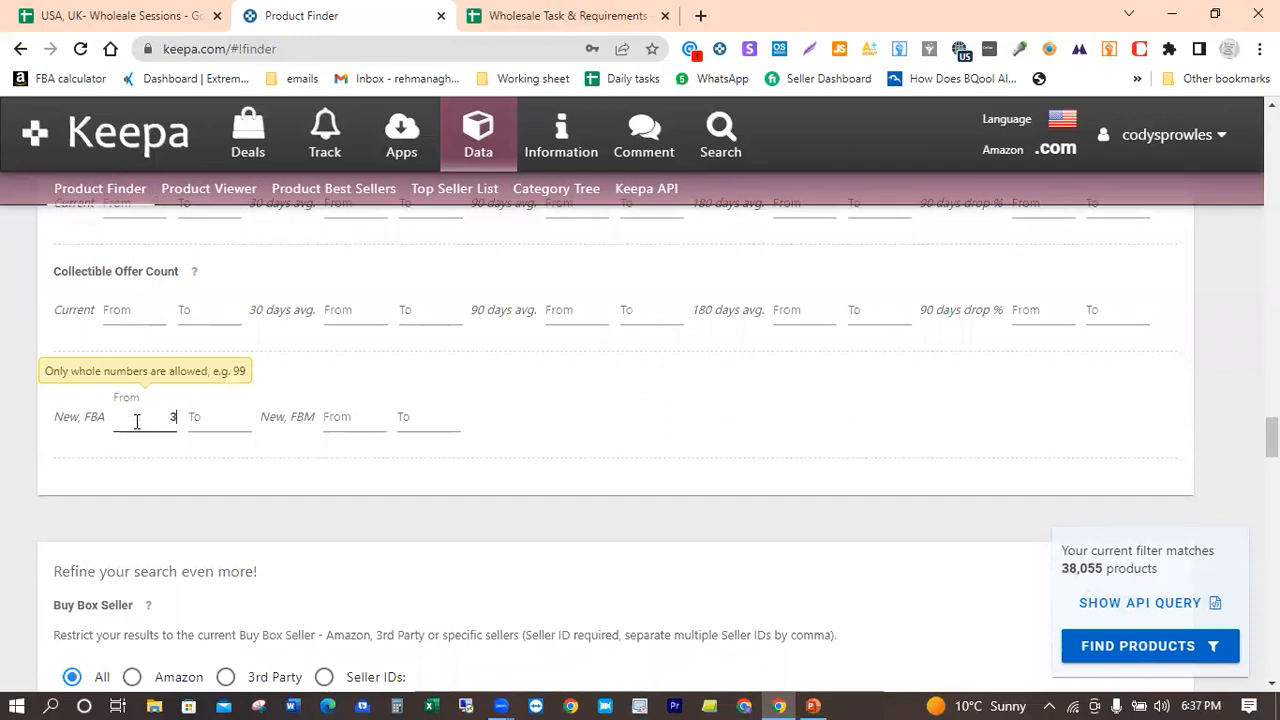
pyautogui.click(211, 423)
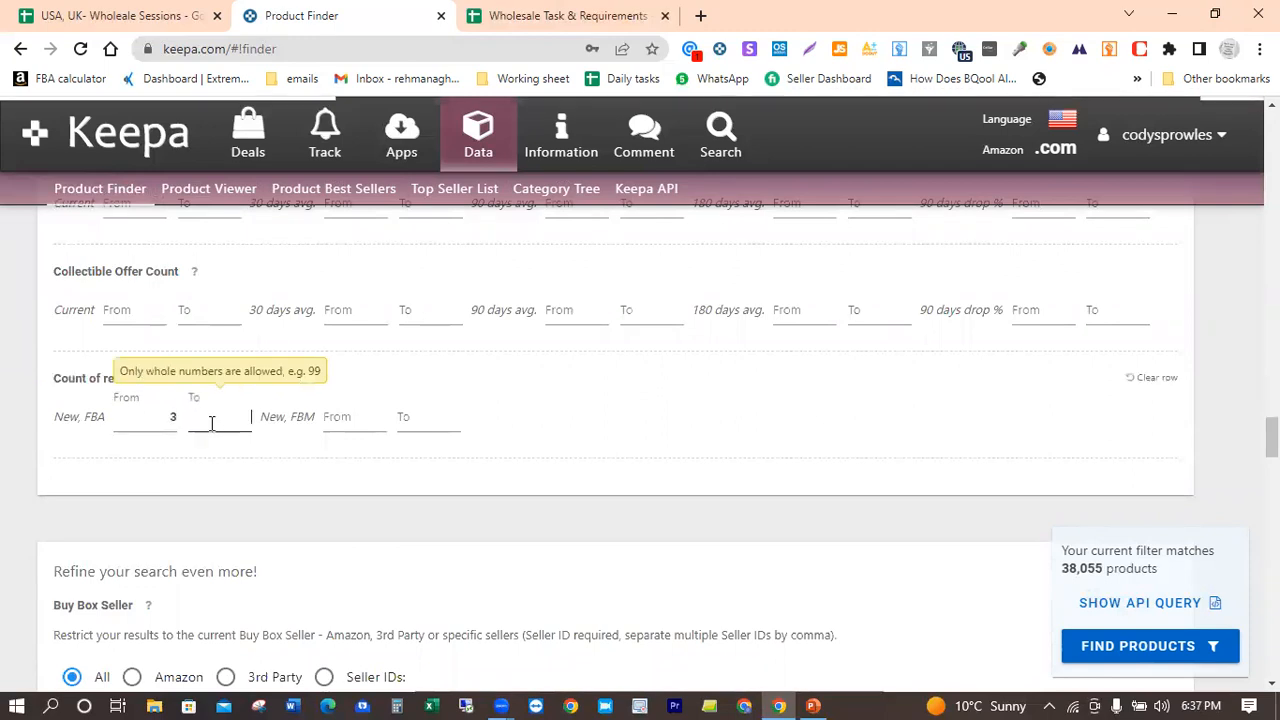
pyautogui.write('20')
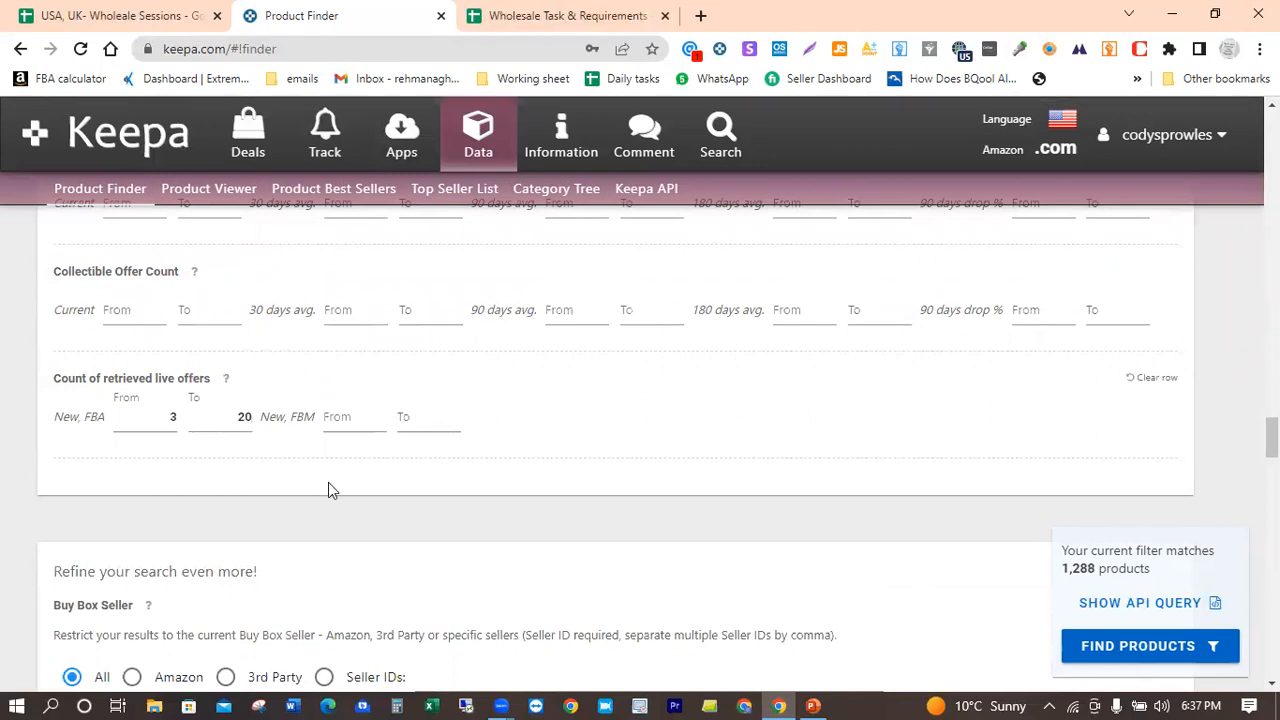
# Step: Restrict the Buy Box Seller to 3rd Party and deselect all four Buy Box Used conditions, from Like New to Acceptable
pyautogui.scroll(-3, 329, 484)
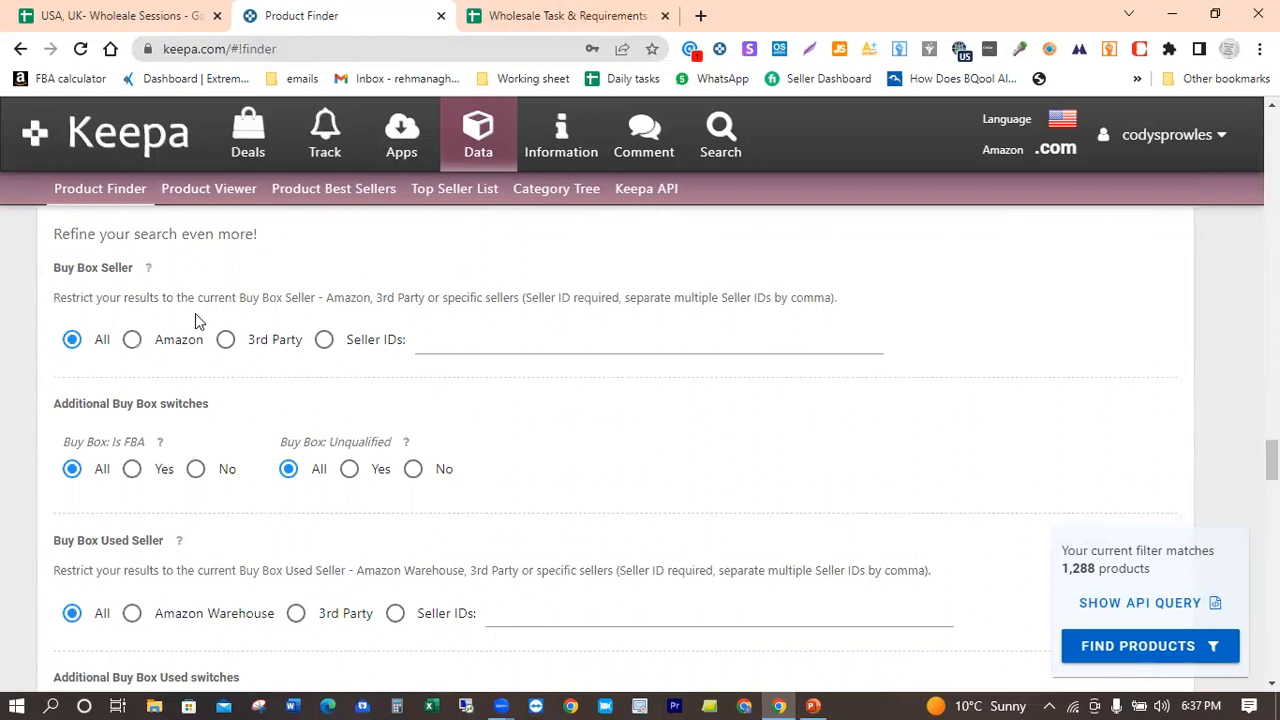
pyautogui.click(226, 340)
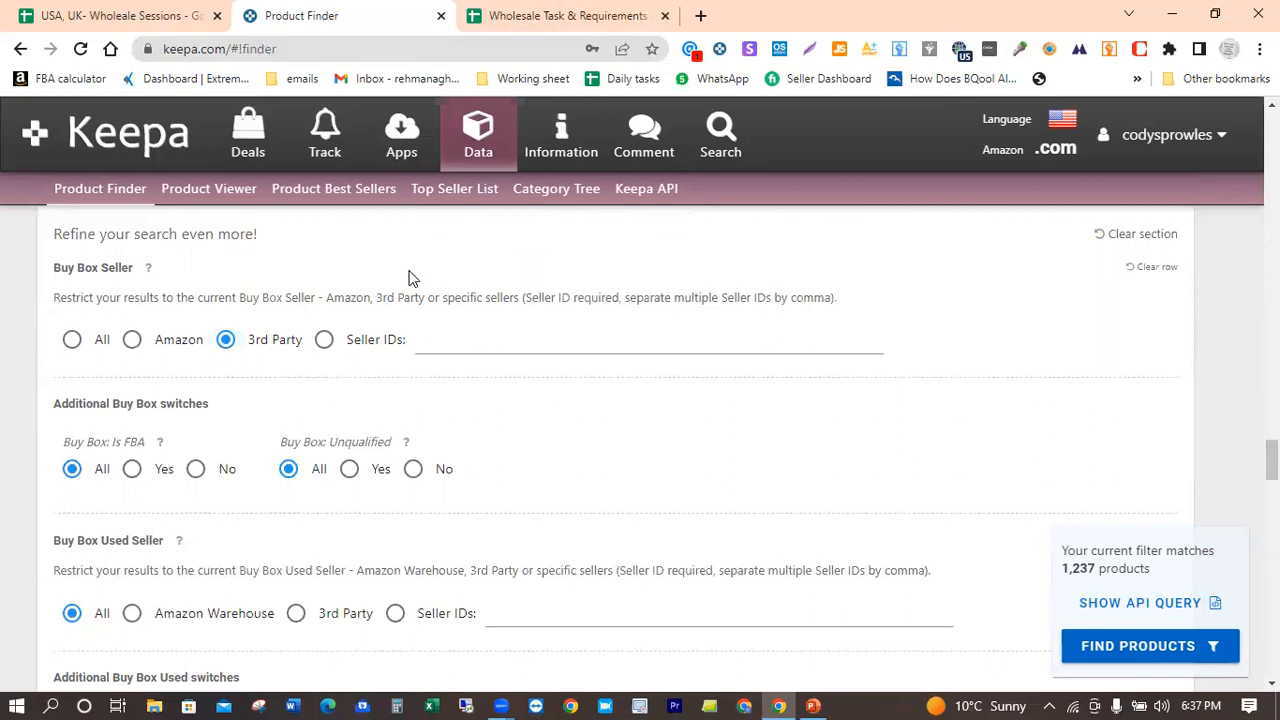
pyautogui.scroll(-1, 408, 279)
pyautogui.scroll(-3, 408, 279)
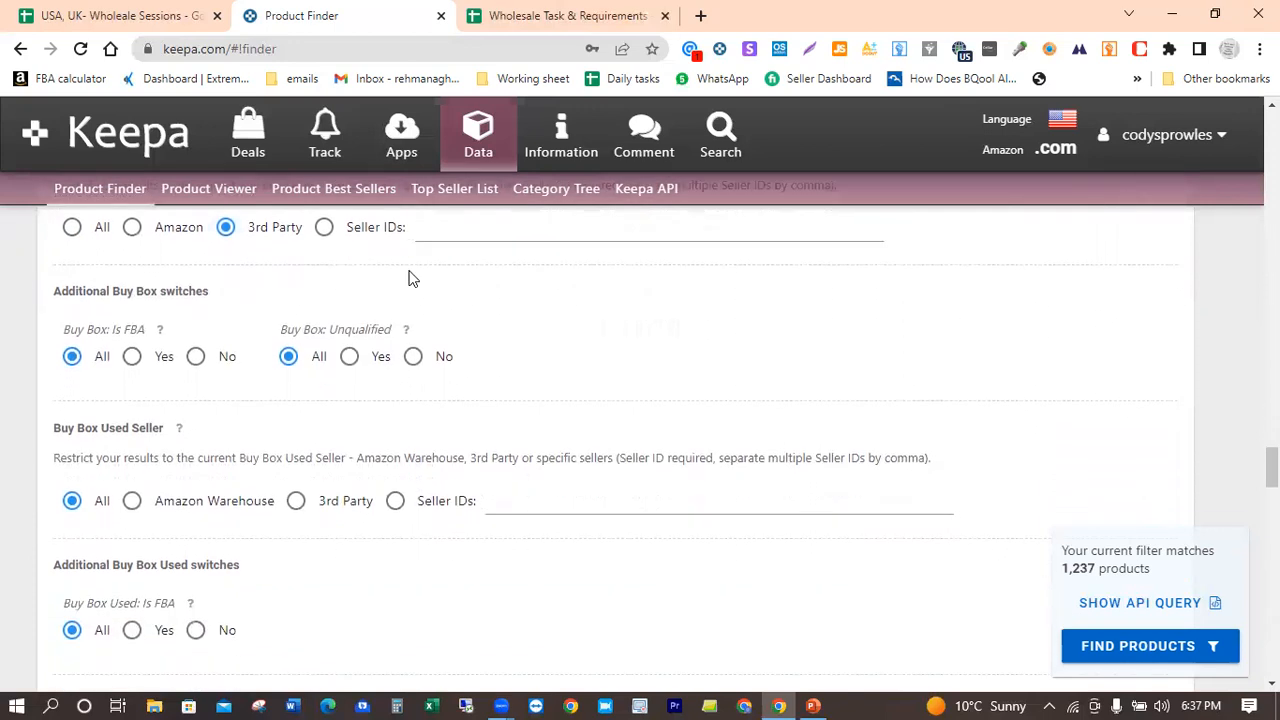
pyautogui.scroll(-1, 410, 277)
pyautogui.scroll(3, 410, 272)
pyautogui.scroll(-4, 410, 272)
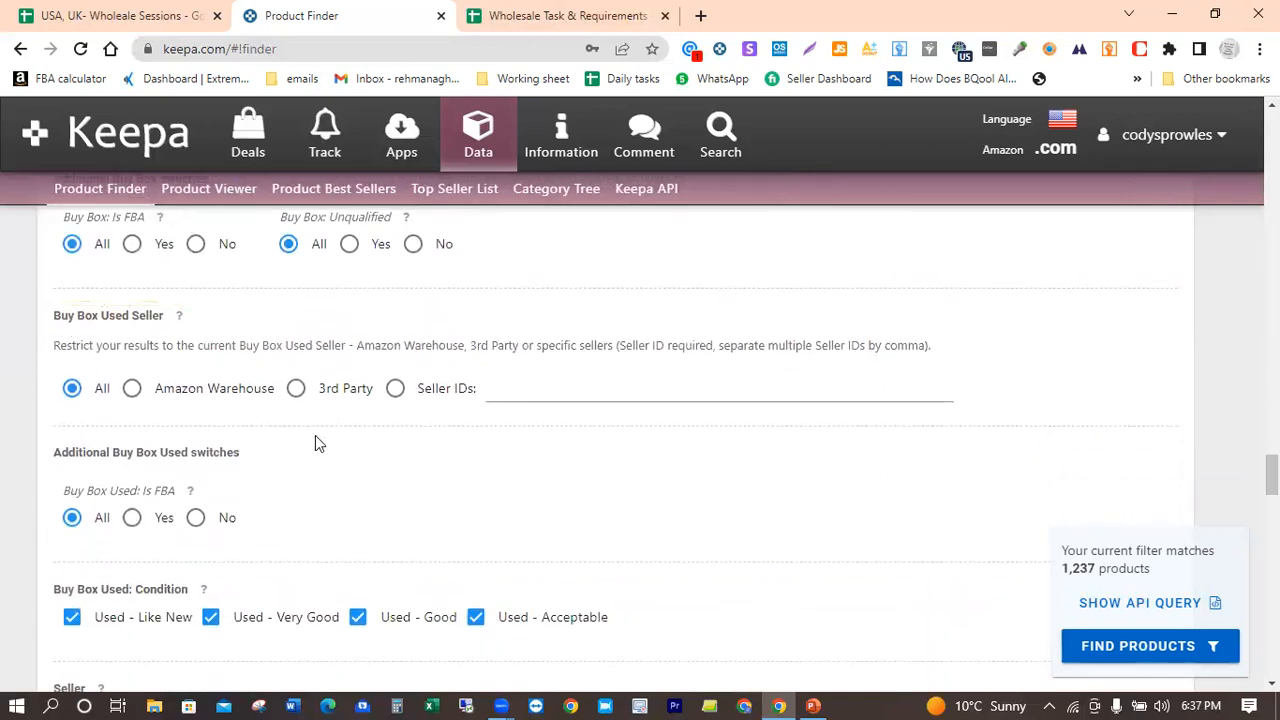
pyautogui.scroll(-2, 401, 449)
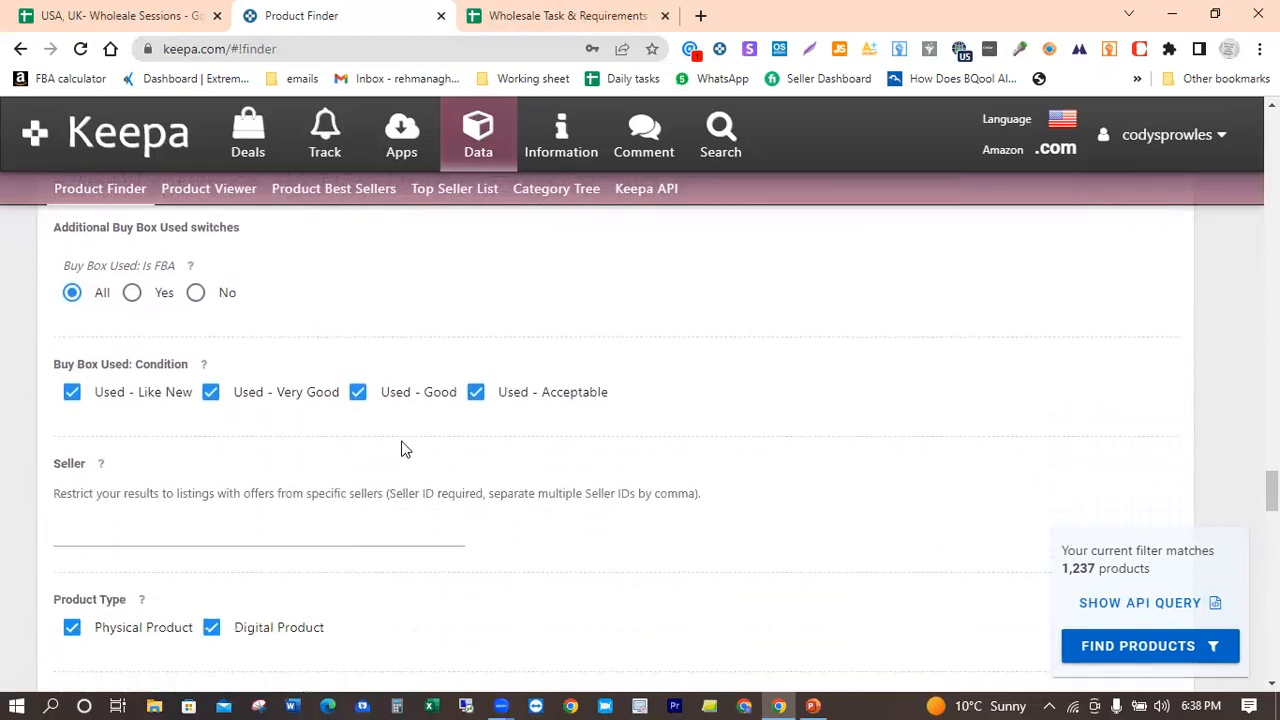
pyautogui.click(73, 394)
pyautogui.click(210, 392)
pyautogui.click(360, 396)
pyautogui.click(475, 393)
# Step: Exclude digital products from the Product Type filter and restrict Variations to No Variations
pyautogui.scroll(-2, 313, 420)
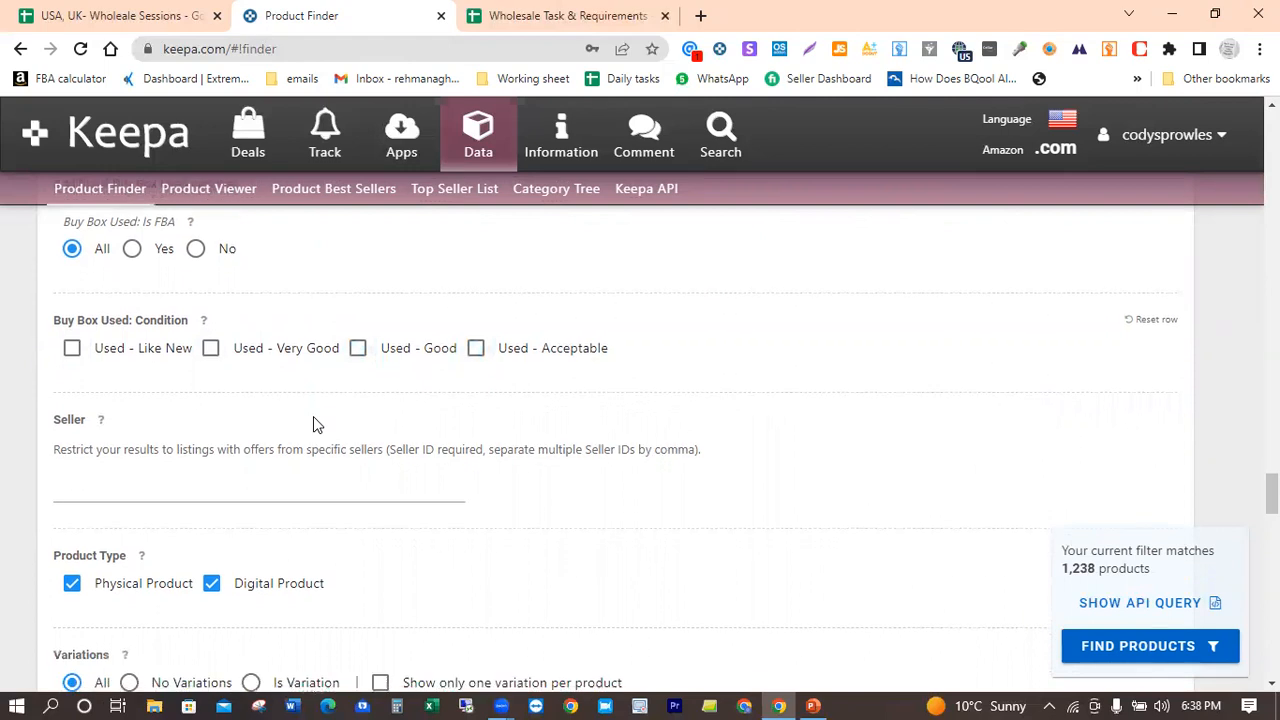
pyautogui.scroll(-2, 313, 425)
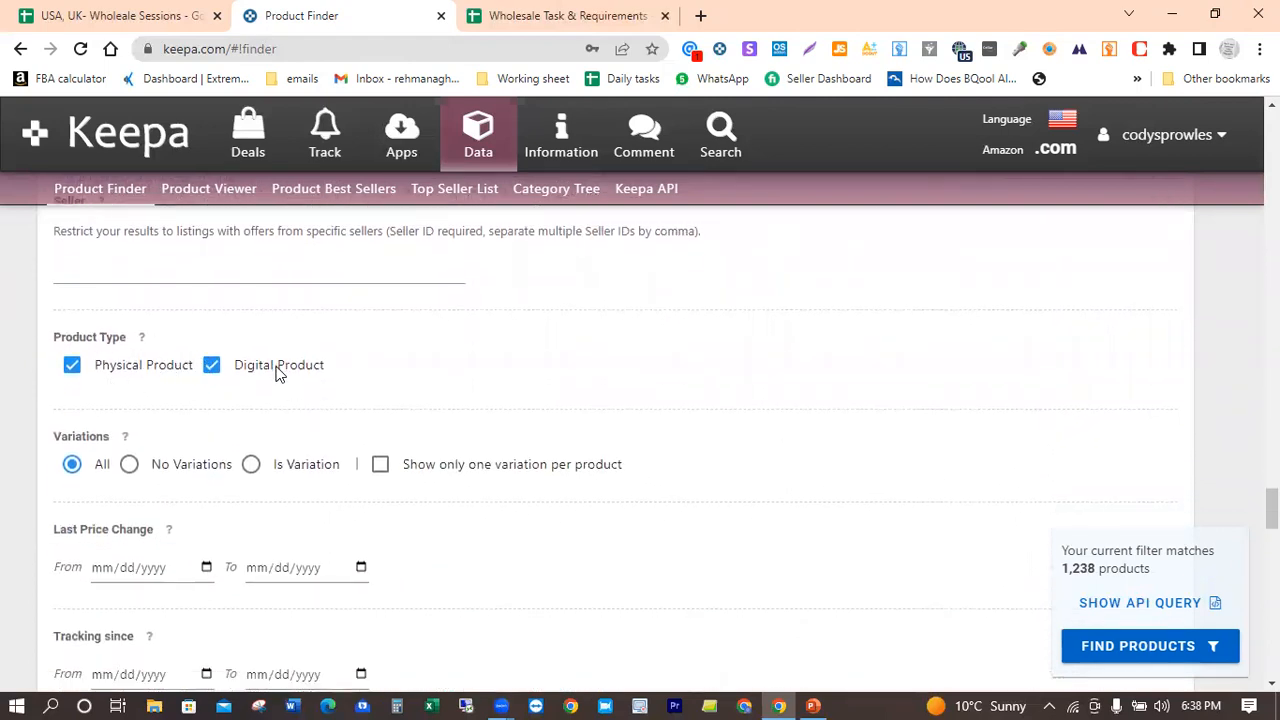
pyautogui.click(216, 370)
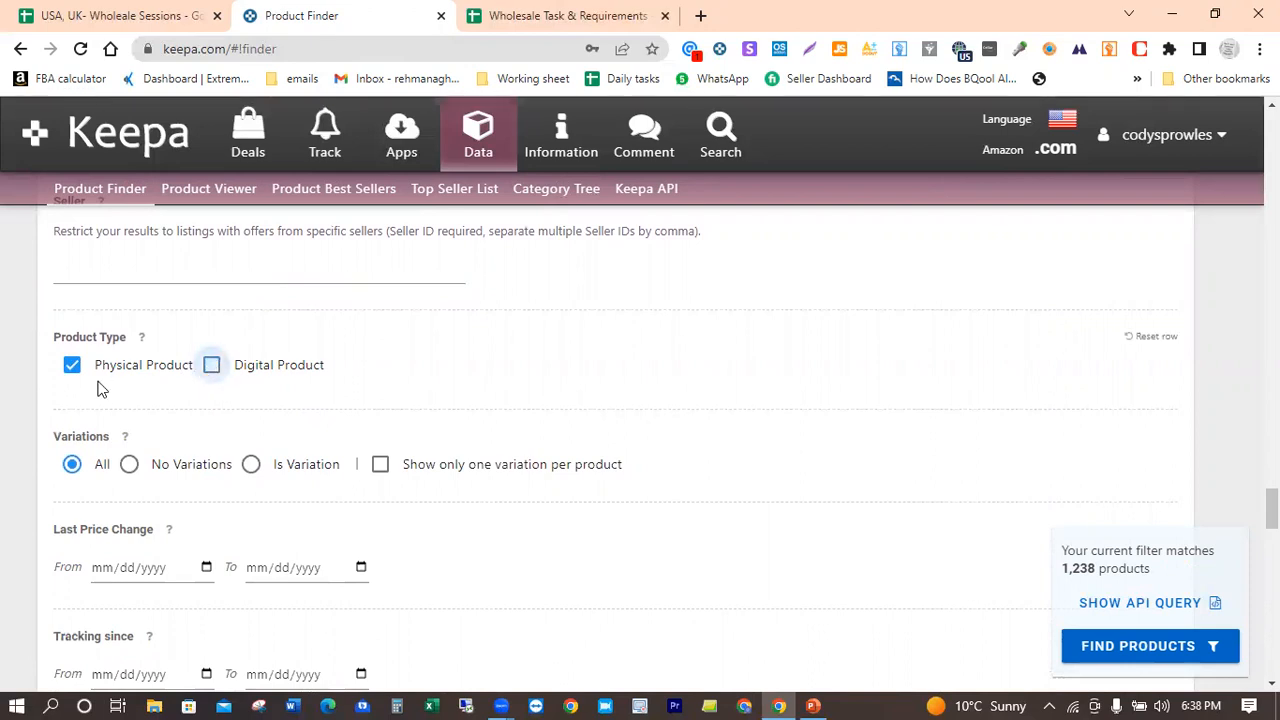
pyautogui.scroll(-2, 556, 306)
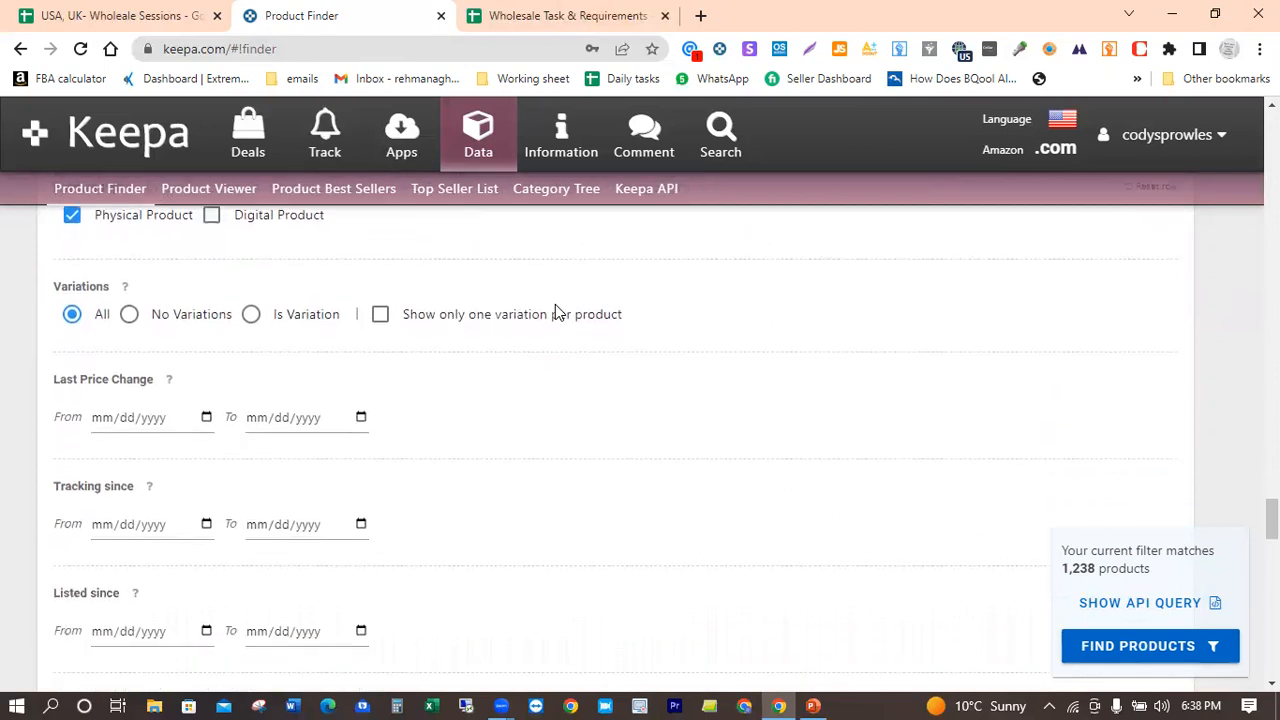
pyautogui.click(129, 315)
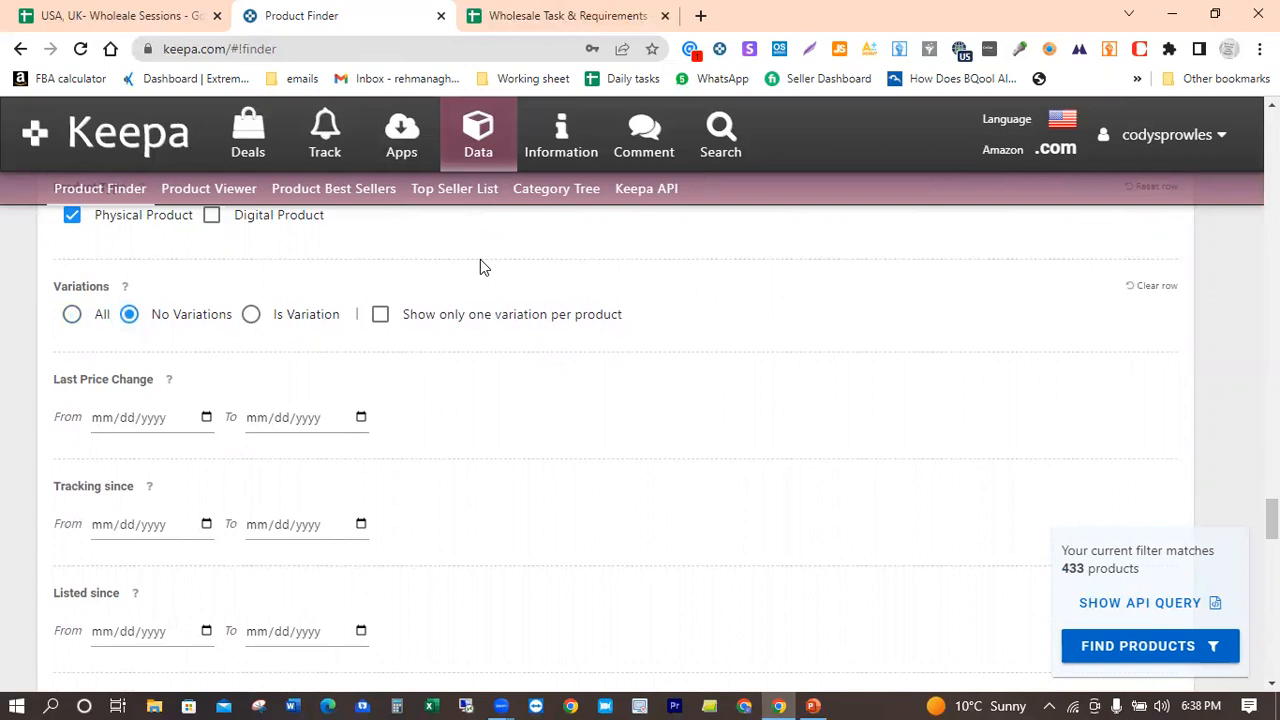
# Step: Set the minimum product Rating to 3.5
pyautogui.scroll(-1, 480, 262)
pyautogui.scroll(-3, 480, 267)
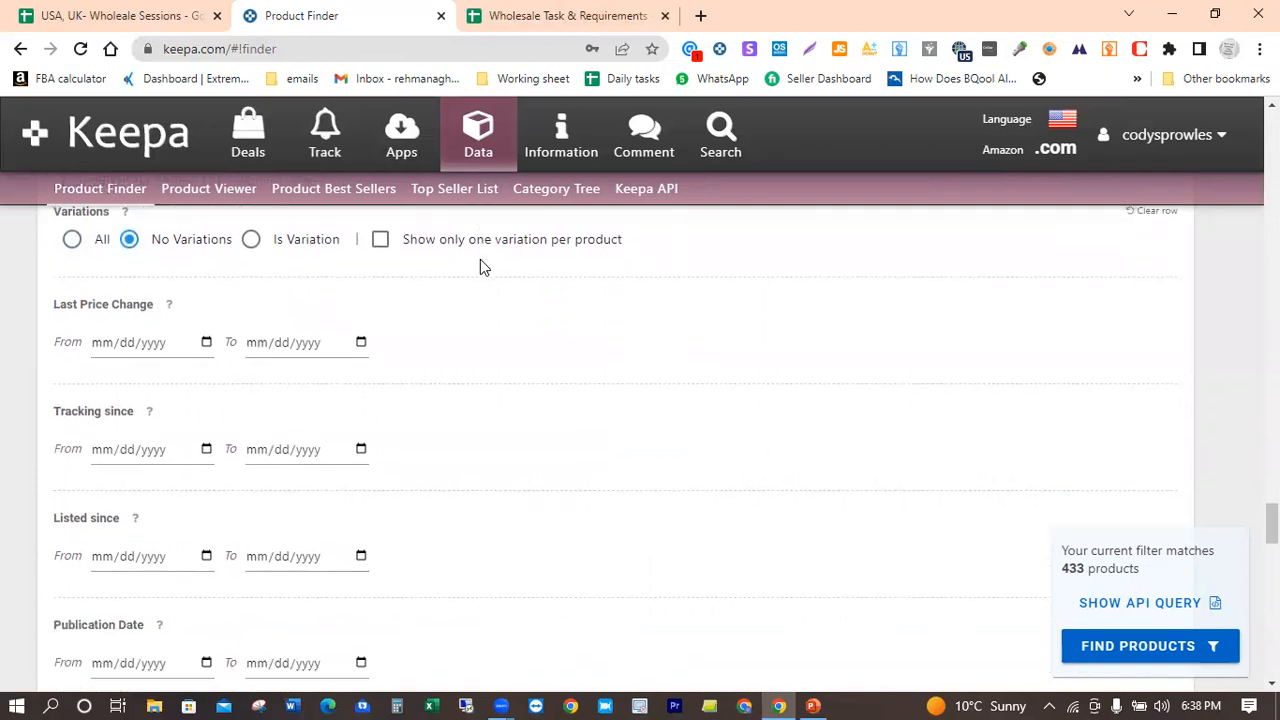
pyautogui.scroll(-6, 480, 267)
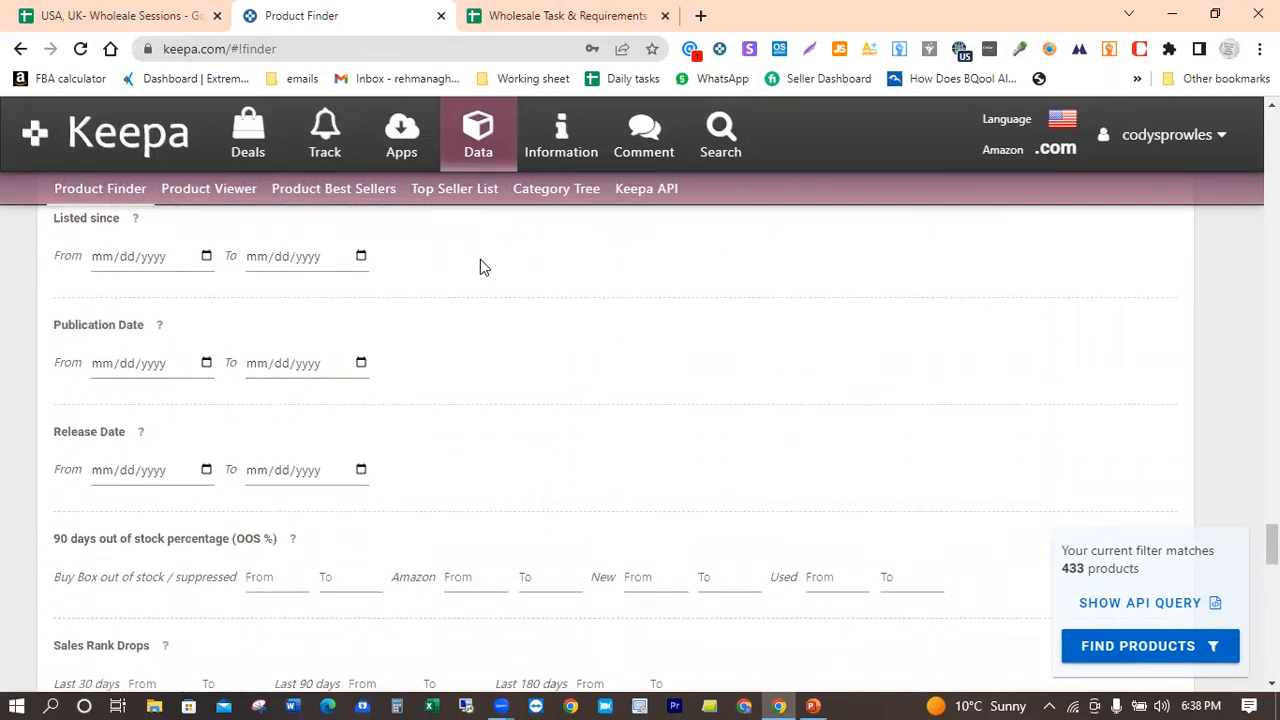
pyautogui.scroll(-8, 480, 267)
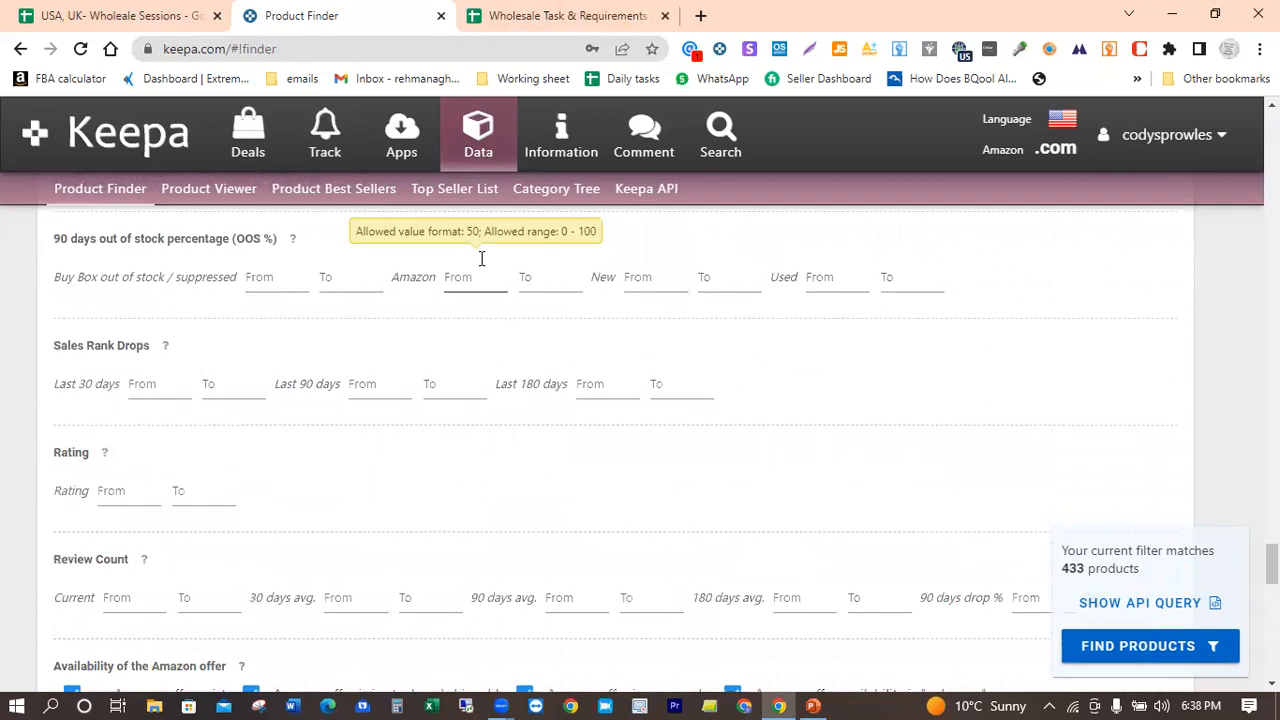
pyautogui.scroll(-2, 481, 259)
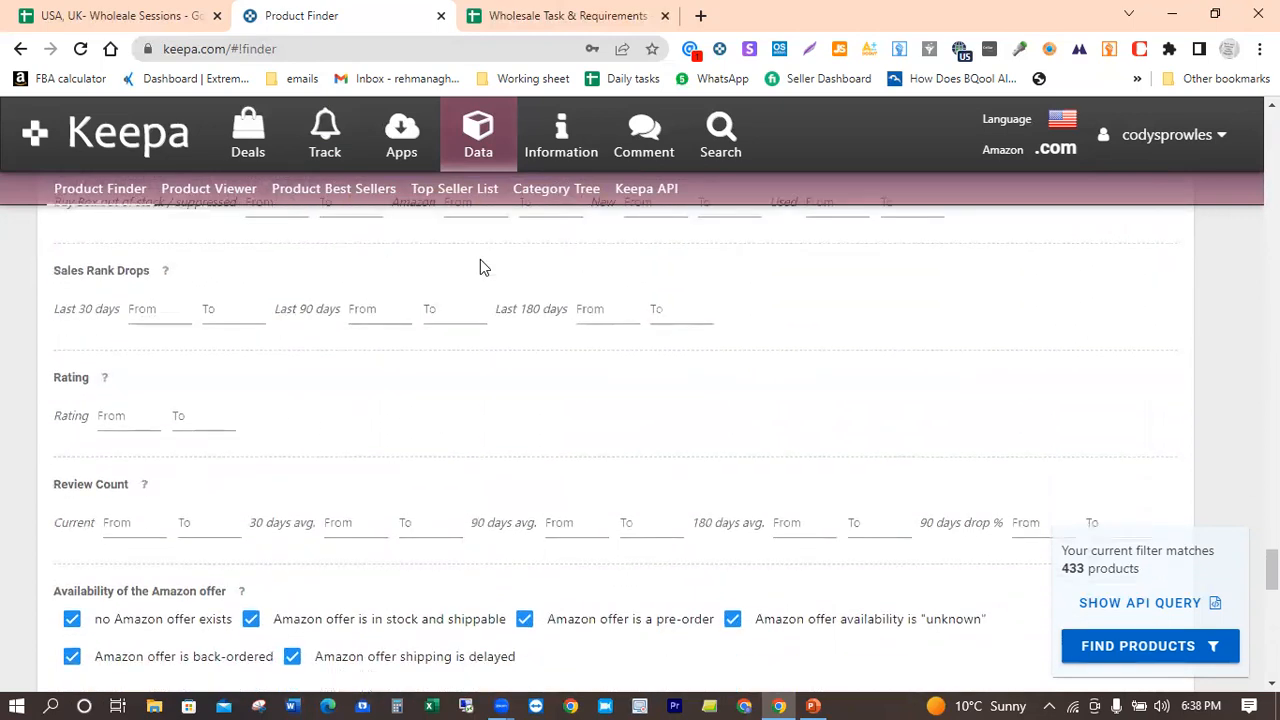
pyautogui.click(121, 420)
pyautogui.write('3.5')
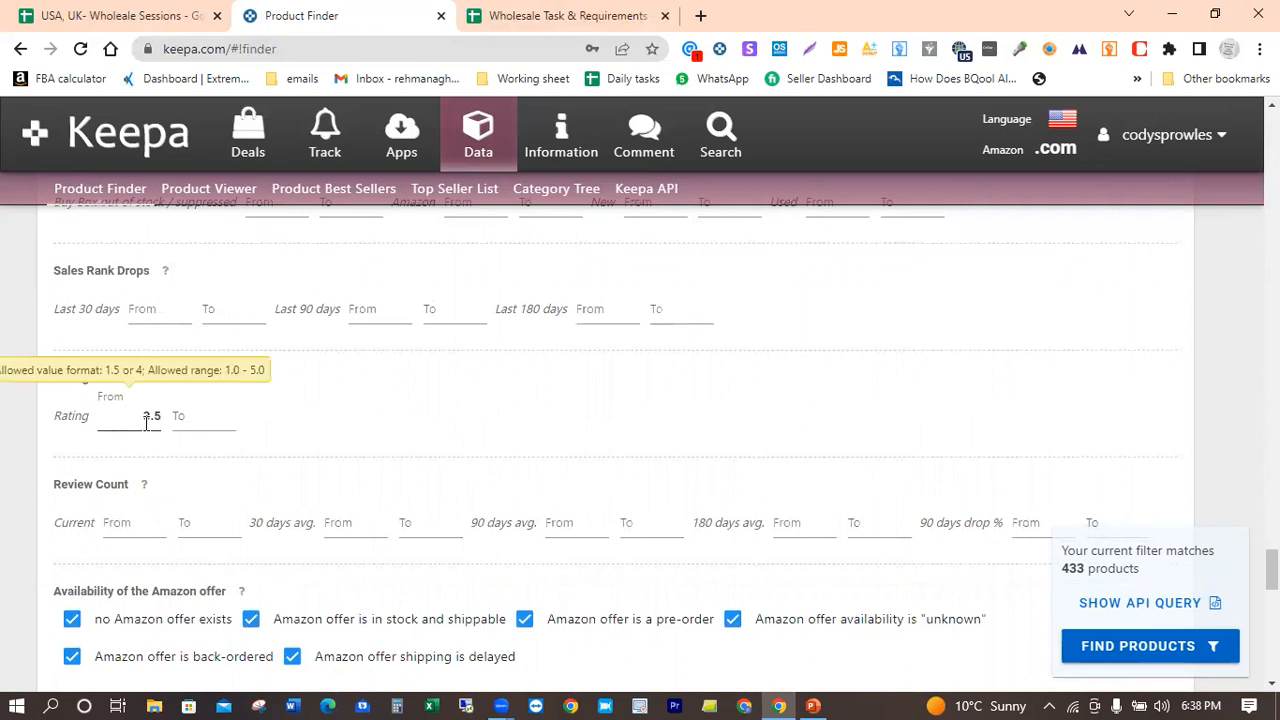
pyautogui.click(358, 396)
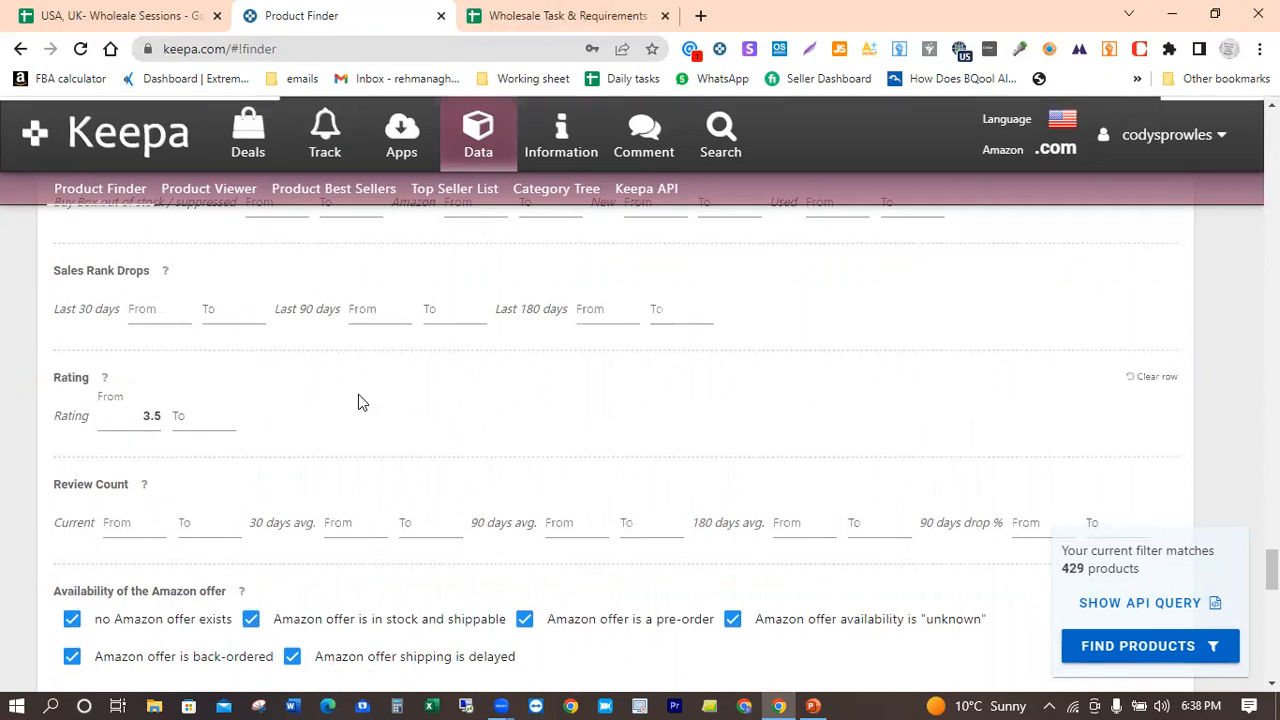
# Step: Exclude products whose Amazon offer is in stock and shippable or is a pre-order from the Amazon offer availability filter
pyautogui.scroll(-2, 358, 396)
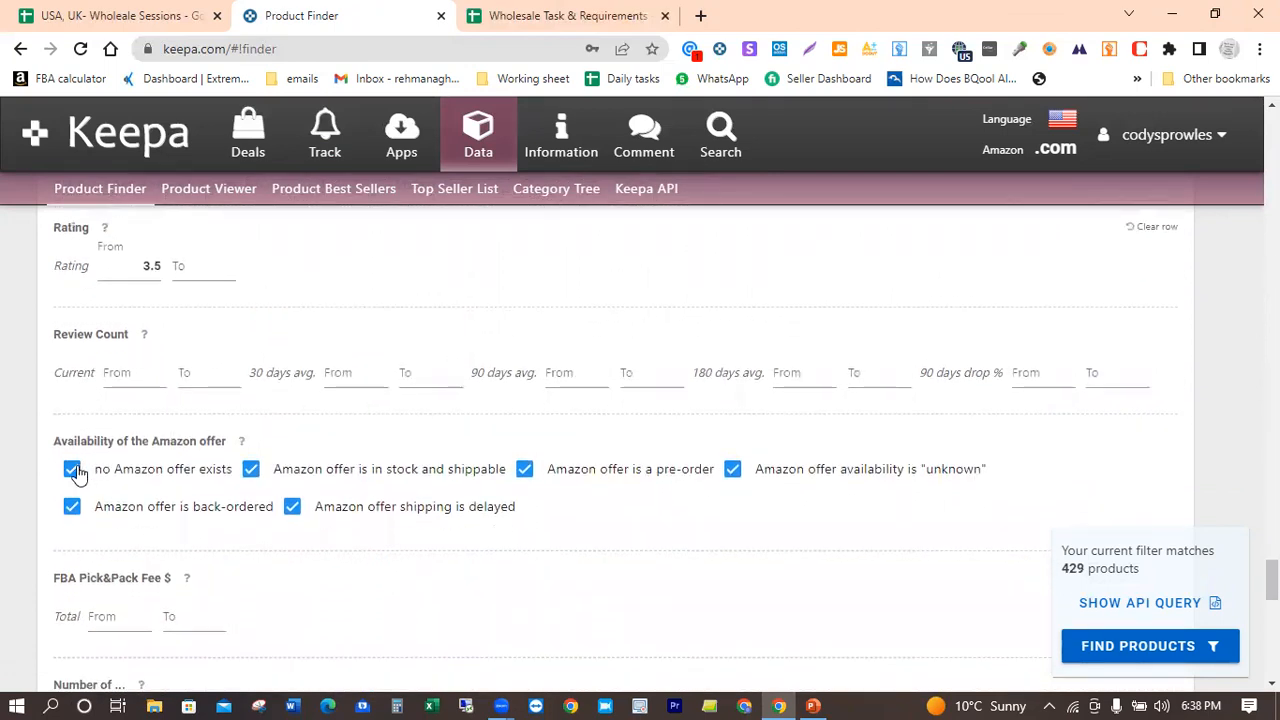
pyautogui.click(252, 470)
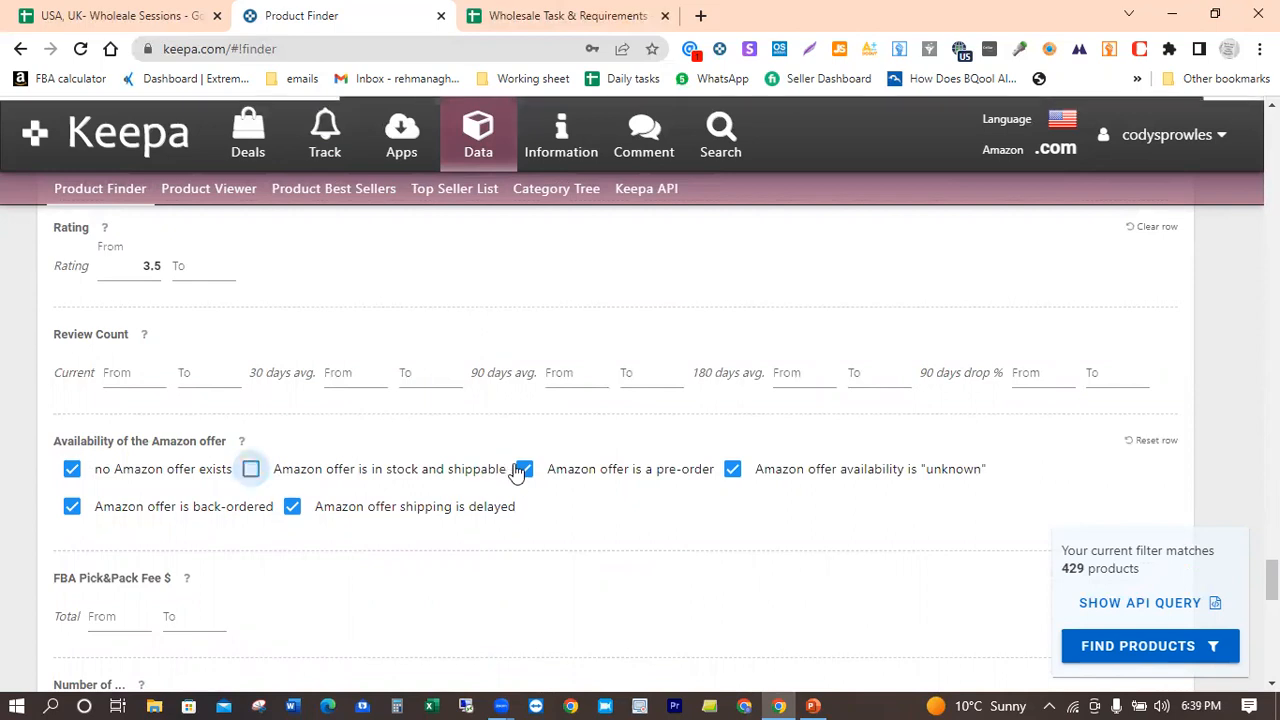
pyautogui.click(525, 469)
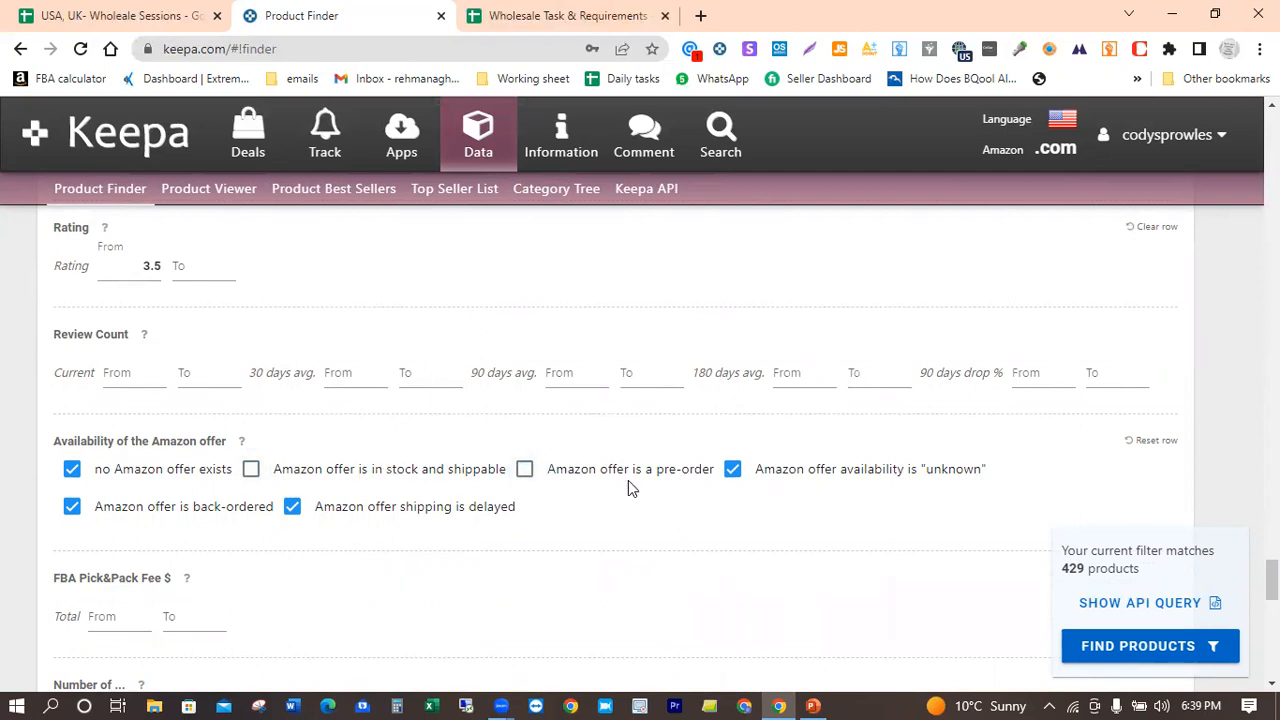
# Step: Set the minimum current Review Count to 40
pyautogui.scroll(-3, 424, 580)
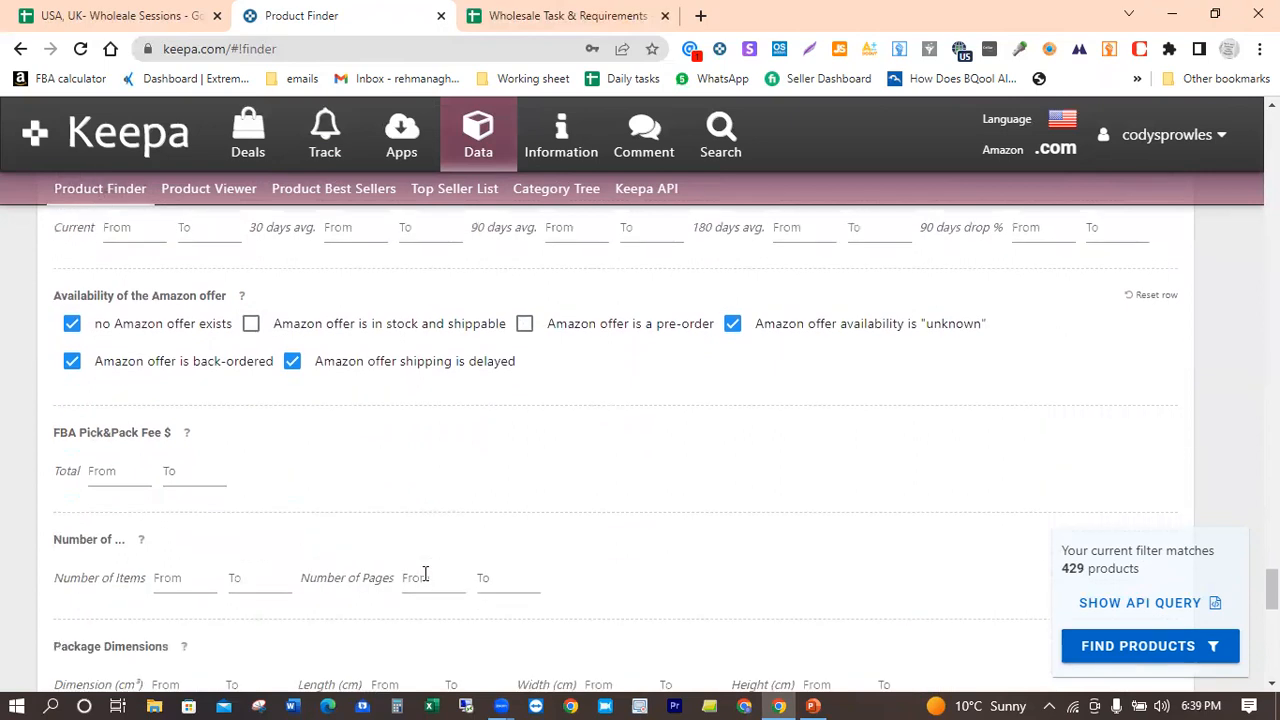
pyautogui.scroll(3, 424, 575)
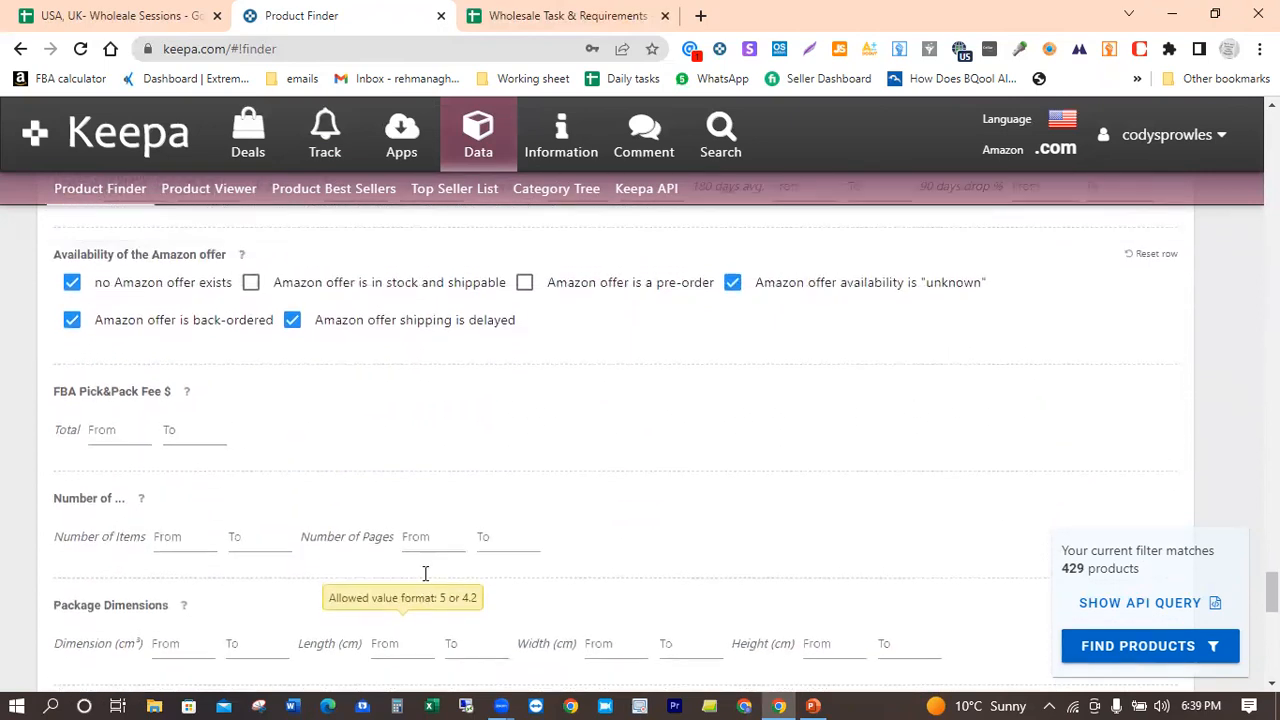
pyautogui.click(130, 375)
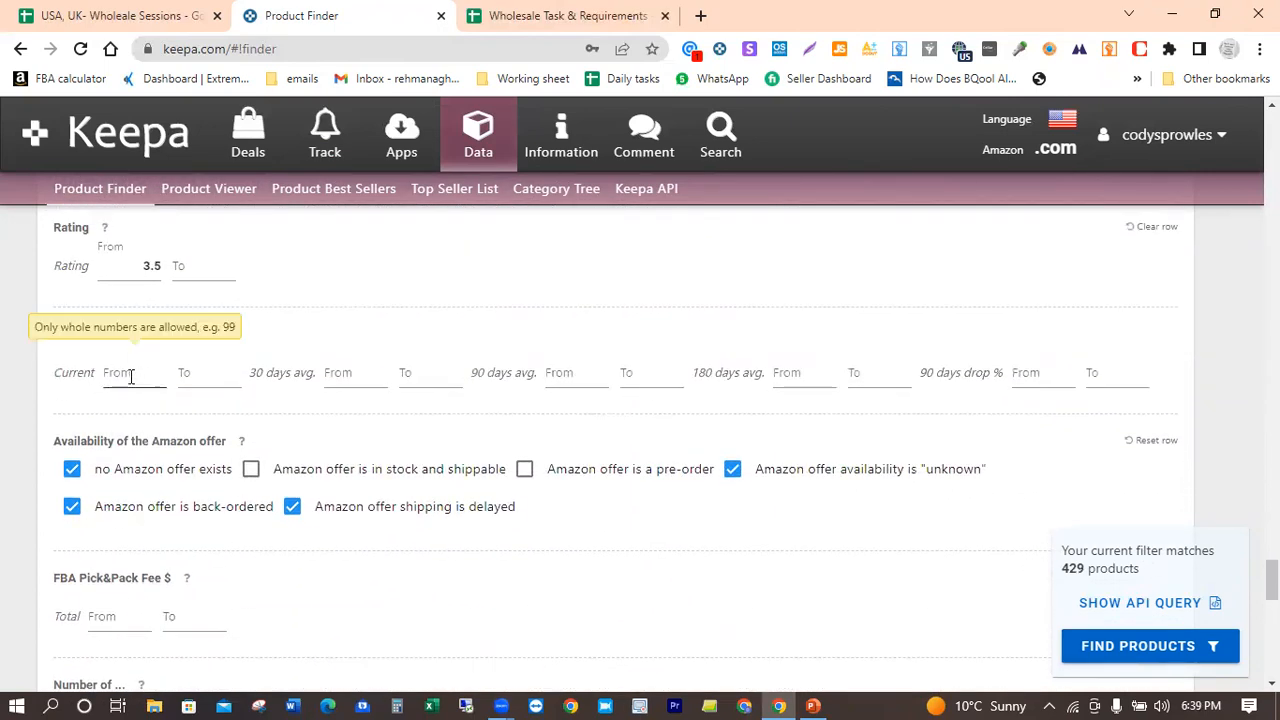
pyautogui.click(130, 375)
pyautogui.write('40')
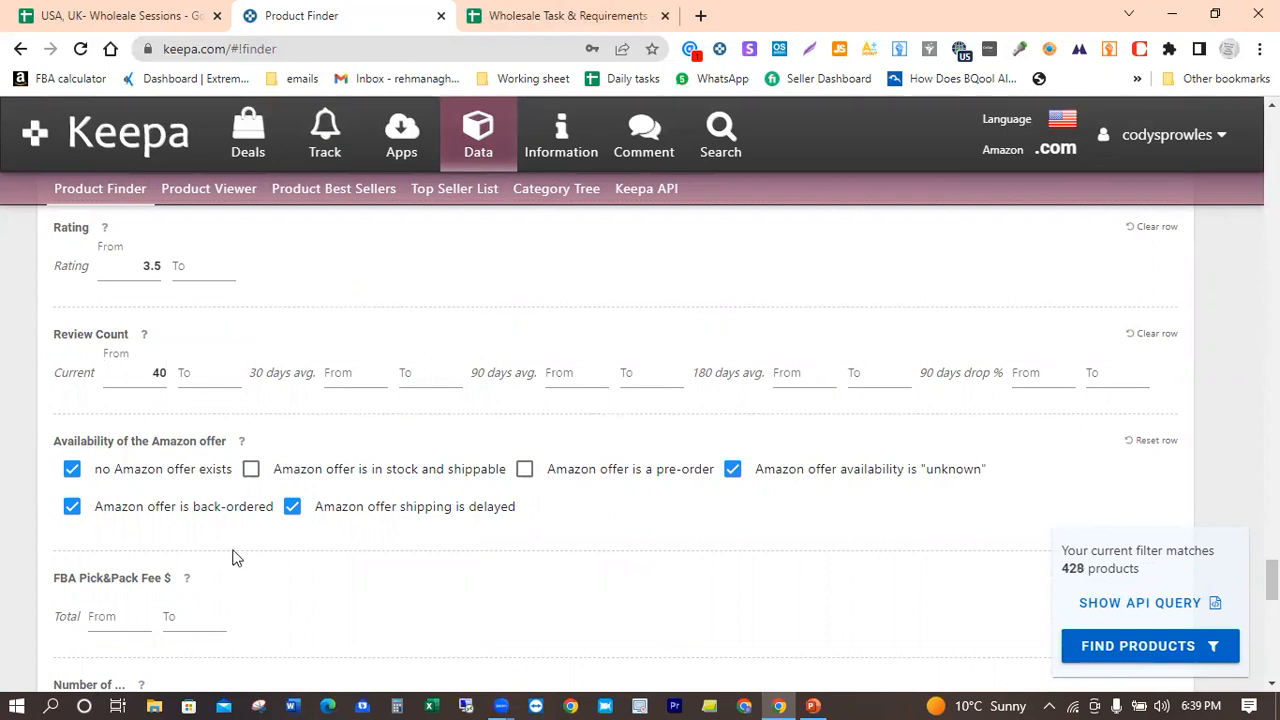
# Step: Limit the Package weight to a maximum of 2000 g
pyautogui.scroll(-3, 232, 557)
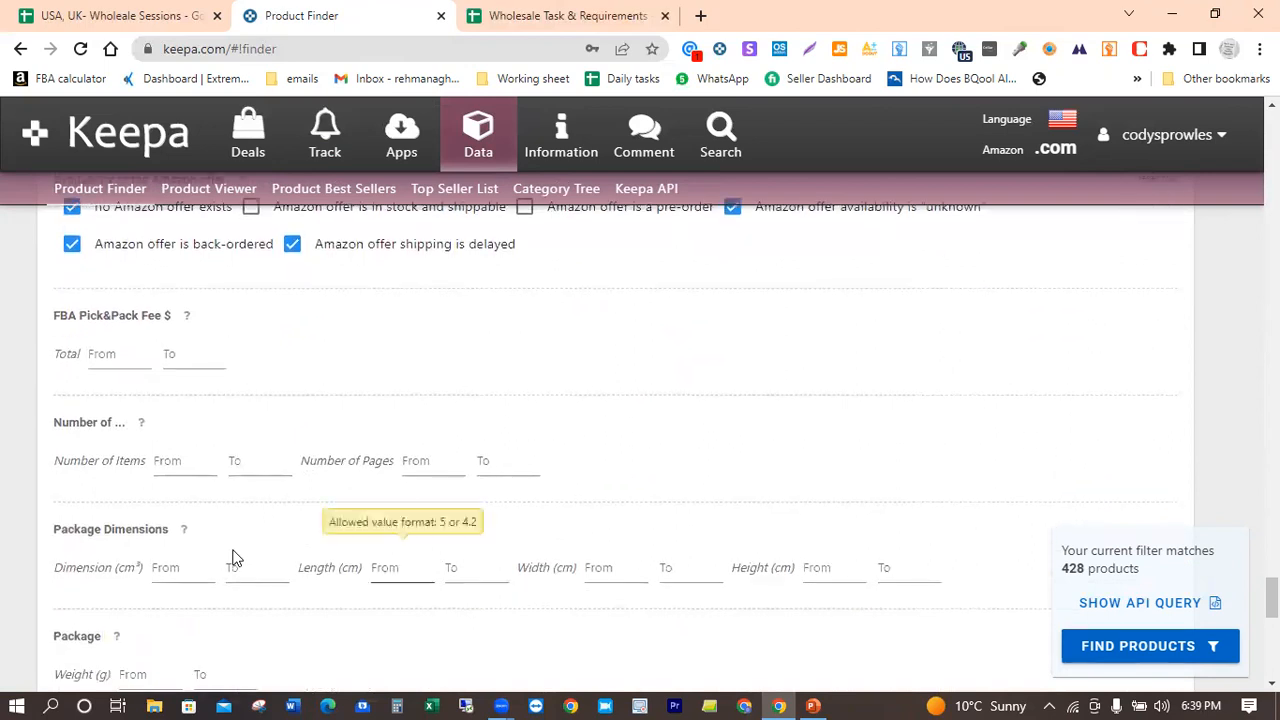
pyautogui.scroll(-2, 232, 557)
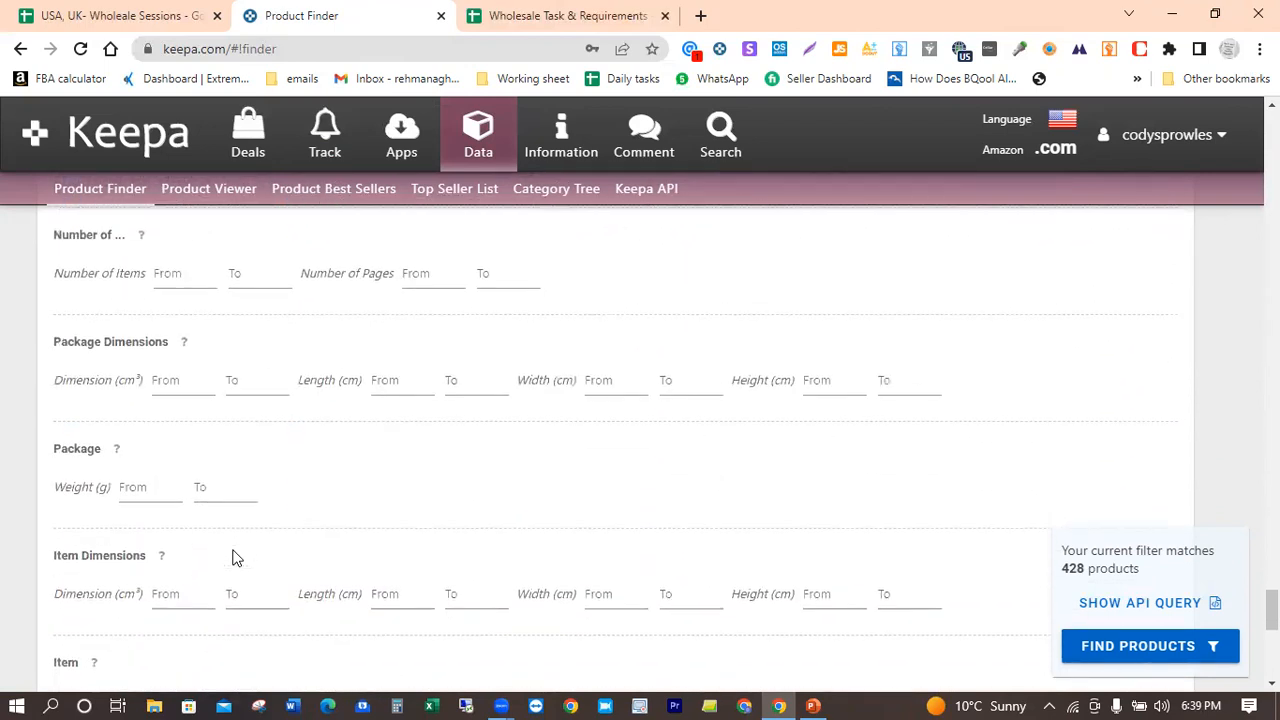
pyautogui.scroll(-2, 232, 557)
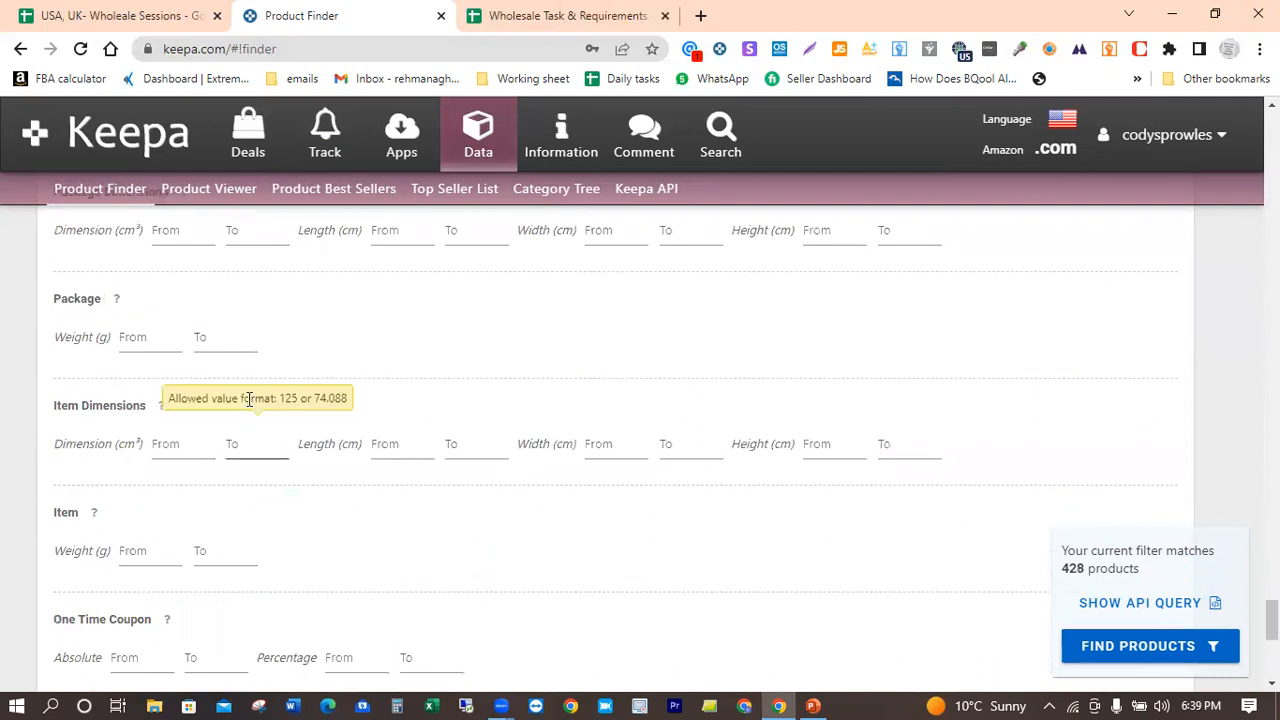
pyautogui.click(217, 339)
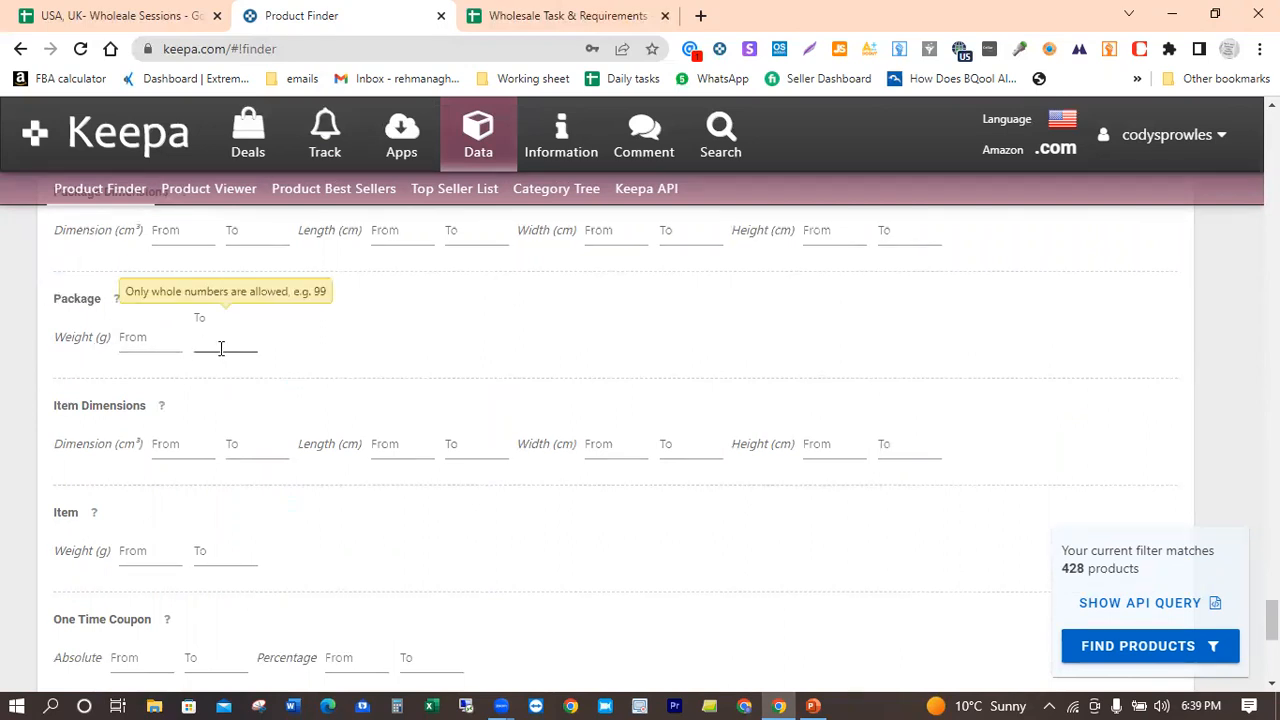
pyautogui.write('2000')
pyautogui.click(389, 371)
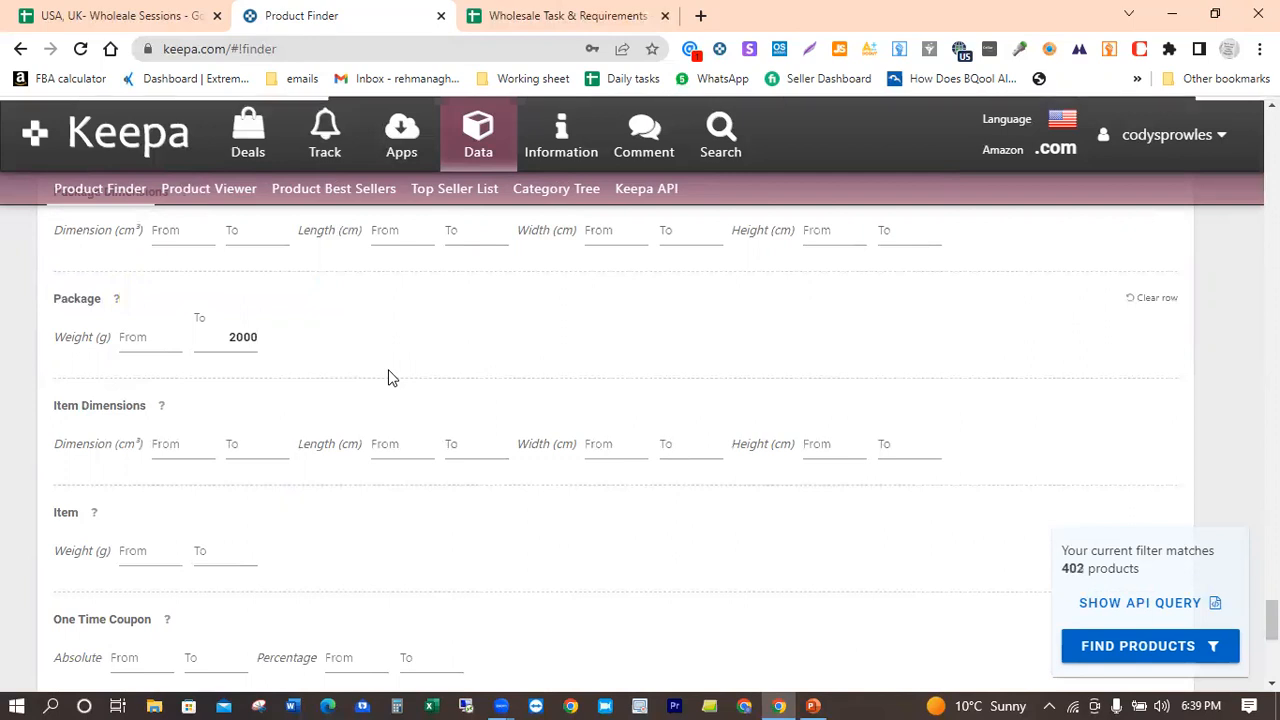
# Step: Keep the MAP restriction switch on All and set the Adult Product switch to No
pyautogui.scroll(-1, 390, 375)
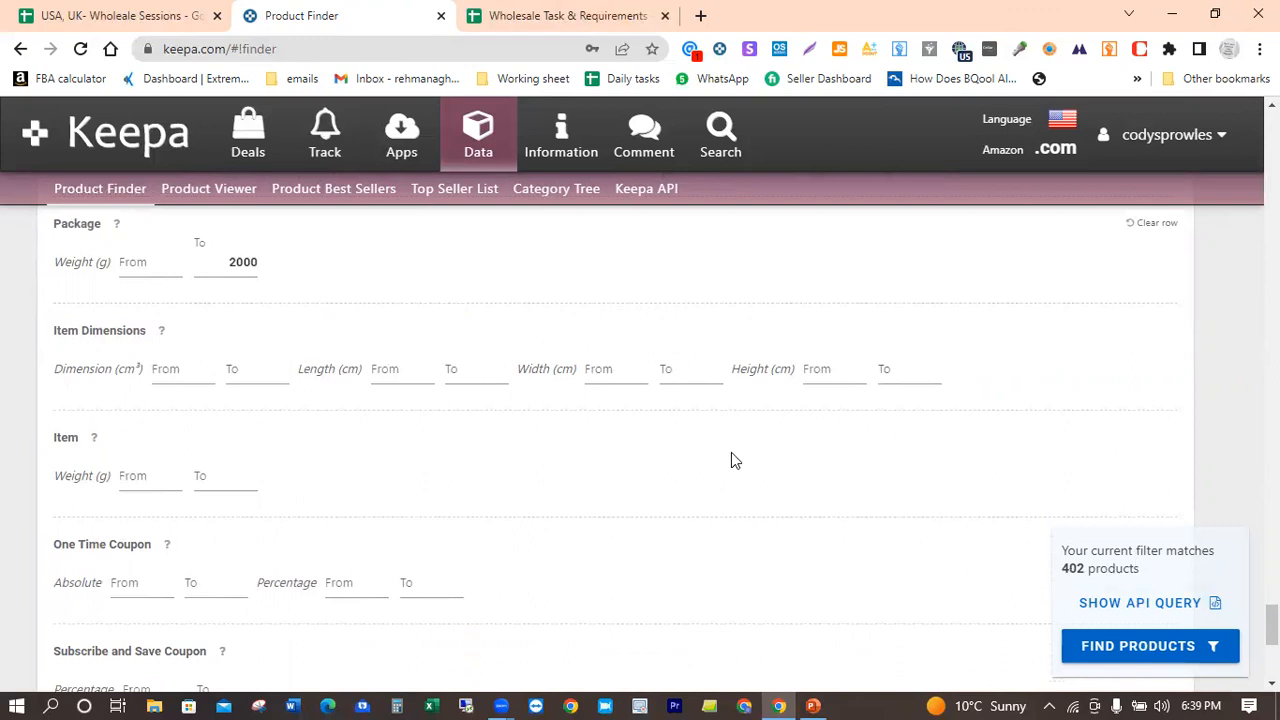
pyautogui.scroll(-3, 731, 455)
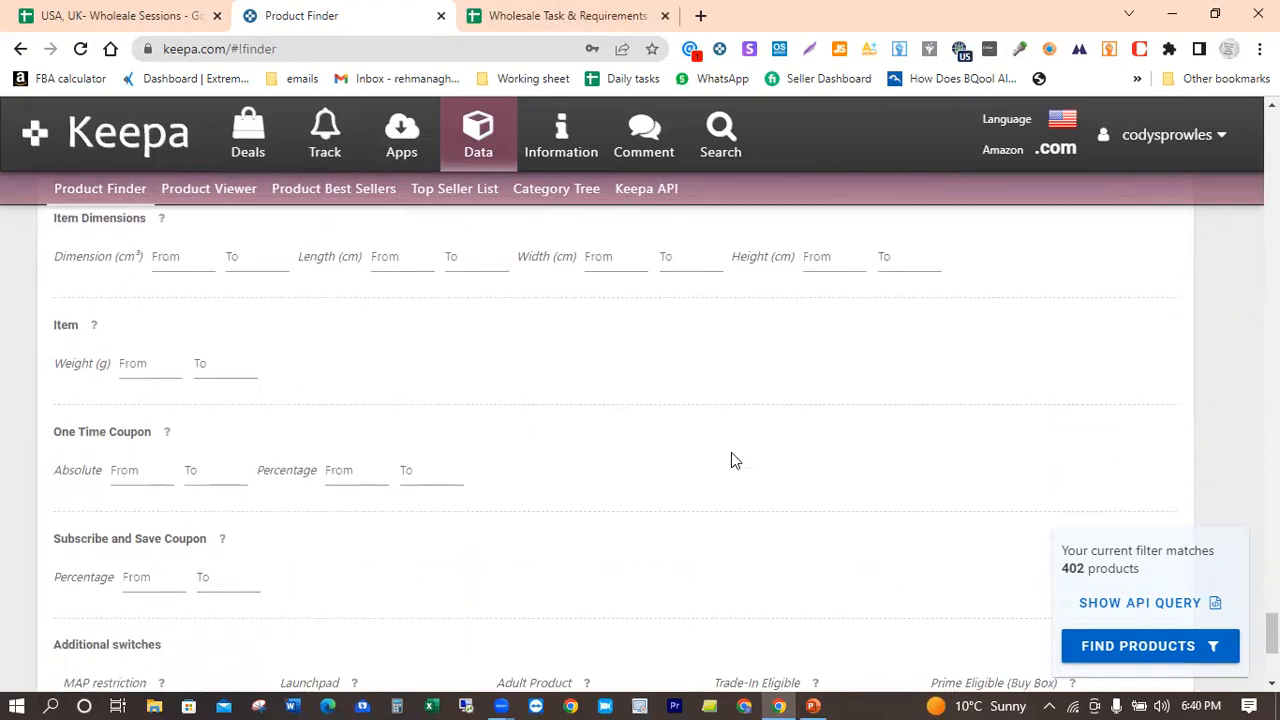
pyautogui.scroll(-4, 731, 460)
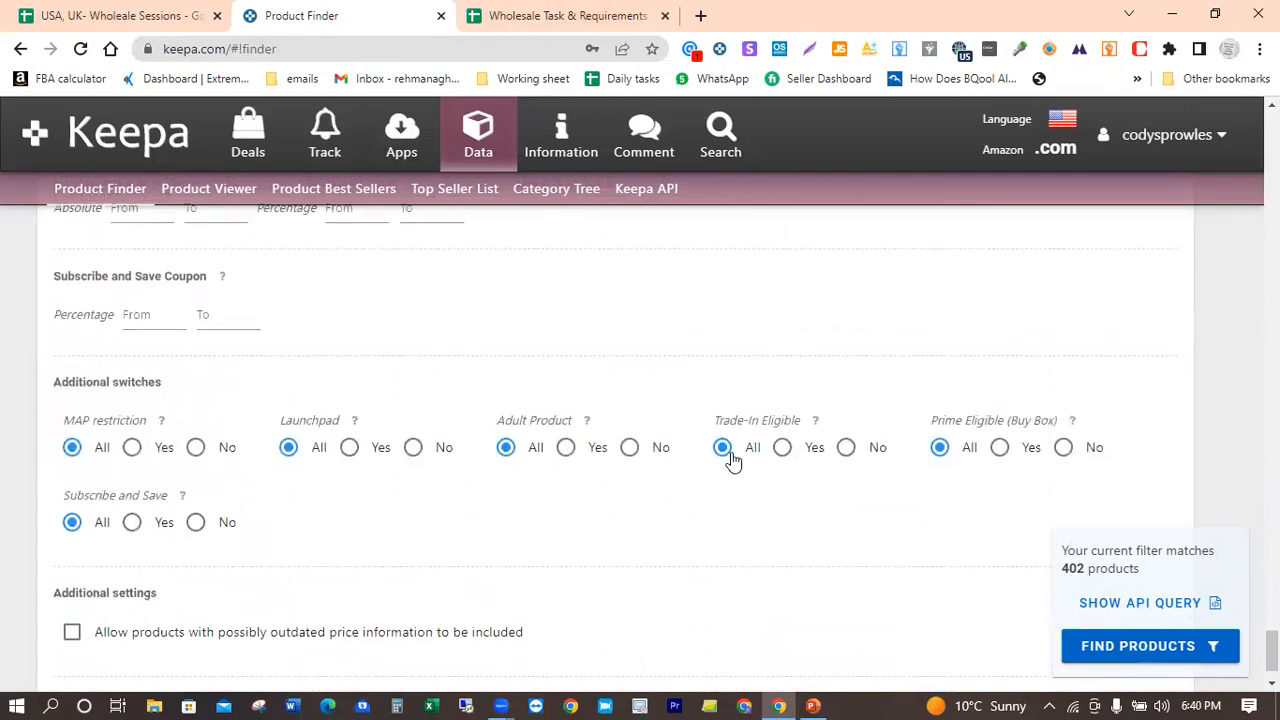
pyautogui.click(71, 447)
pyautogui.click(629, 448)
# Step: Find the products matching the filters and set the results table to show 500 rows
pyautogui.scroll(4, 399, 494)
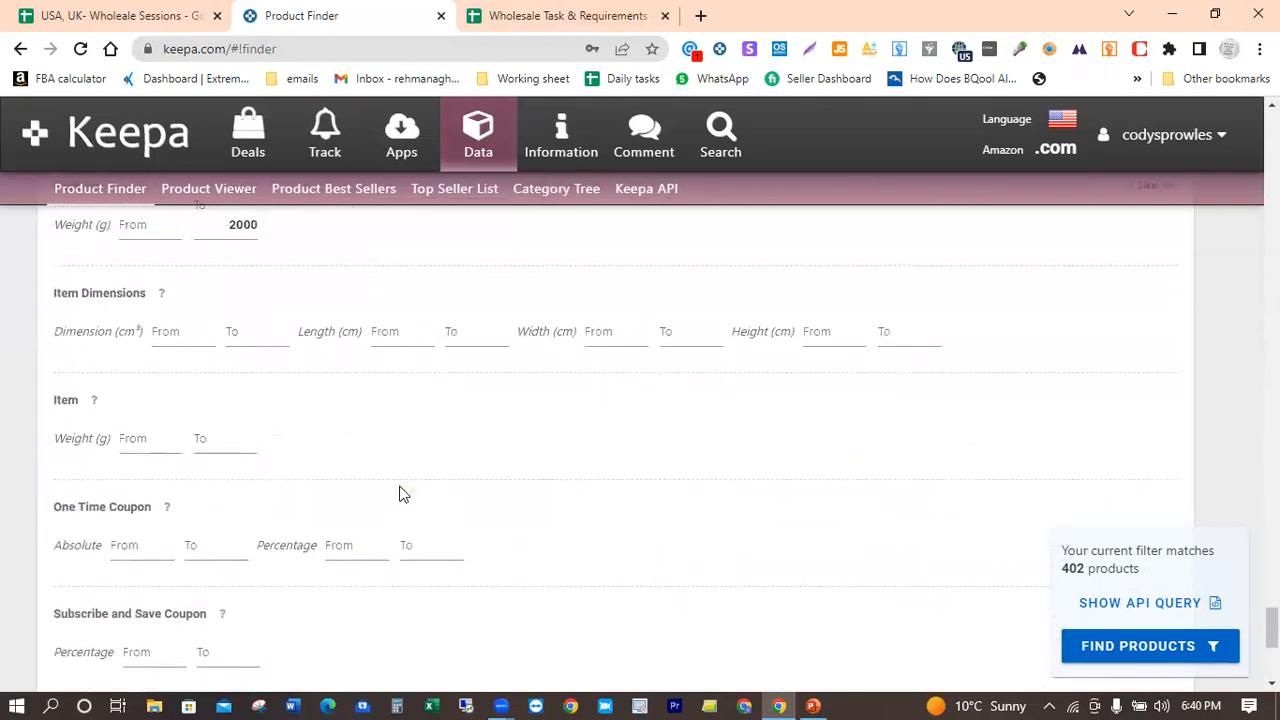
pyautogui.scroll(3, 399, 494)
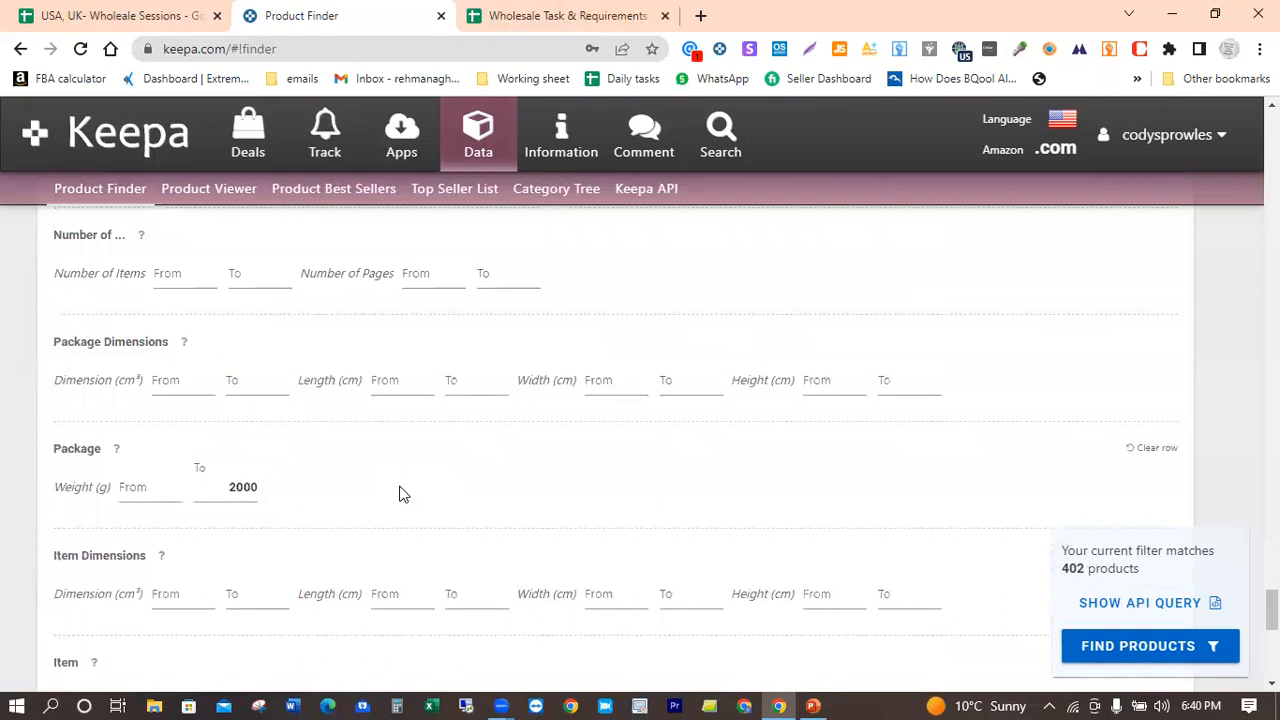
pyautogui.scroll(-4, 399, 494)
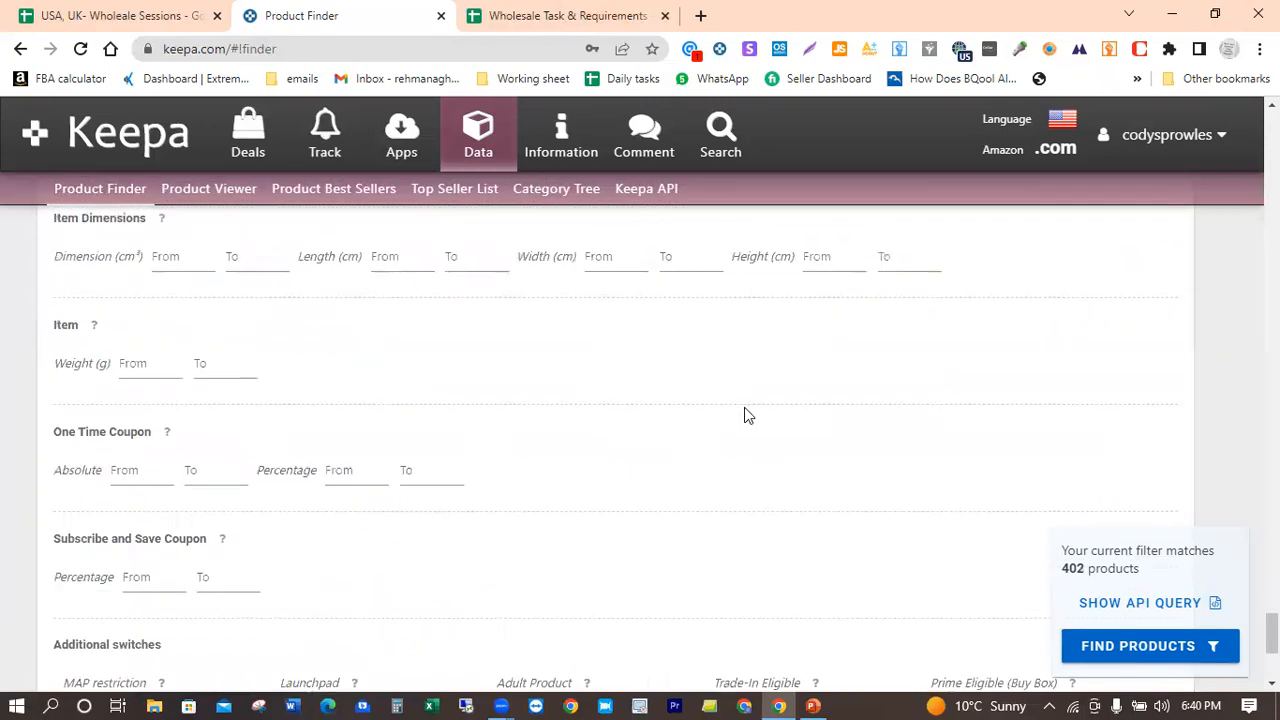
pyautogui.click(1140, 646)
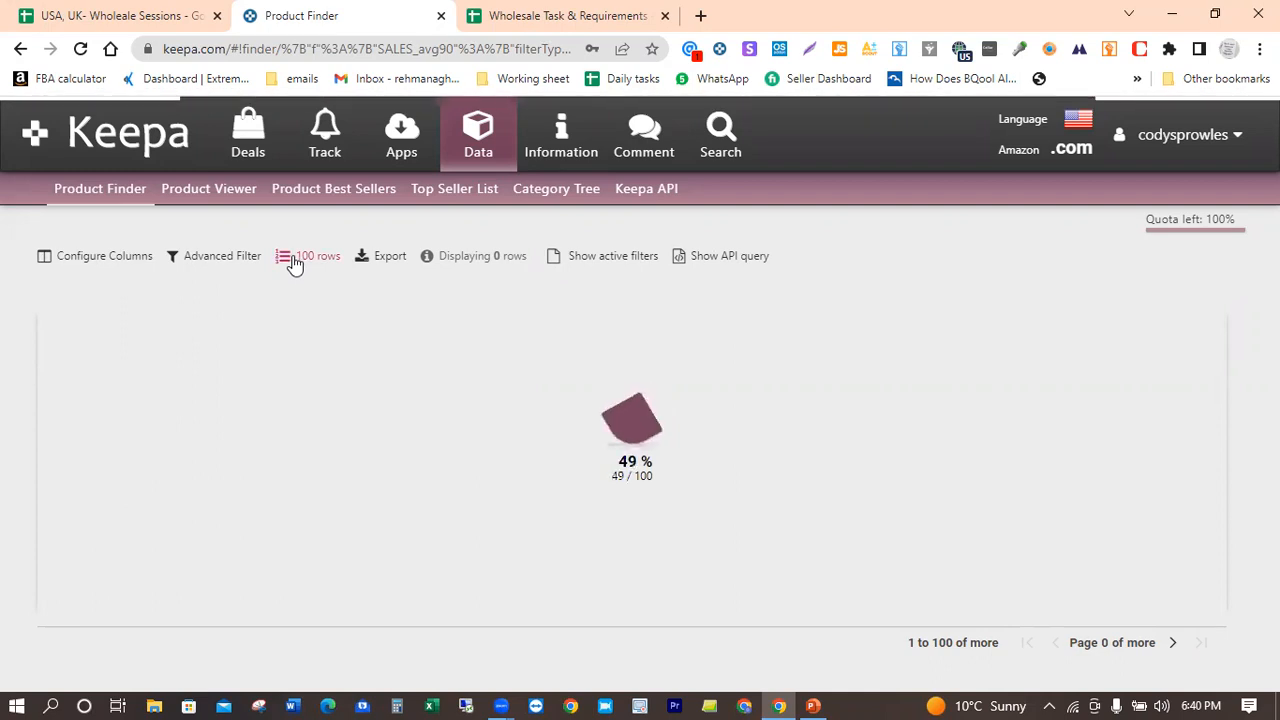
pyautogui.click(293, 262)
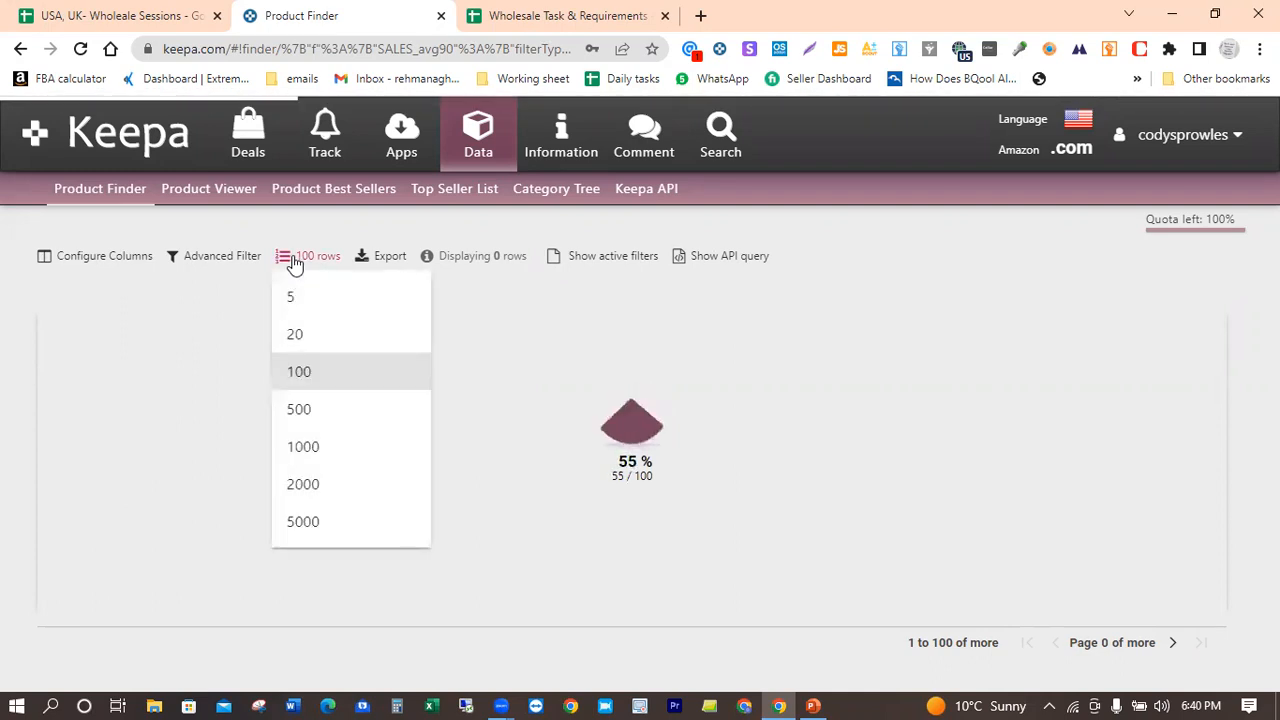
pyautogui.click(297, 418)
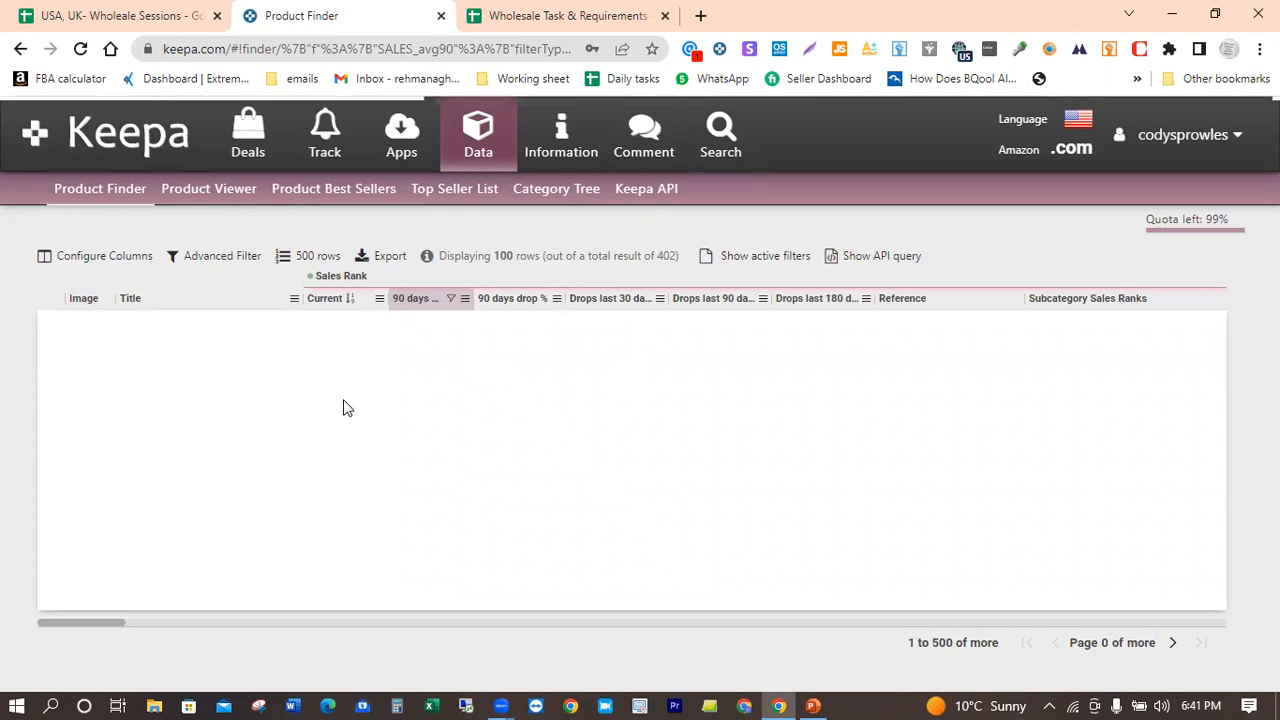
# Step: Export all active columns of the results table in Excel (.xlsx) format
pyautogui.click(362, 262)
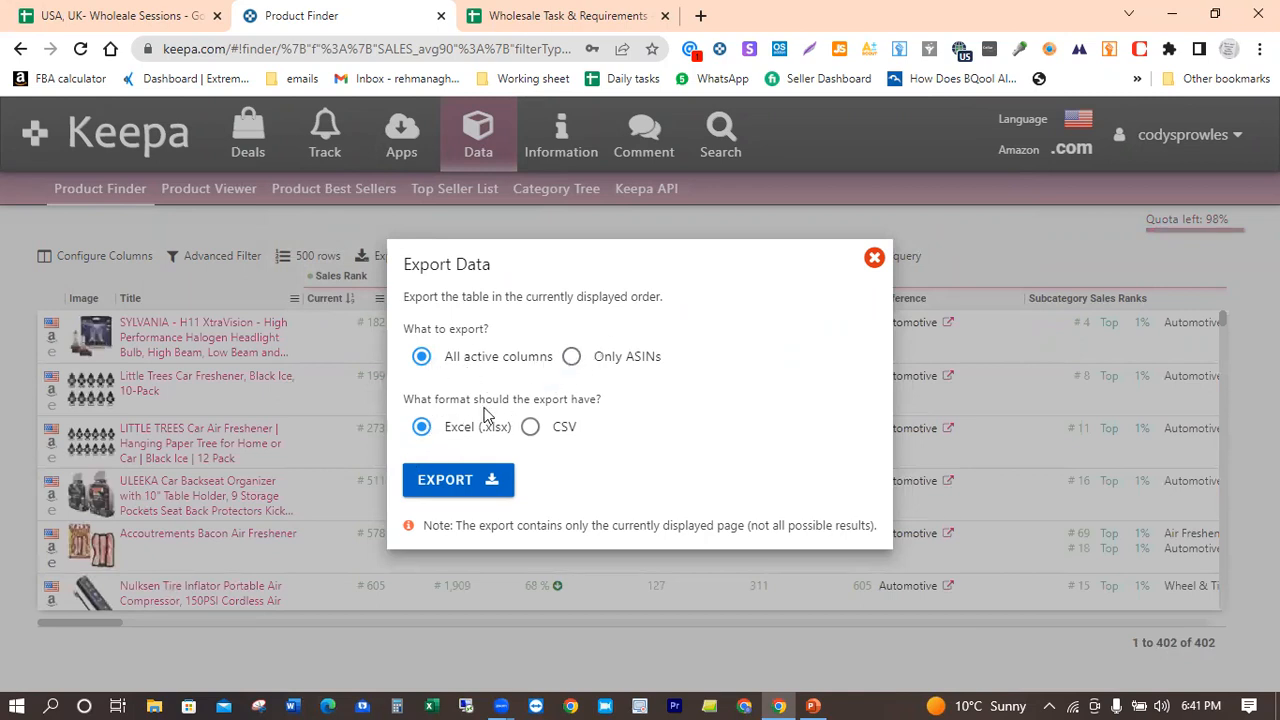
pyautogui.click(437, 488)
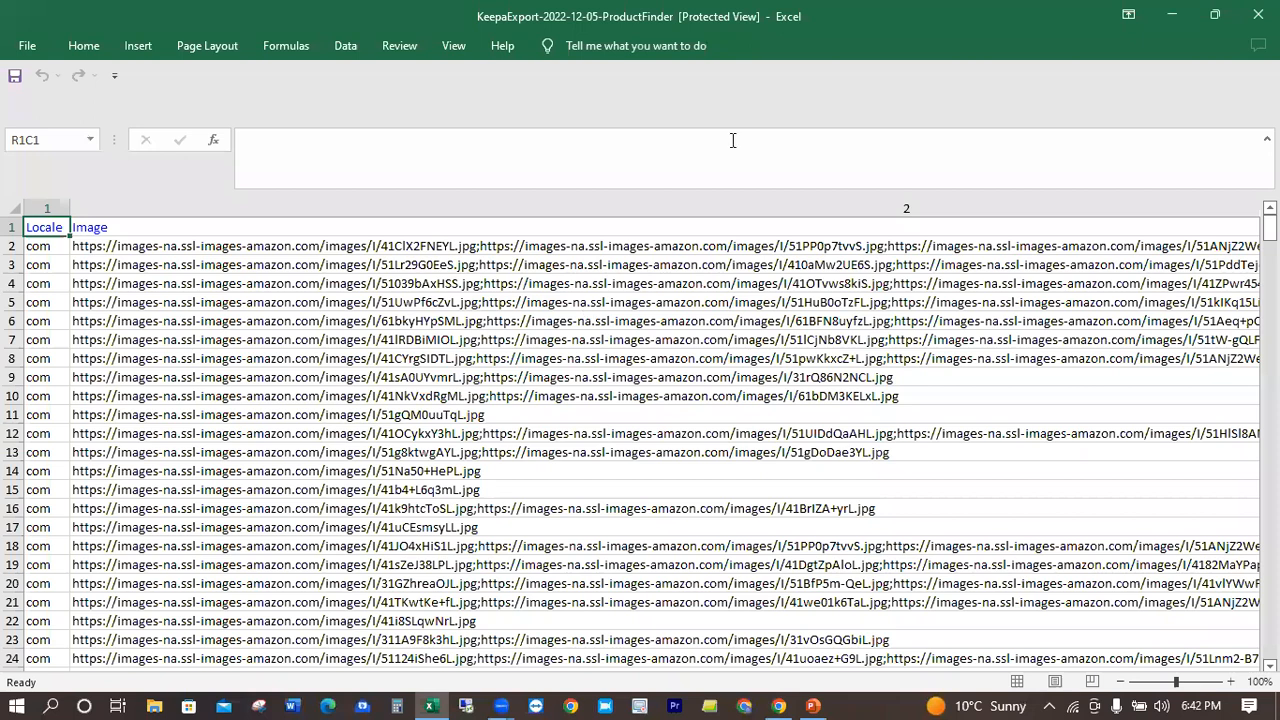
# Step: Try to edit the Image column of the exported KeepaExport workbook in Excel and dismiss the warning bars
pyautogui.click(341, 211)
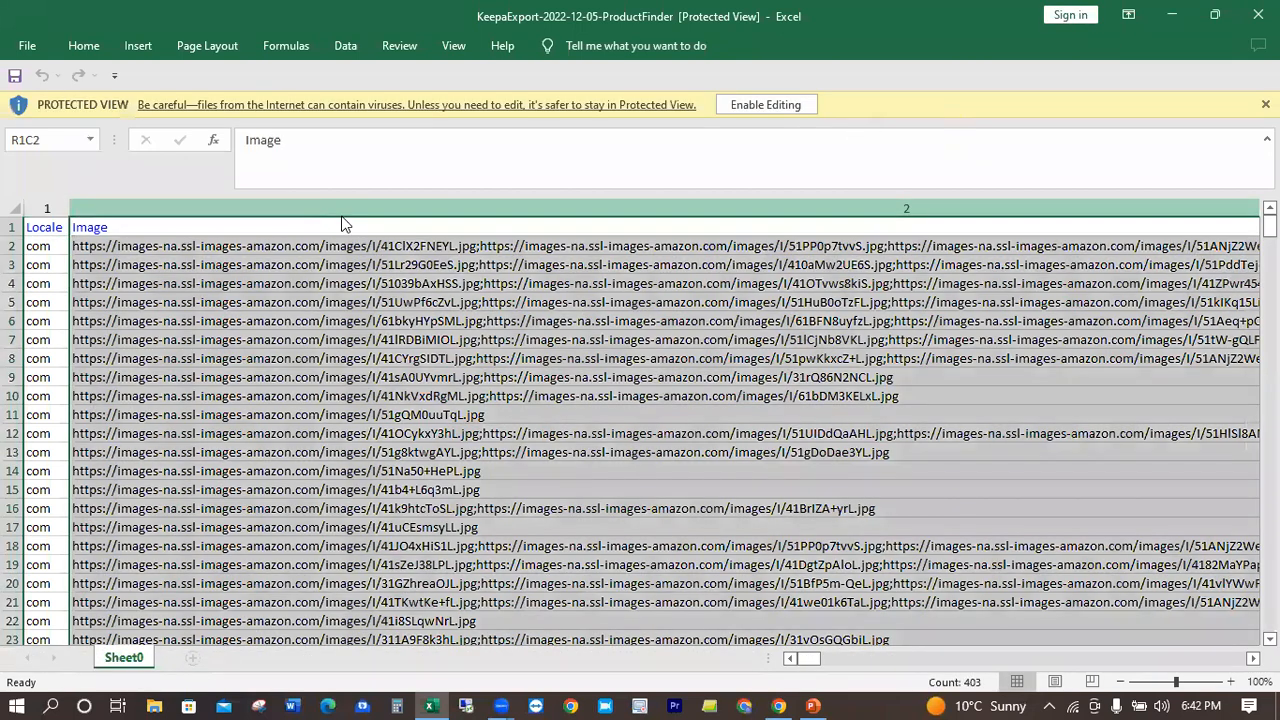
pyautogui.rightClick(342, 214)
pyautogui.click(275, 258)
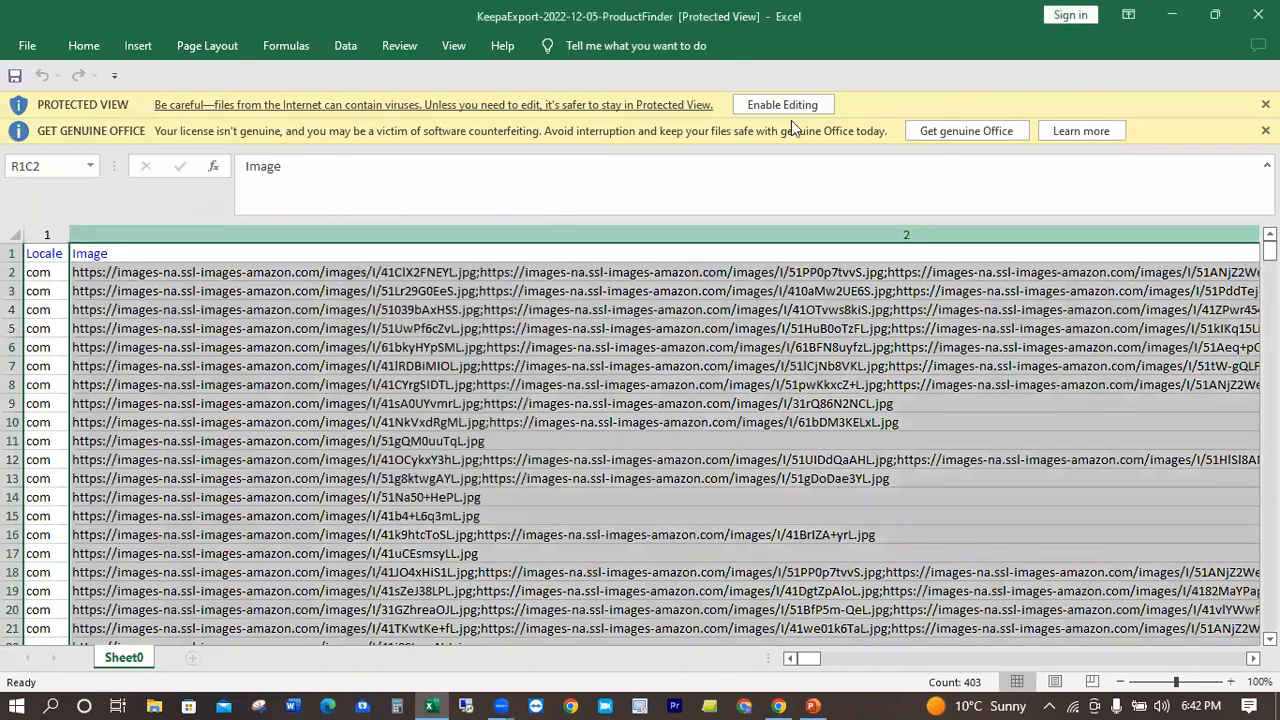
pyautogui.click(1265, 104)
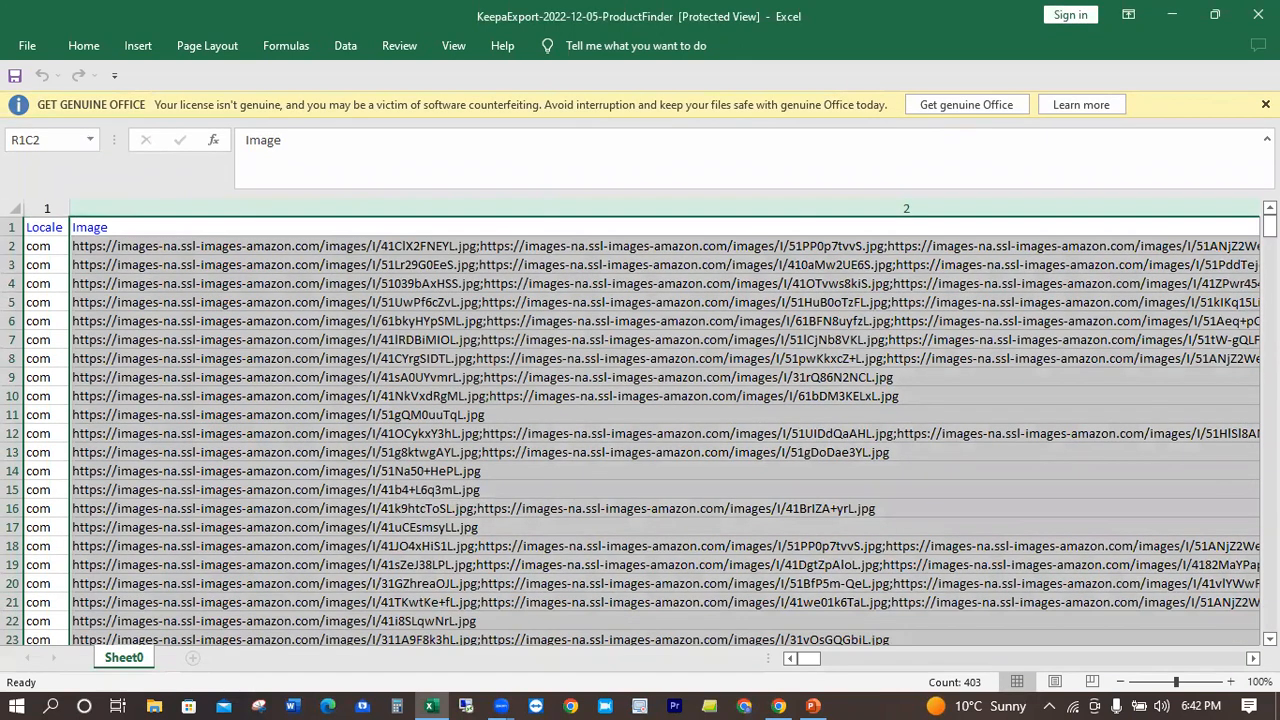
pyautogui.click(1265, 104)
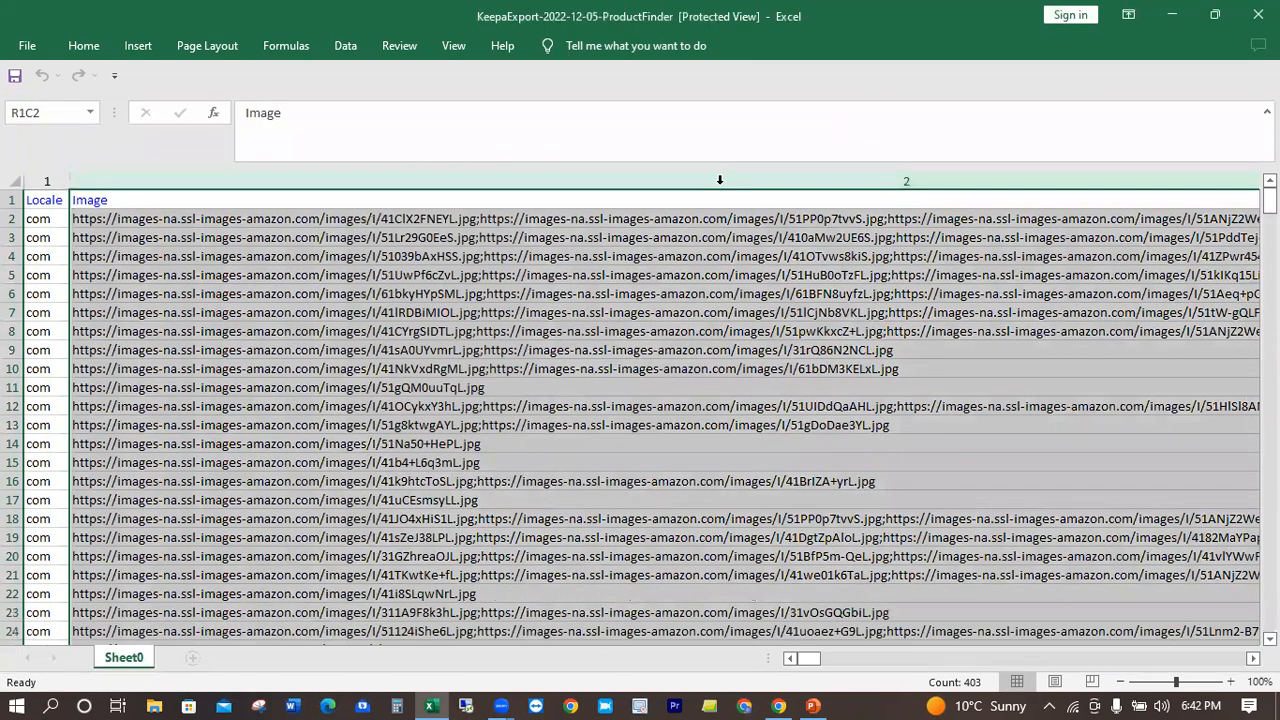
pyautogui.click(263, 194)
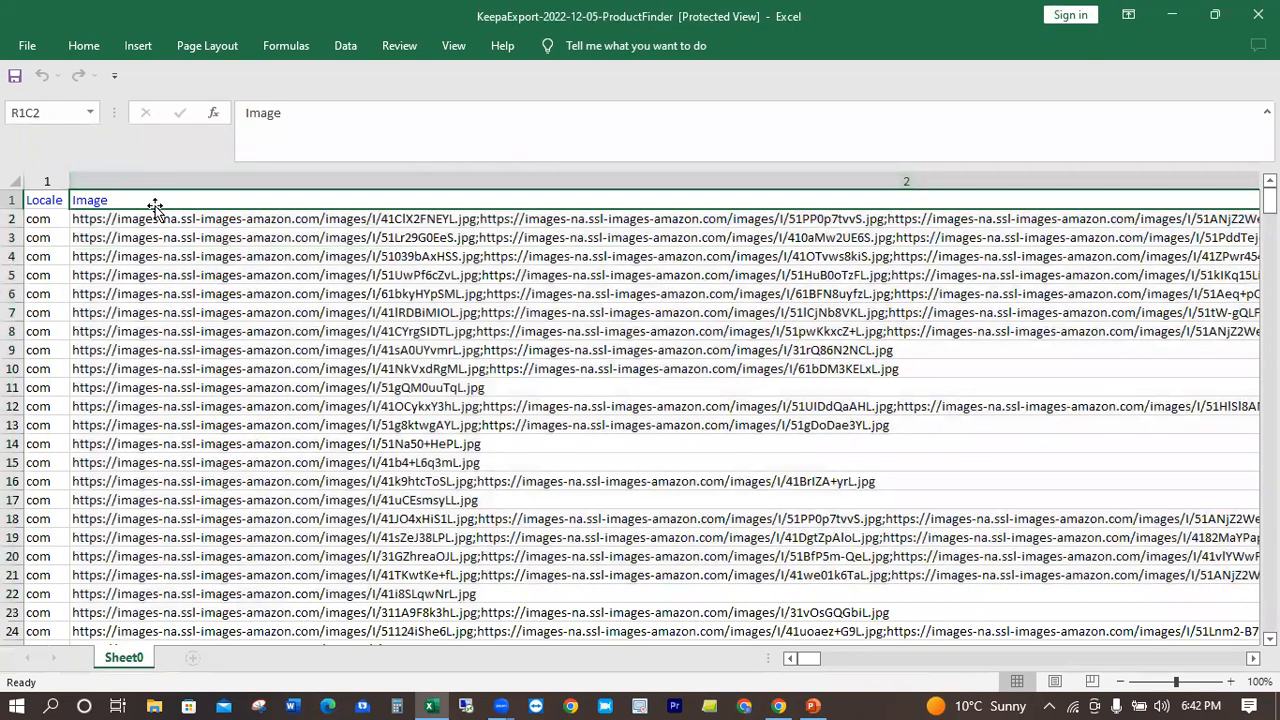
pyautogui.click(185, 181)
pyautogui.rightClick(188, 188)
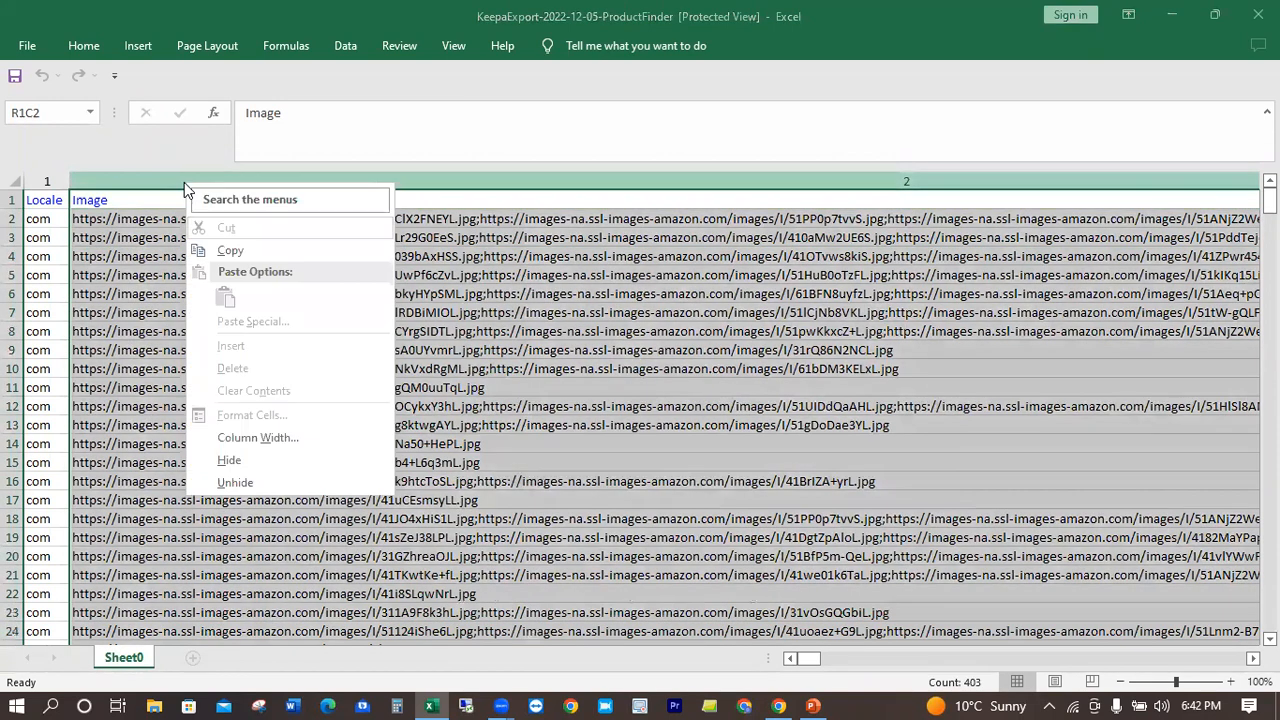
pyautogui.click(175, 234)
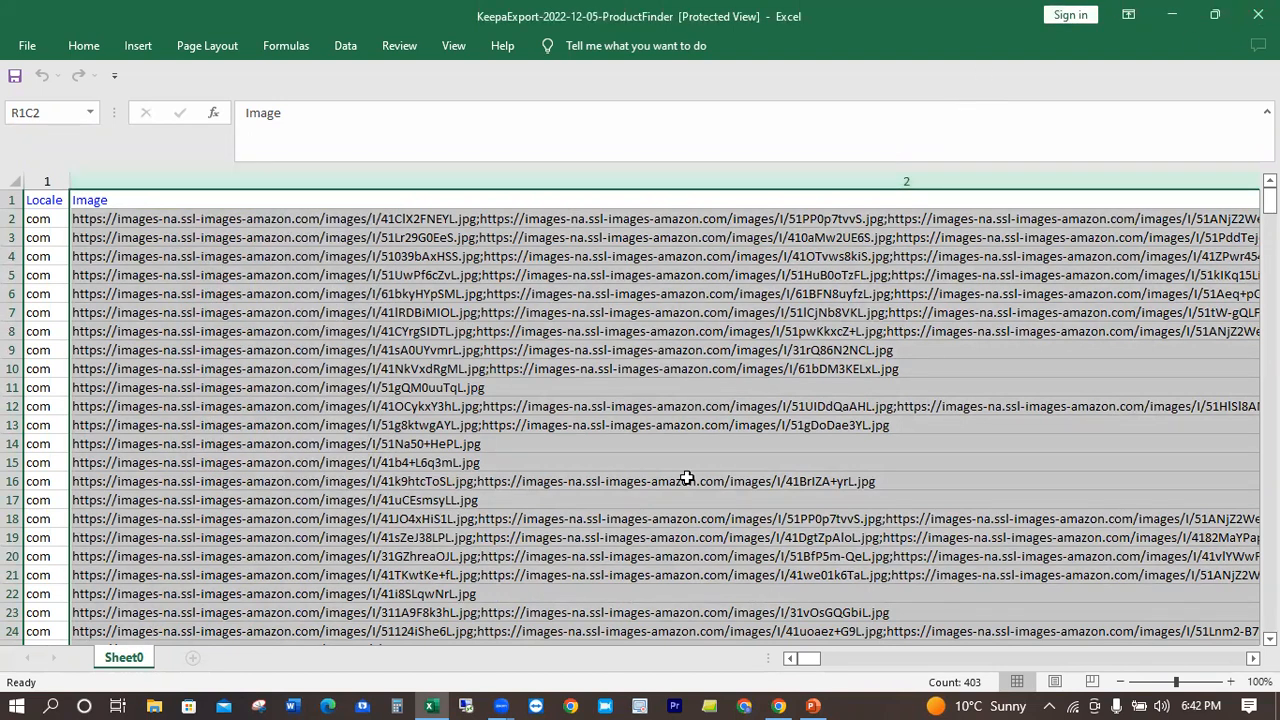
# Step: Look across the remaining columns of the exported workbook and close it
pyautogui.moveTo(830, 660); pyautogui.dragTo(832, 660)
pyautogui.moveTo(925, 660); pyautogui.dragTo(773, 328)
pyautogui.click(1258, 14)
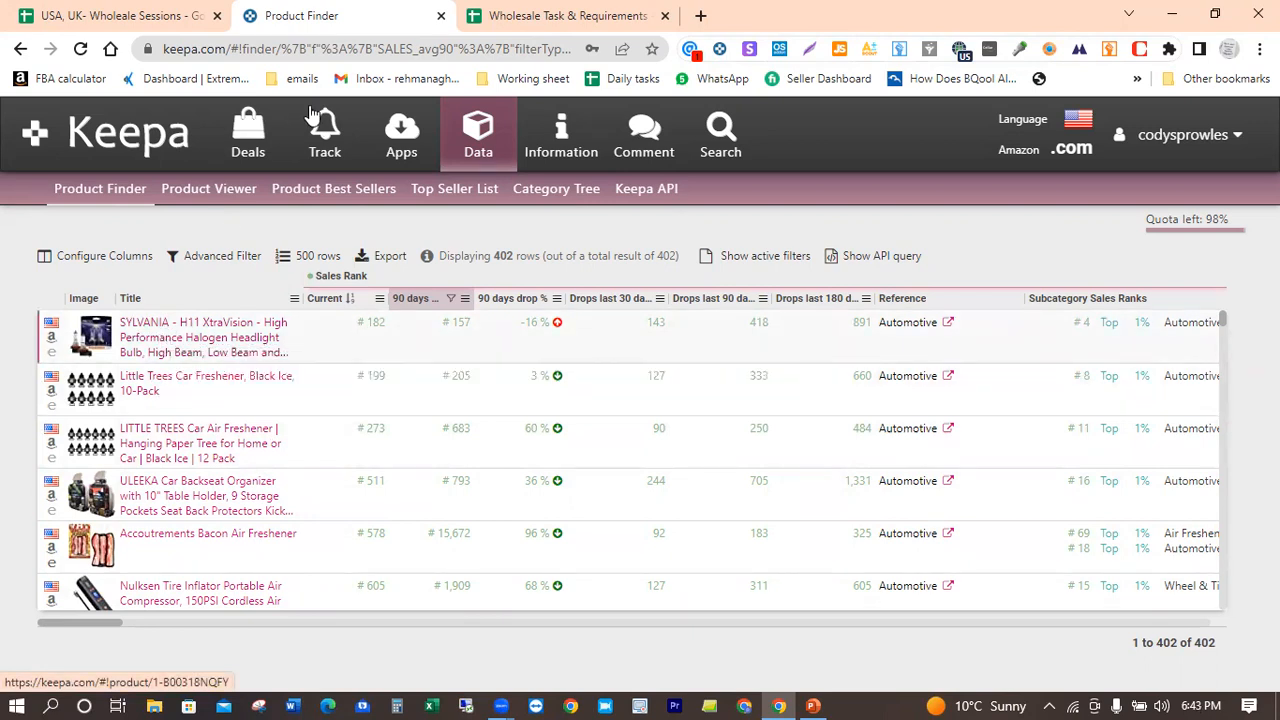
# Step: Check the column headings of the Before Approval PH sheet in Google Sheets and return to the Keepa results
pyautogui.click(89, 8)
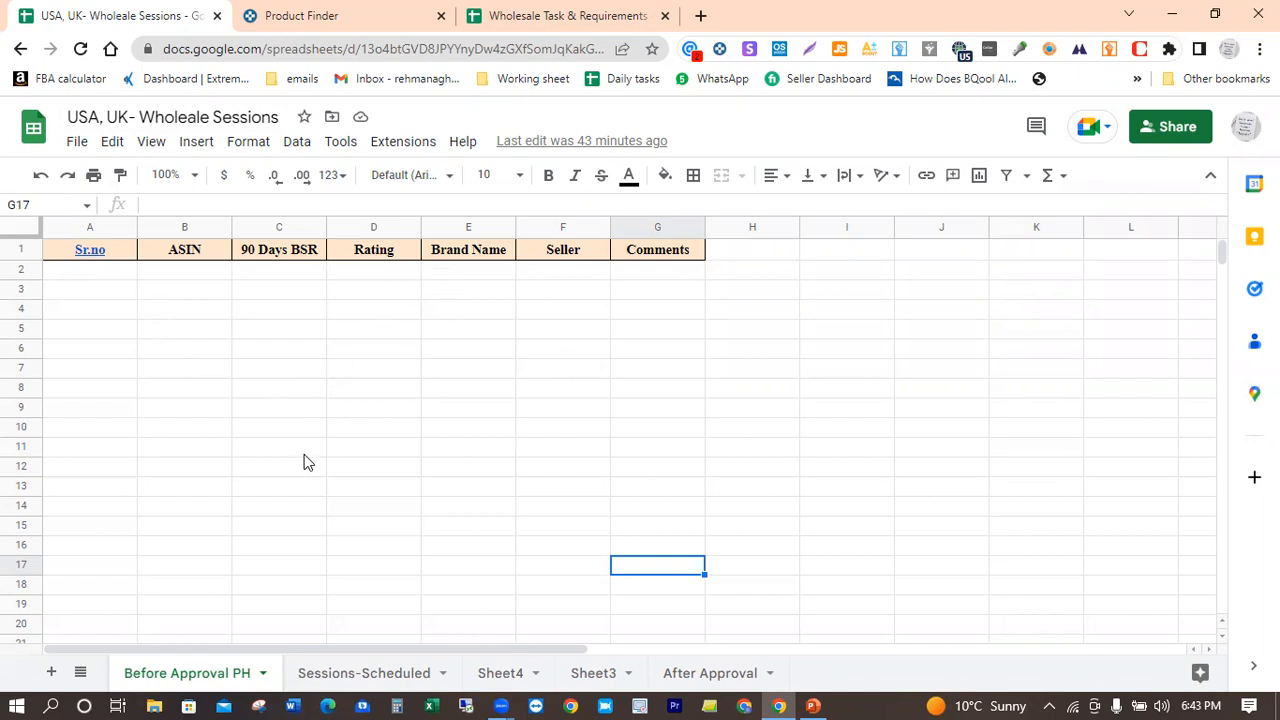
pyautogui.click(418, 8)
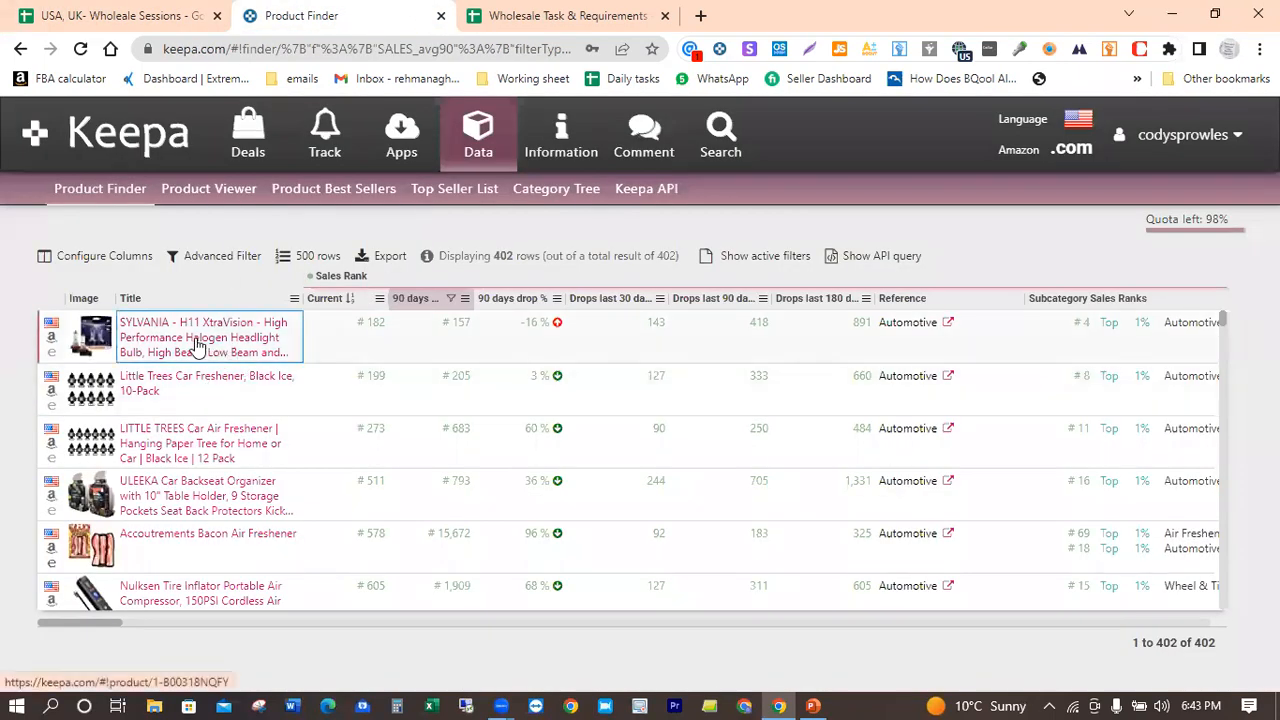
# Step: Open the SYLVANIA H11 XtraVision headlight bulb from the results and examine its Amazon price history graph
pyautogui.click(196, 346)
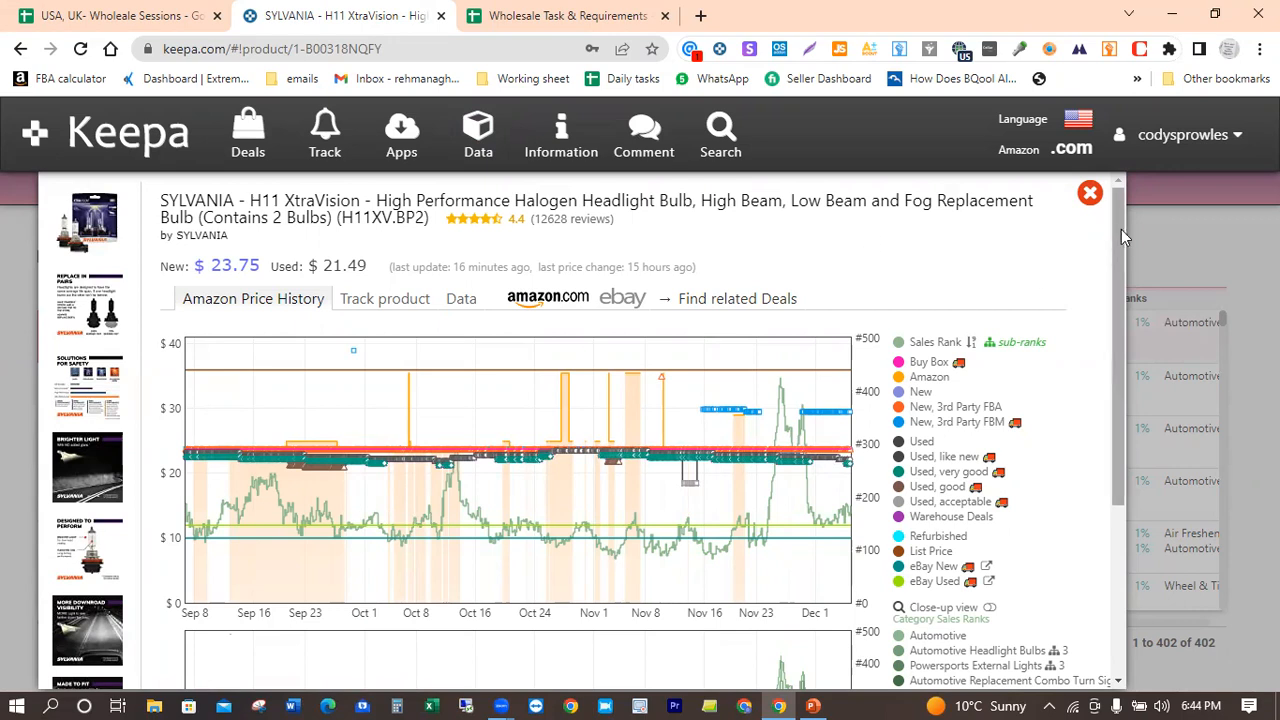
pyautogui.moveTo(1121, 229); pyautogui.dragTo(1117, 268)
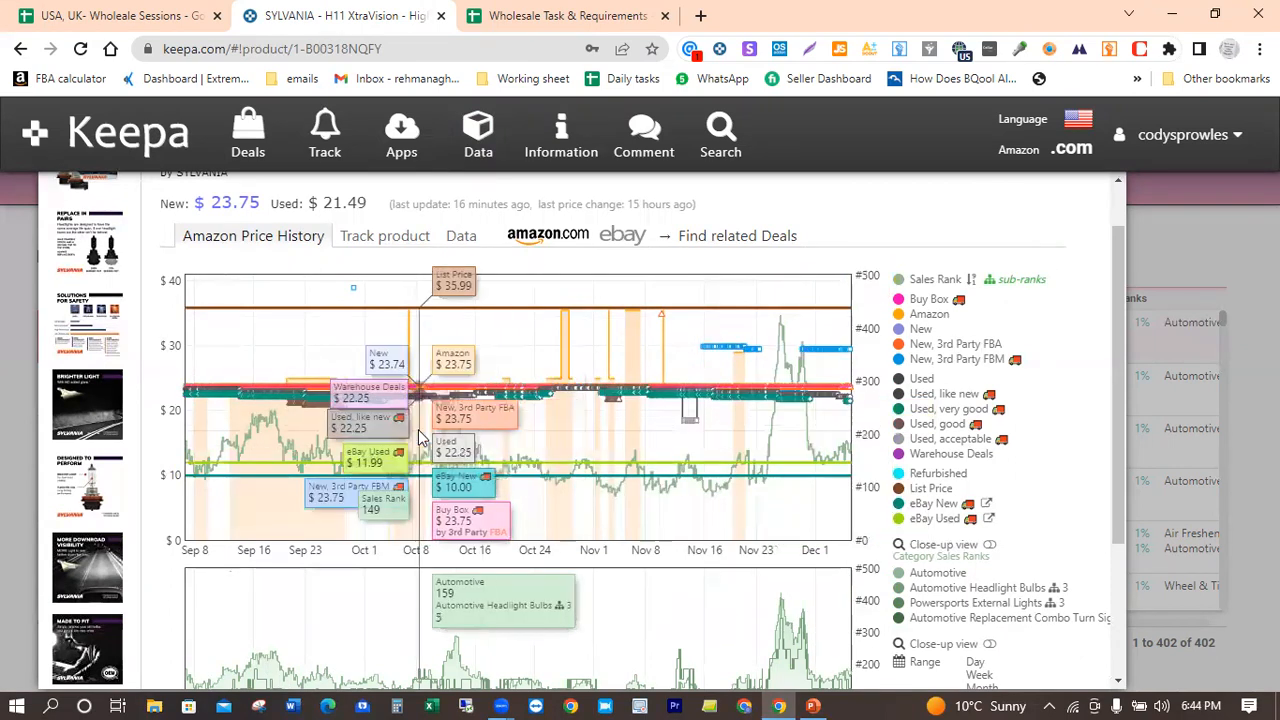
pyautogui.click(966, 454)
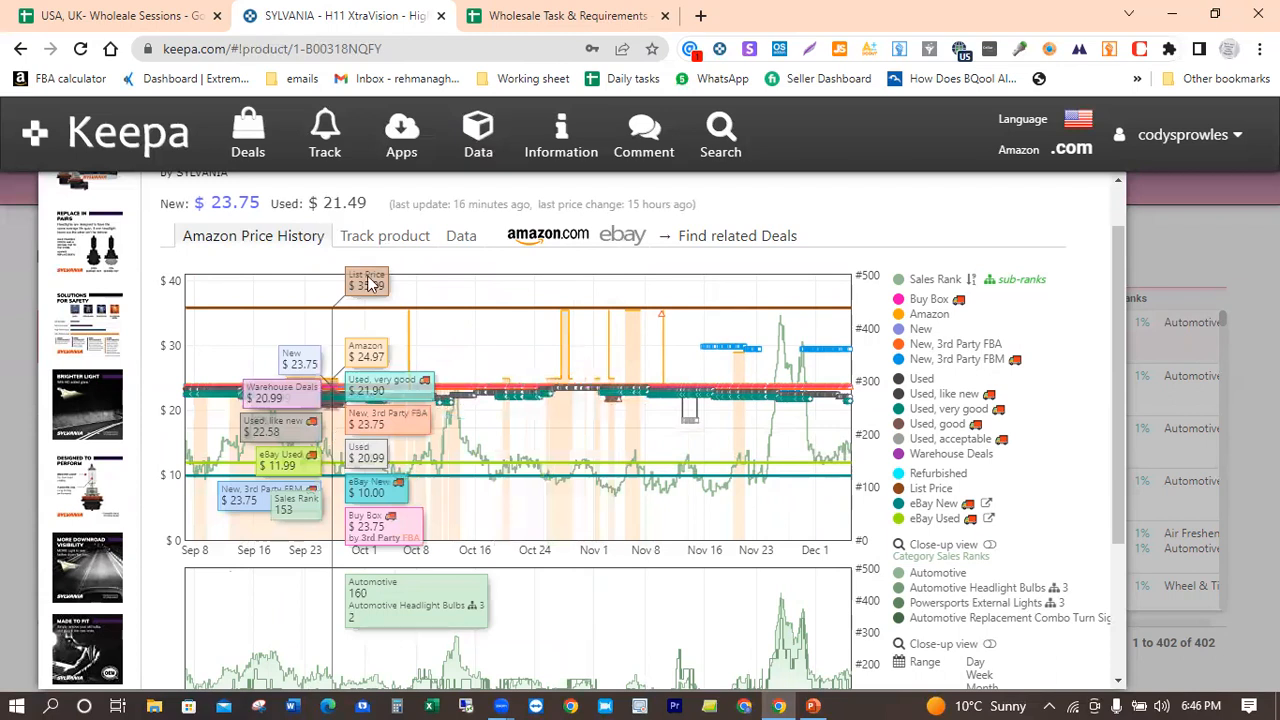
# Step: Review the SYLVANIA bulb's product details, including its sales rank, Buy Box, price averages and offer counts
pyautogui.click(463, 240)
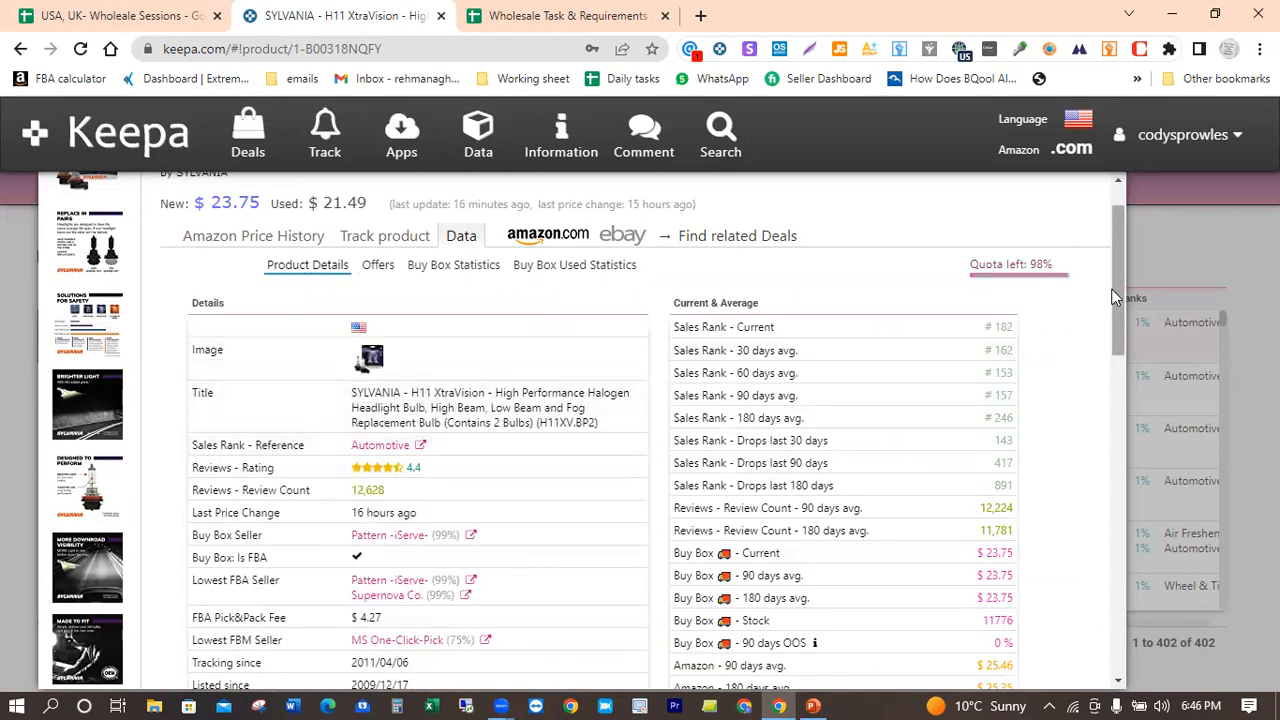
pyautogui.moveTo(1115, 277); pyautogui.dragTo(1085, 328)
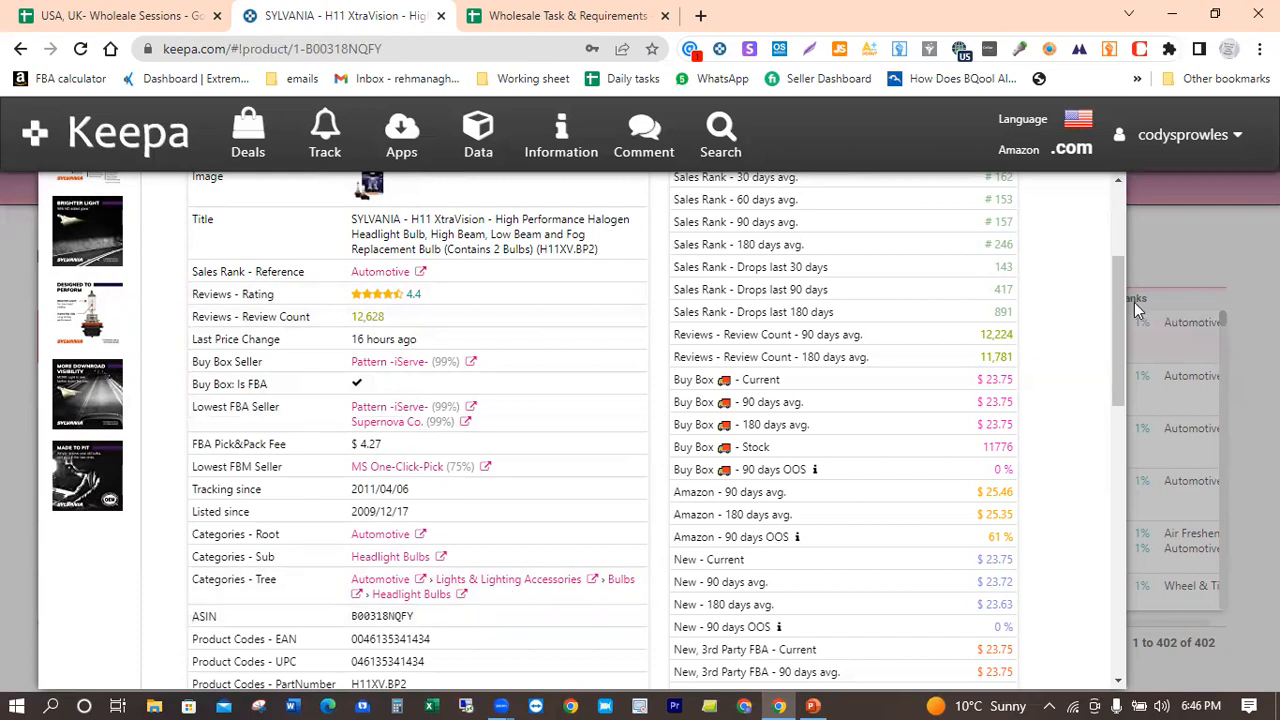
pyautogui.moveTo(1119, 300); pyautogui.dragTo(1089, 478)
pyautogui.scroll(-3, 1088, 485)
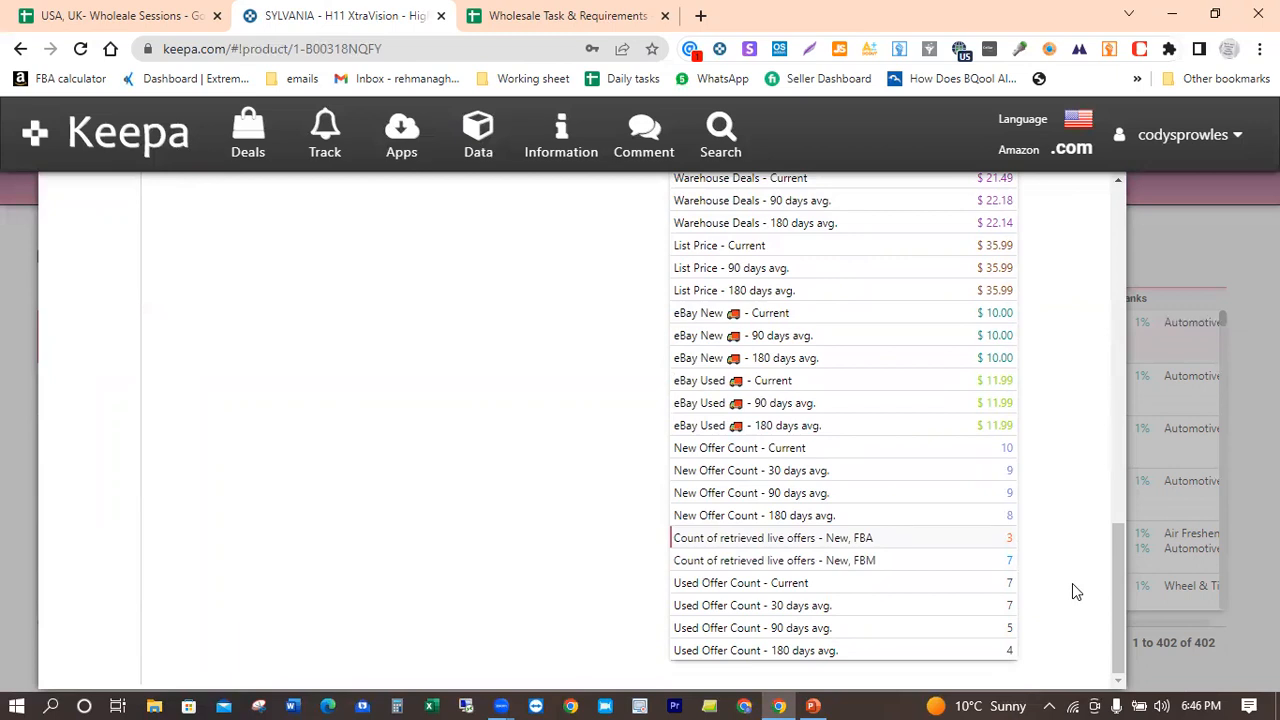
pyautogui.moveTo(1116, 560); pyautogui.dragTo(1134, 263)
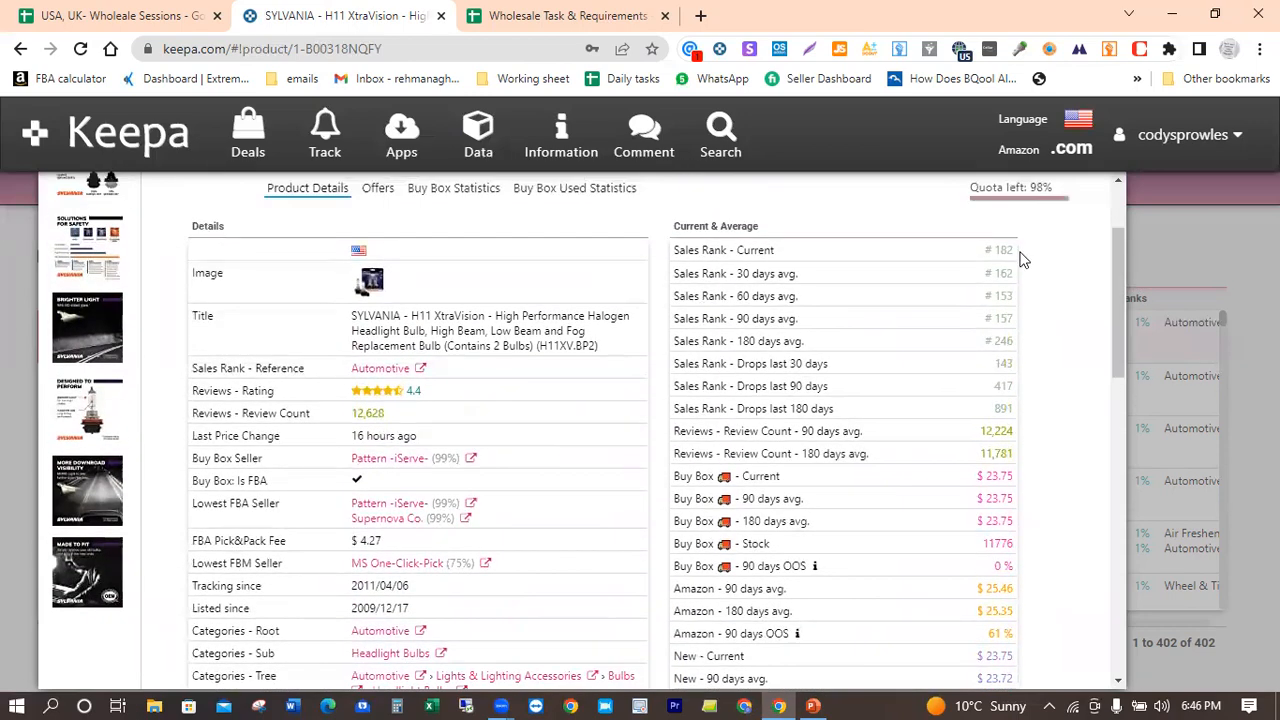
# Step: Examine the SYLVANIA bulb's Buy Box statistics by seller and close the product view
pyautogui.click(456, 189)
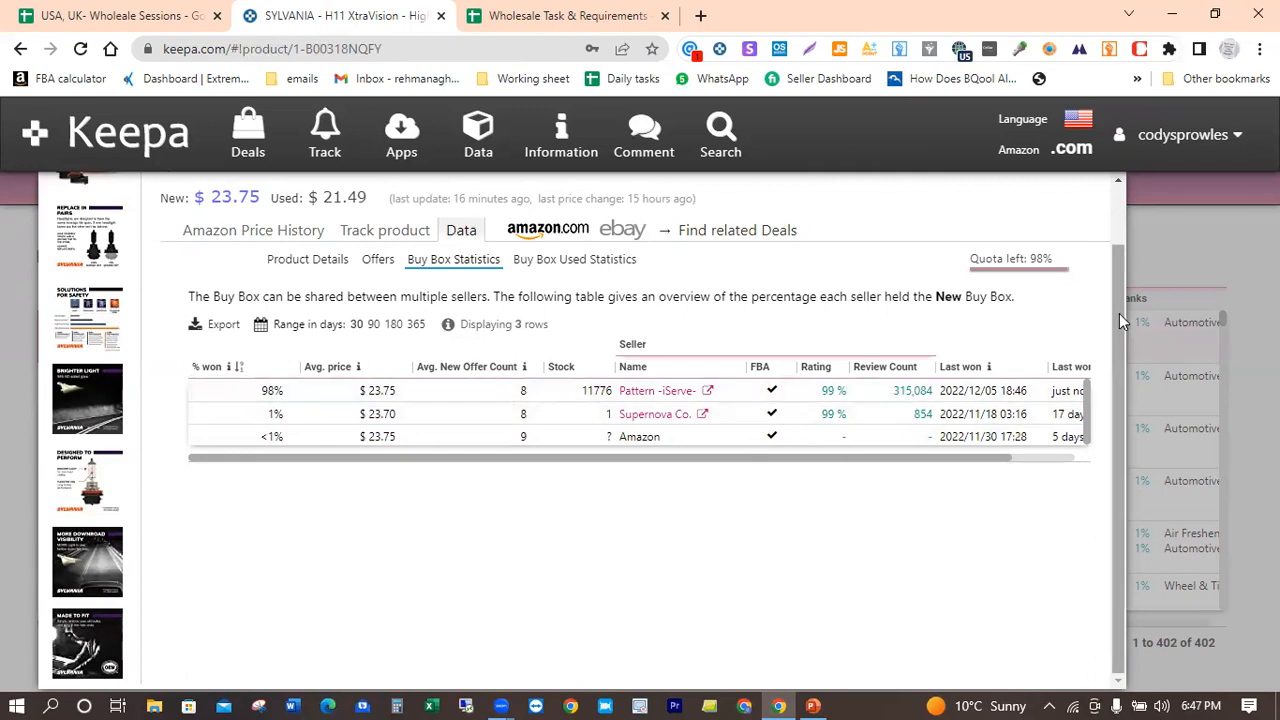
pyautogui.moveTo(1119, 313); pyautogui.dragTo(1121, 255)
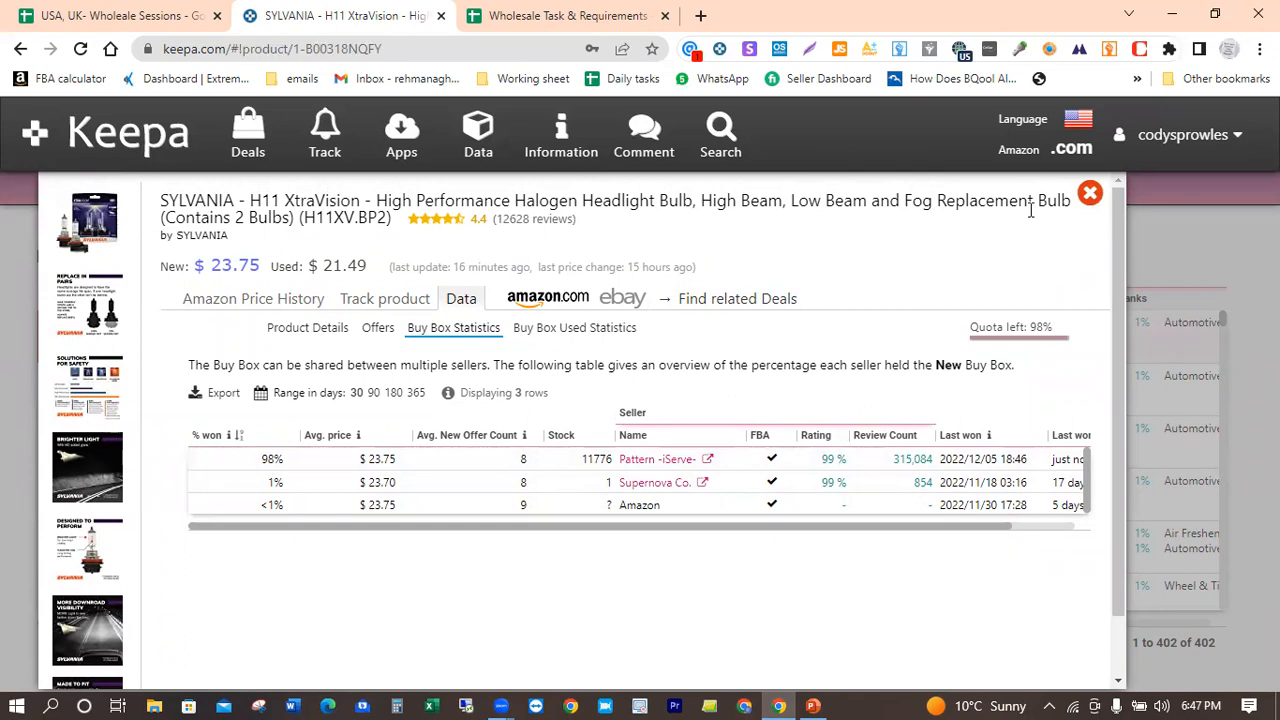
pyautogui.click(1090, 195)
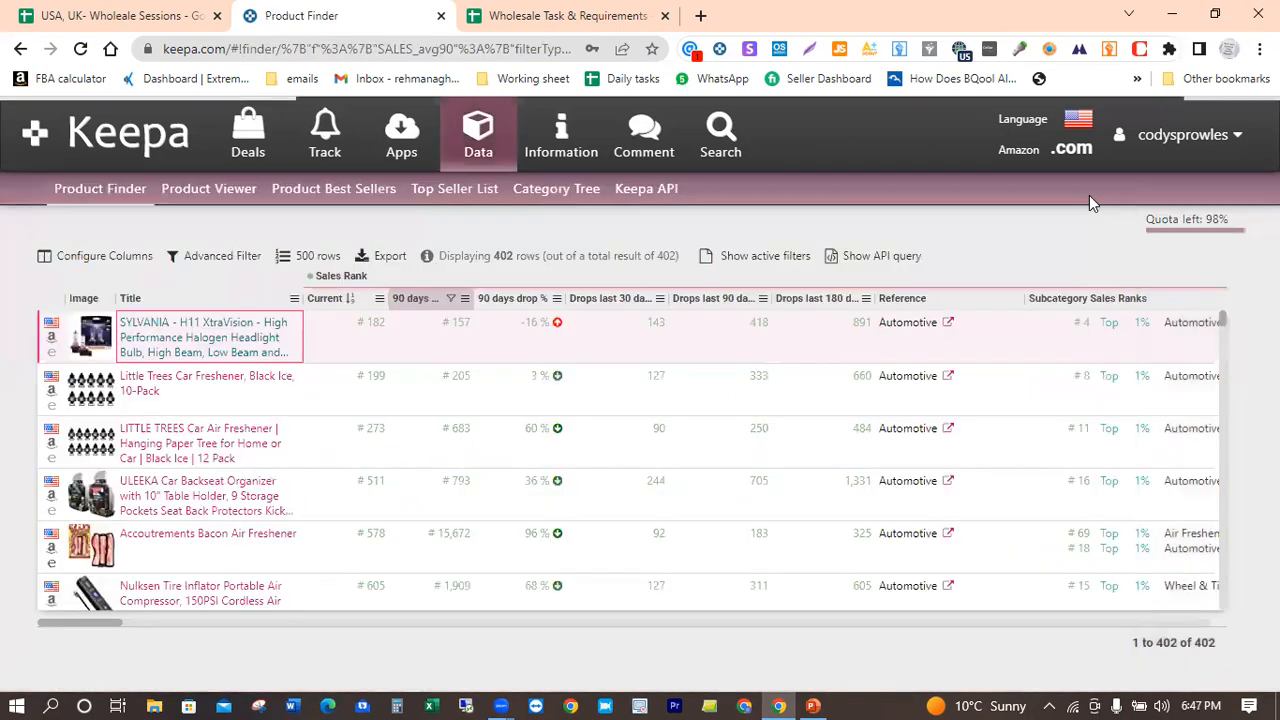
# Step: Open the Little Trees Car Freshener, Black Ice, 10-Pack and examine its product details and Buy Box statistics
pyautogui.click(197, 386)
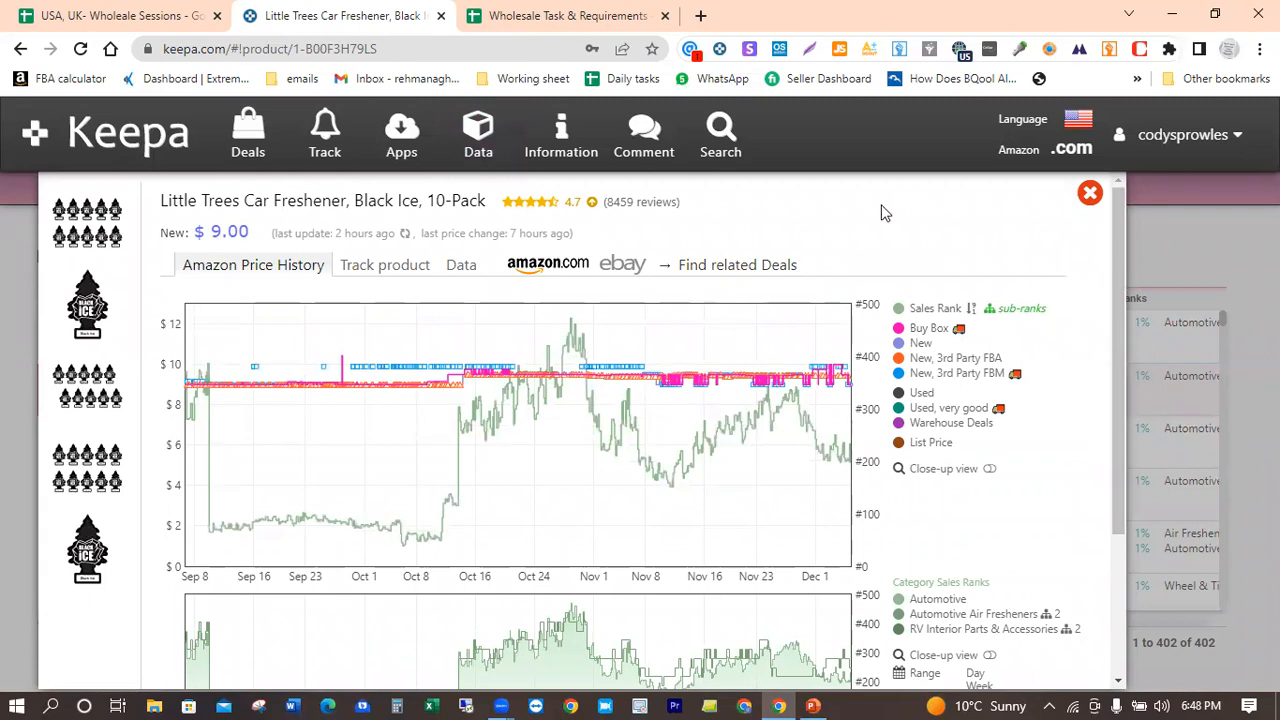
pyautogui.click(463, 268)
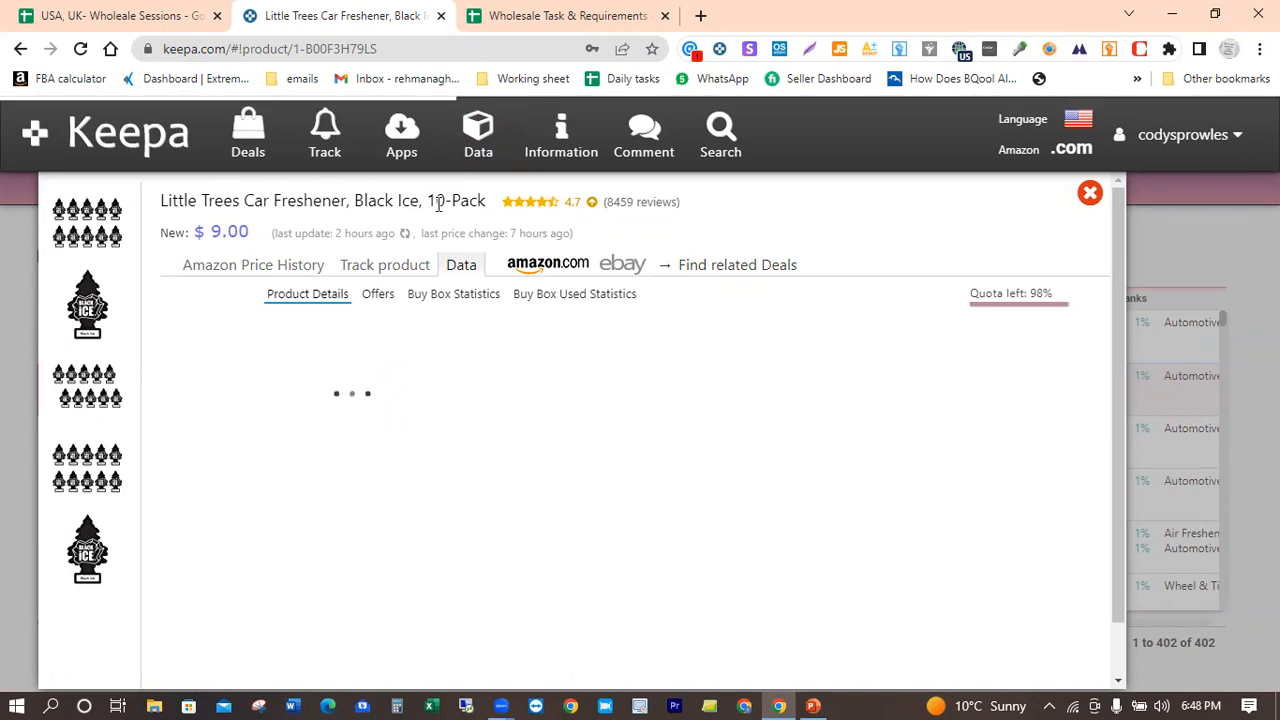
pyautogui.moveTo(89, 212)
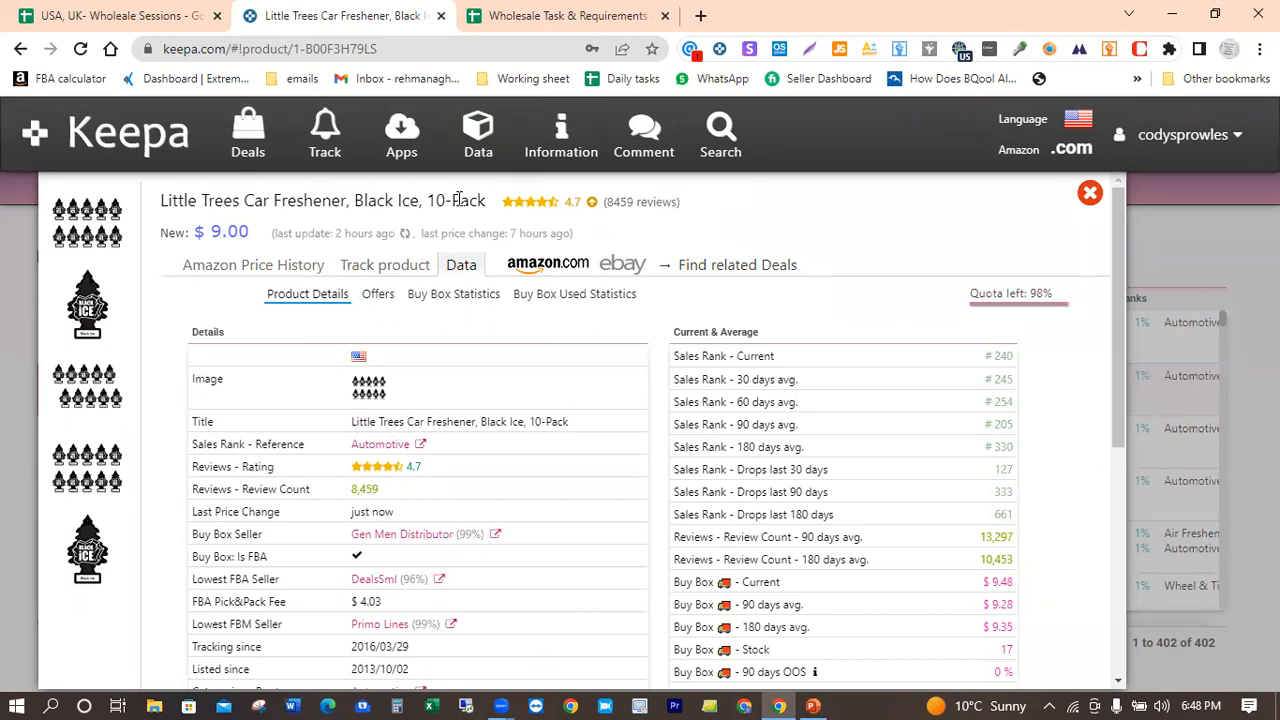
pyautogui.click(441, 300)
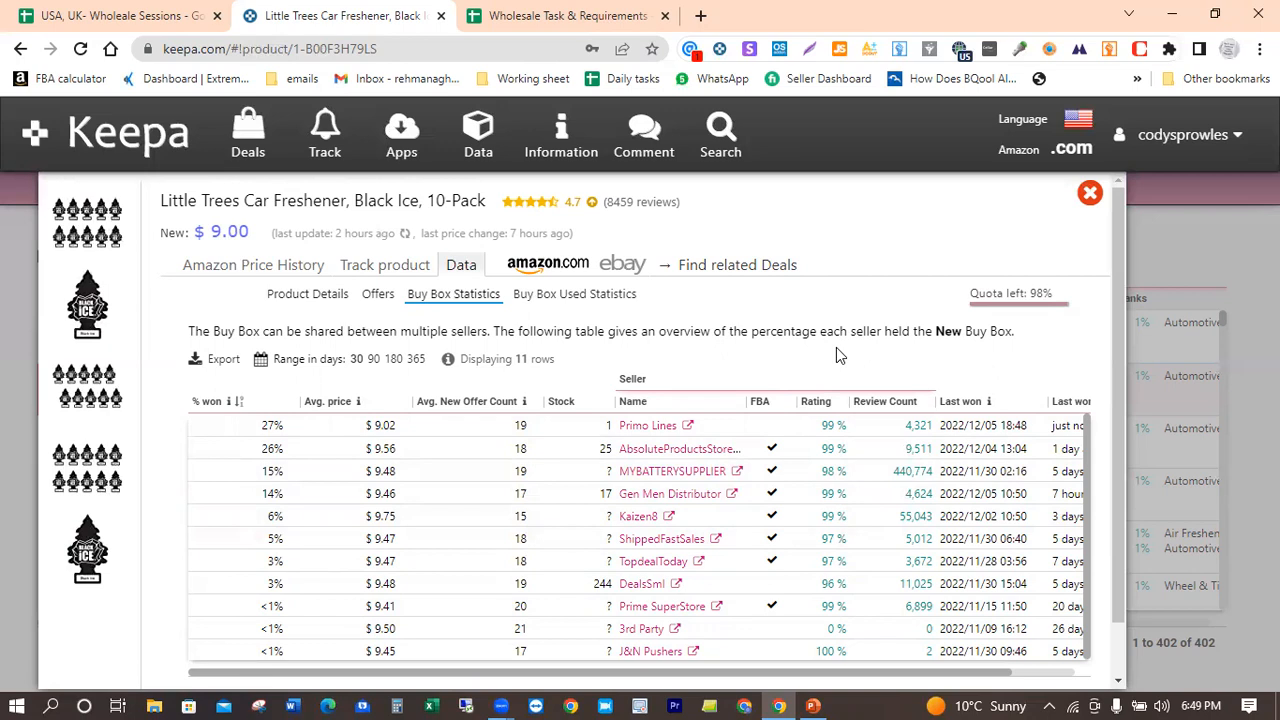
# Step: Check the Little Trees air freshener's current offers, and read through its product details down to the brand and package data
pyautogui.click(377, 295)
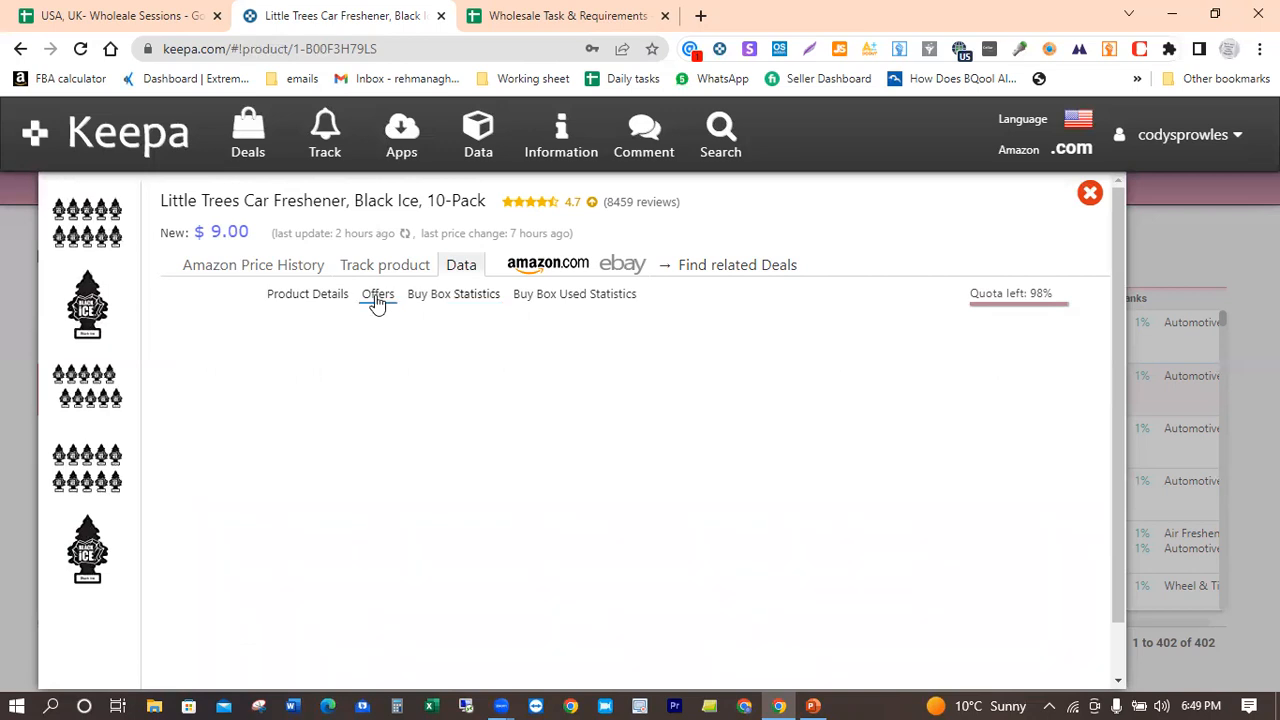
pyautogui.click(570, 372)
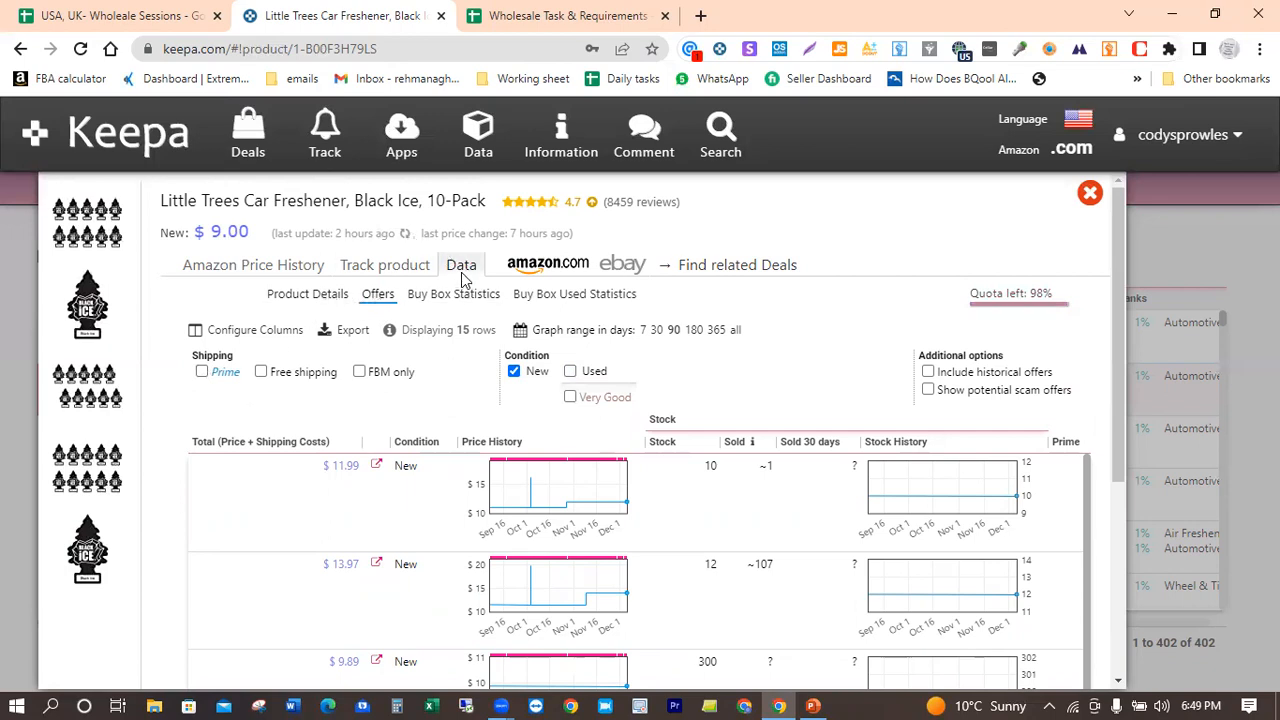
pyautogui.click(312, 295)
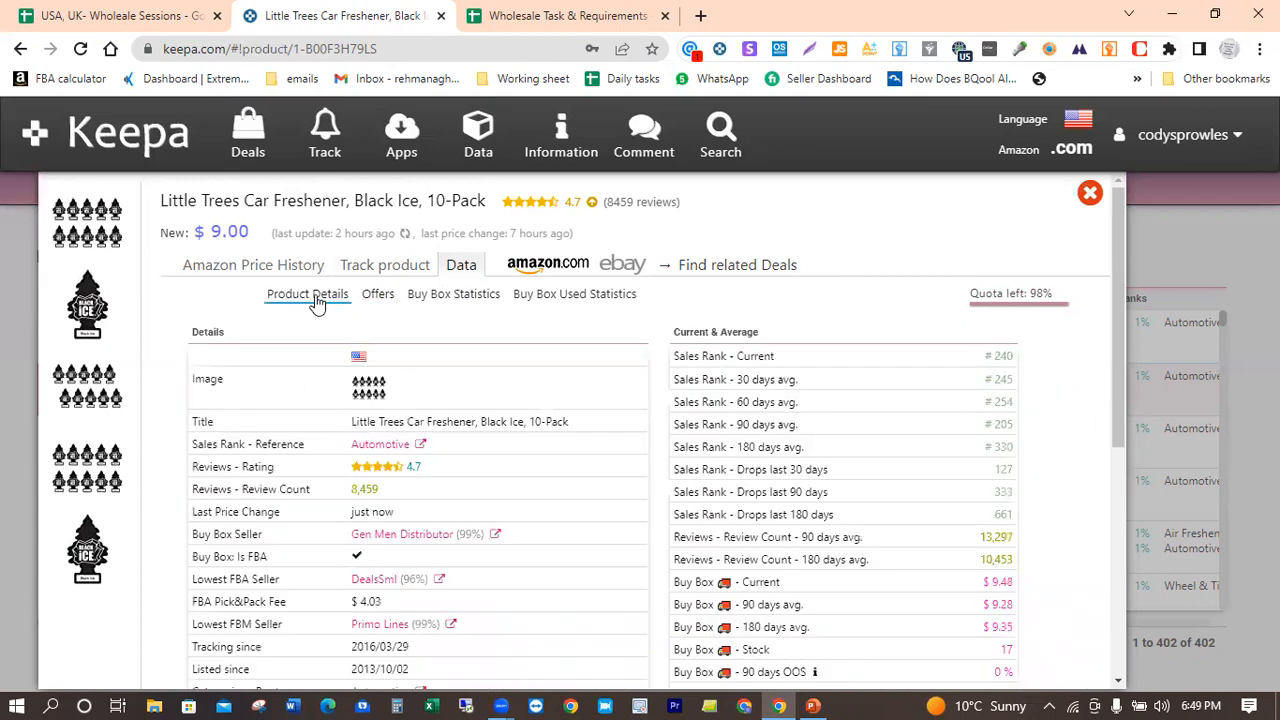
pyautogui.scroll(-3, 533, 333)
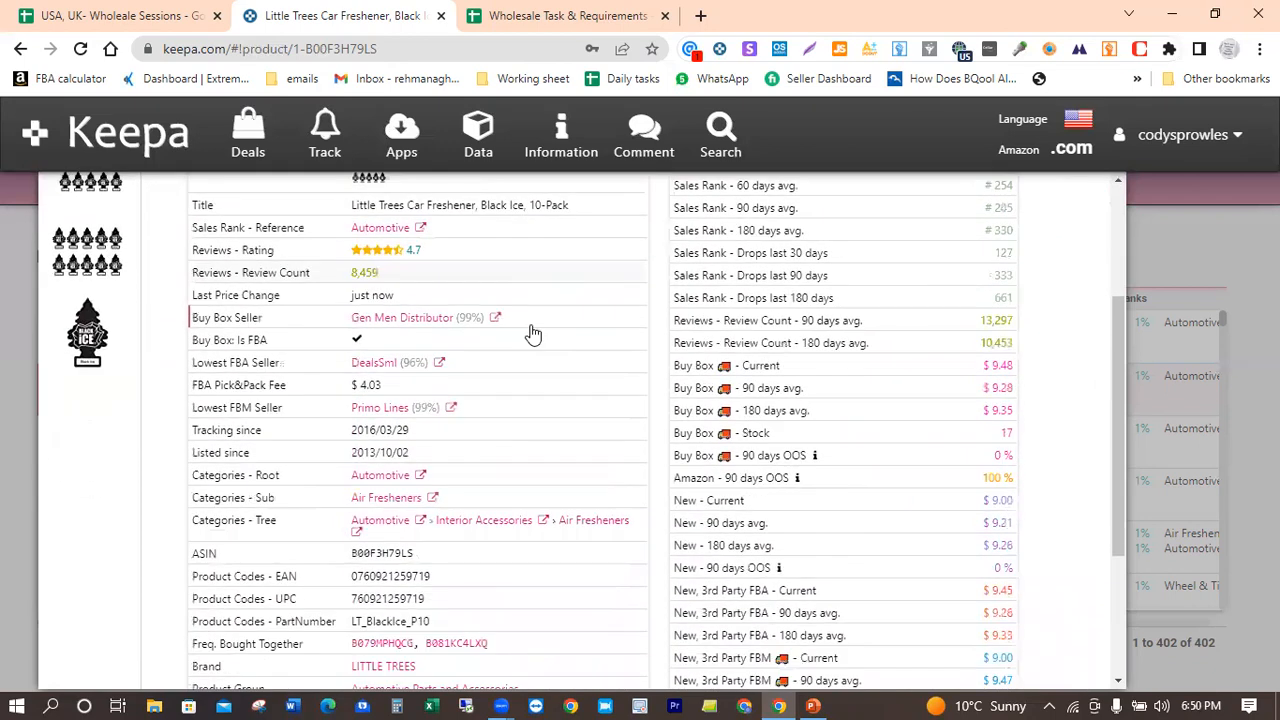
pyautogui.scroll(-3, 533, 333)
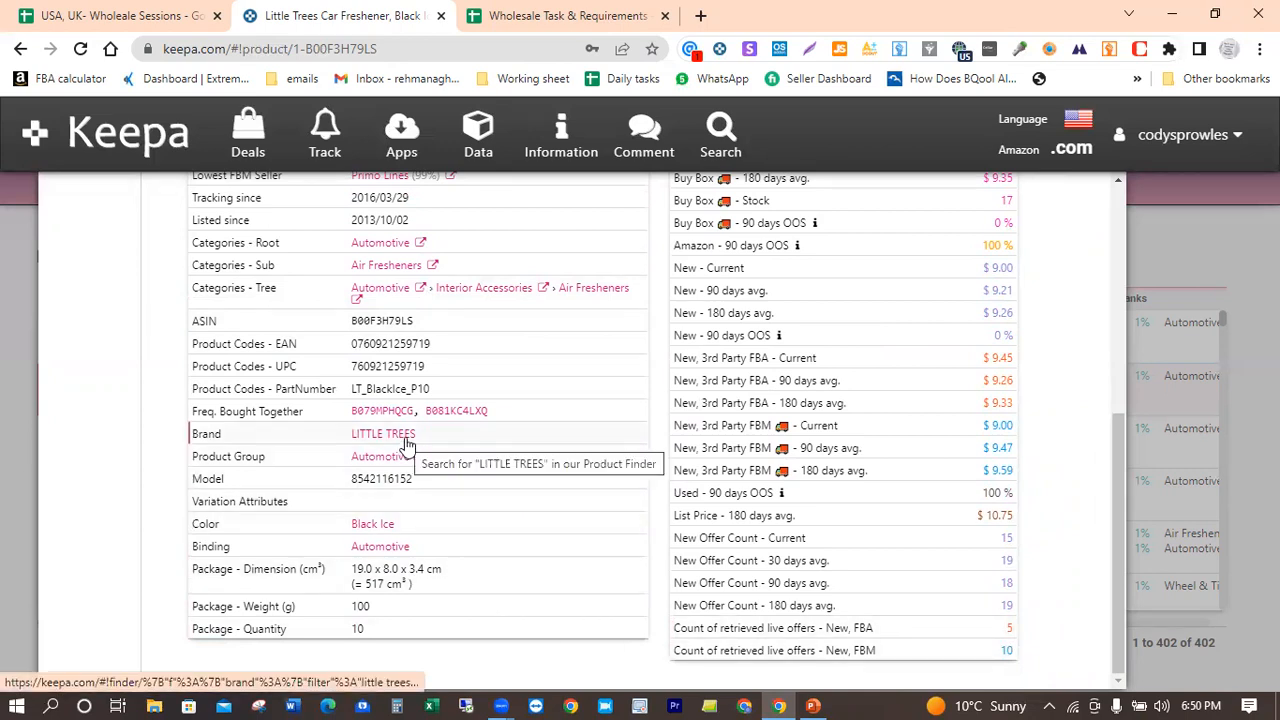
pyautogui.scroll(3, 100, 458)
pyautogui.scroll(1, 100, 458)
pyautogui.click(100, 455)
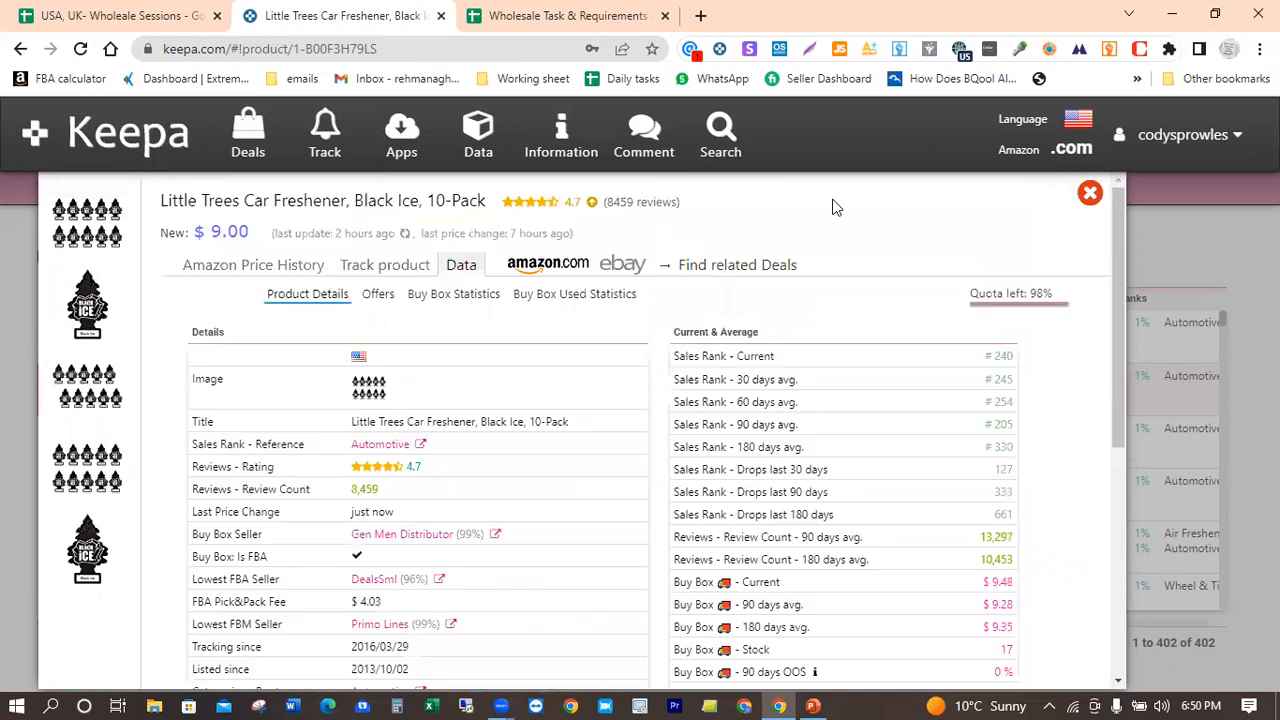
# Step: Examine the freshener's Buy Box share by seller, and review the sales rank and price averages in its product details
pyautogui.click(448, 300)
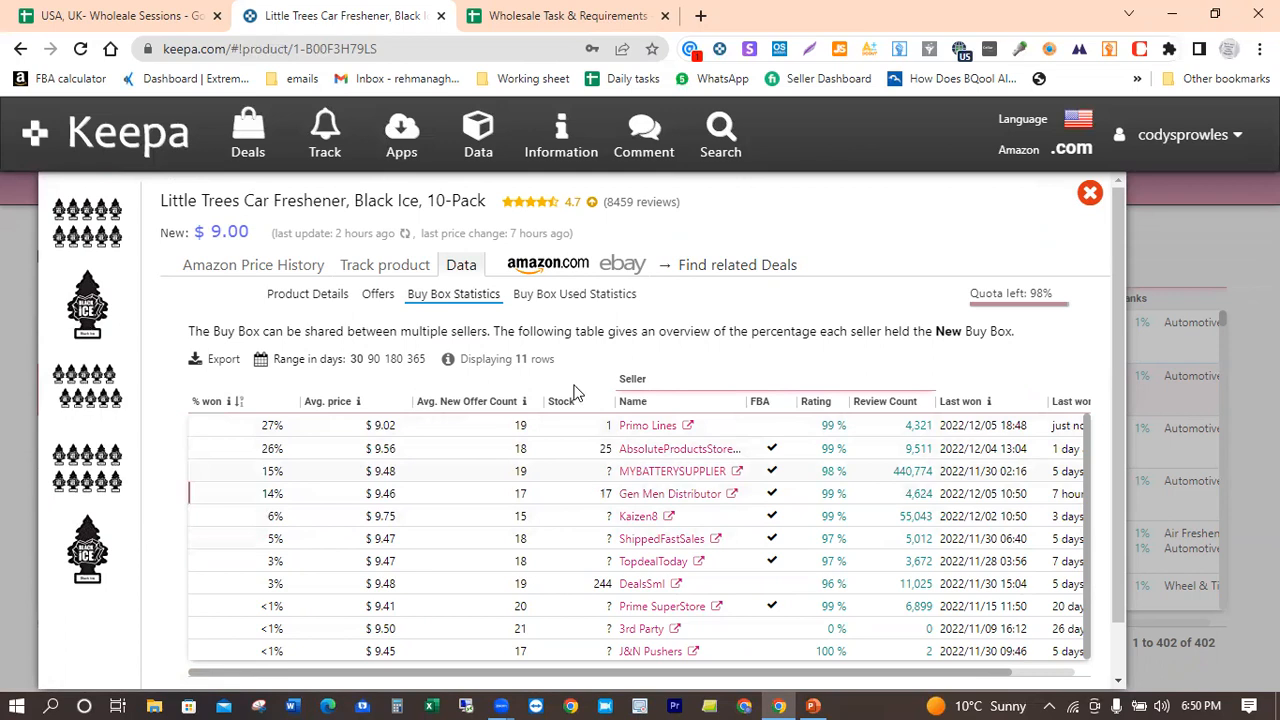
pyautogui.click(330, 298)
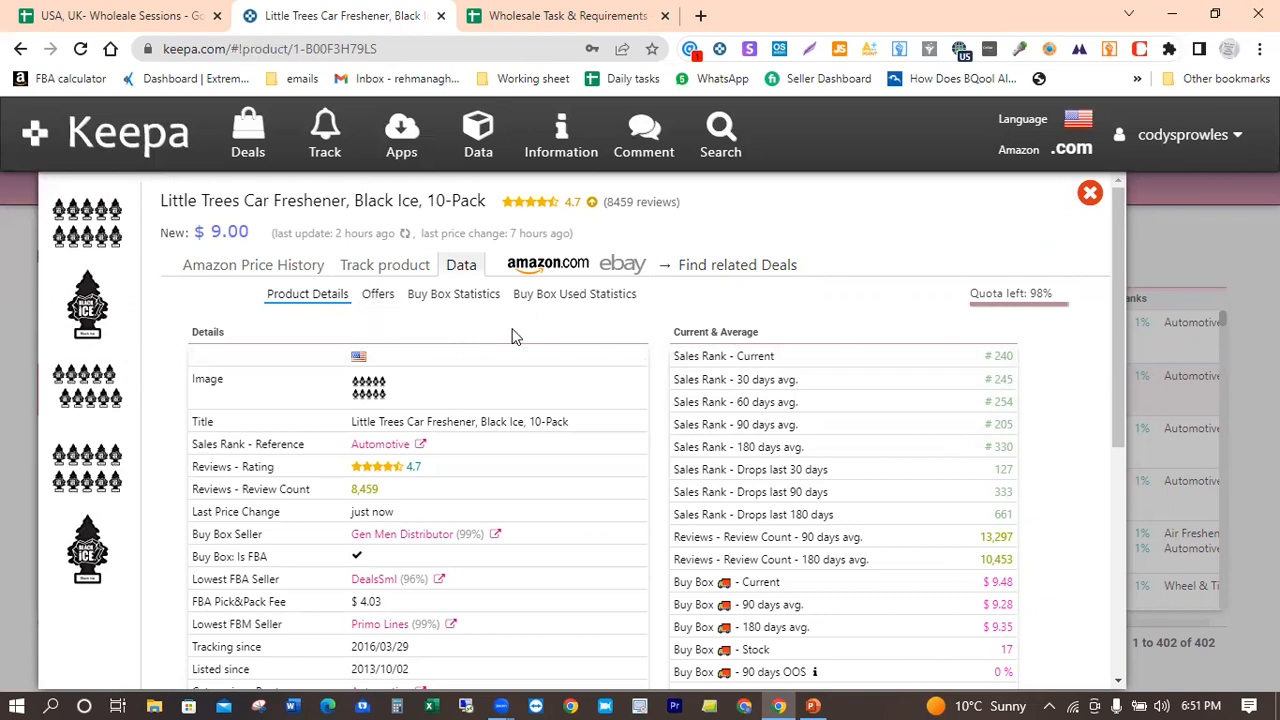
pyautogui.scroll(-1, 534, 342)
pyautogui.scroll(-2, 534, 342)
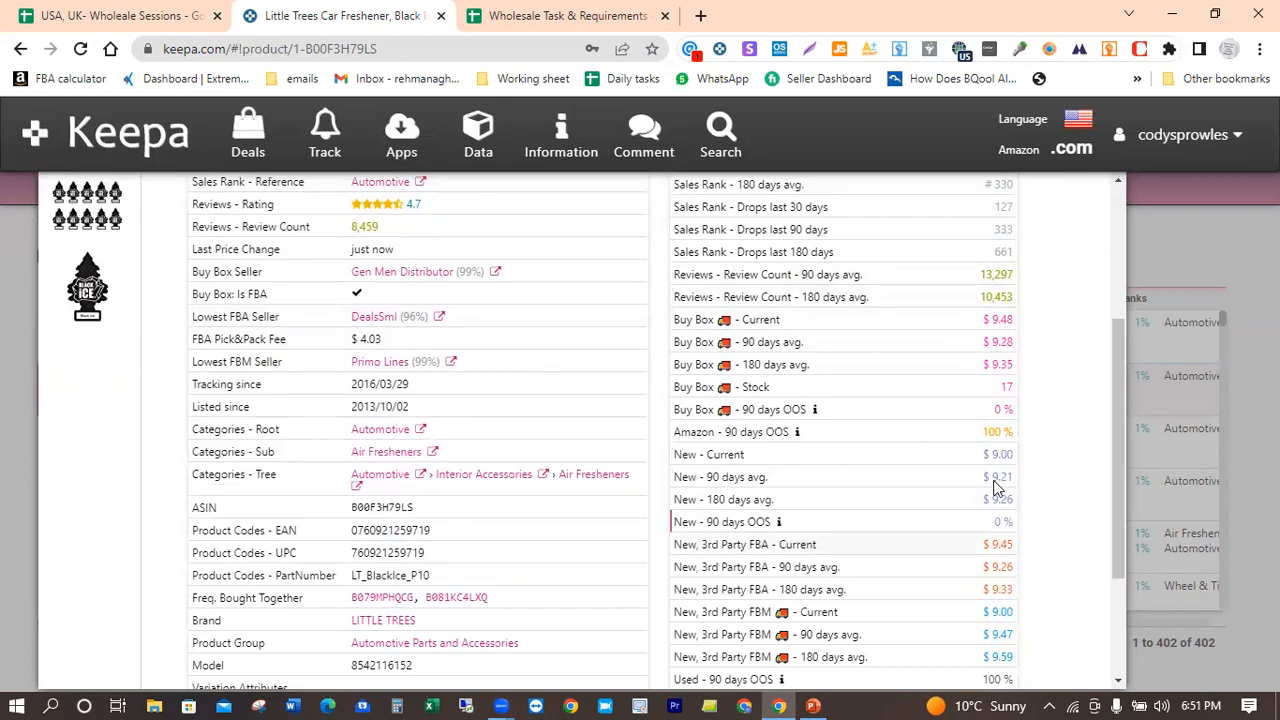
pyautogui.moveTo(1117, 469); pyautogui.dragTo(1115, 501)
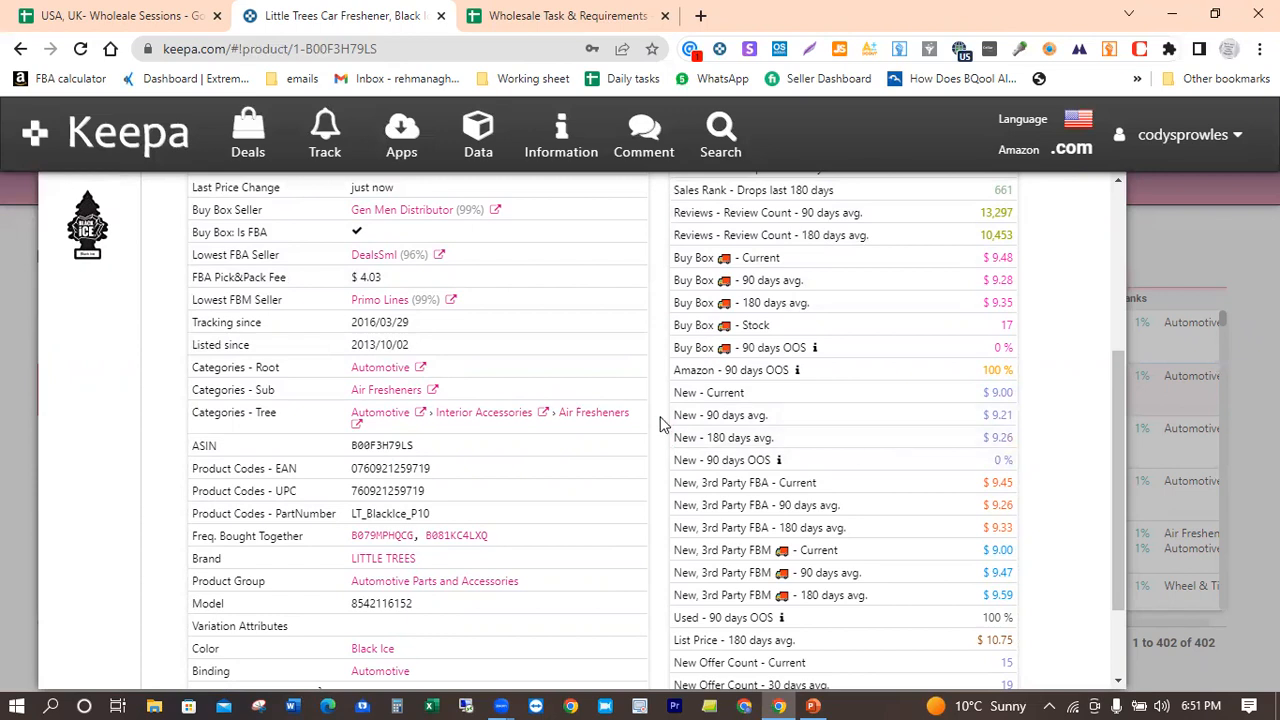
pyautogui.moveTo(1113, 454); pyautogui.dragTo(1113, 322)
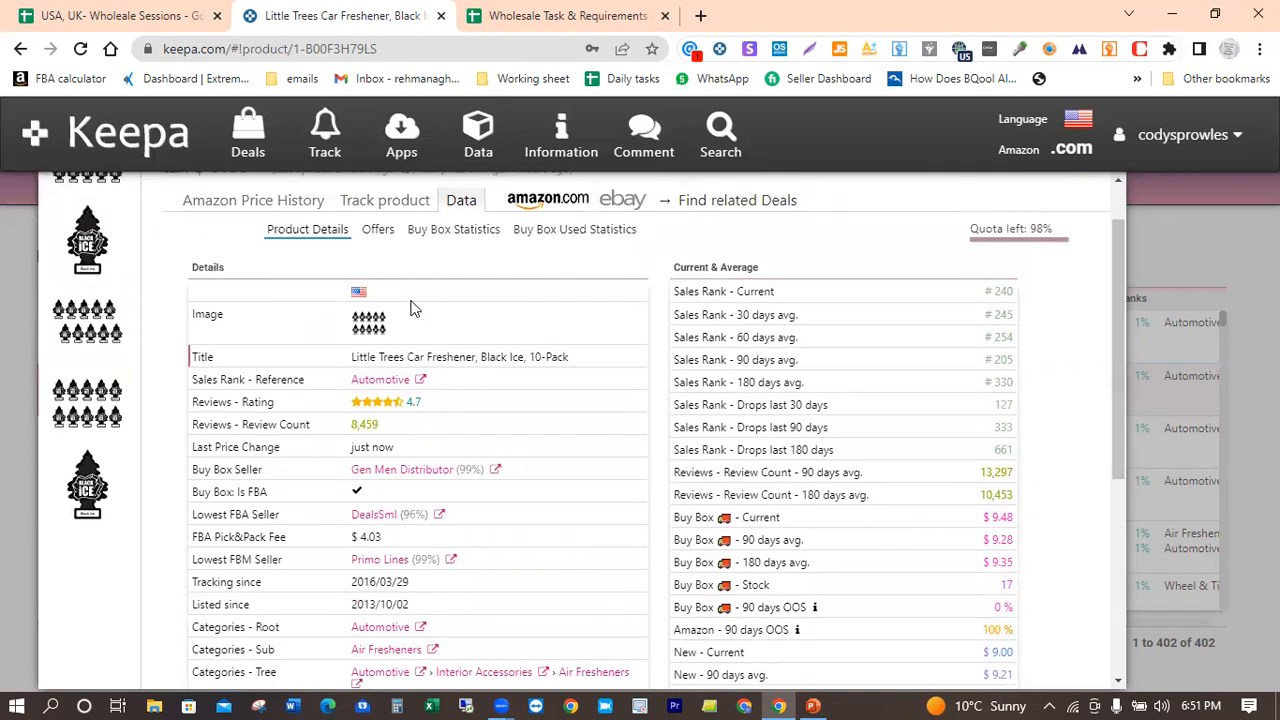
# Step: Compare the freshener's offers filtered by Prime and by FBM only, leaving just the Prime filter on
pyautogui.click(377, 230)
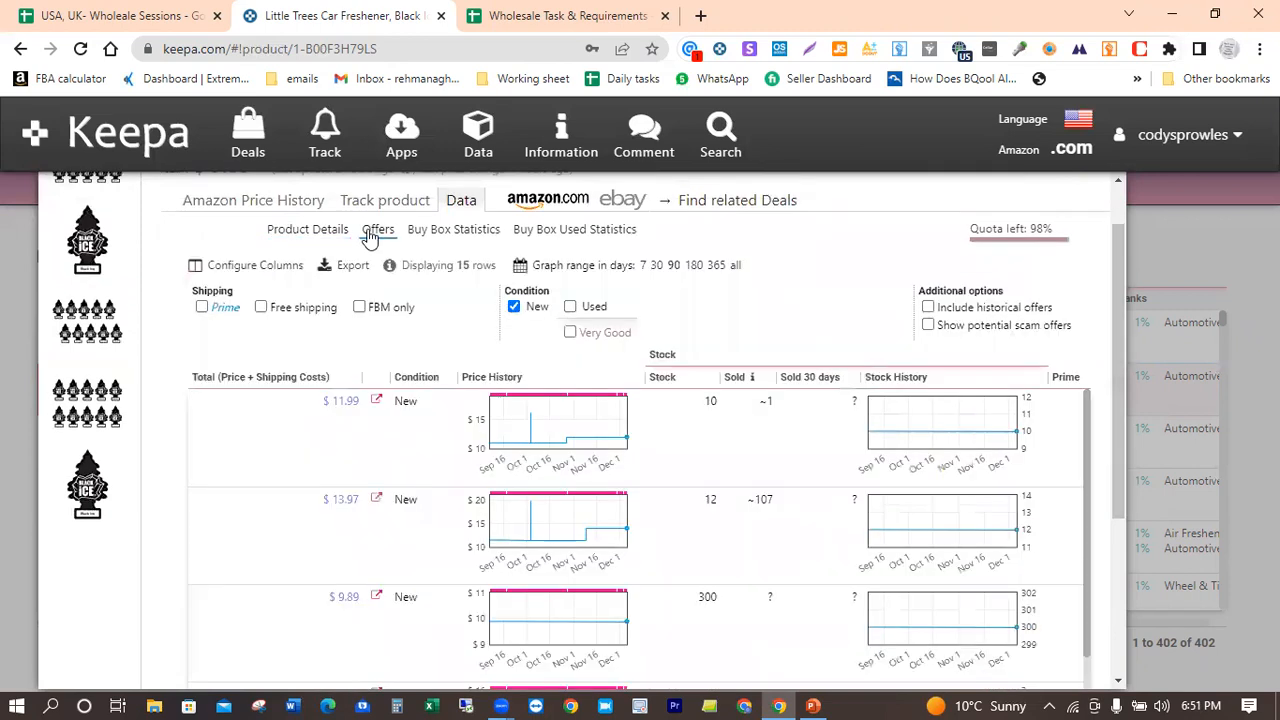
pyautogui.click(202, 309)
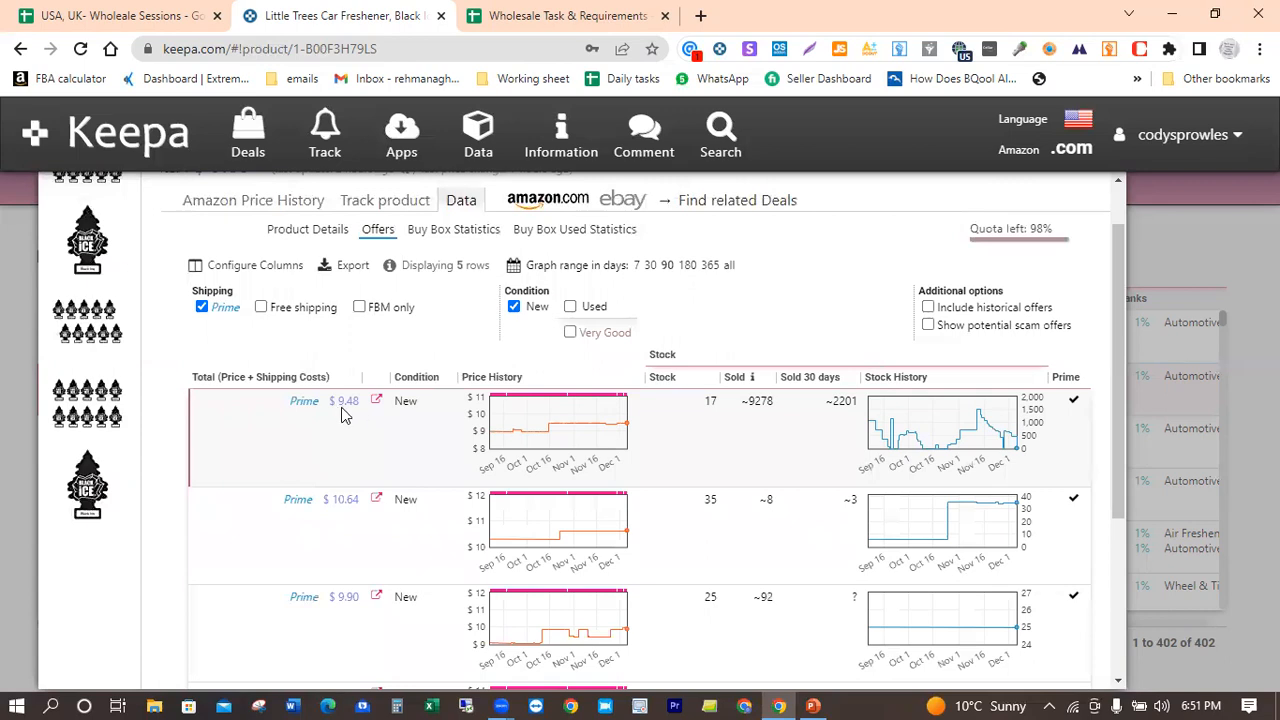
pyautogui.click(201, 308)
pyautogui.click(359, 308)
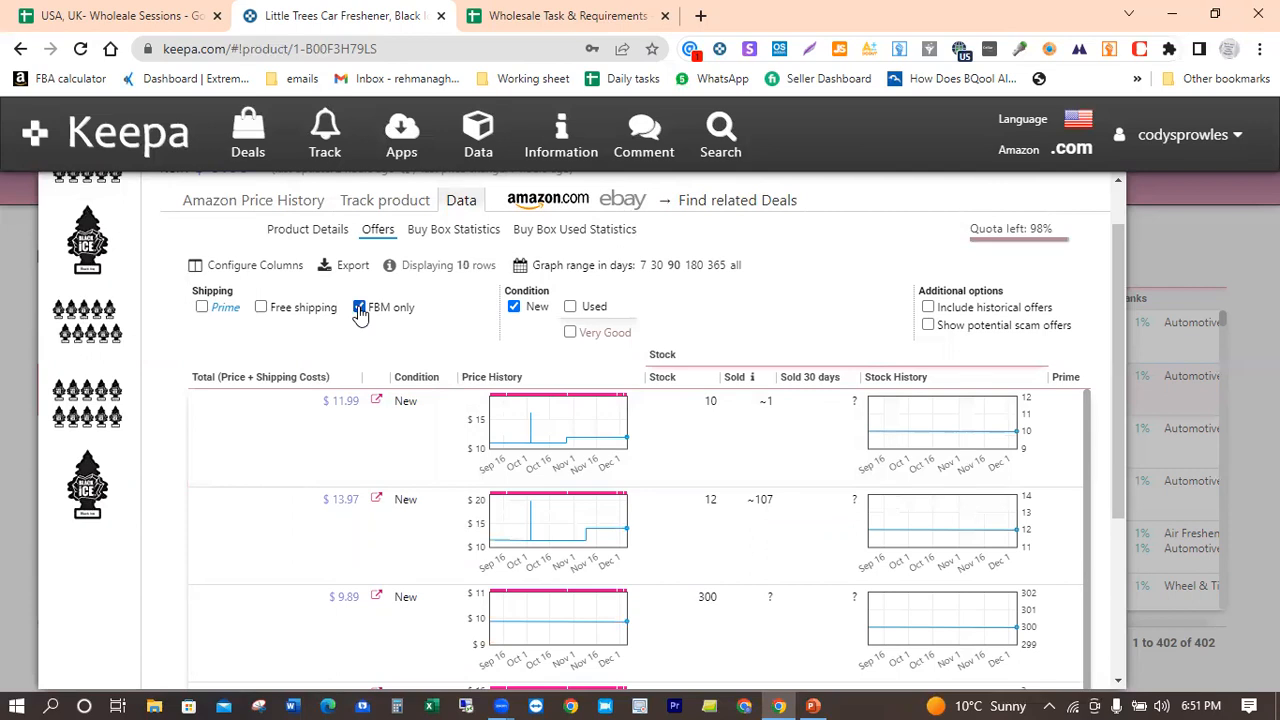
pyautogui.click(361, 313)
pyautogui.click(361, 313)
pyautogui.click(359, 307)
pyautogui.click(204, 308)
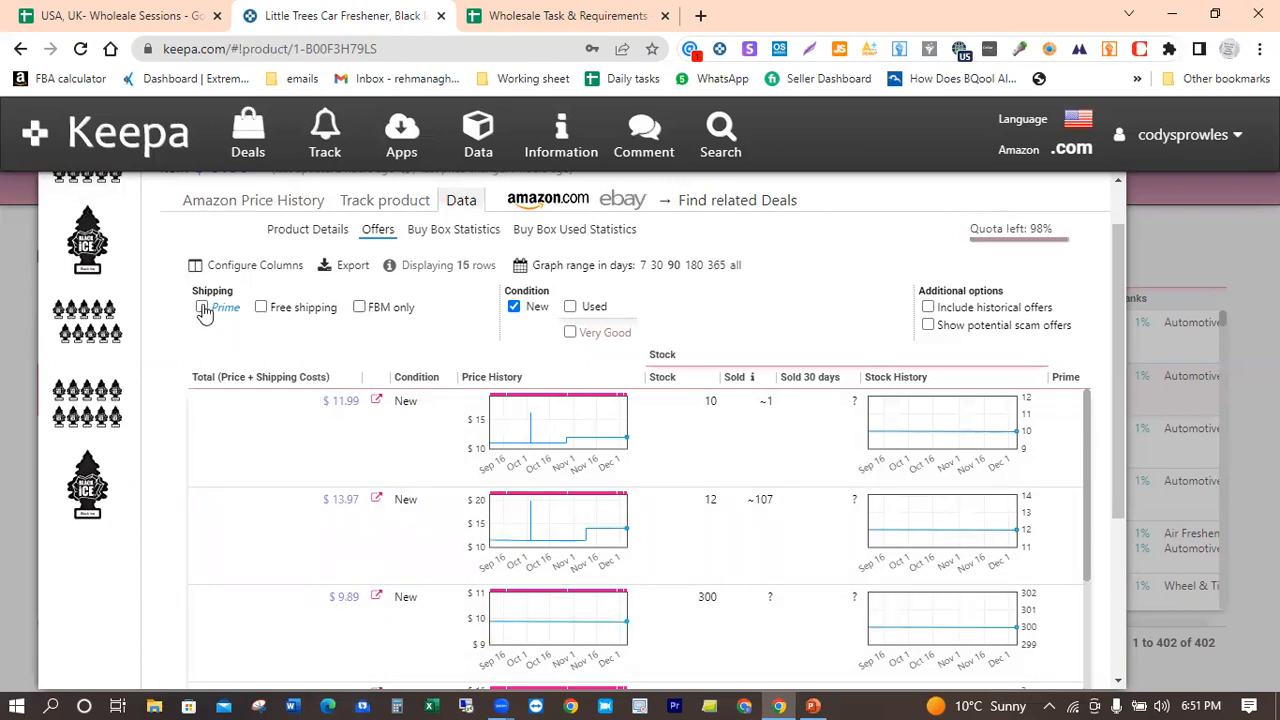
# Step: Inspect the seller offer details at three points of the freshener's 3-month Amazon price history: early December, mid-November and mid-October
pyautogui.click(216, 204)
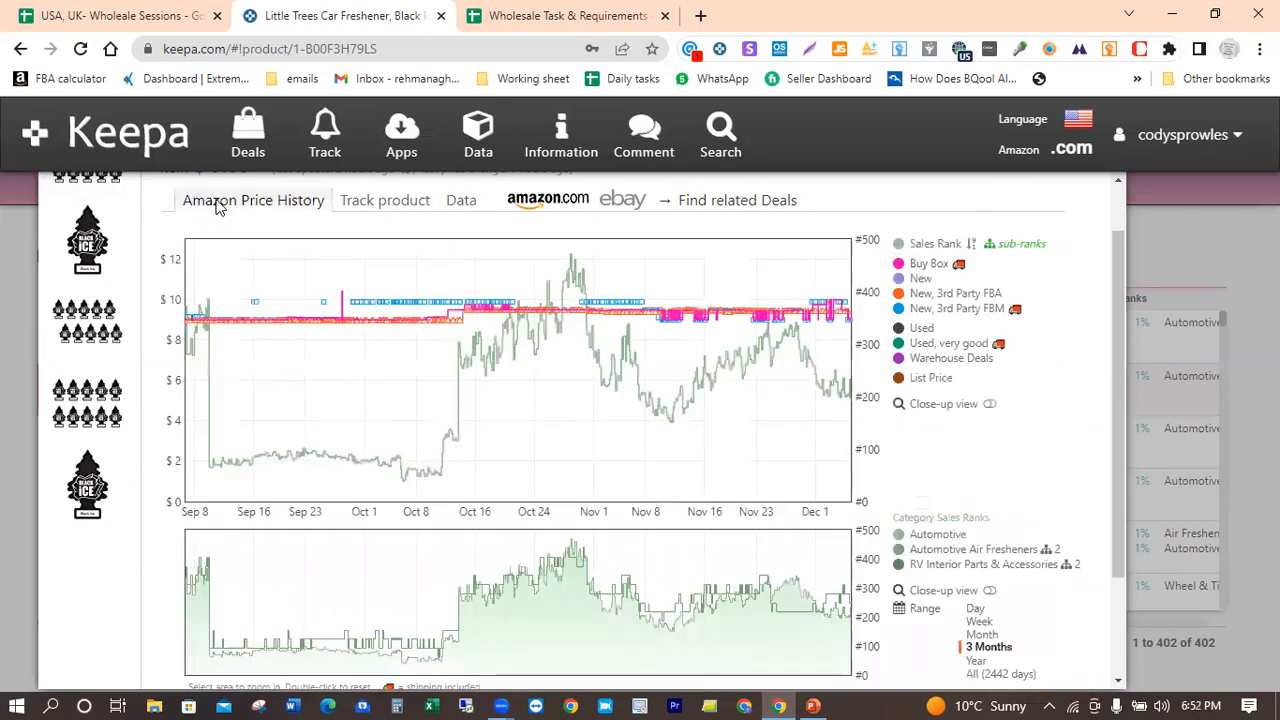
pyautogui.click(845, 312)
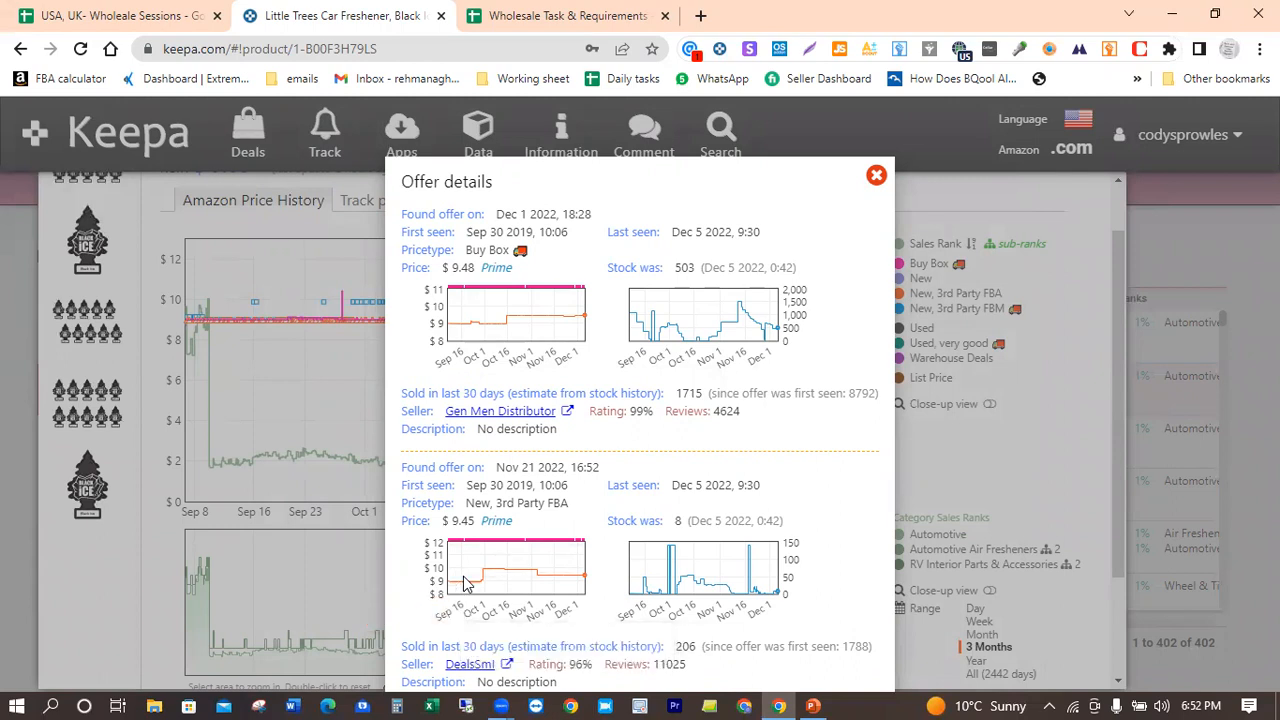
pyautogui.click(876, 175)
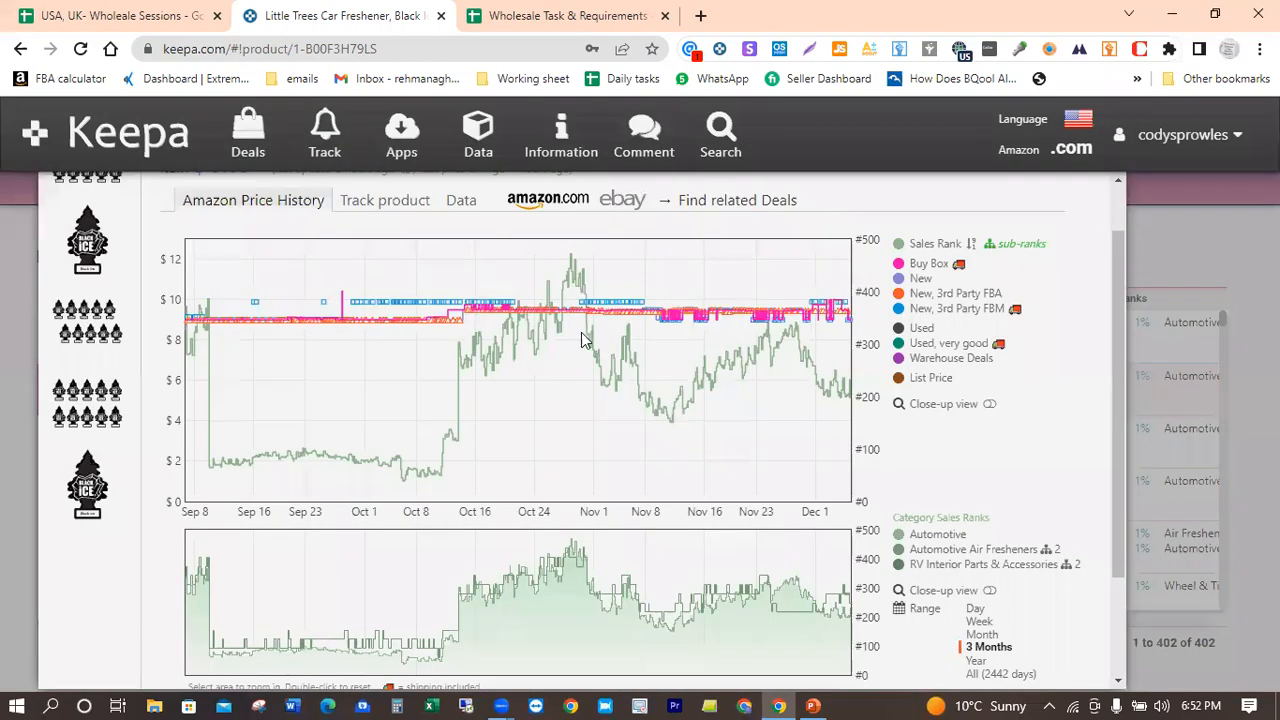
pyautogui.click(672, 321)
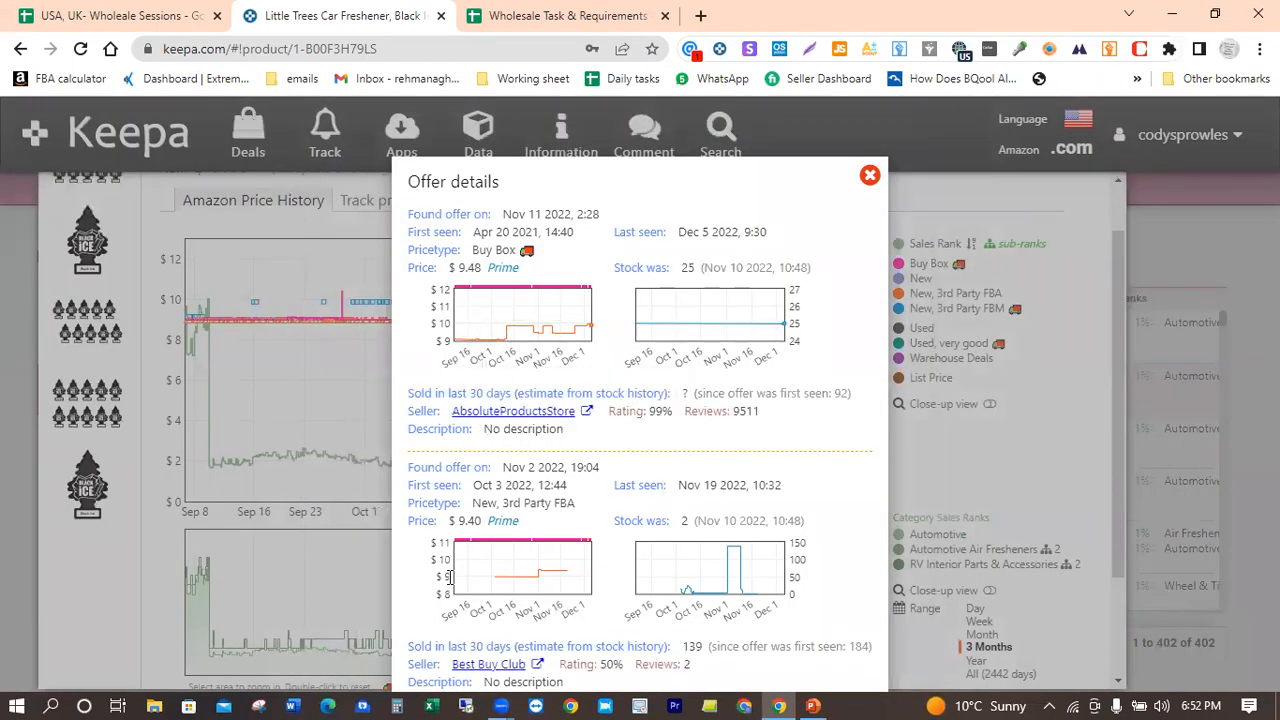
pyautogui.click(869, 176)
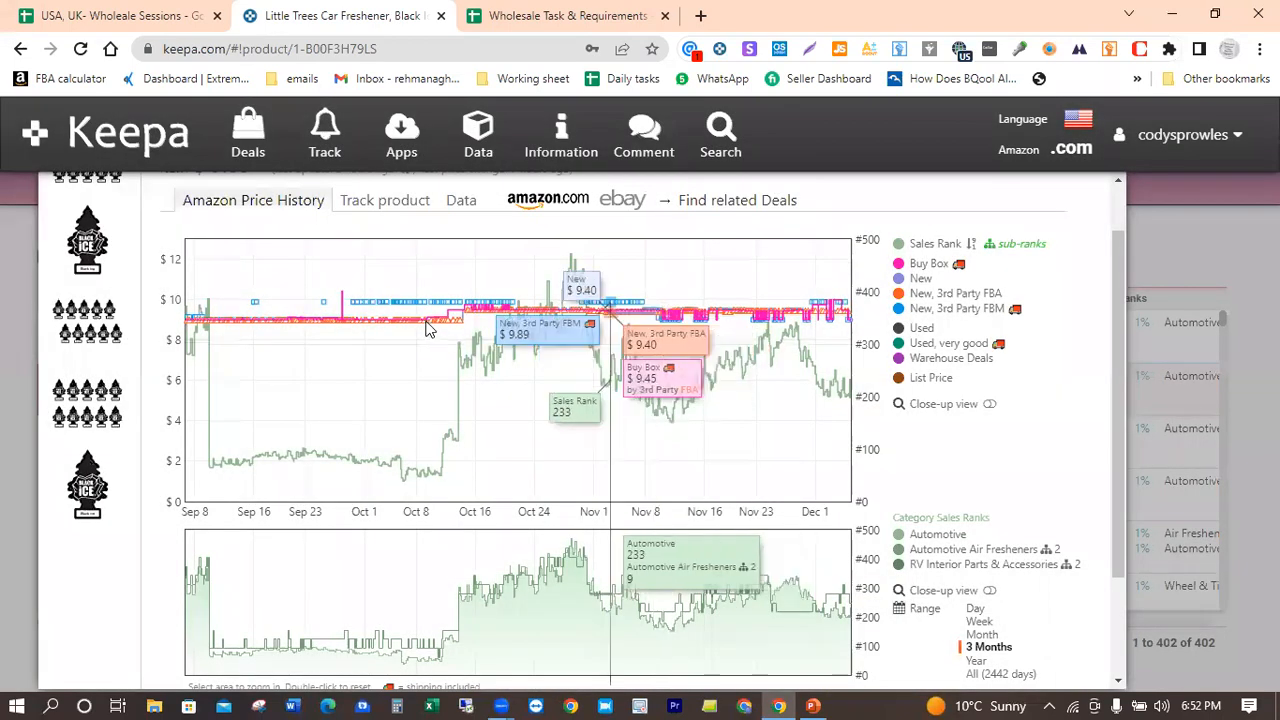
pyautogui.click(450, 324)
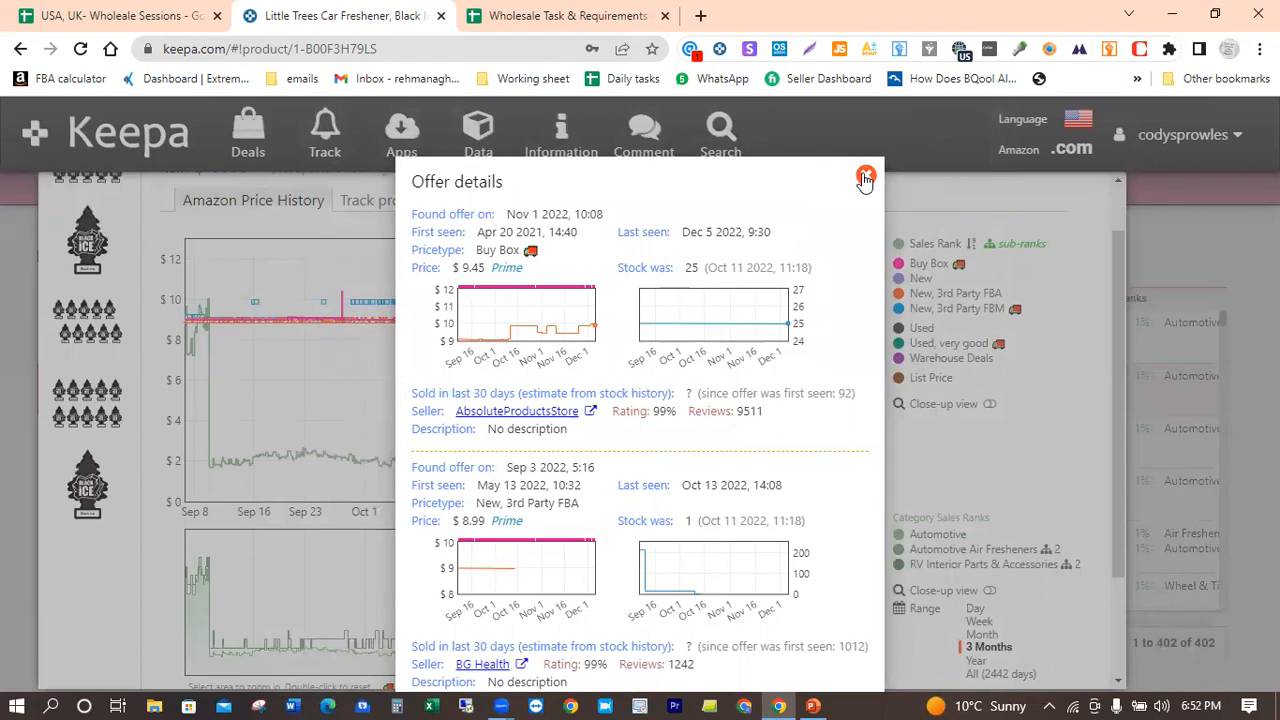
pyautogui.click(865, 177)
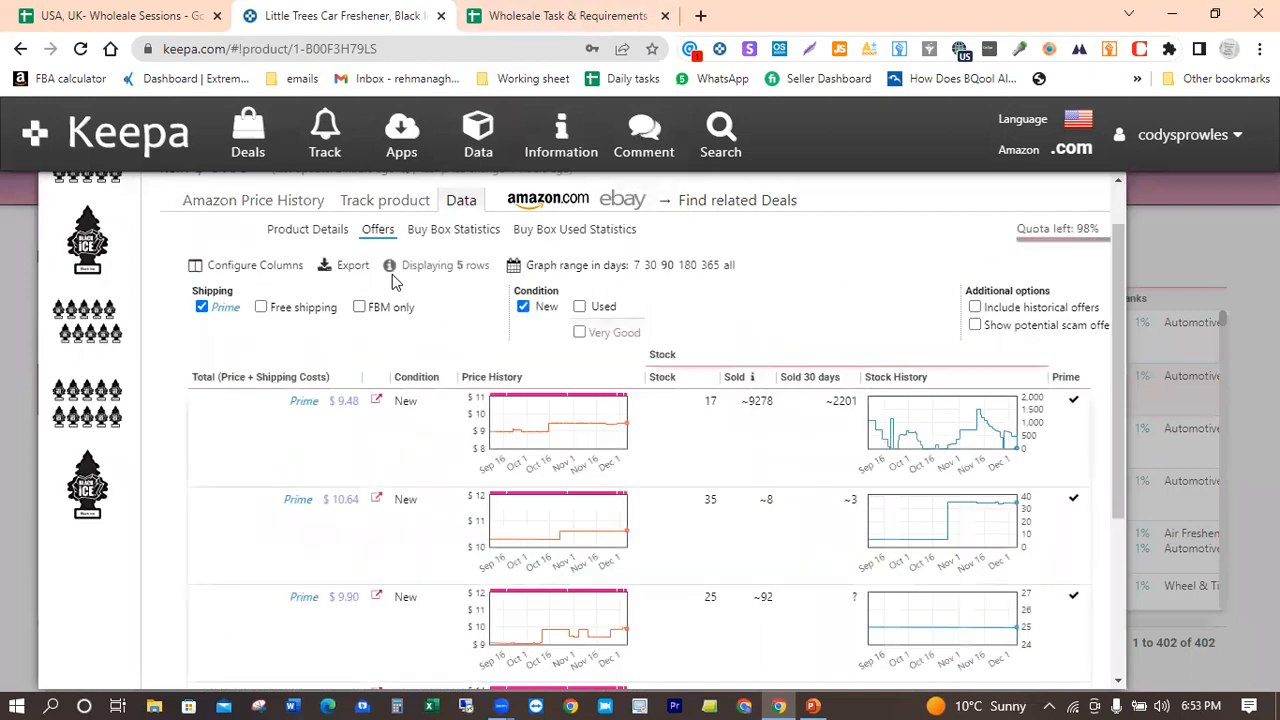
# Step: Review the freshener's product details once more, along with its Buy Box statistics and Prime offers
pyautogui.click(310, 232)
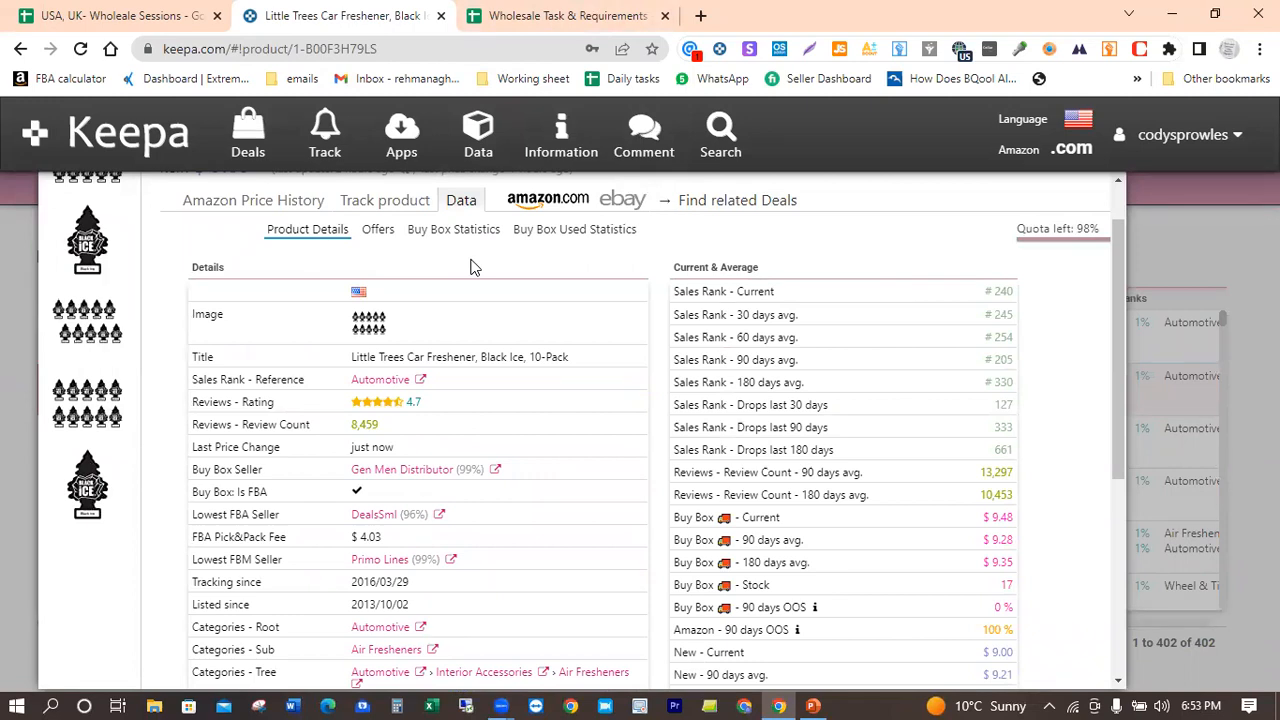
pyautogui.scroll(-3, 474, 267)
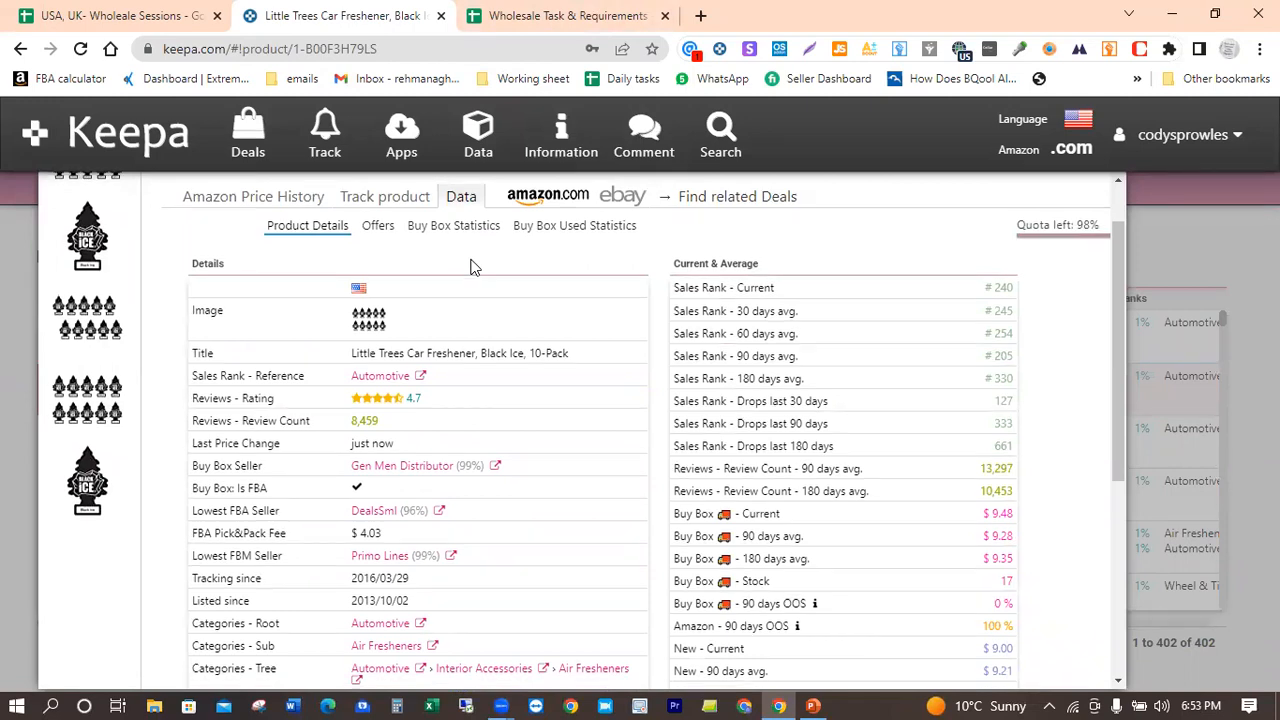
pyautogui.scroll(-2, 474, 267)
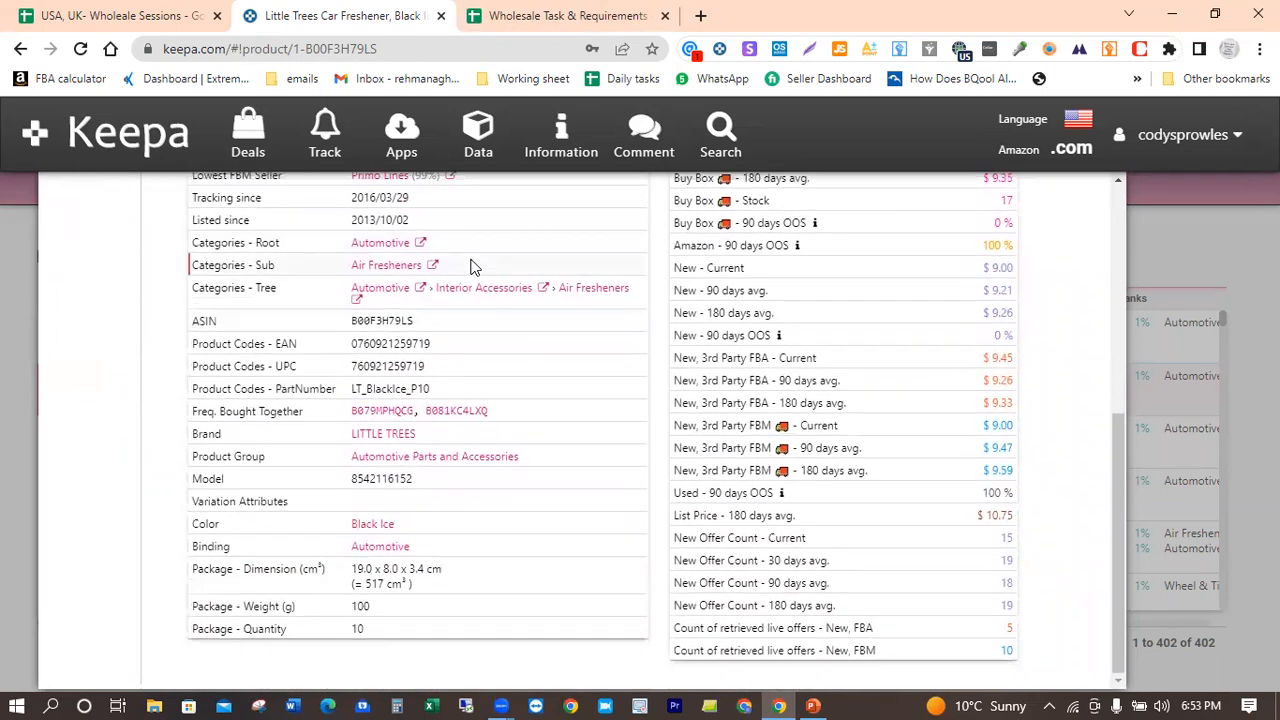
pyautogui.scroll(5, 474, 267)
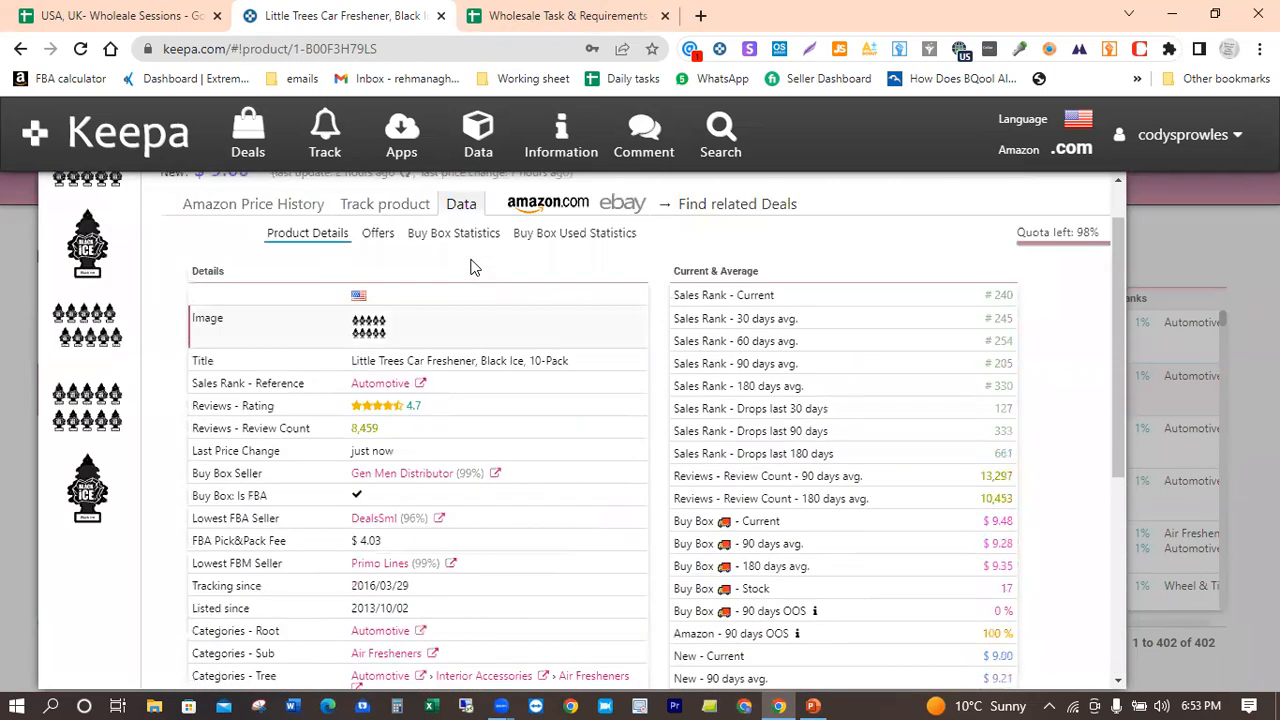
pyautogui.scroll(1, 474, 267)
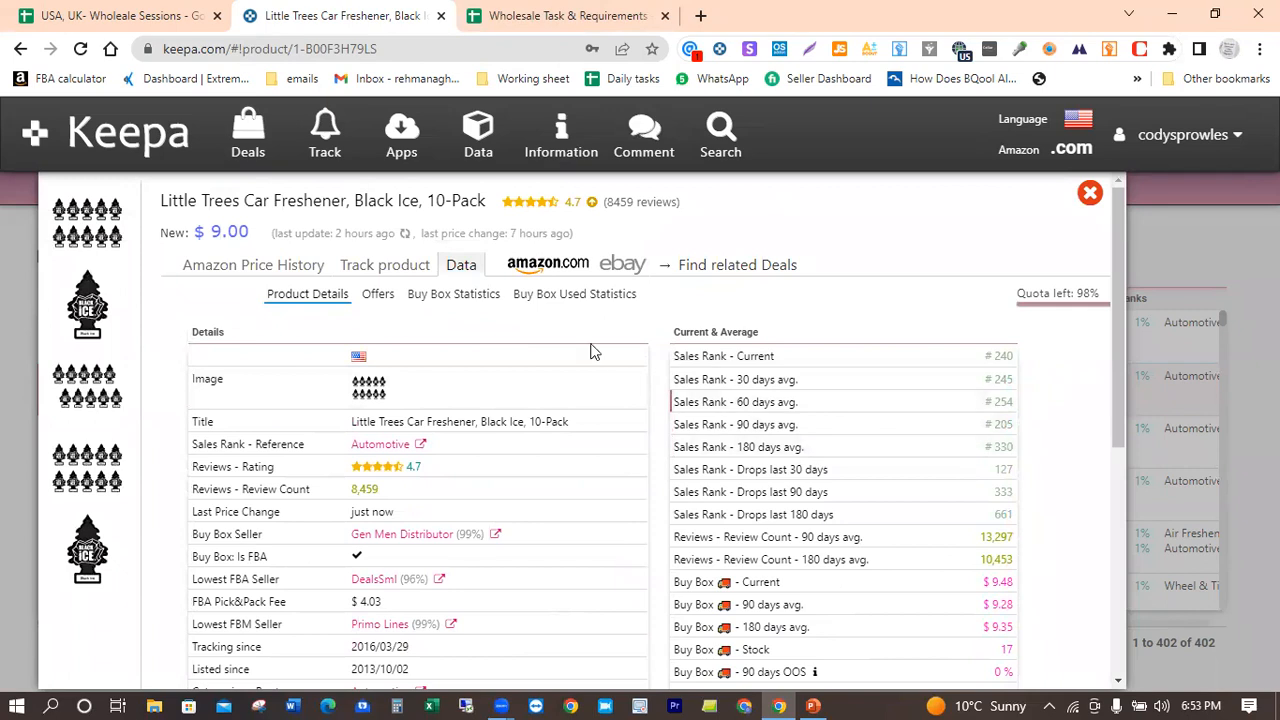
pyautogui.click(459, 297)
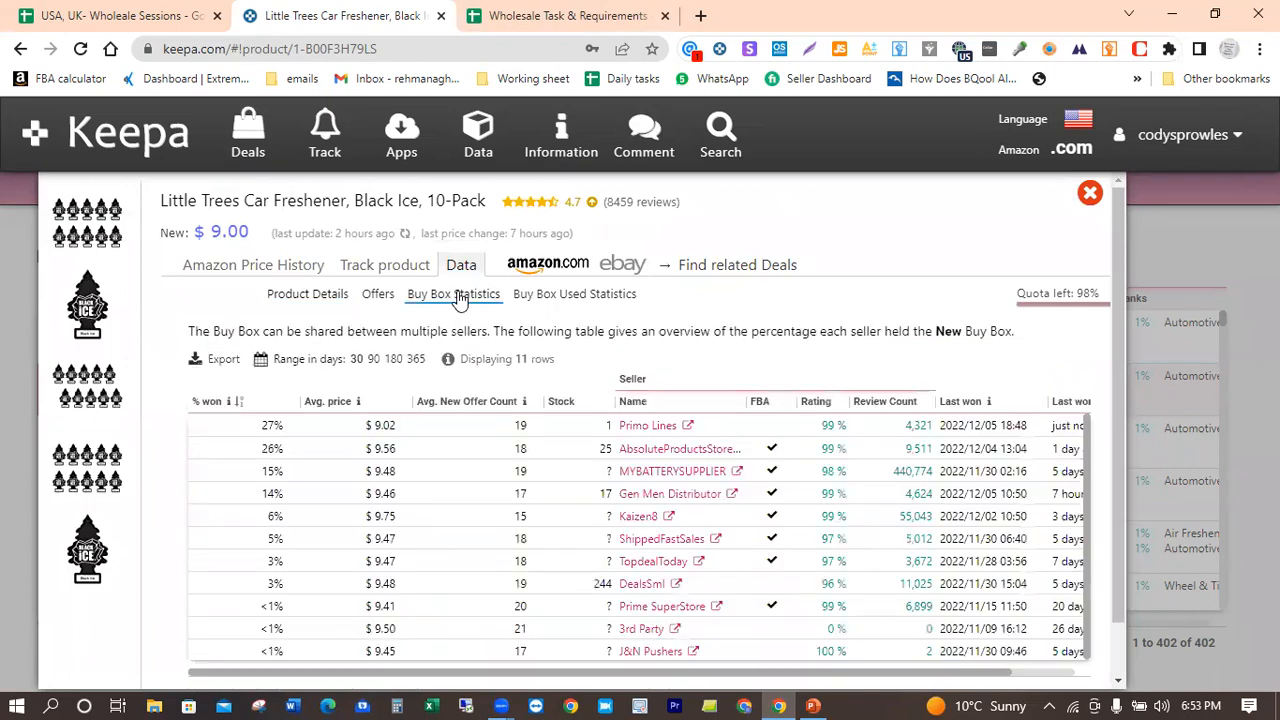
pyautogui.click(378, 297)
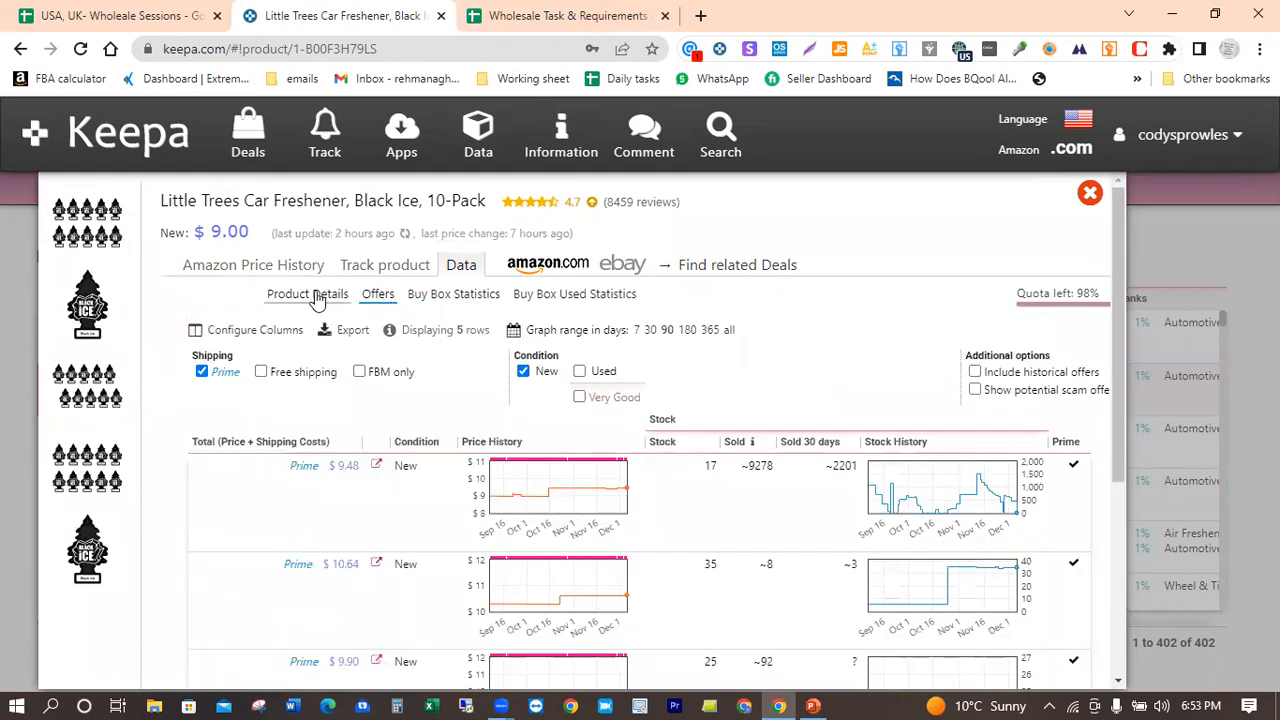
# Step: Copy the freshener's ASIN from its product details and paste it into cell B2 of the USA, UK- Wholeale Sessions spreadsheet in Google Sheets
pyautogui.click(316, 296)
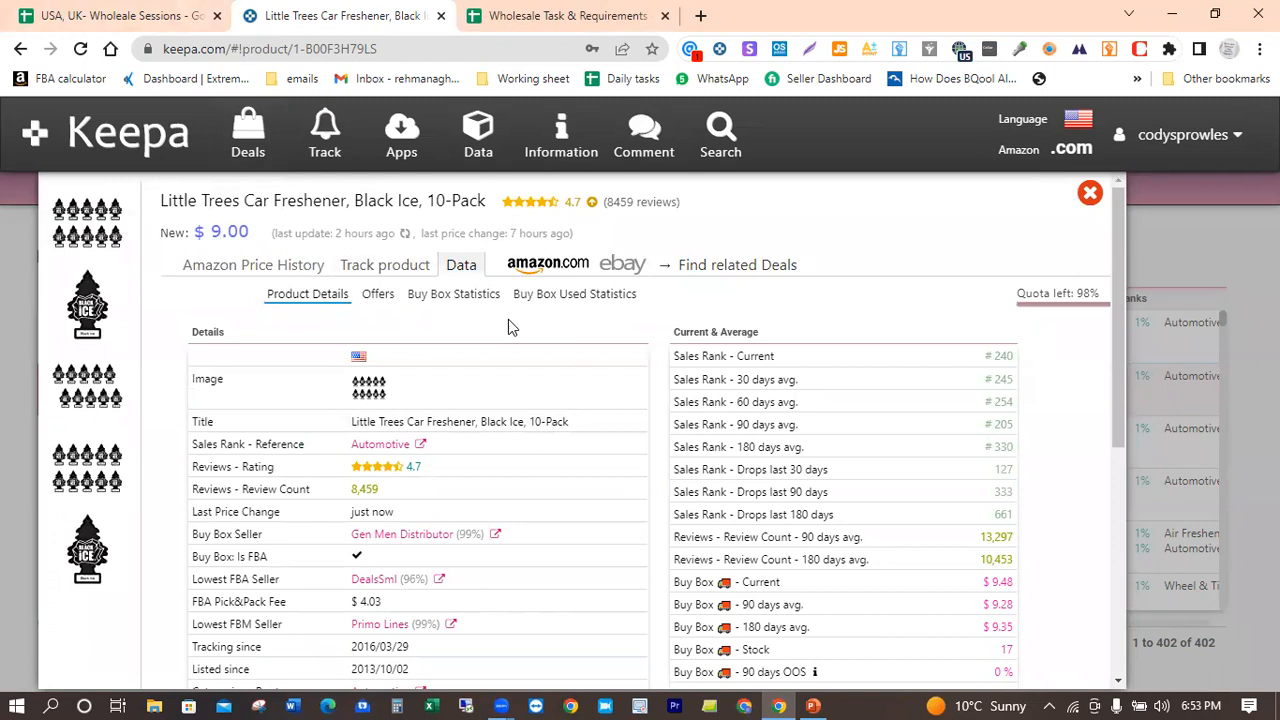
pyautogui.scroll(-3, 508, 331)
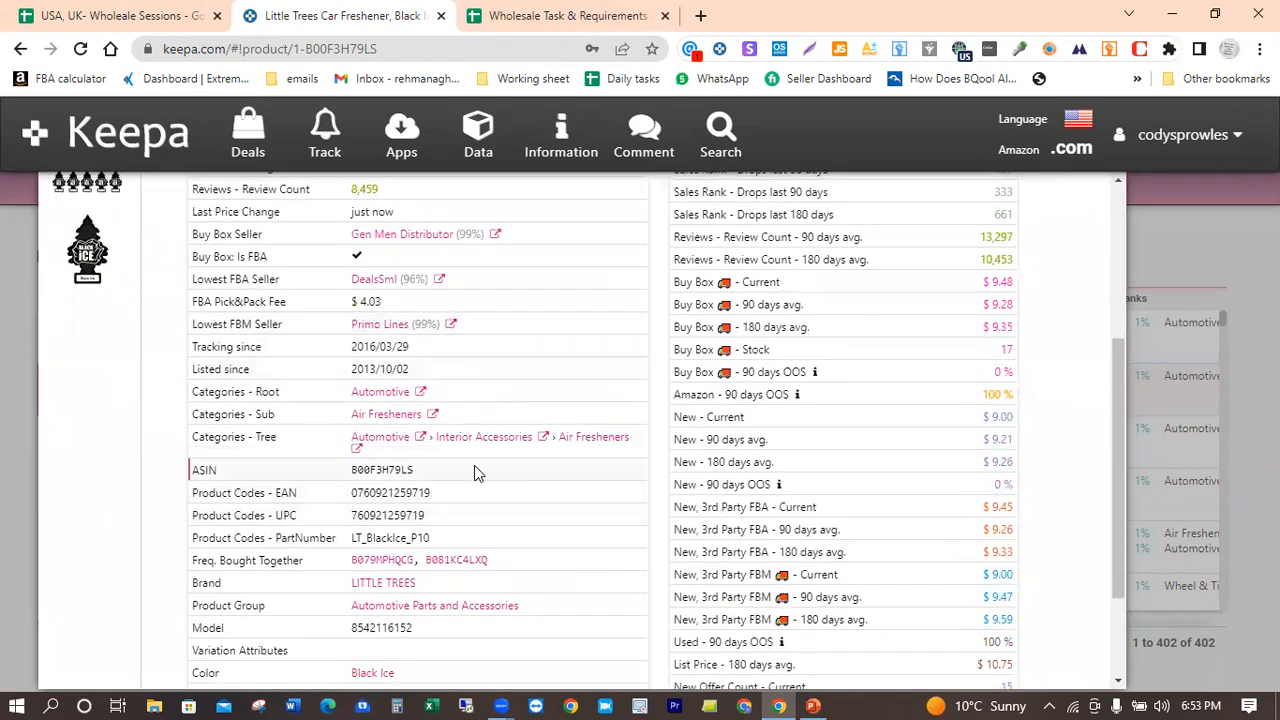
pyautogui.click(494, 468)
pyautogui.rightClick(494, 468)
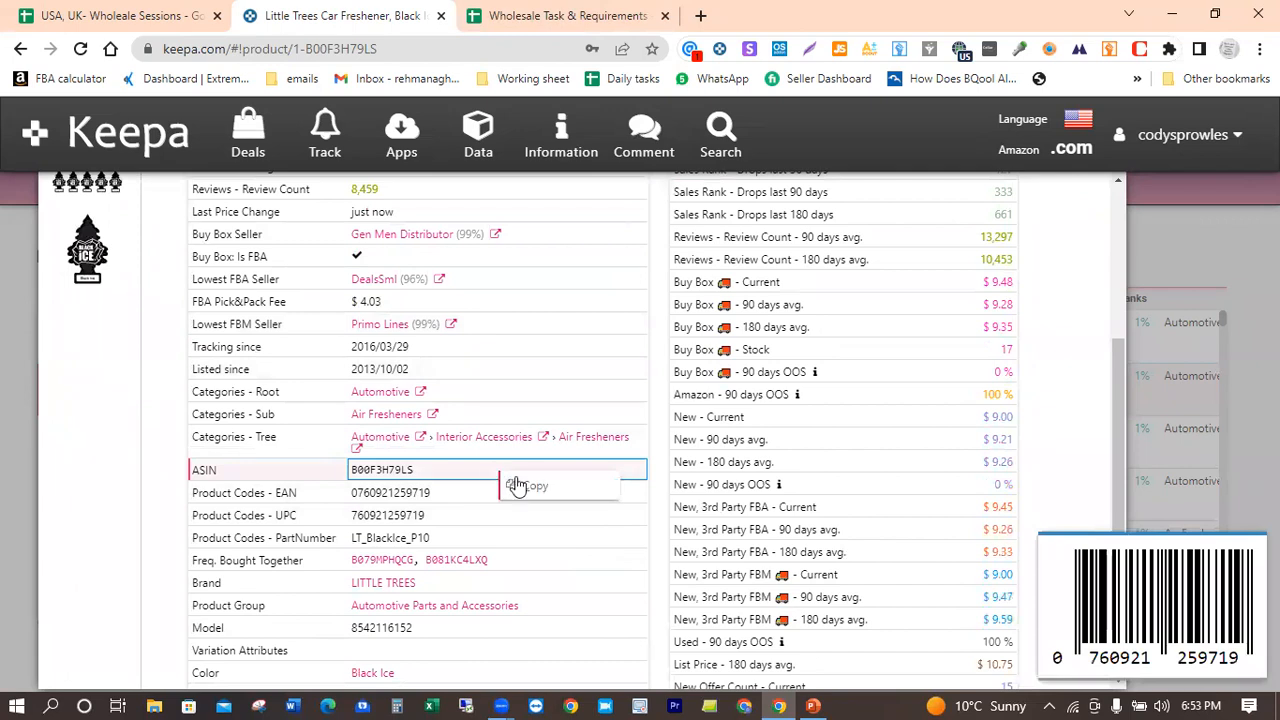
pyautogui.click(535, 485)
pyautogui.click(135, 12)
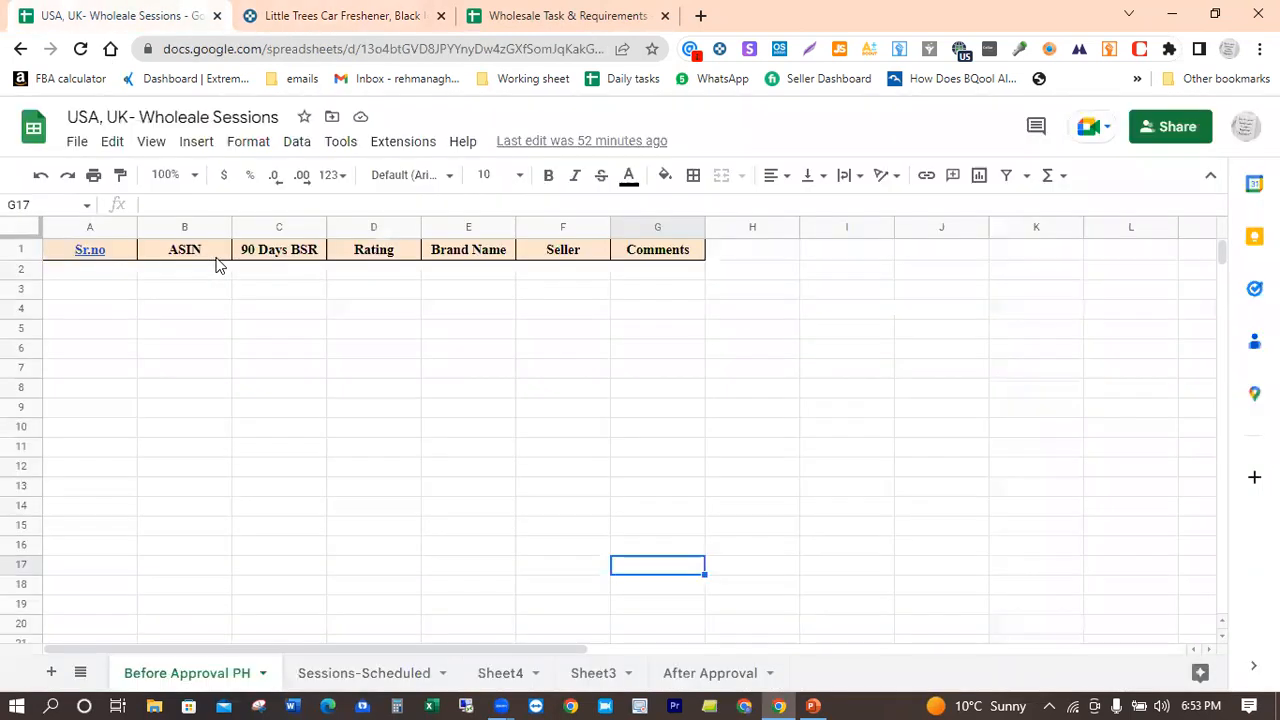
pyautogui.click(171, 272)
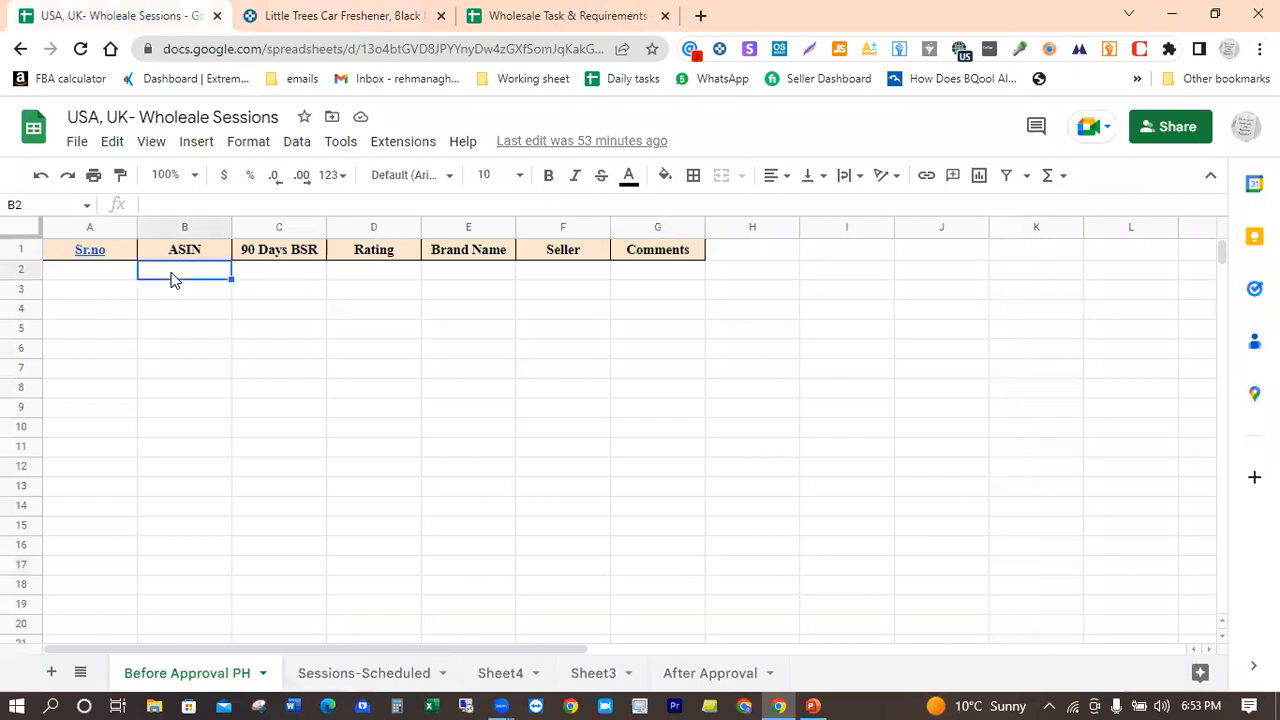
pyautogui.write('B00F3H79LS')
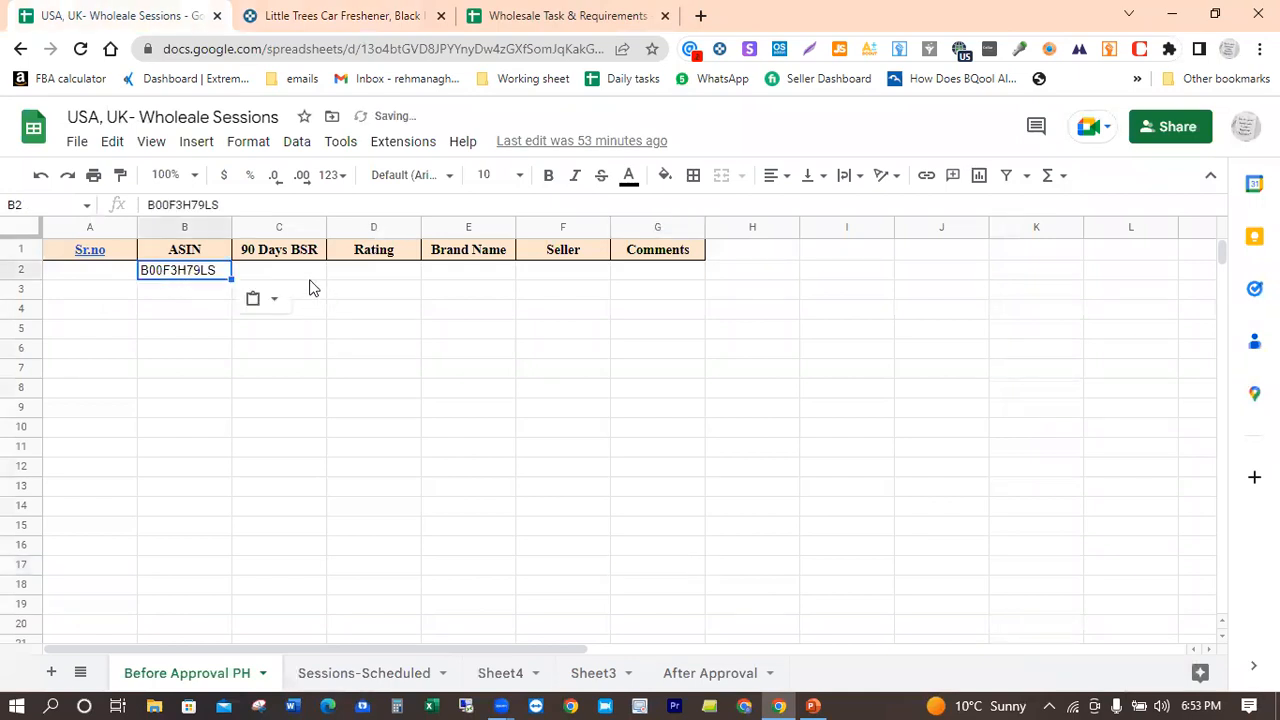
# Step: Record the freshener's 90 Days BSR as 240 and its Rating as 4.4 in row 2
pyautogui.press('Tab')
pyautogui.write('240')
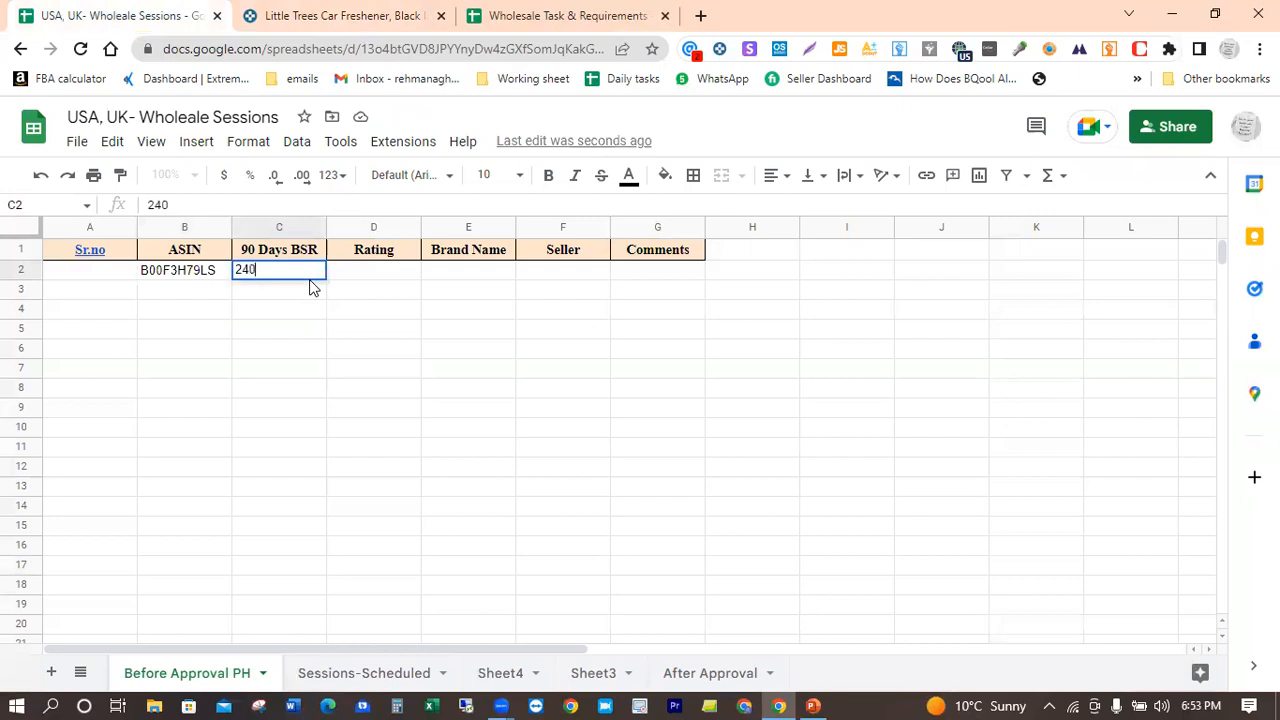
pyautogui.press('Tab')
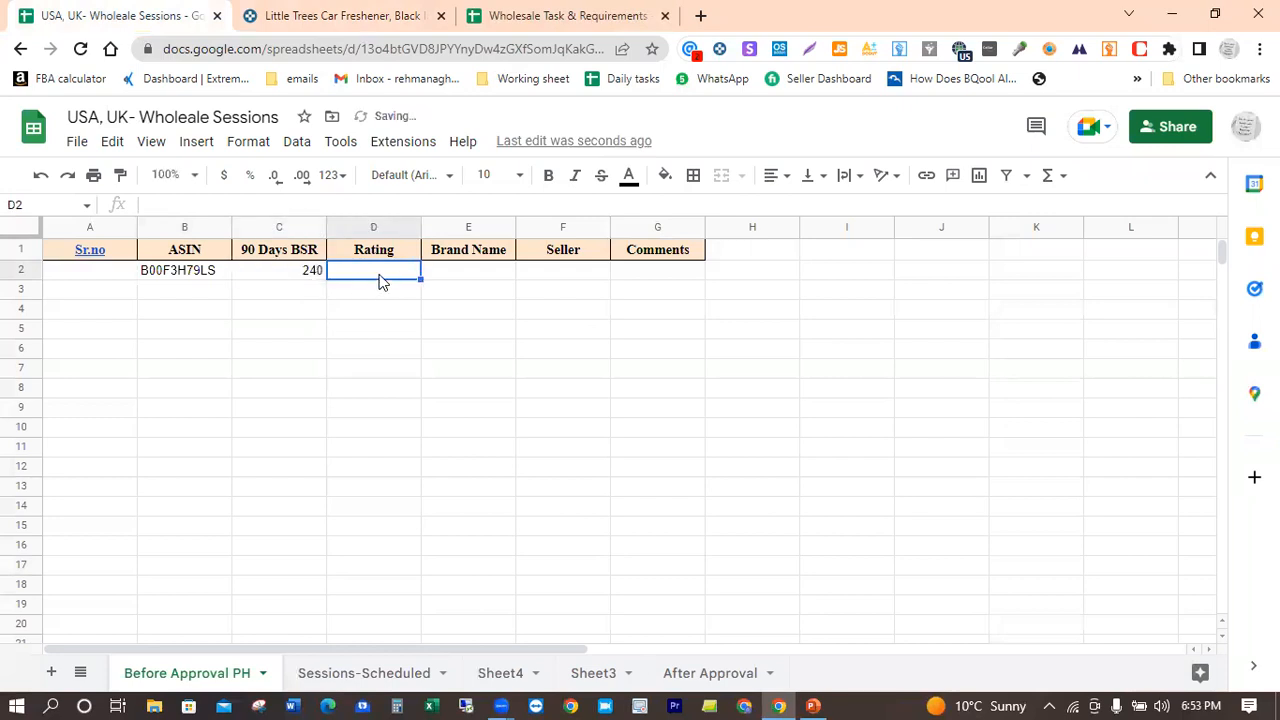
pyautogui.write('4.4')
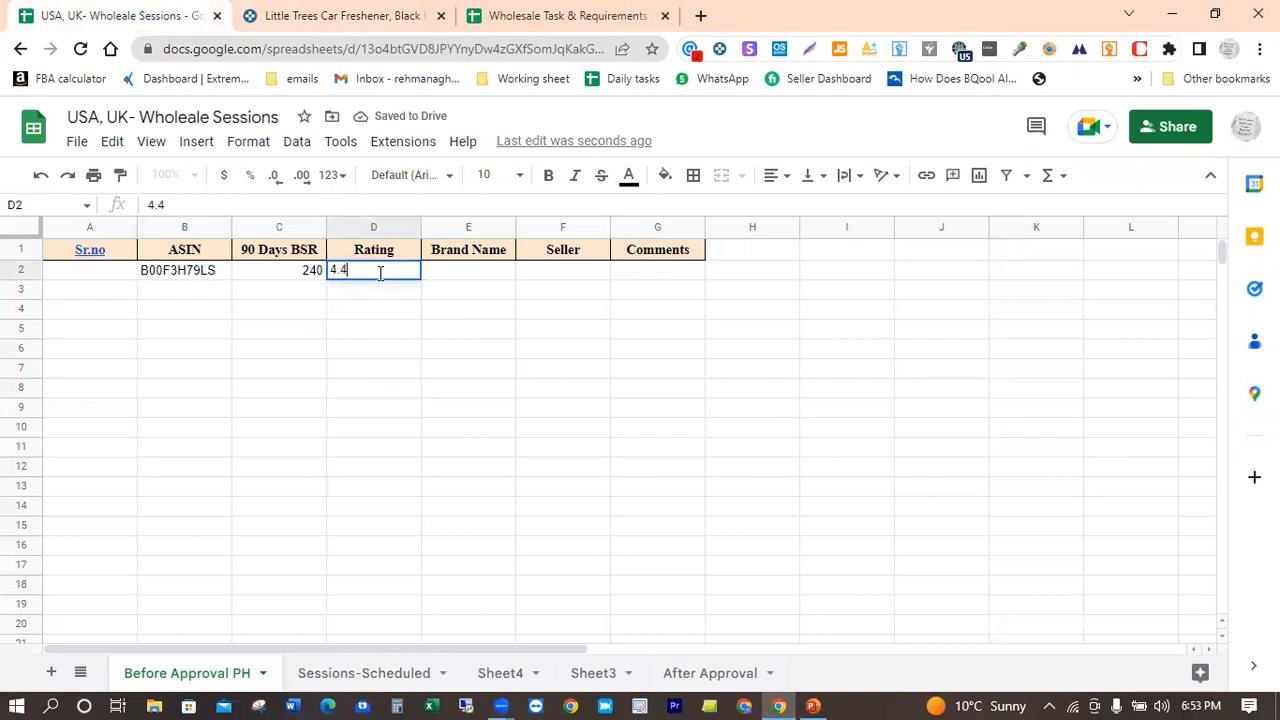
# Step: Fill in row 2's Brand Name with Little Trees and its Seller with 9
pyautogui.click(458, 278)
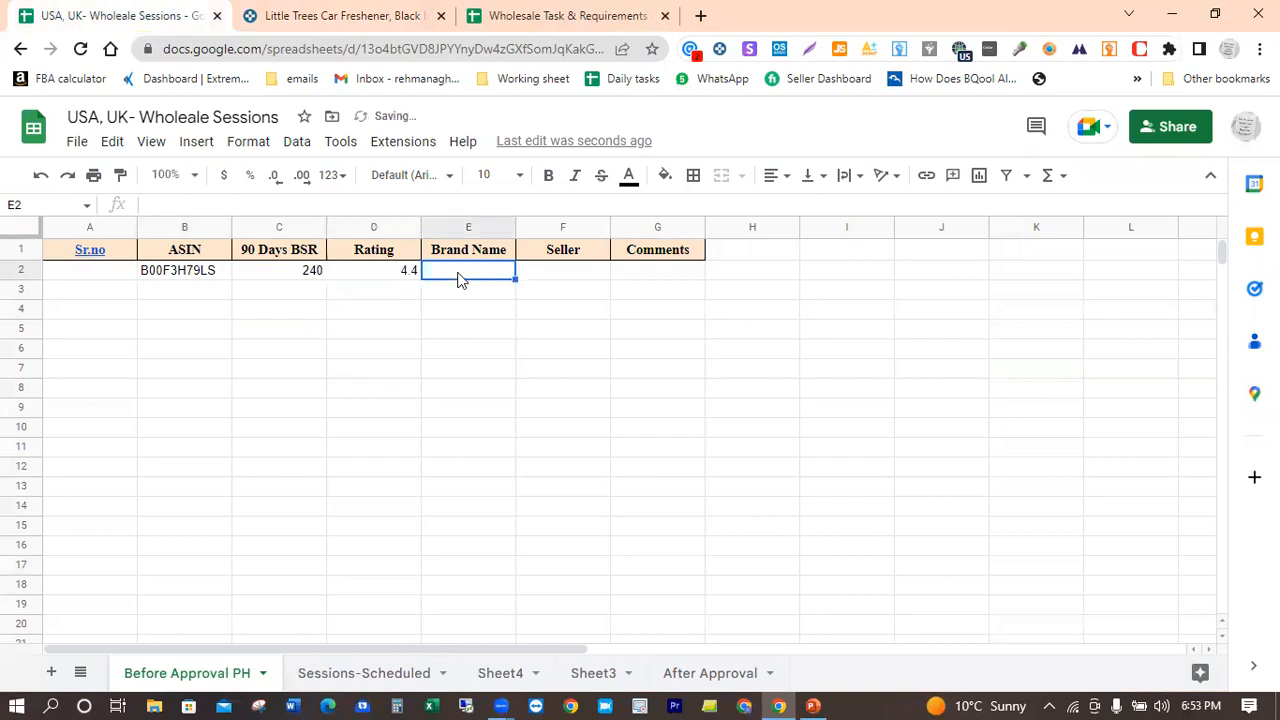
pyautogui.write('lITT')
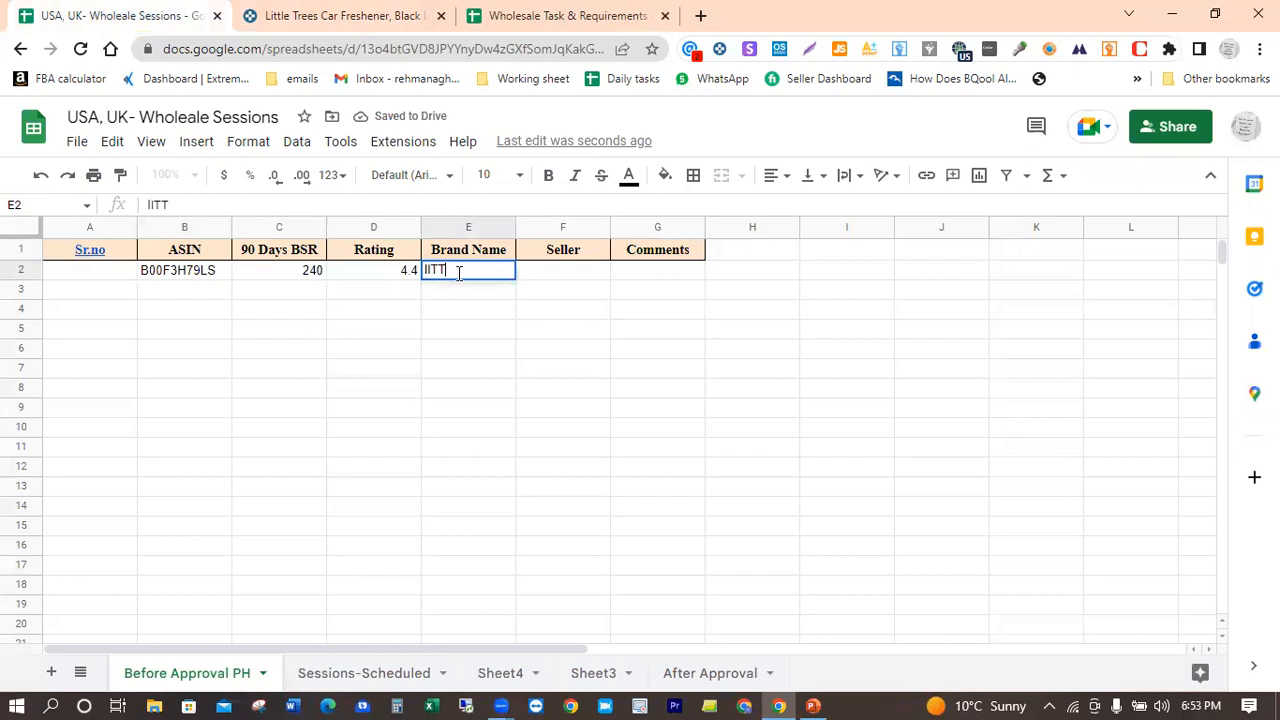
pyautogui.write('LE')
pyautogui.press('BackSpace')
pyautogui.press('BackSpace')
pyautogui.press('BackSpace')
pyautogui.press('BackSpace')
pyautogui.press('BackSpace')
pyautogui.press('BackSpace')
pyautogui.write('Little Trees')
pyautogui.press('Tab')
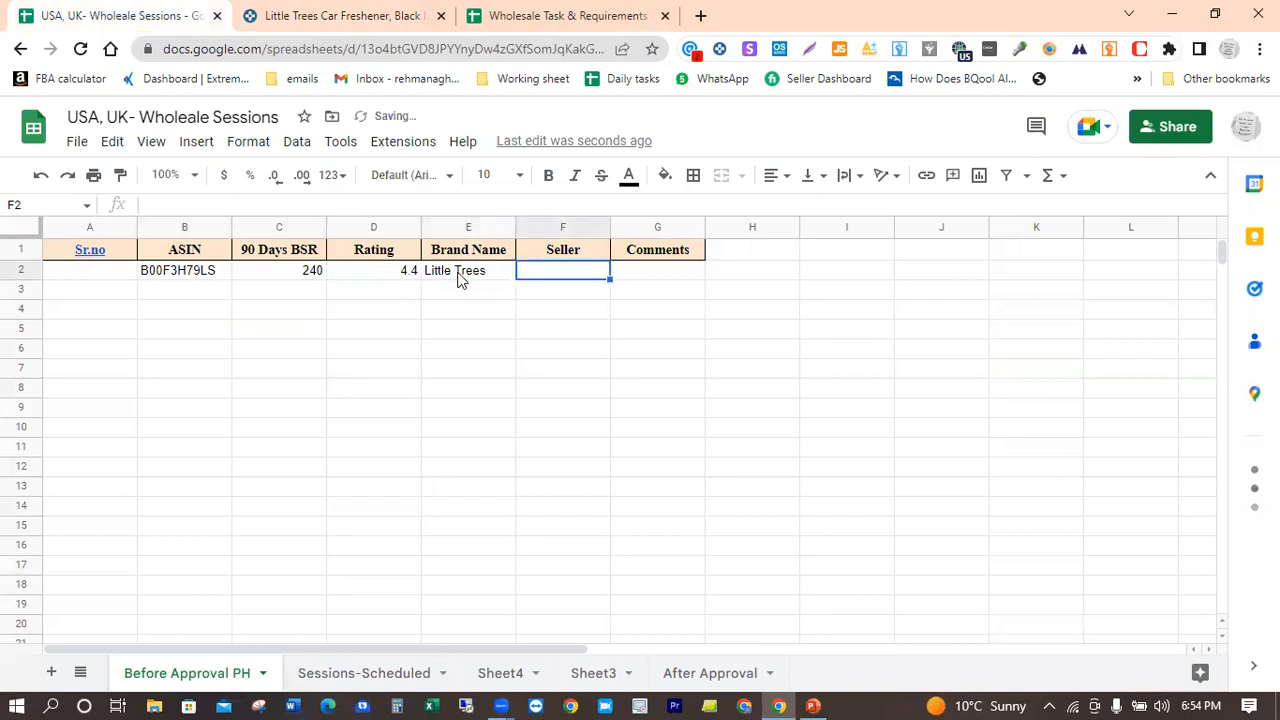
pyautogui.write('9')
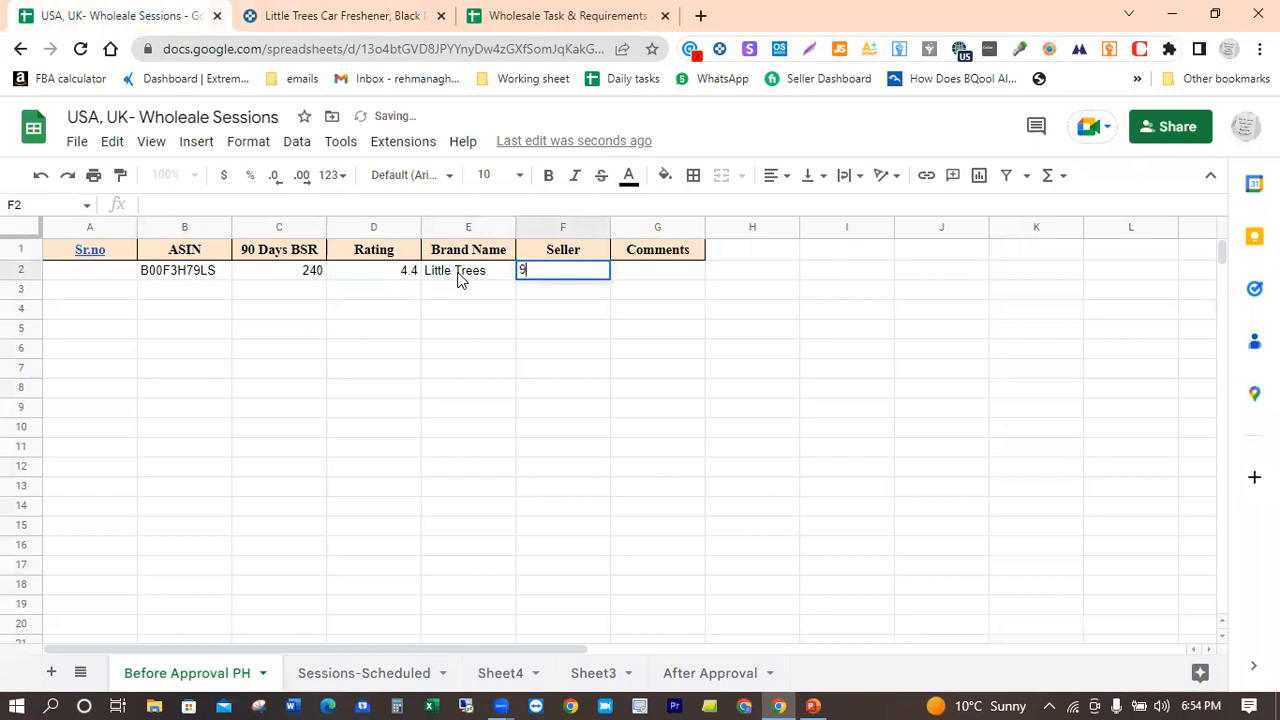
pyautogui.press('Tab')
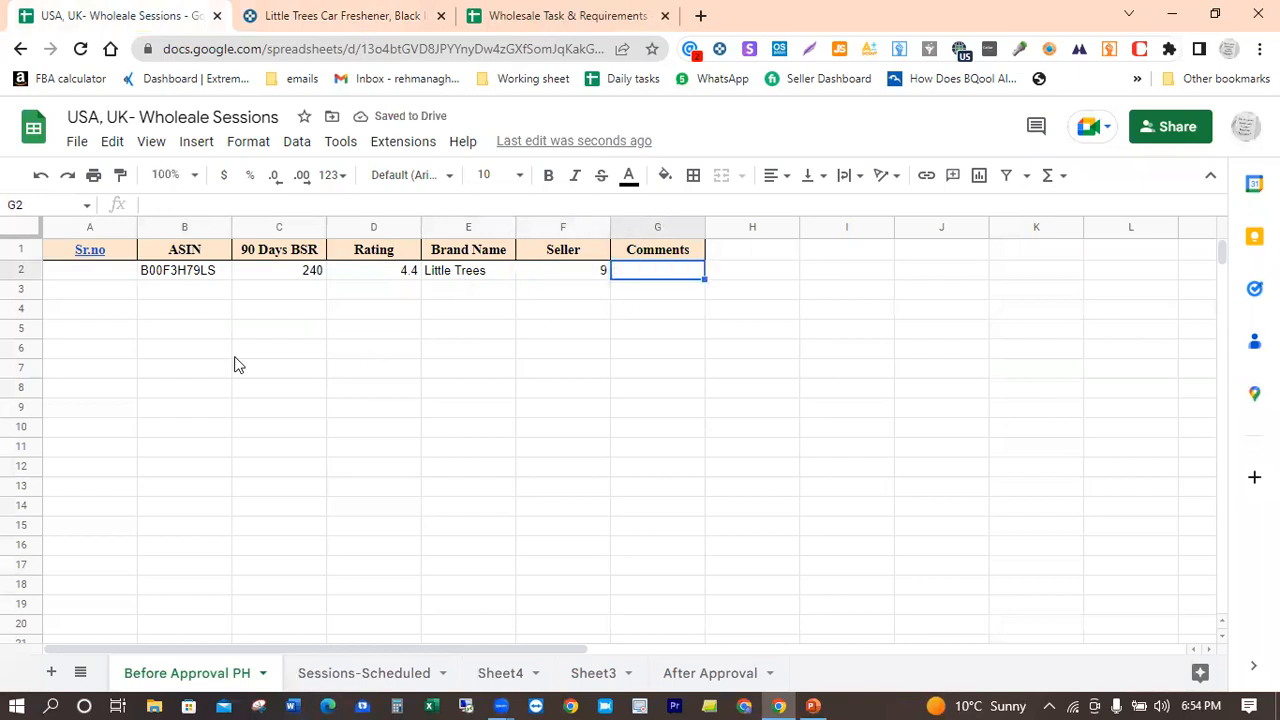
# Step: Switch to Keepa, close the freshener's product view, and glance at the spreadsheet before returning to the Product Finder results
pyautogui.click(341, 8)
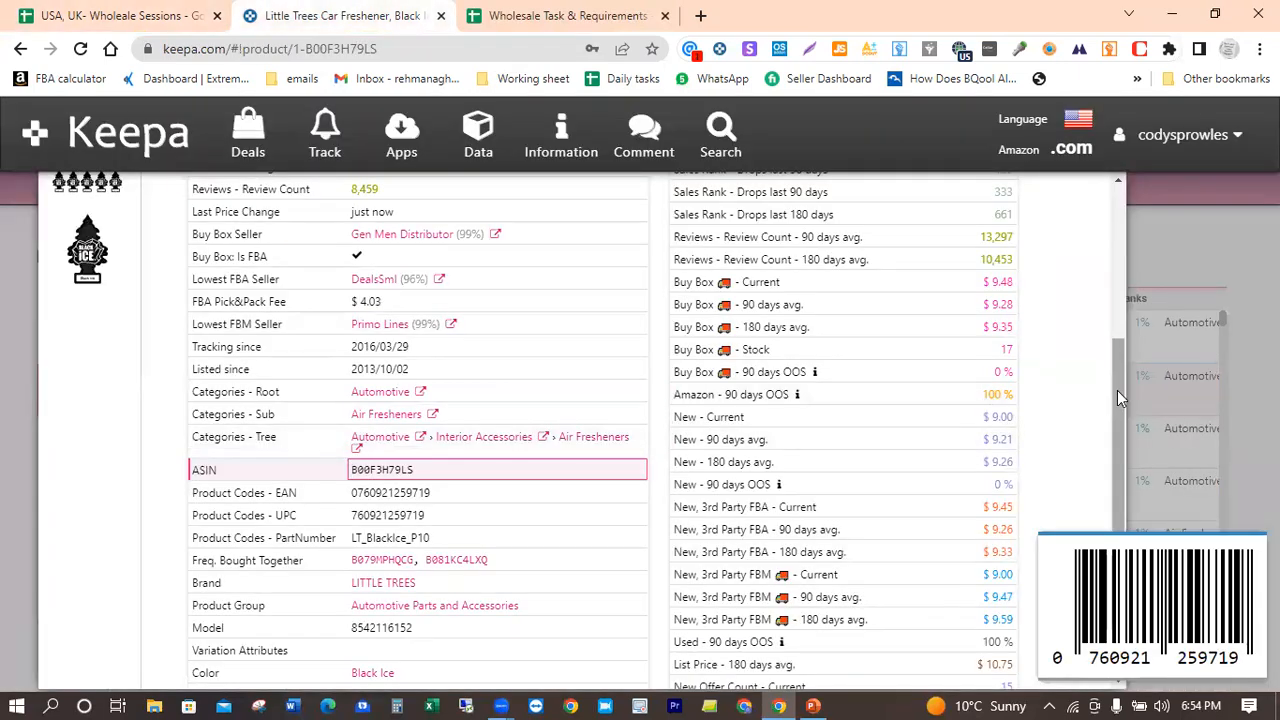
pyautogui.moveTo(1117, 390); pyautogui.dragTo(1128, 140)
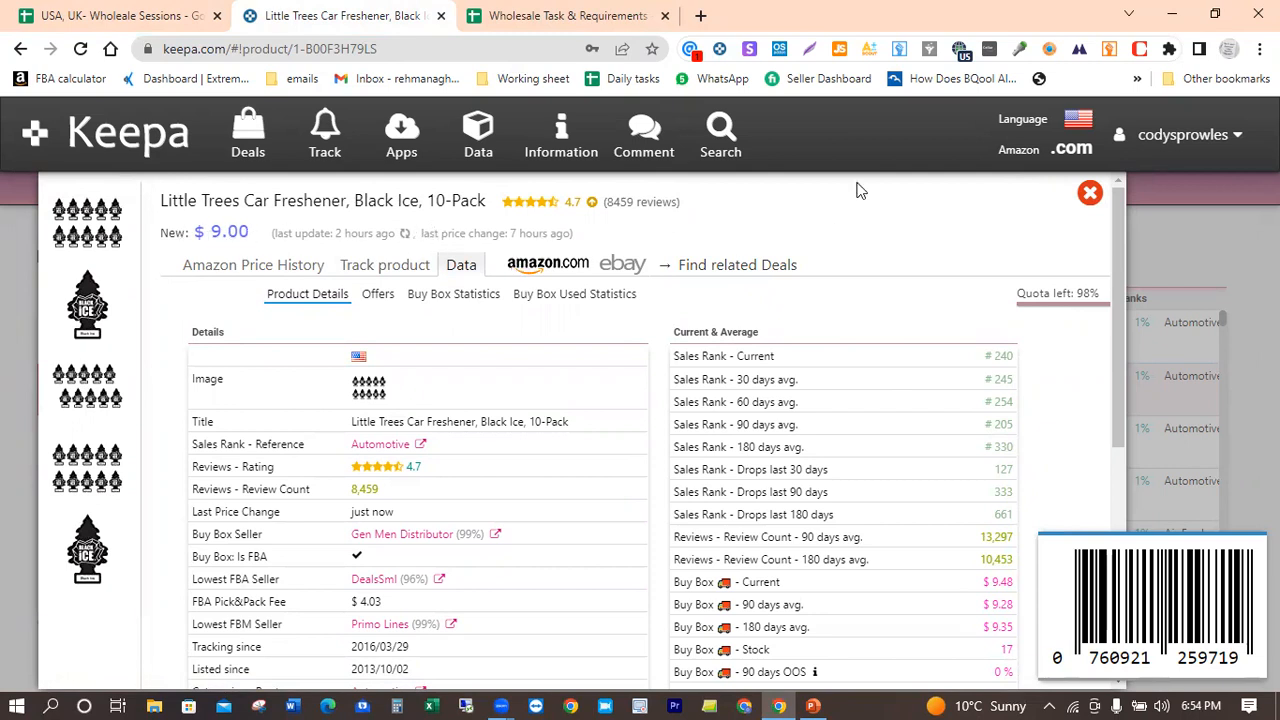
pyautogui.click(1090, 193)
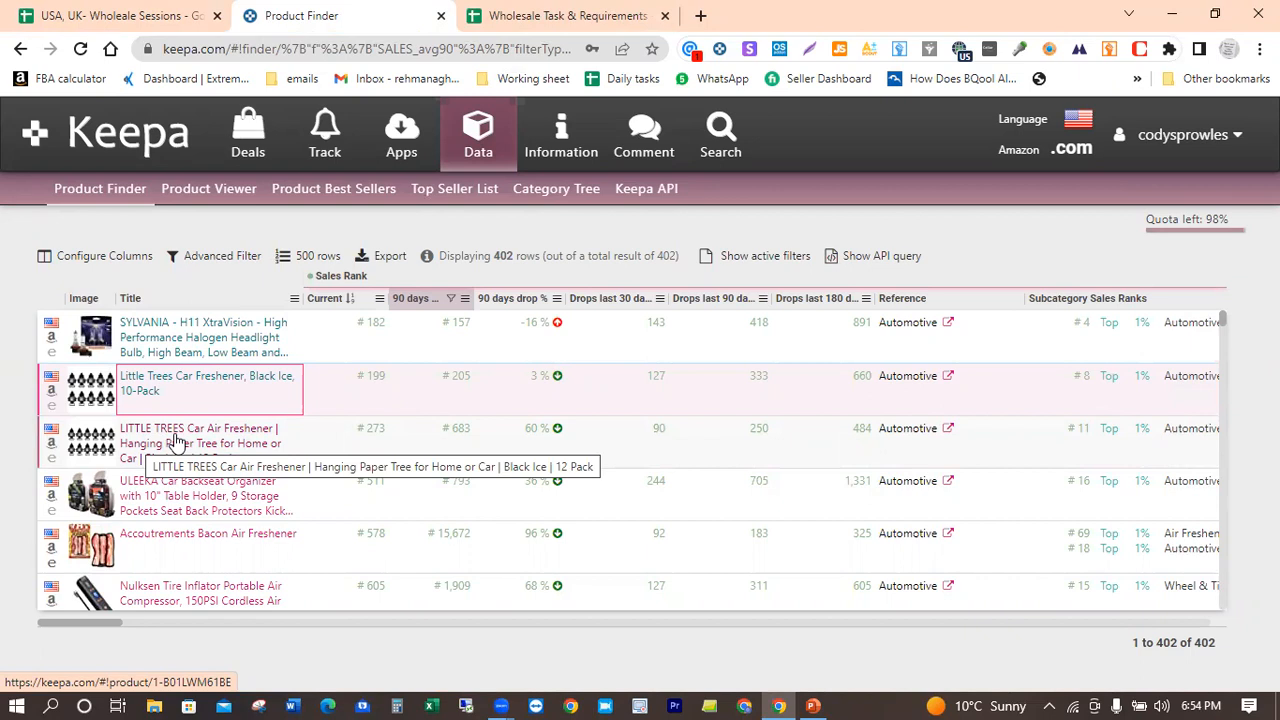
pyautogui.click(123, 12)
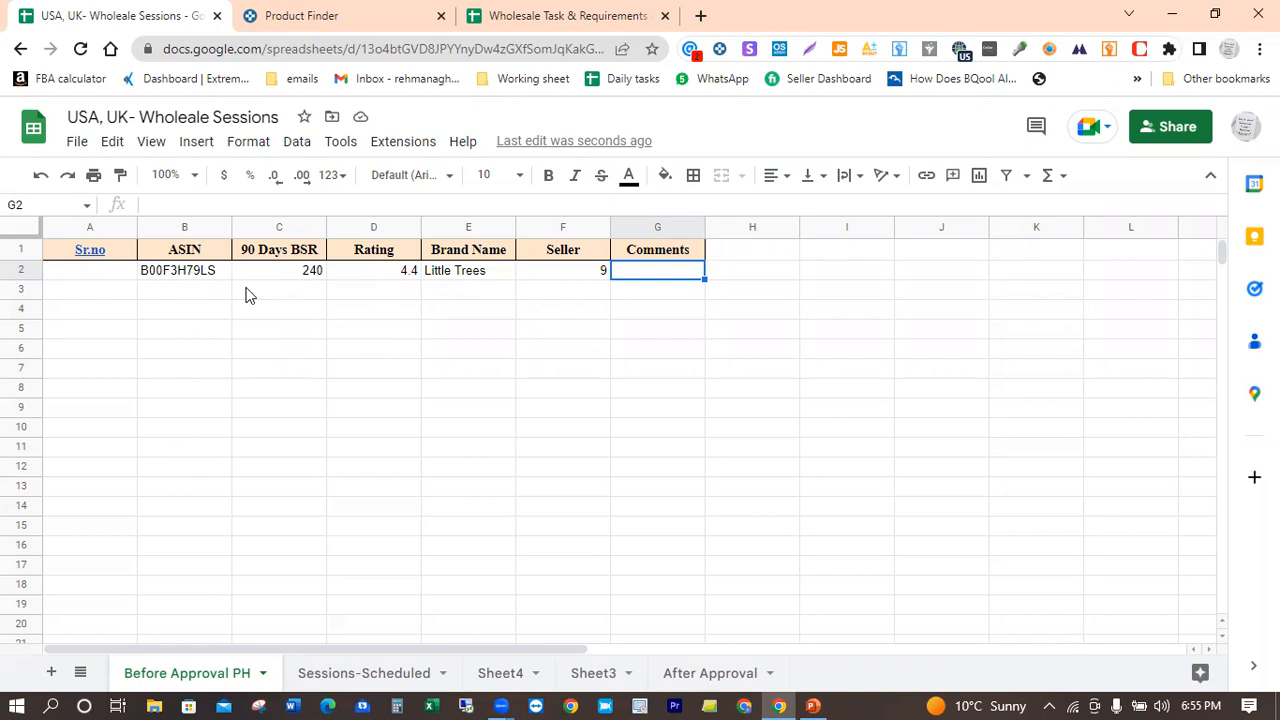
pyautogui.click(372, 12)
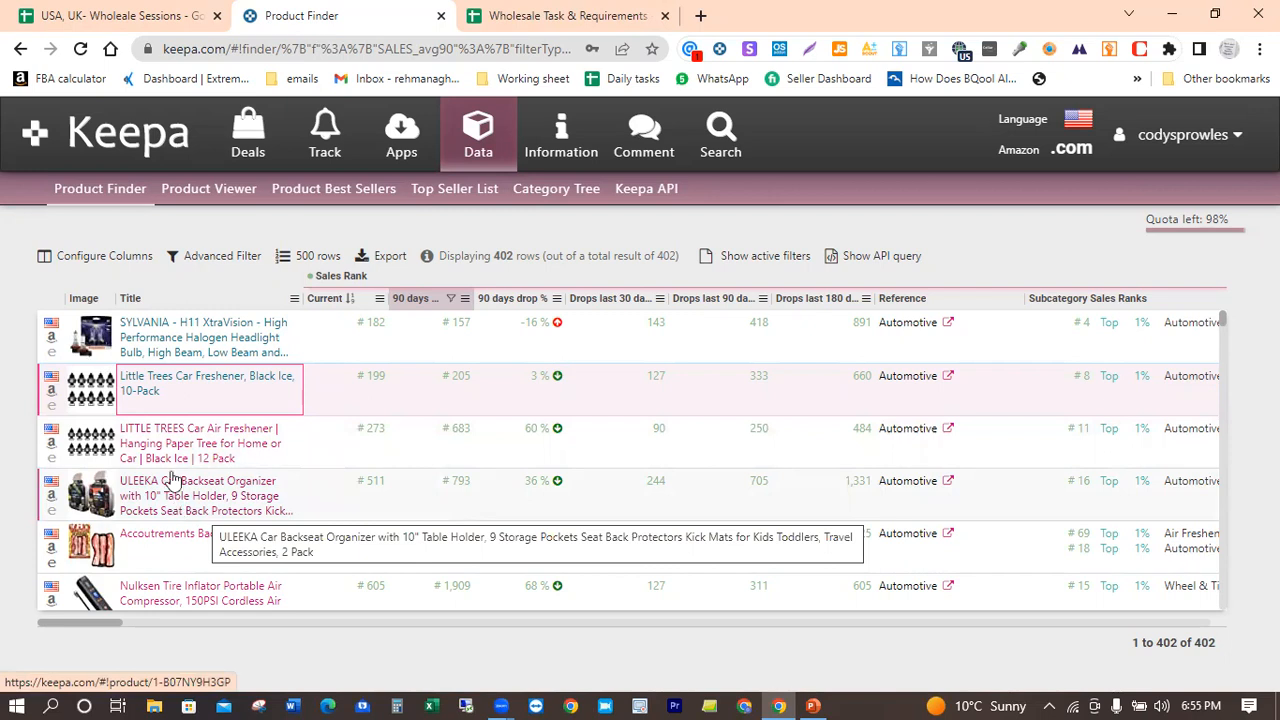
pyautogui.moveTo(90, 495)
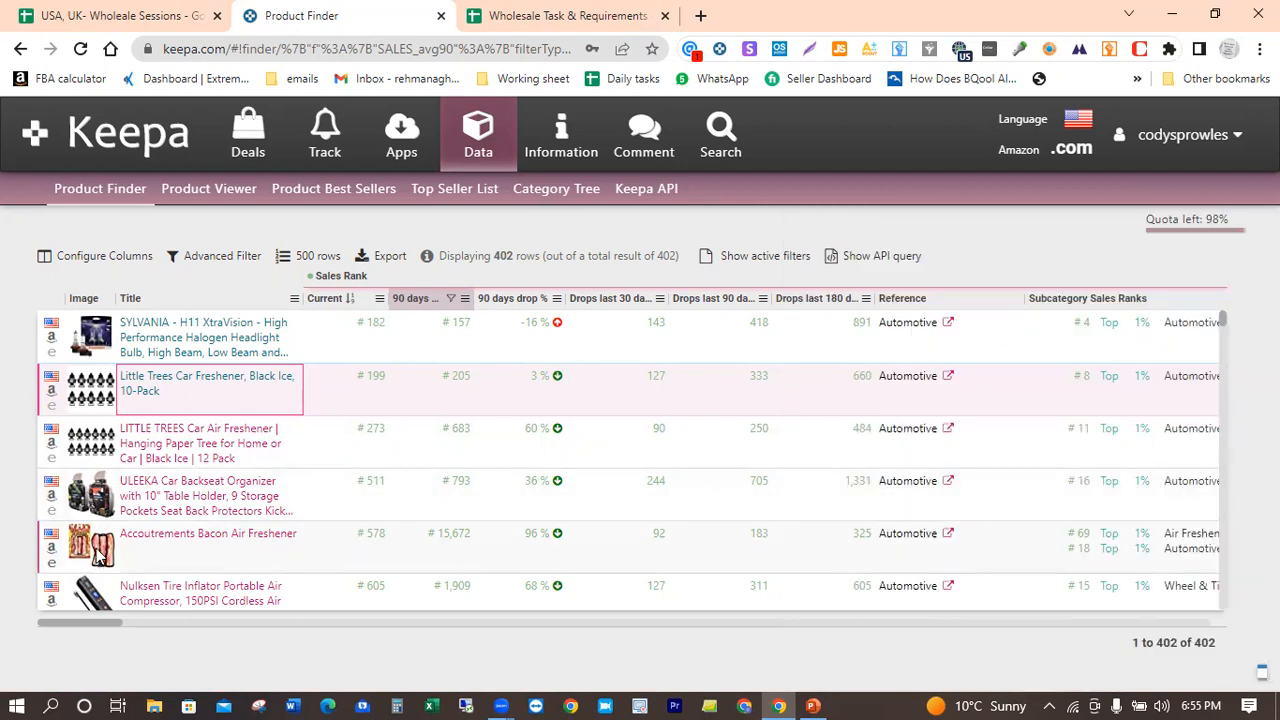
pyautogui.moveTo(102, 550)
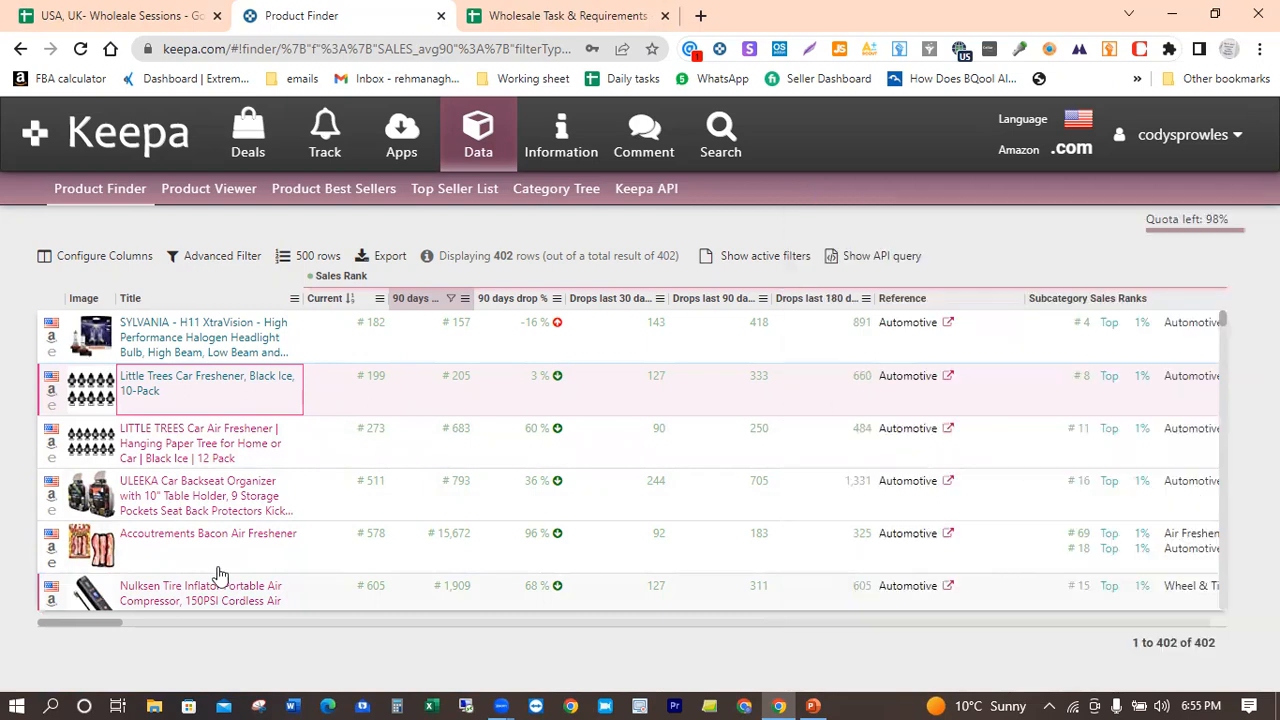
pyautogui.scroll(-3, 1222, 369)
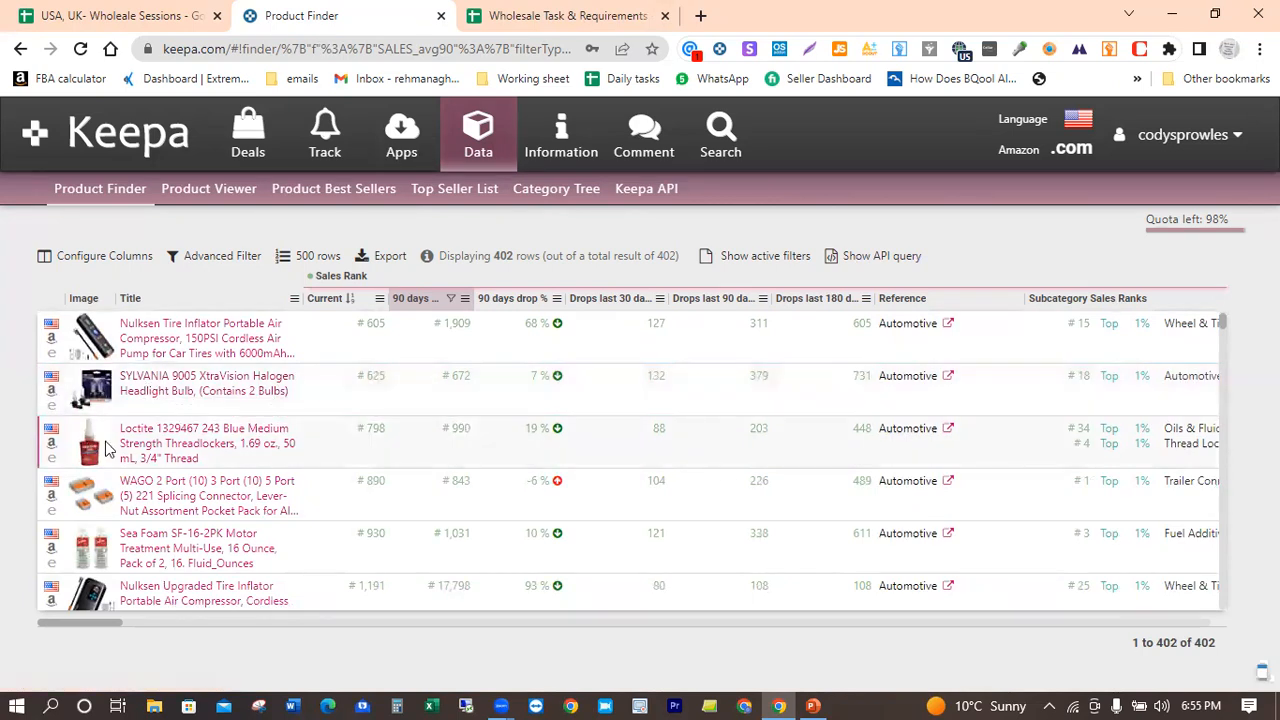
pyautogui.moveTo(90, 450)
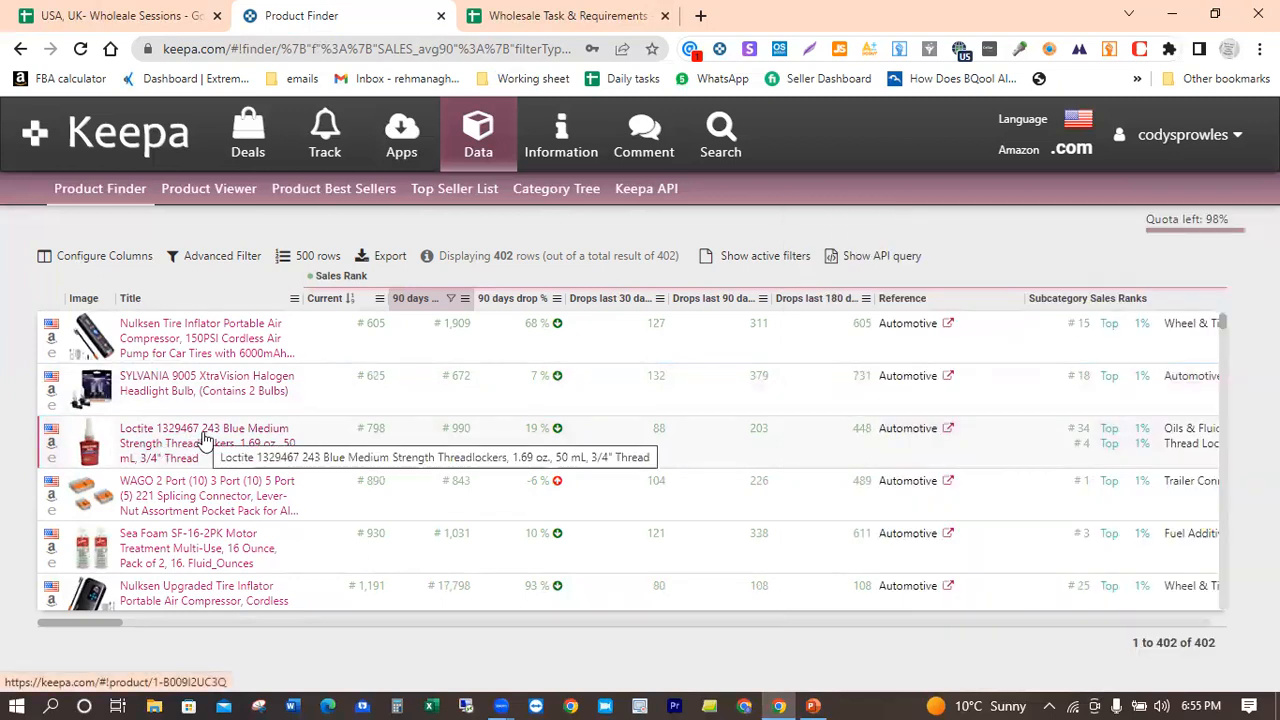
pyautogui.click(203, 440)
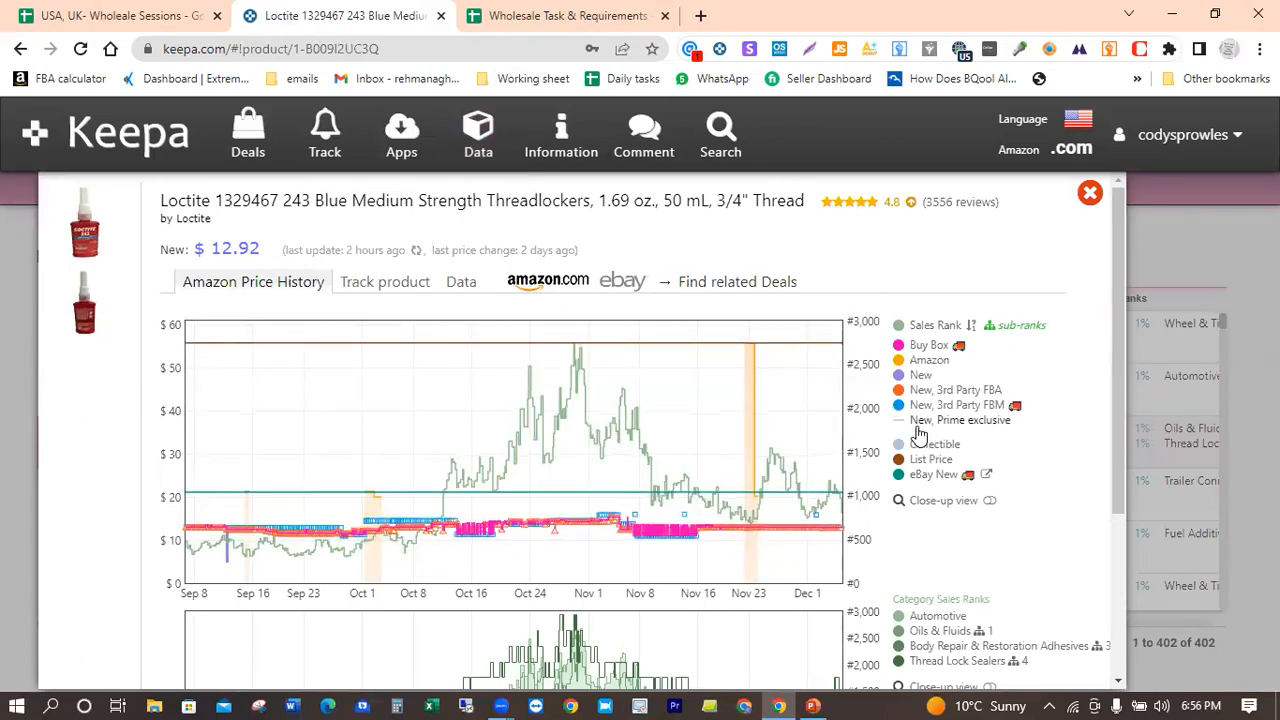
# Step: Examine the threadlocker's Amazon price history, including the late-November Amazon offer, and look through its product details
pyautogui.moveTo(905, 410)
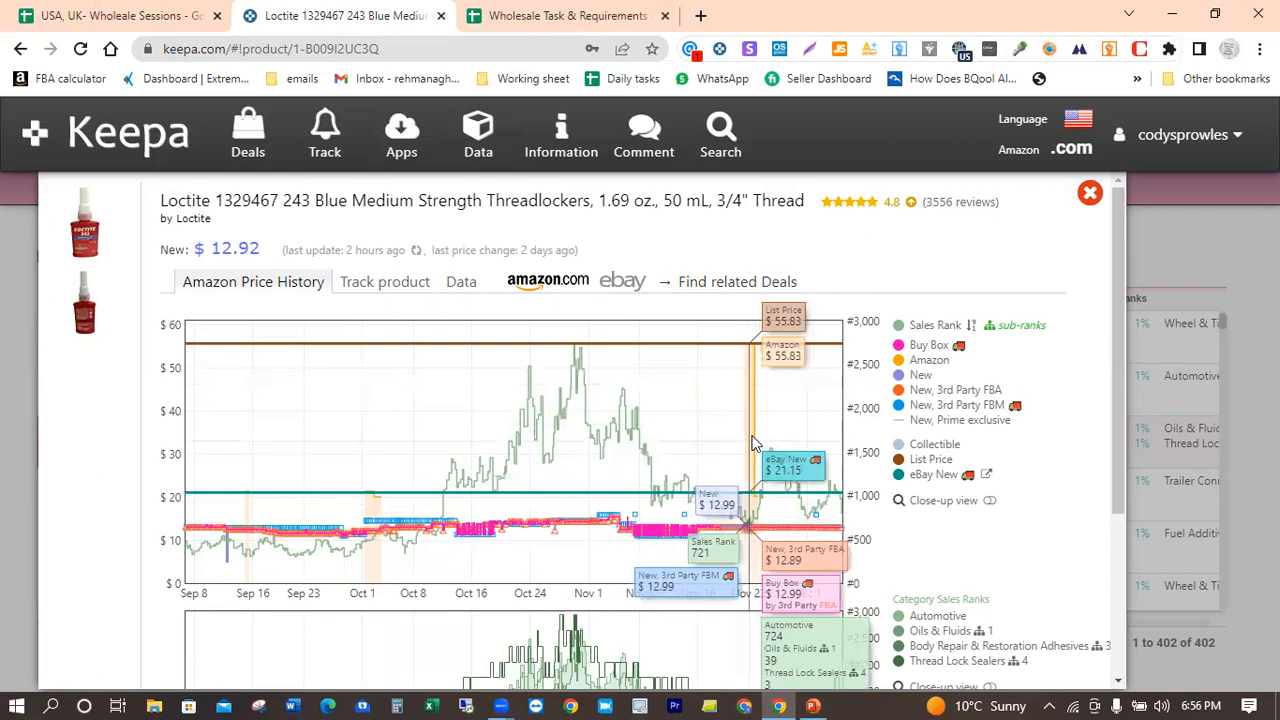
pyautogui.click(456, 289)
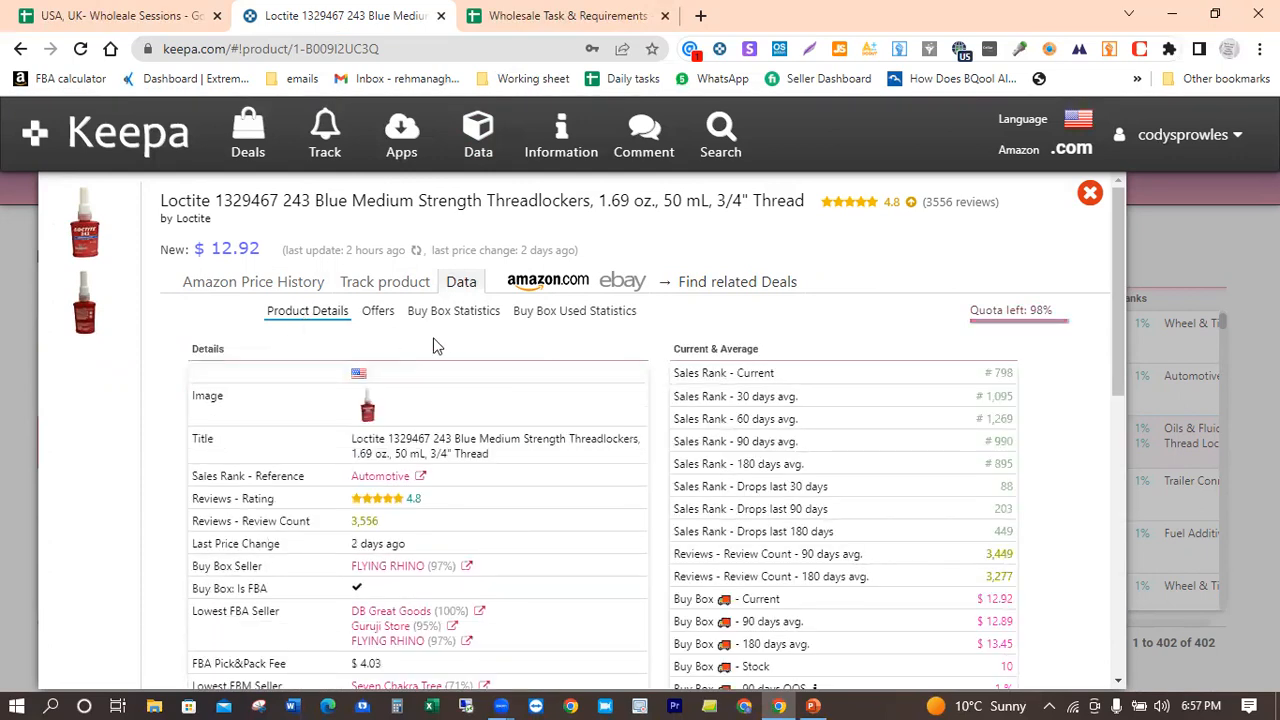
pyautogui.scroll(-5, 435, 346)
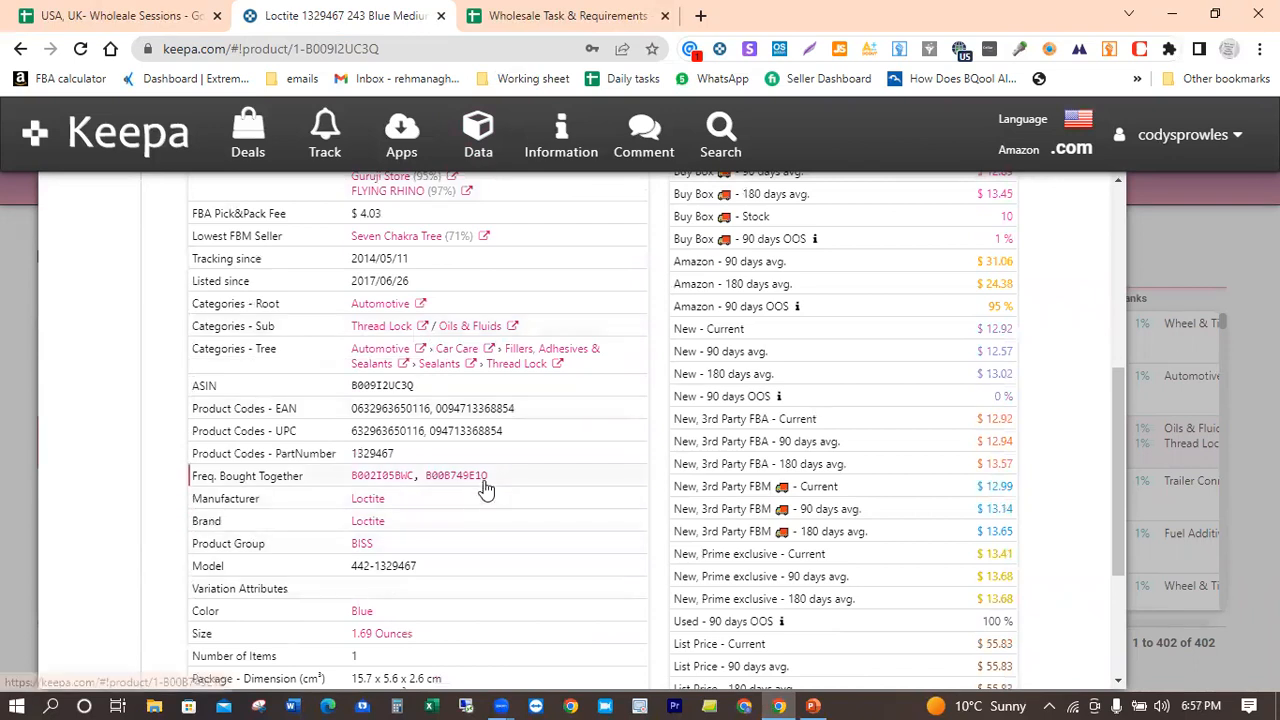
pyautogui.scroll(3, 487, 488)
pyautogui.scroll(2, 487, 488)
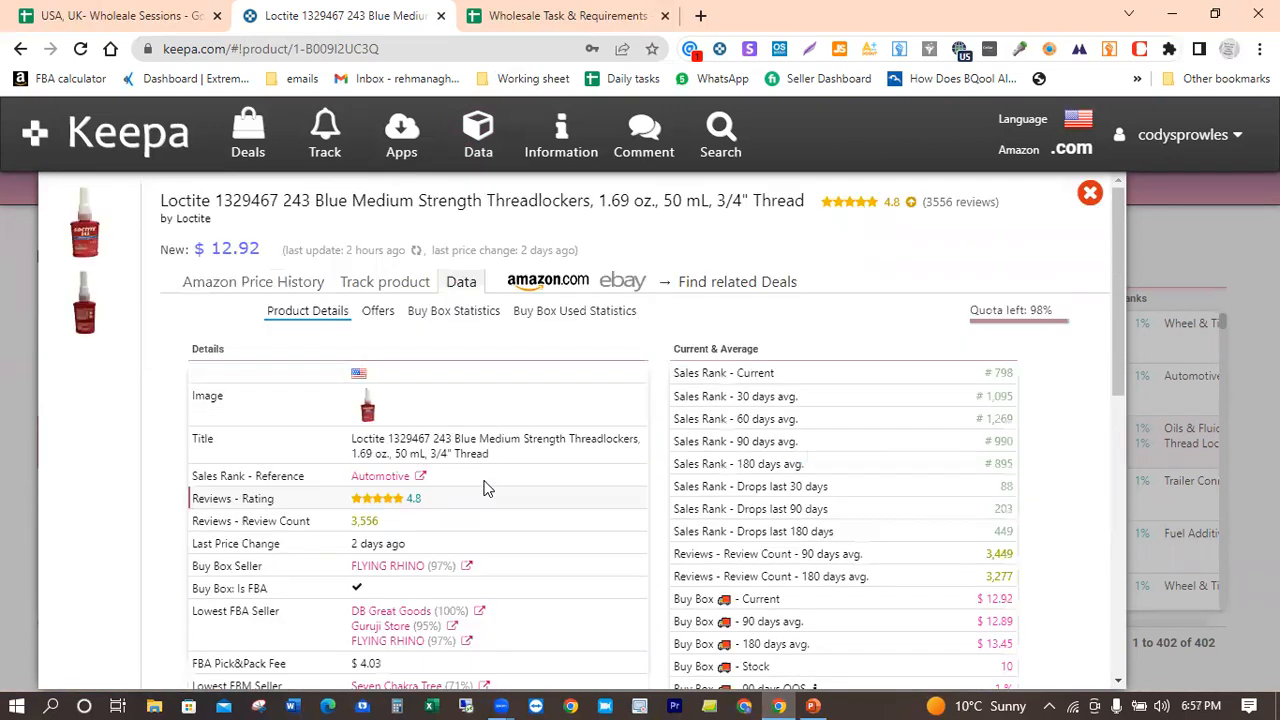
# Step: Review the threadlocker's Buy Box statistics and filter its offers to Prime shipping and New condition, excluding Collectible and Like New
pyautogui.click(457, 314)
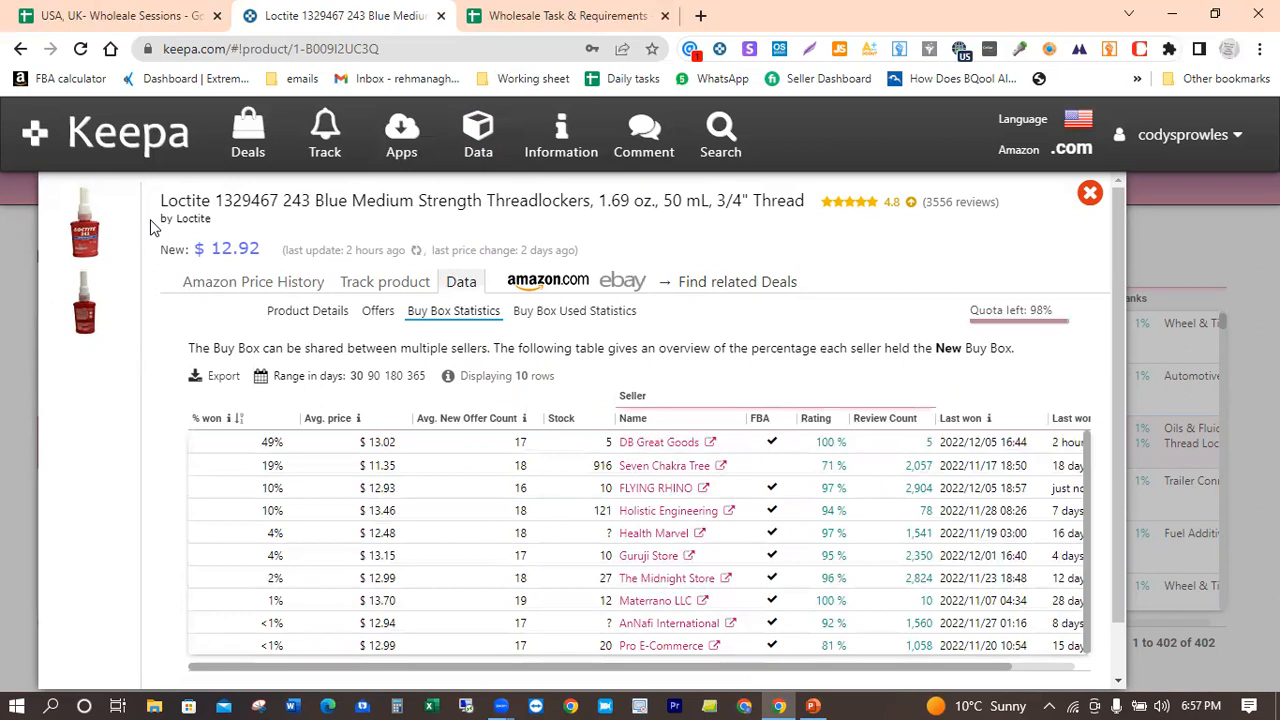
pyautogui.click(379, 315)
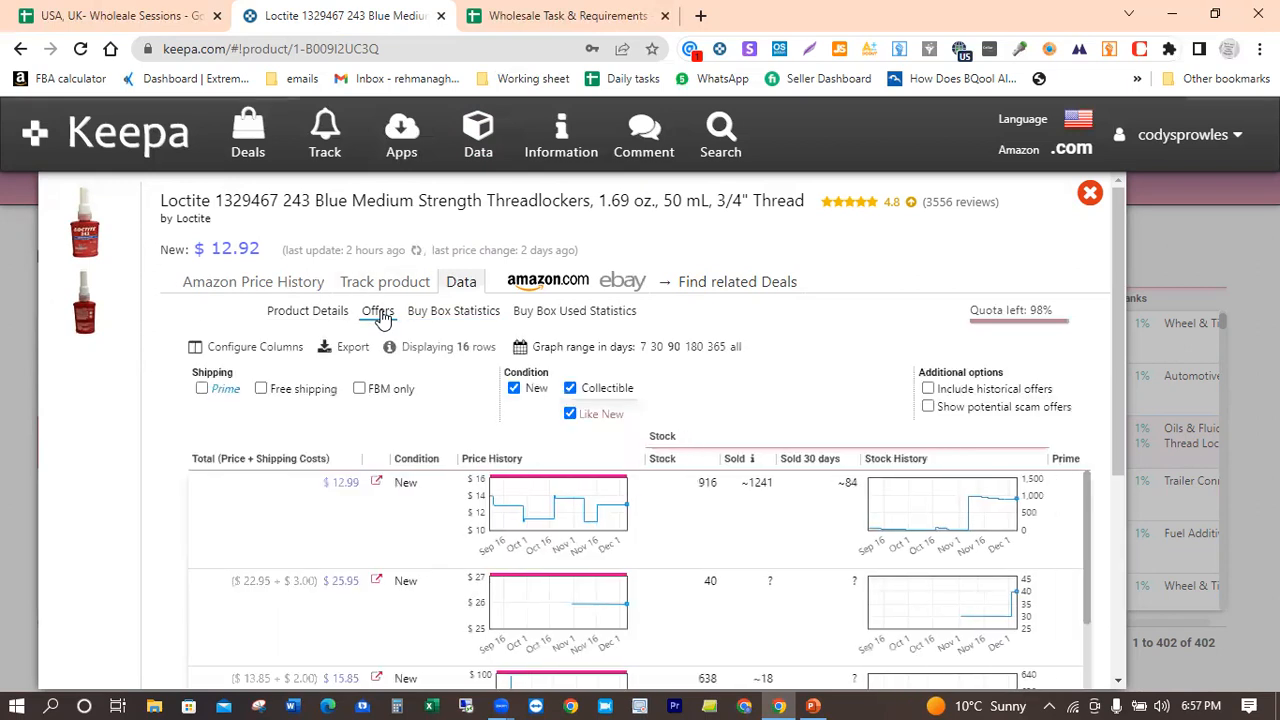
pyautogui.click(570, 389)
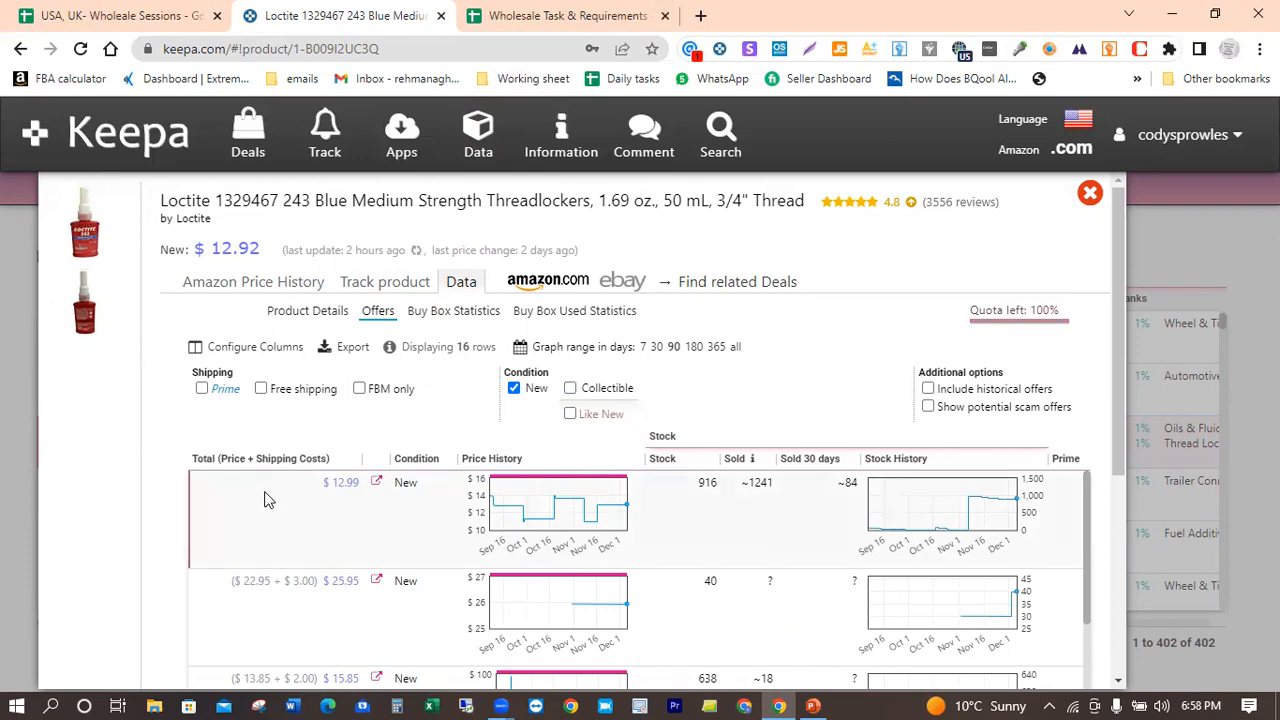
pyautogui.click(201, 389)
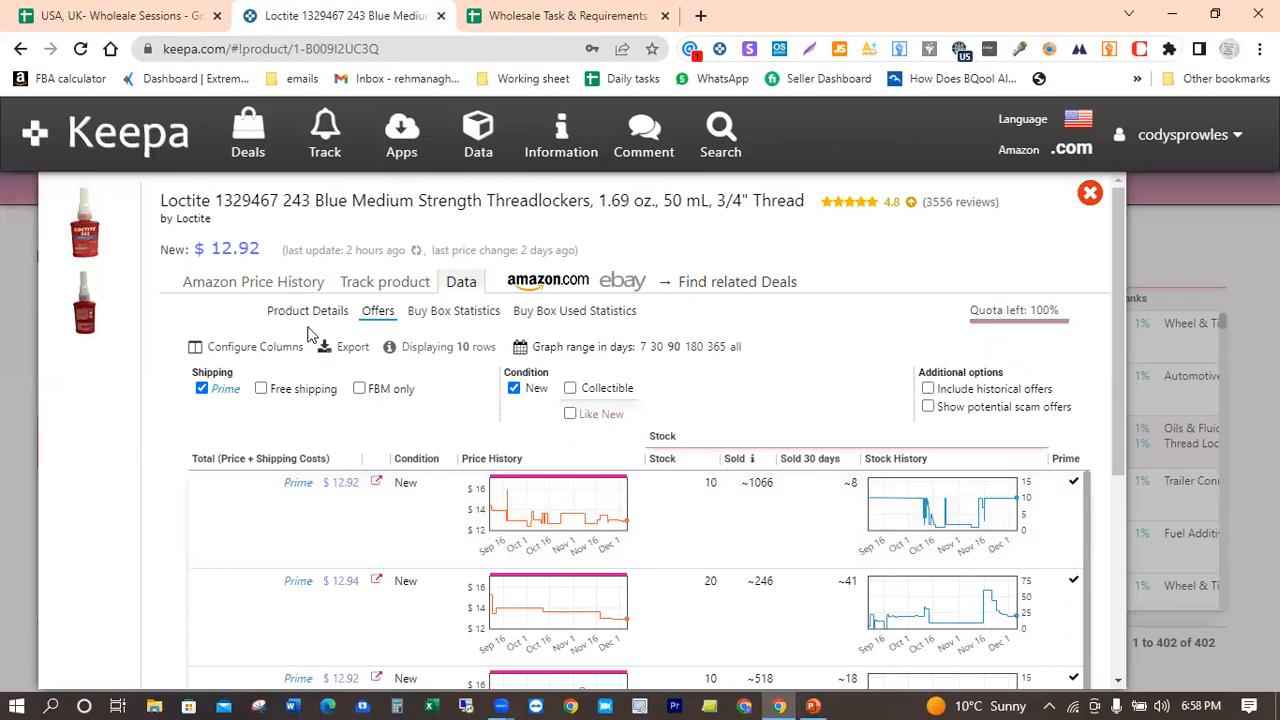
# Step: Inspect the seller offer details at a mid-November point of the threadlocker's Amazon price history
pyautogui.click(240, 288)
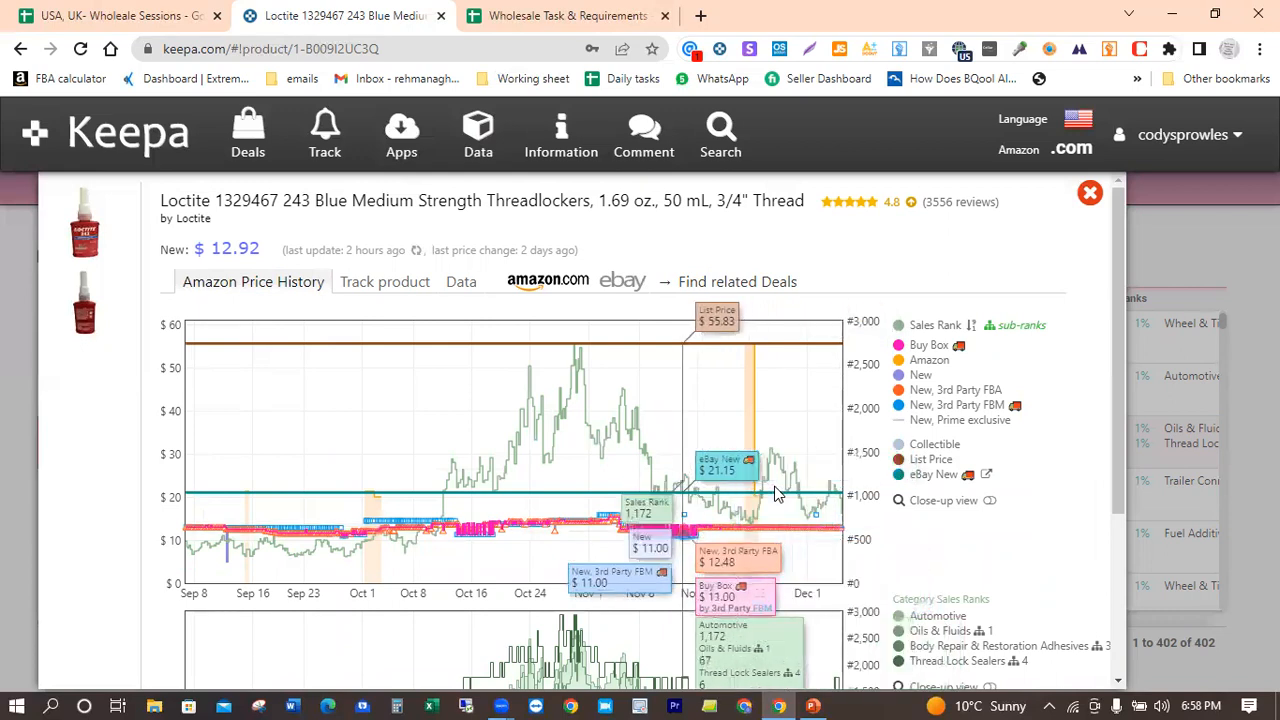
pyautogui.click(775, 488)
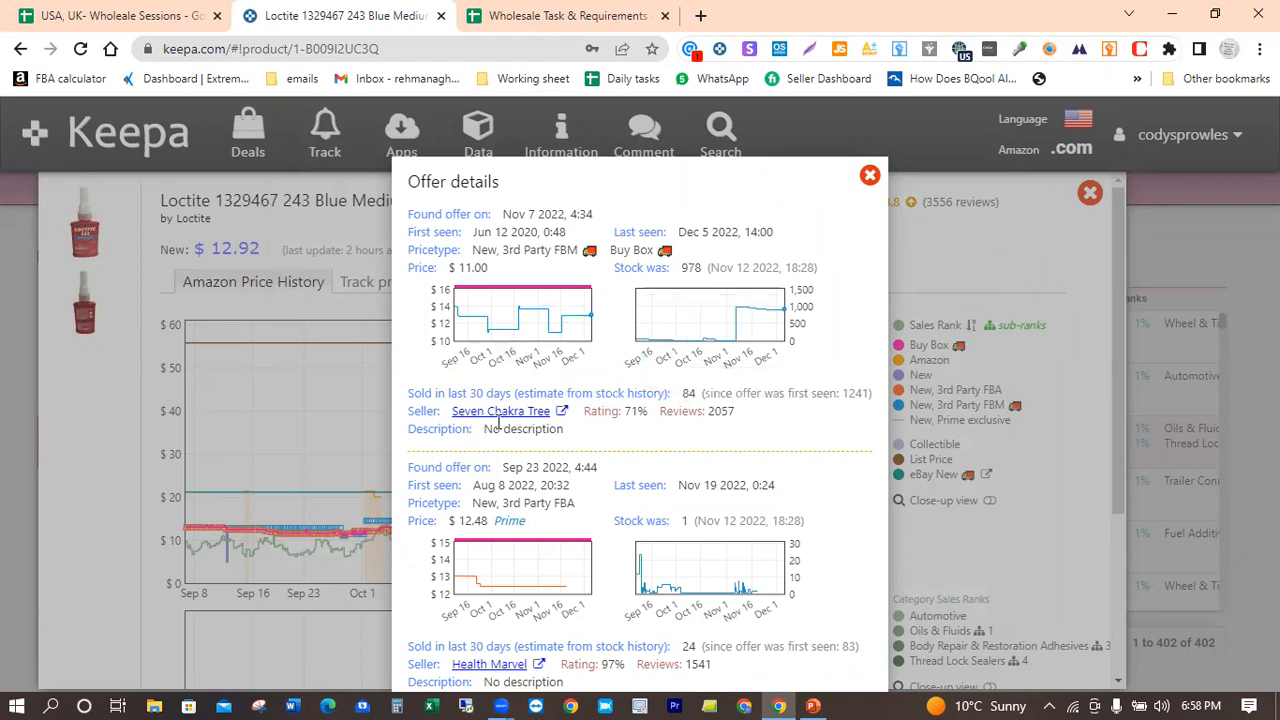
pyautogui.click(869, 178)
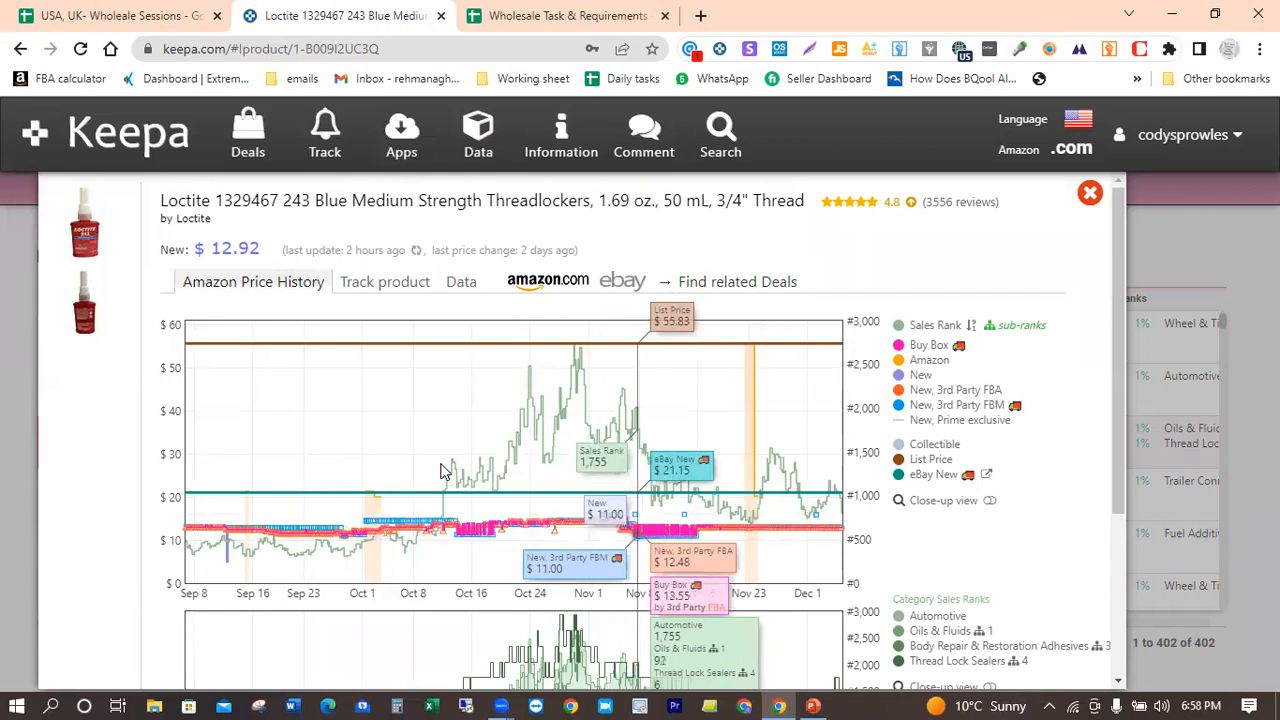
# Step: Review the threadlocker's full product details, including its sales ranks, price averages, ASIN and live offer counts
pyautogui.click(461, 283)
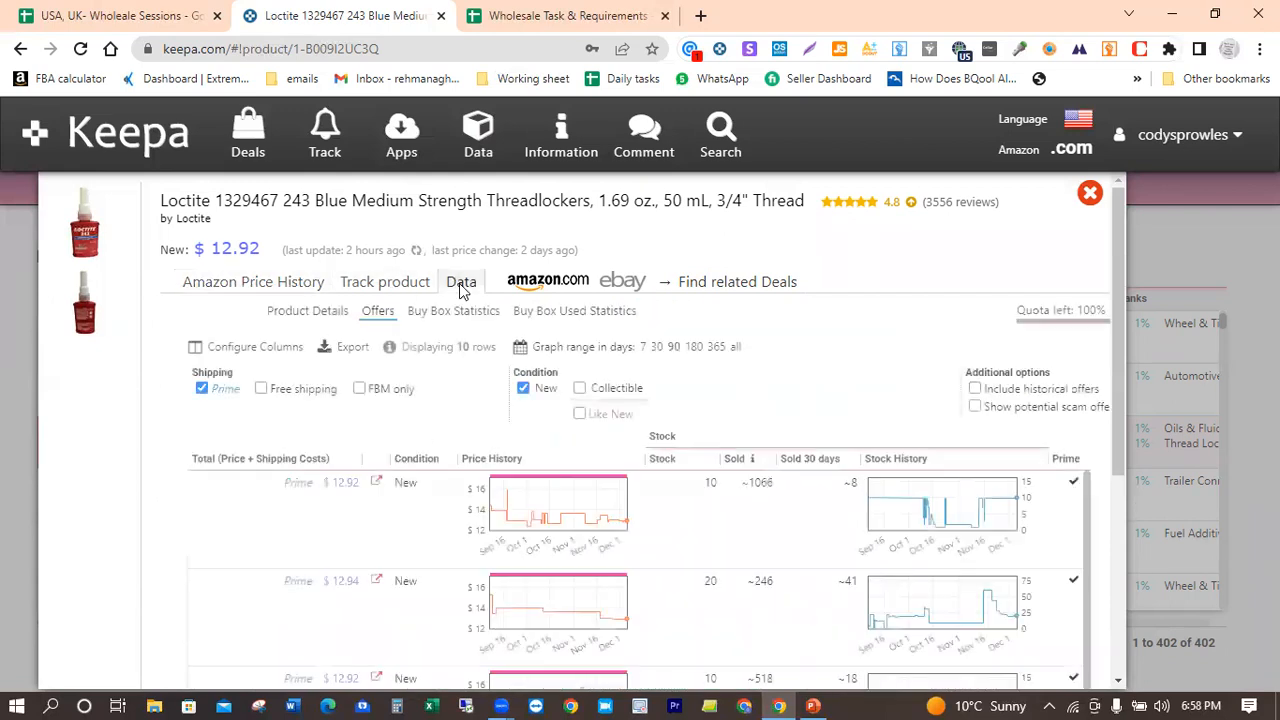
pyautogui.click(316, 312)
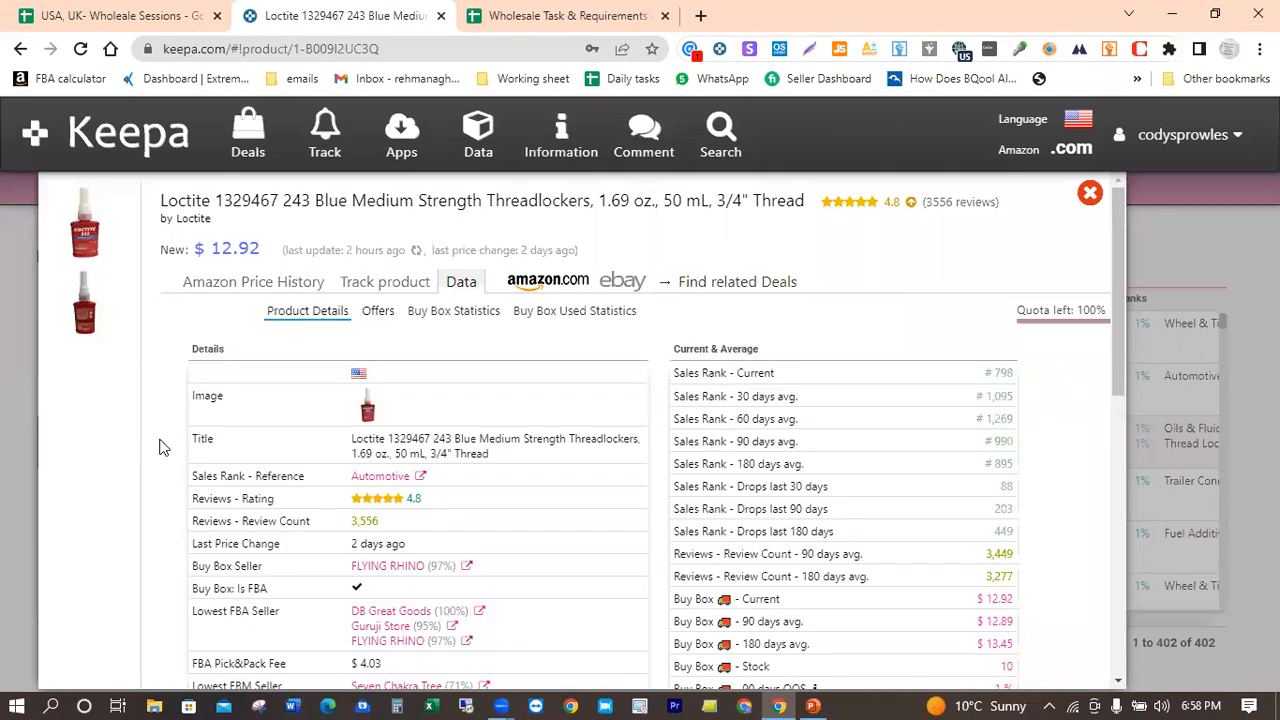
pyautogui.scroll(-3, 159, 447)
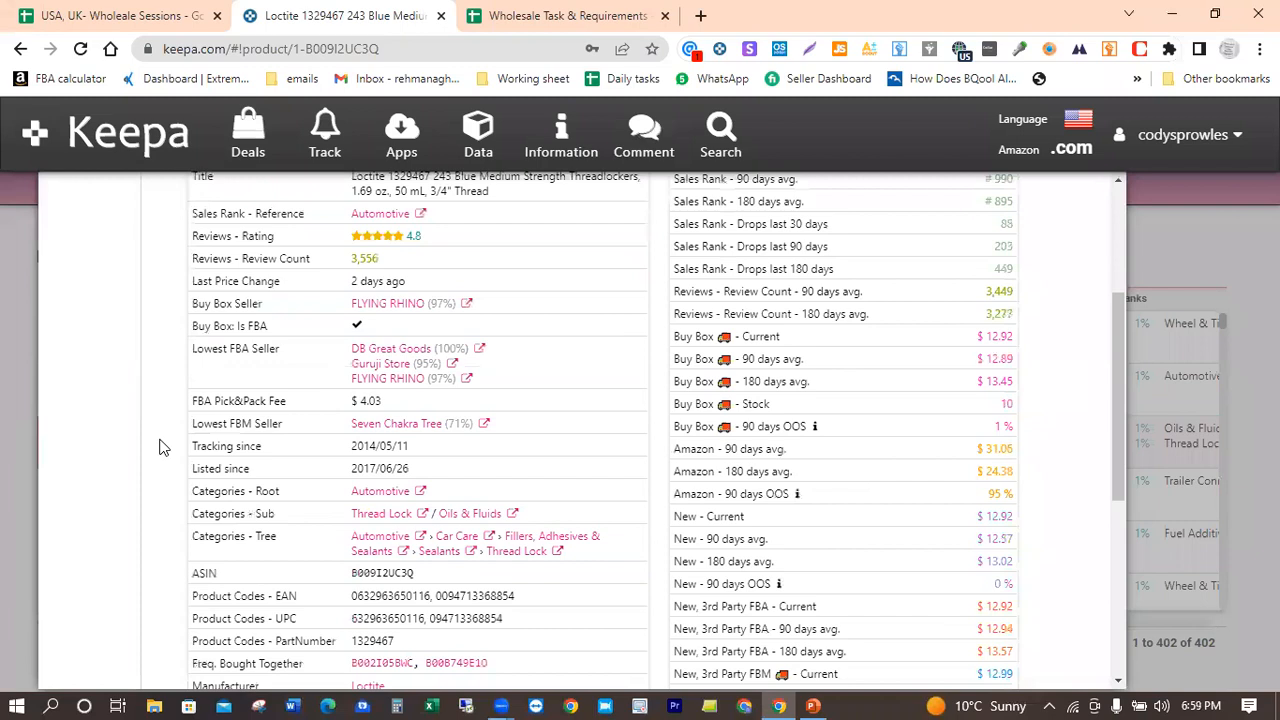
pyautogui.scroll(1, 159, 447)
pyautogui.scroll(-4, 159, 447)
pyautogui.scroll(-1, 159, 447)
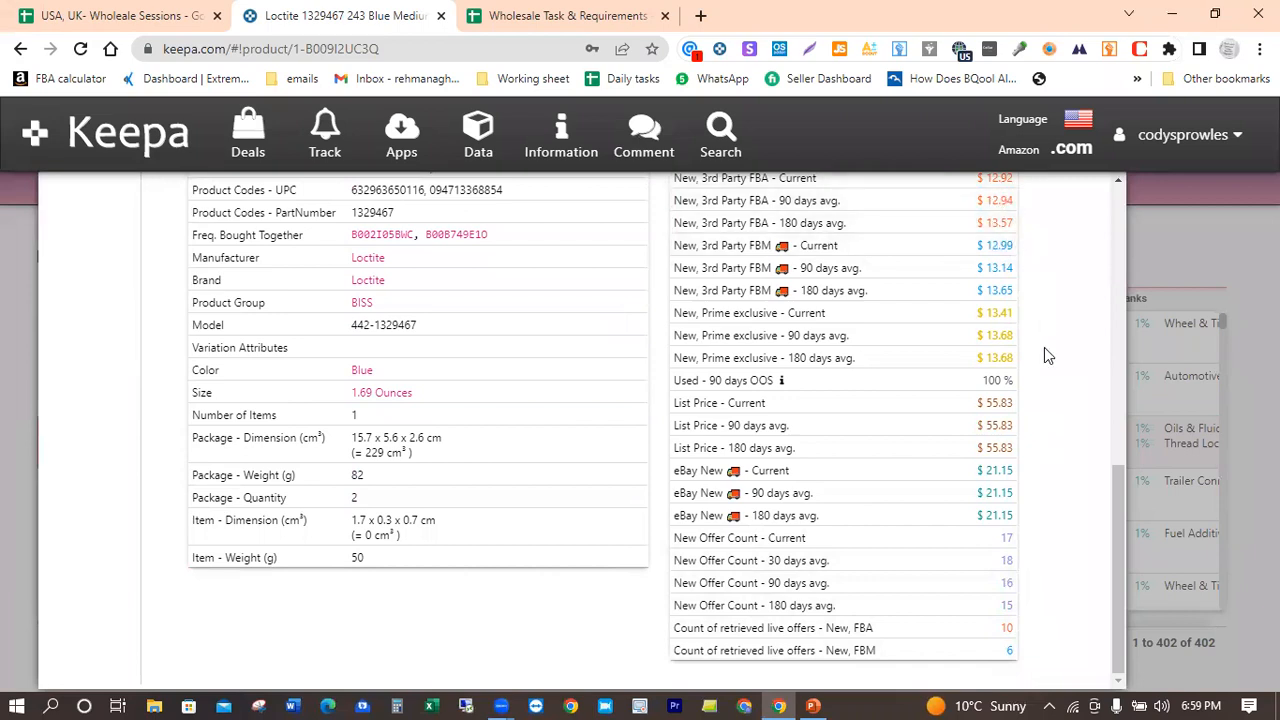
pyautogui.scroll(3, 1044, 350)
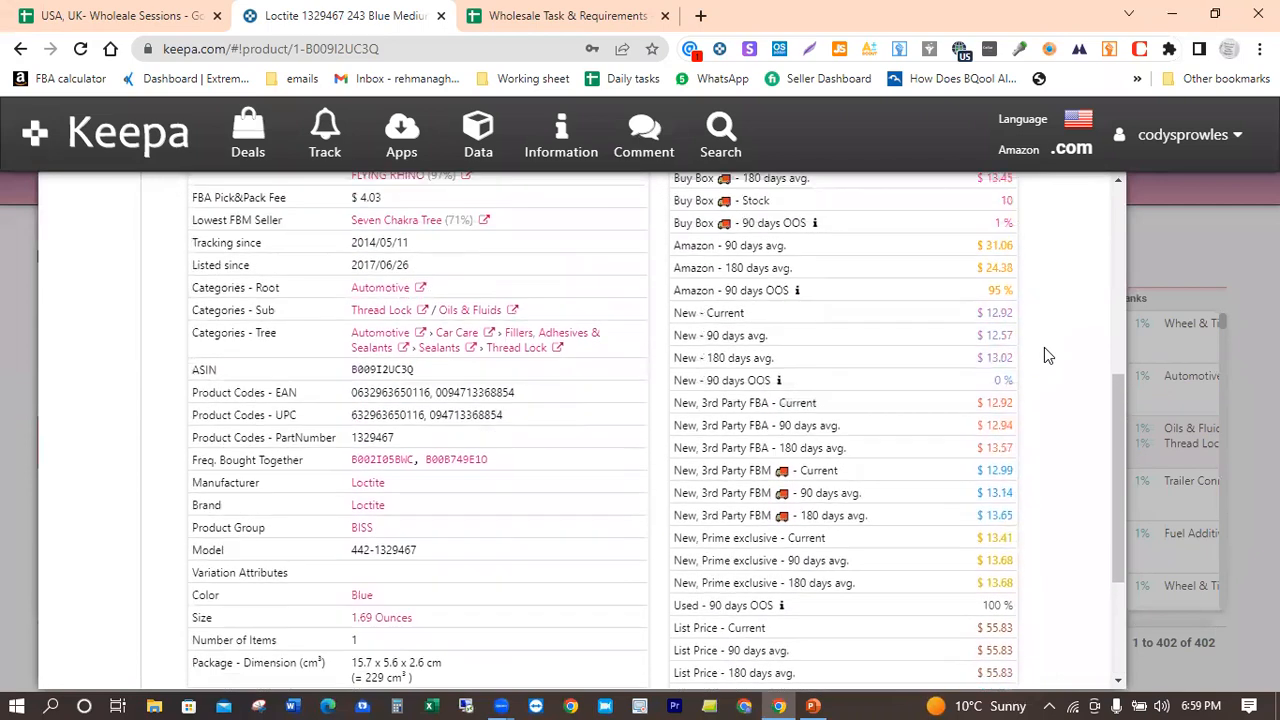
pyautogui.scroll(5, 1044, 350)
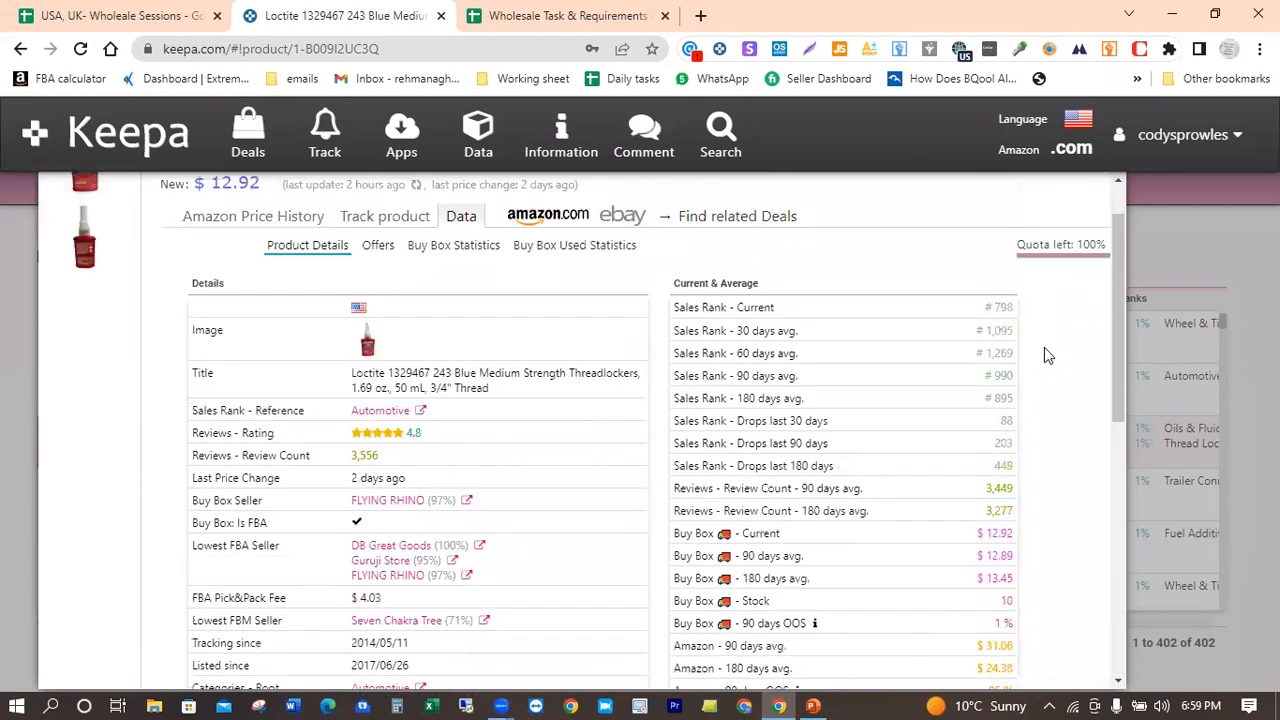
# Step: Copy the threadlocker's ASIN B009I2UC3Q from its Keepa product details and paste it into cell B3 of the Google Sheet
pyautogui.scroll(1, 1044, 352)
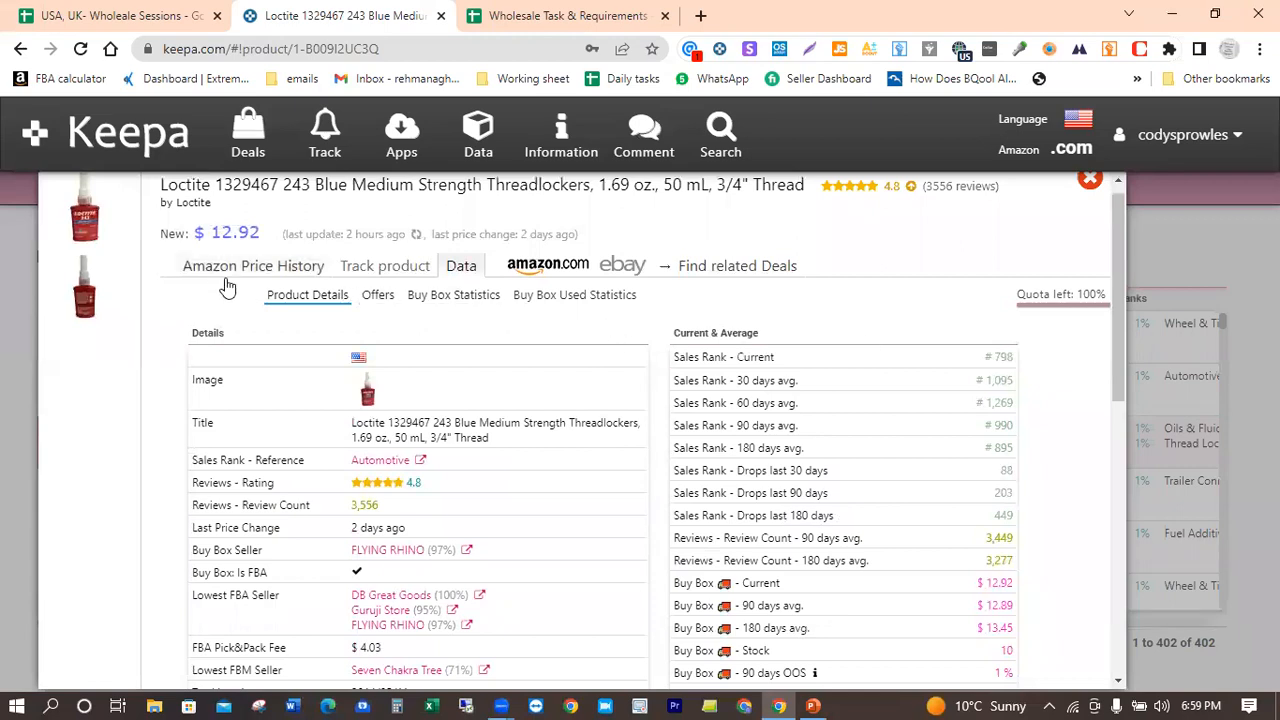
pyautogui.scroll(-3, 532, 336)
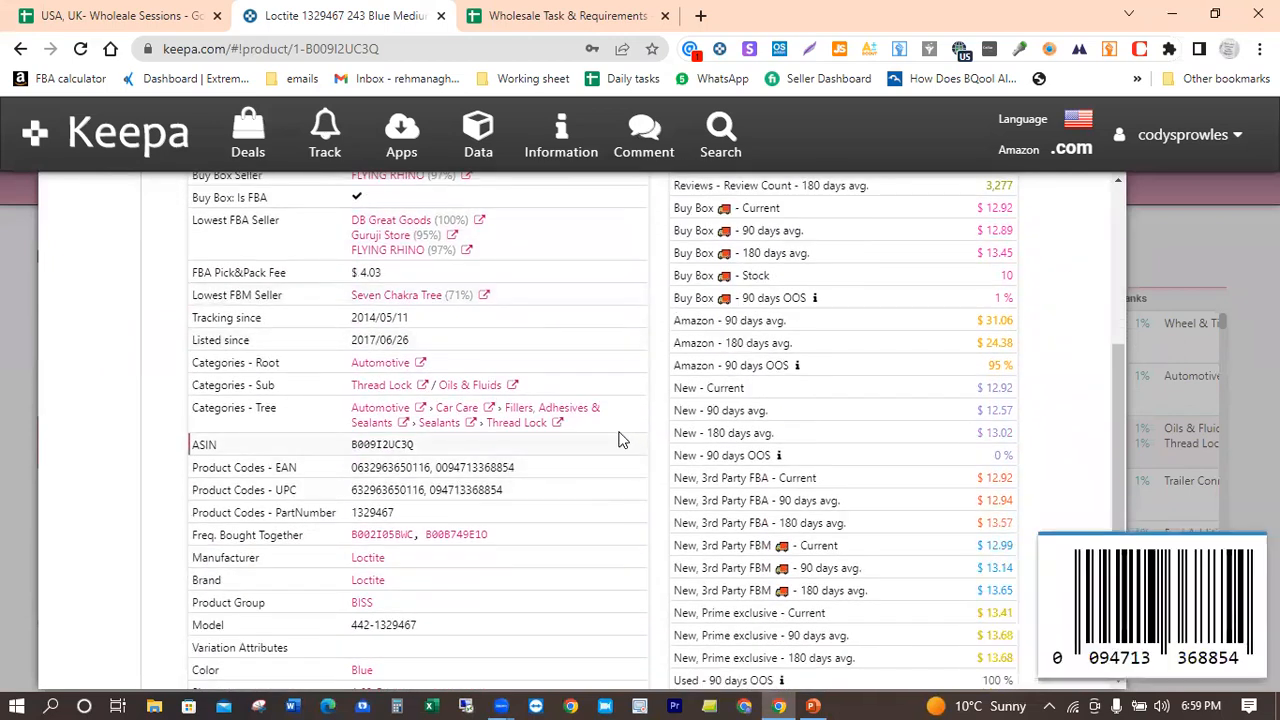
pyautogui.moveTo(606, 443)
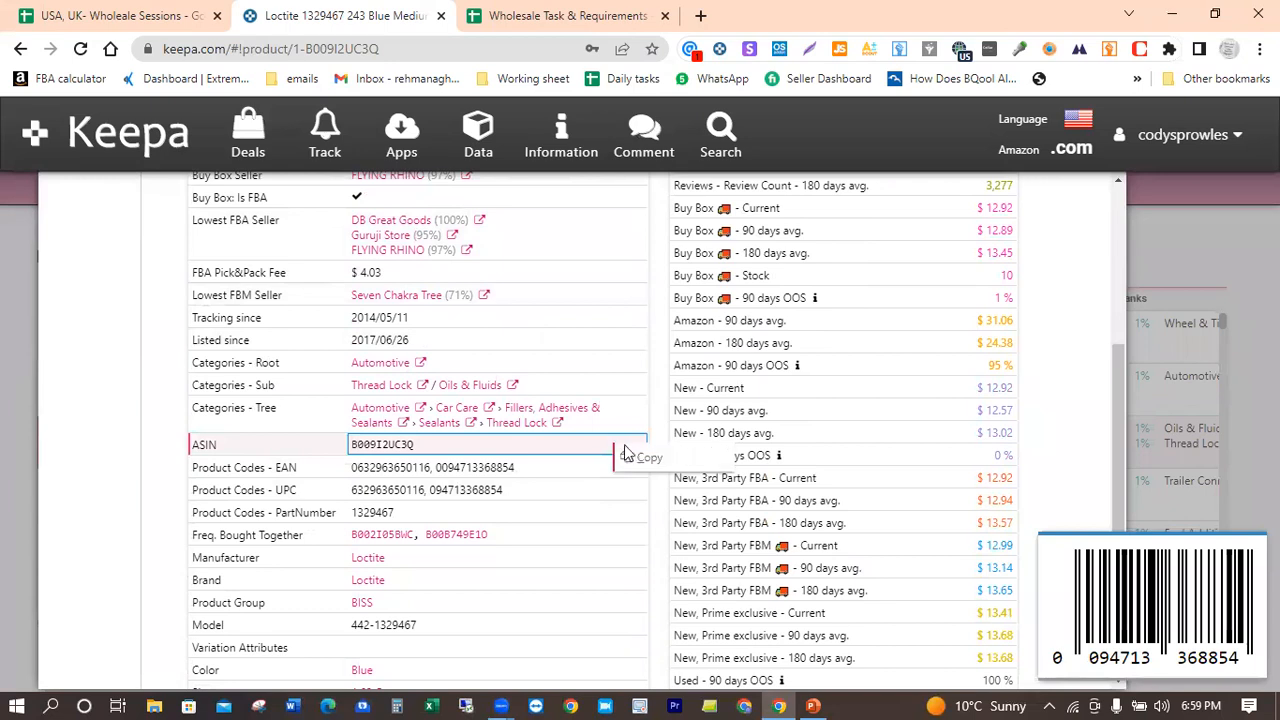
pyautogui.click(648, 460)
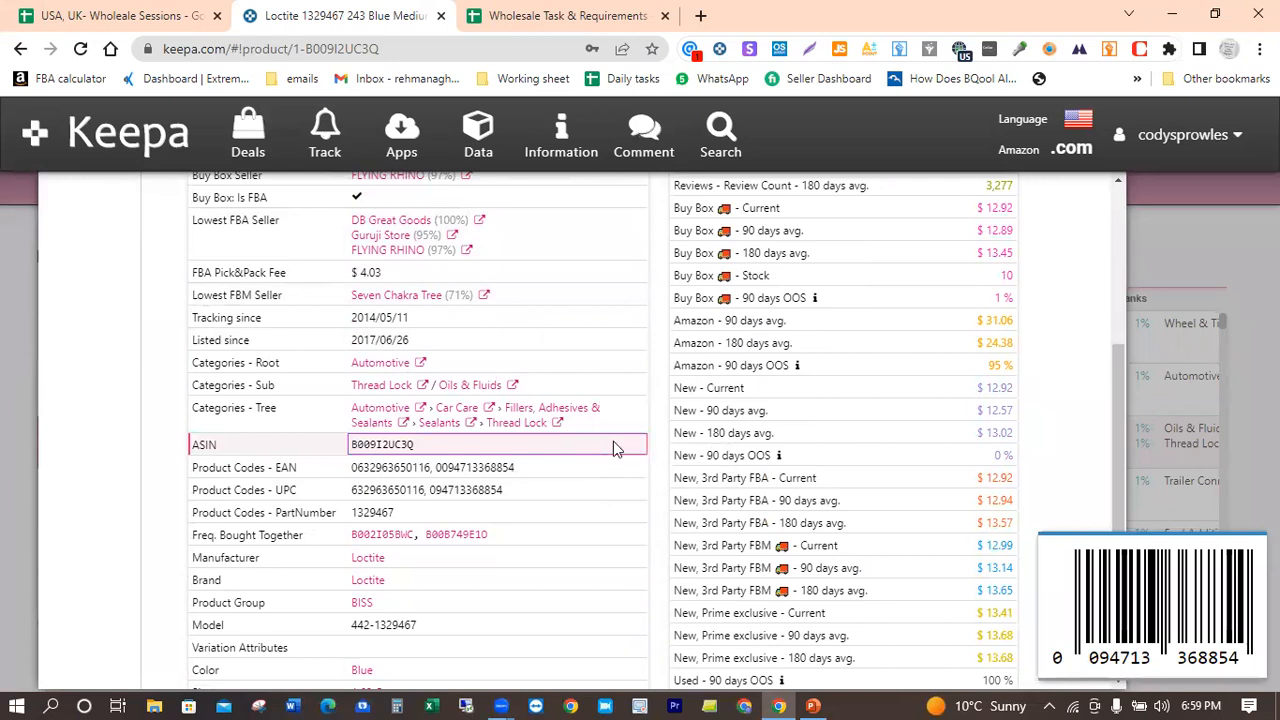
pyautogui.click(547, 12)
pyautogui.click(113, 10)
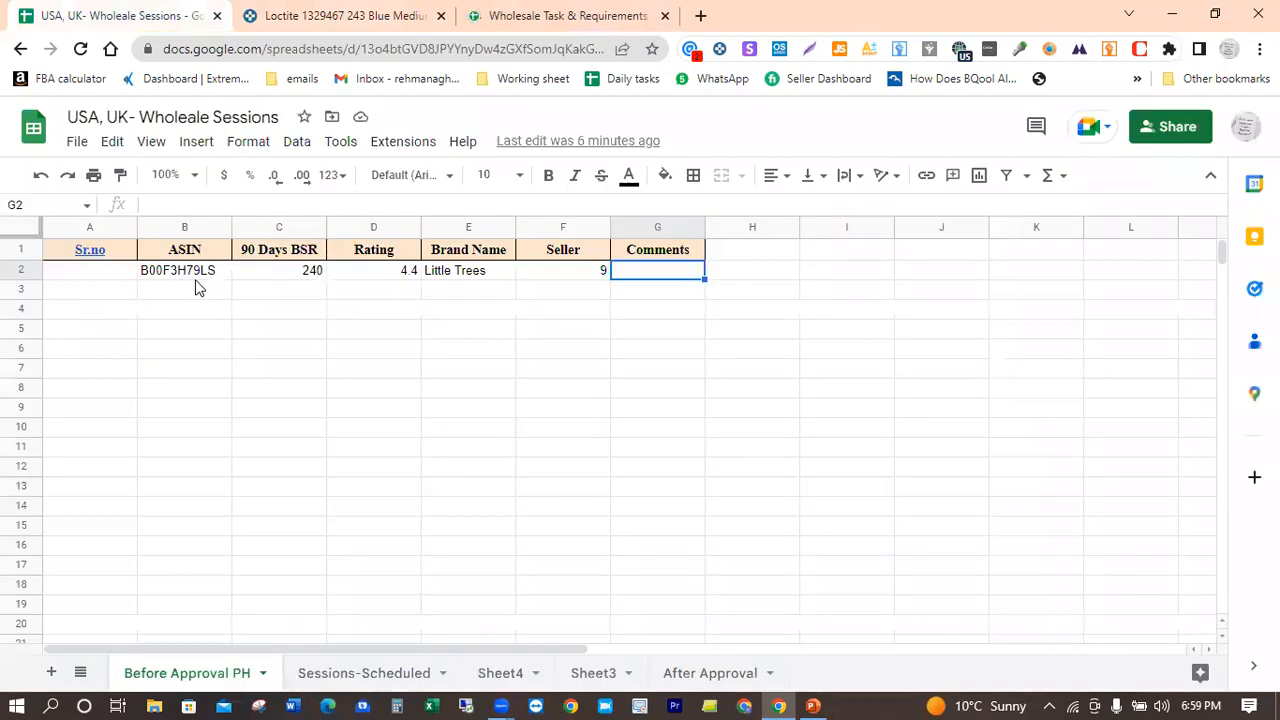
pyautogui.click(184, 290)
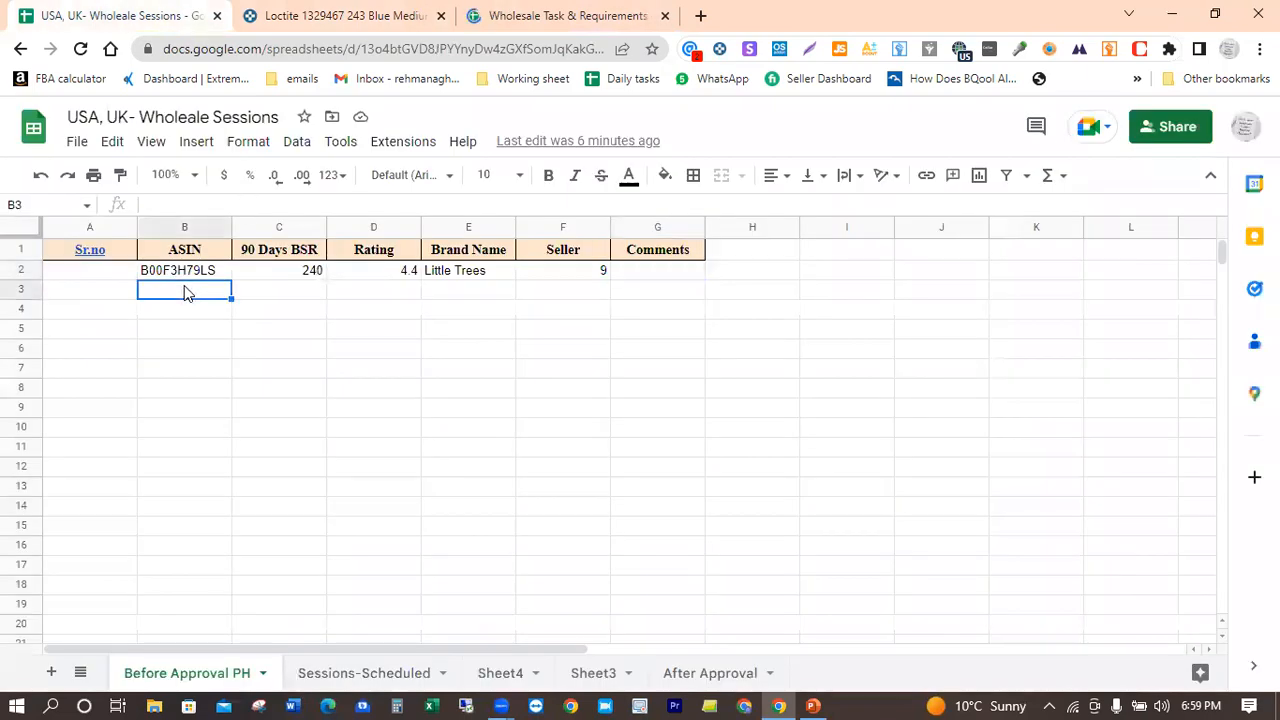
pyautogui.hotkey('ctrl', 'v')
pyautogui.press('Tab')
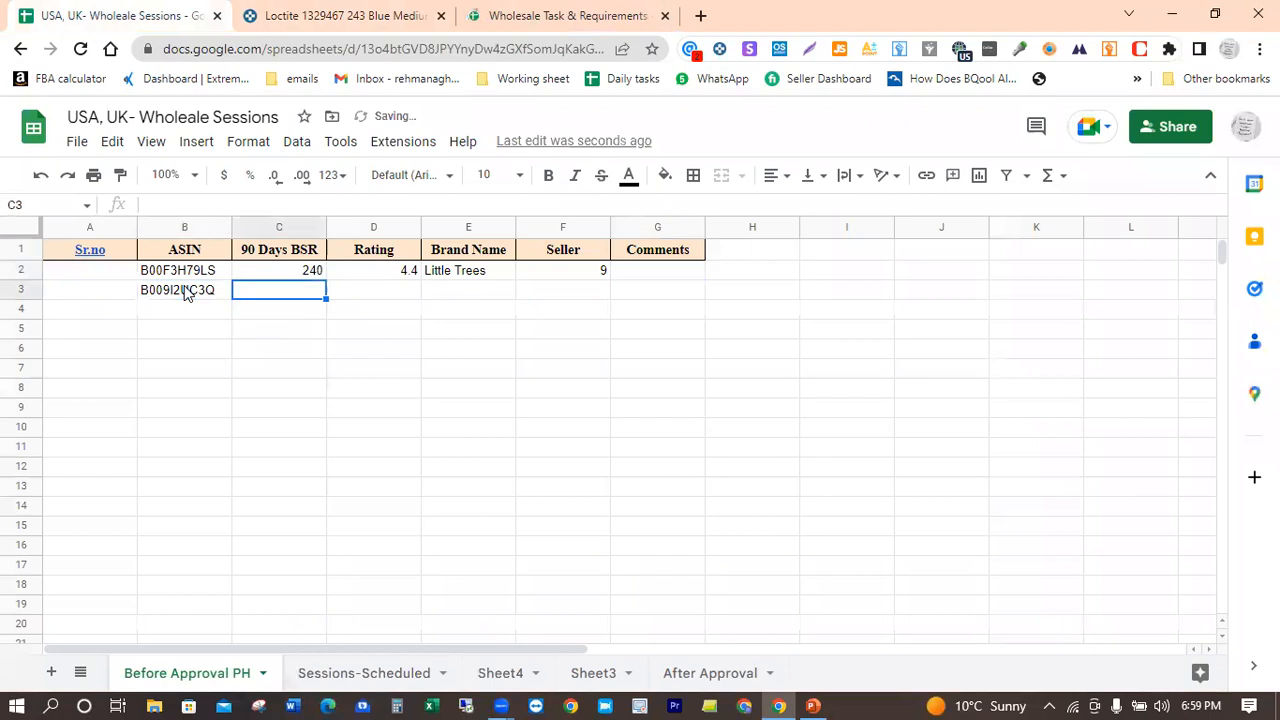
# Step: Copy the manufacturer name Loctite from the Keepa product details and enter 990 as the threadlocker's 90 Days BSR in the sheet
pyautogui.click(340, 15)
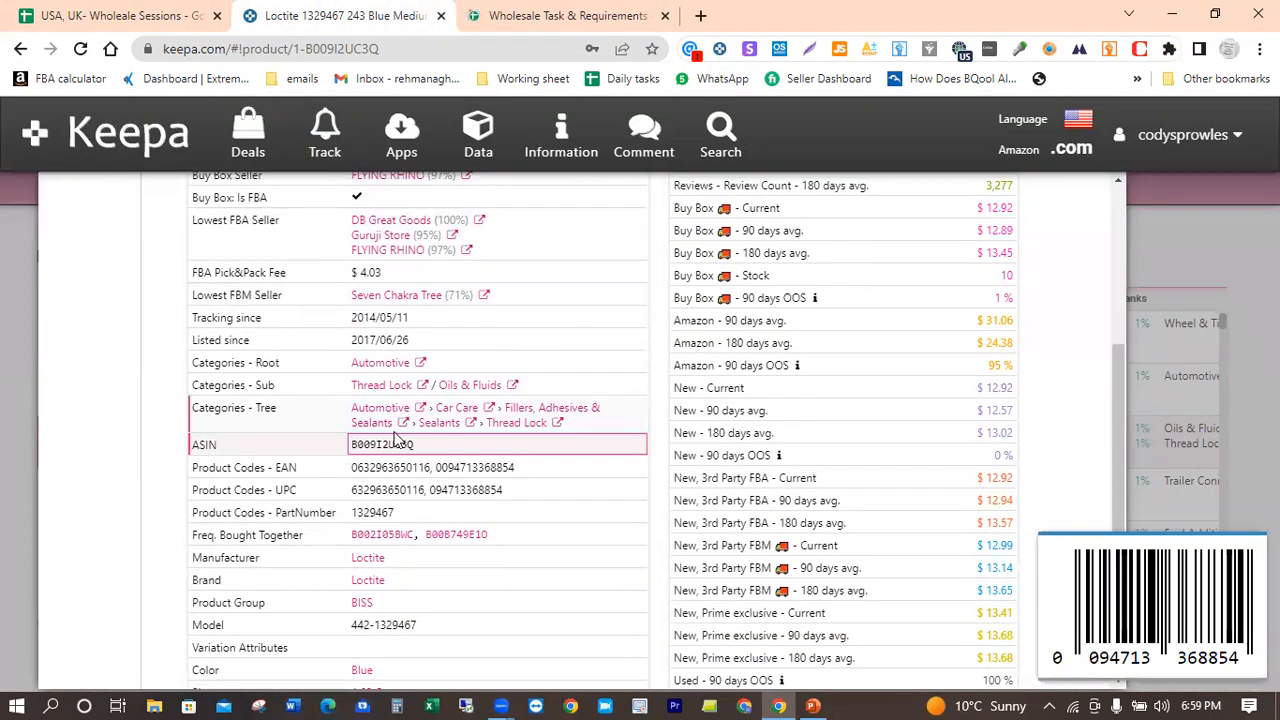
pyautogui.click(416, 568)
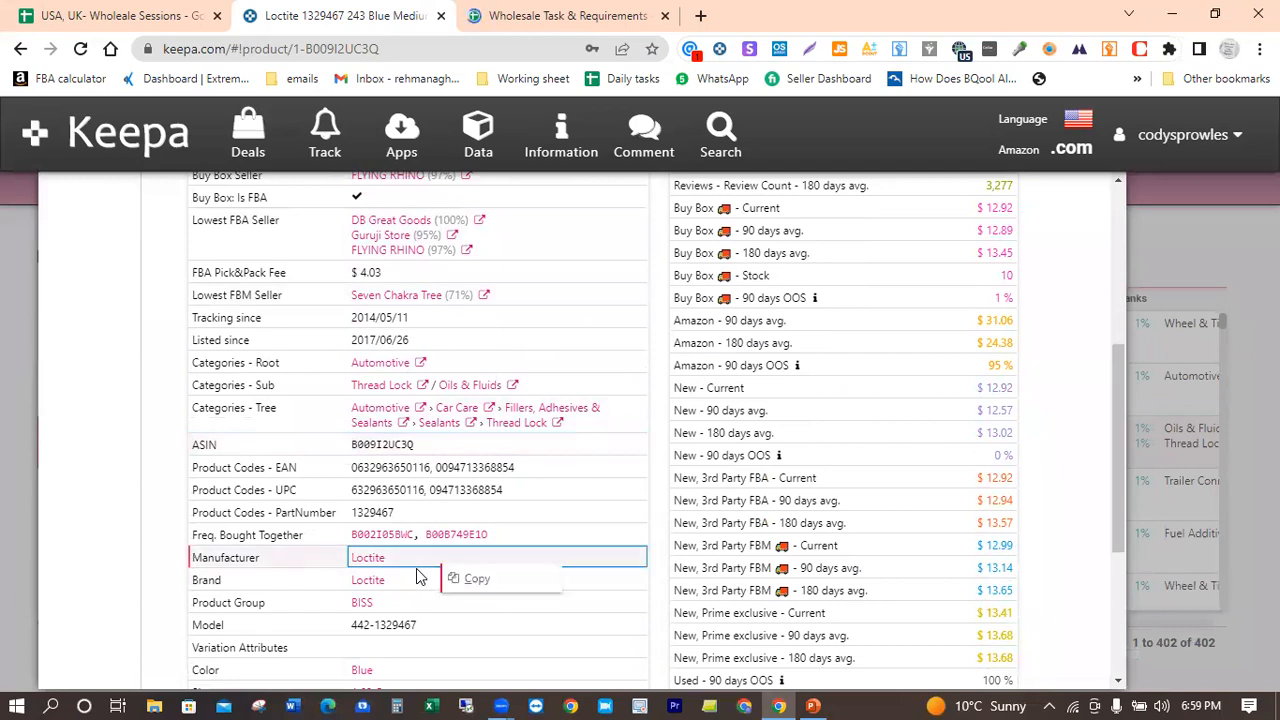
pyautogui.click(474, 579)
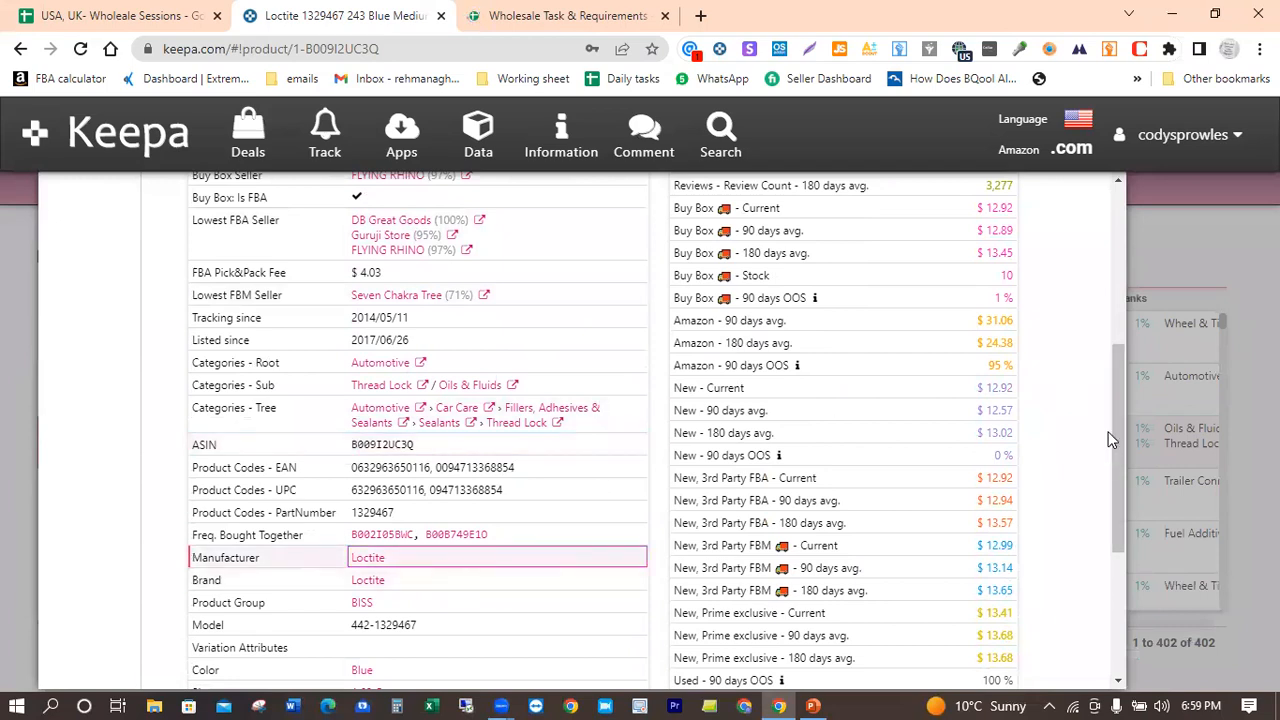
pyautogui.moveTo(1110, 438); pyautogui.dragTo(1095, 340)
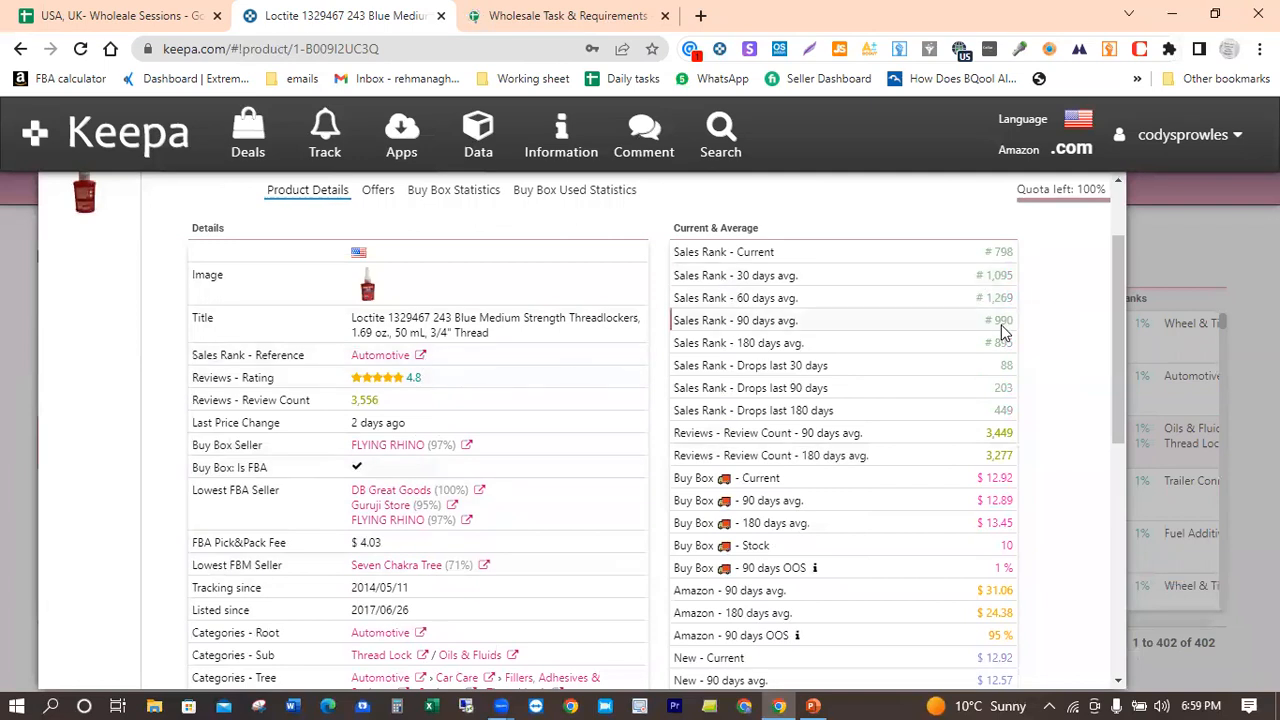
pyautogui.click(110, 10)
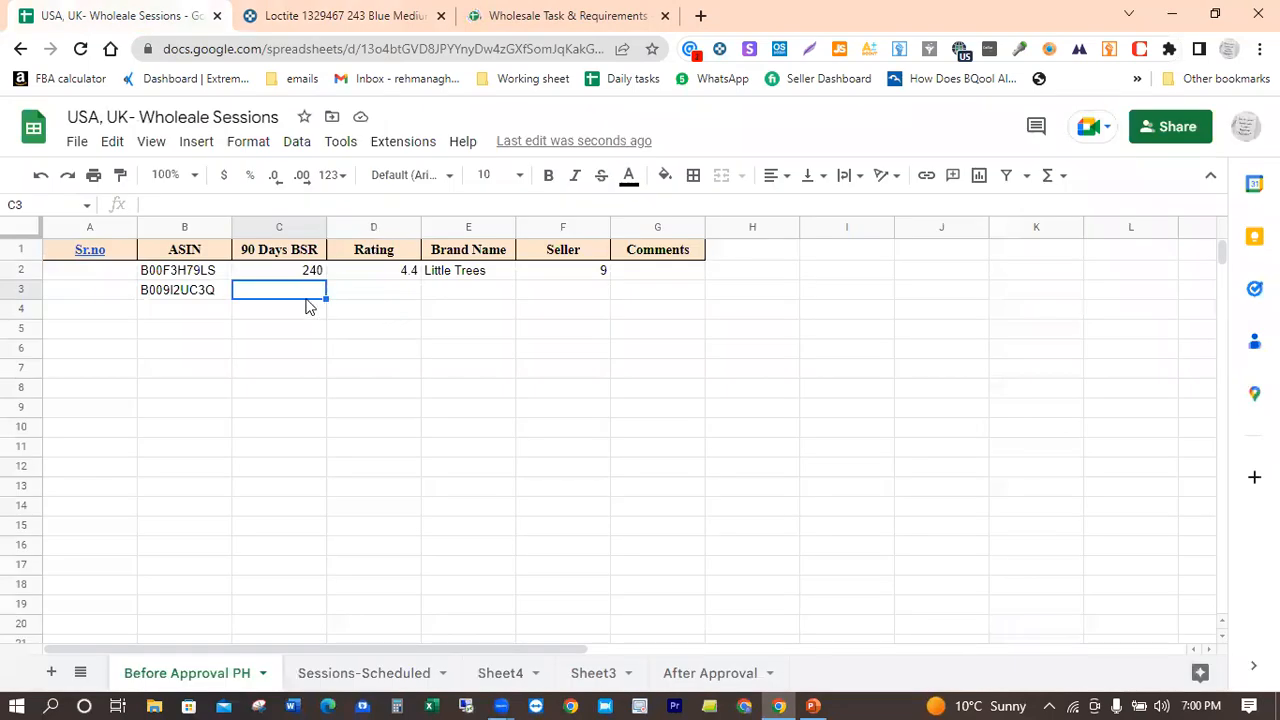
pyautogui.write('990')
pyautogui.press('Tab')
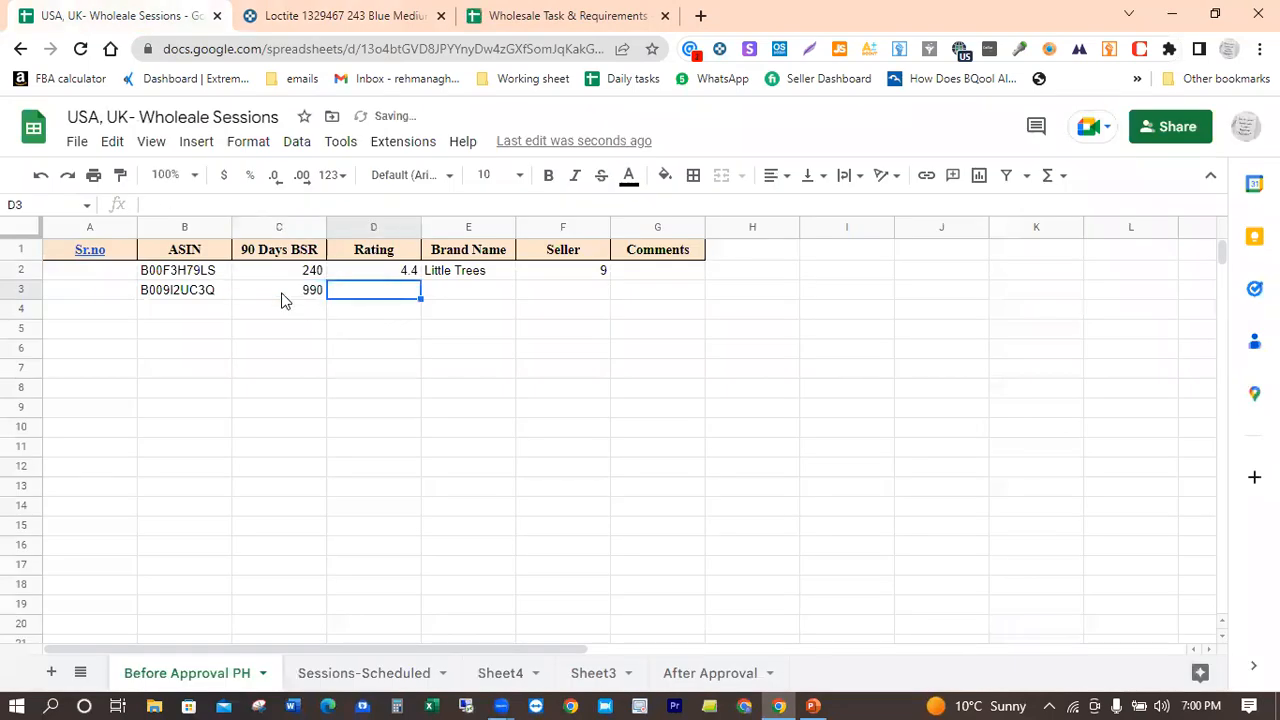
# Step: Complete the threadlocker's row with rating 4.8, the copied brand name Loctite and 10 sellers
pyautogui.write('4.8')
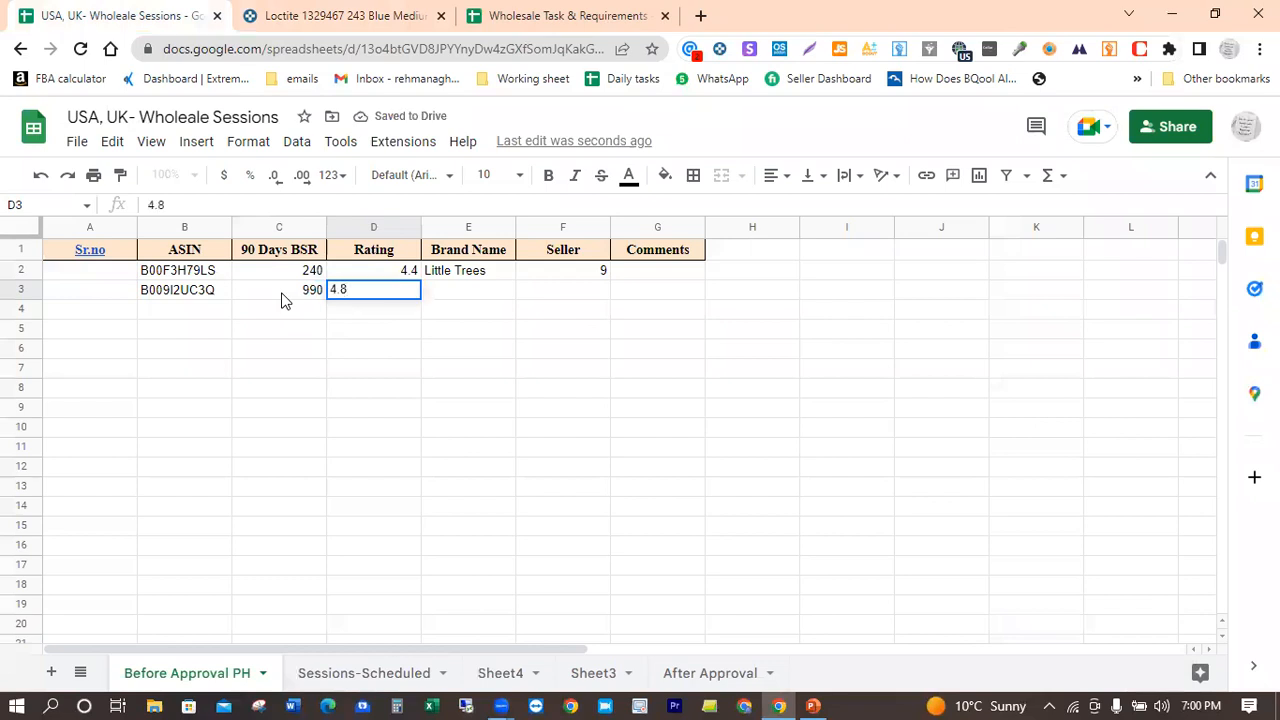
pyautogui.press('Tab')
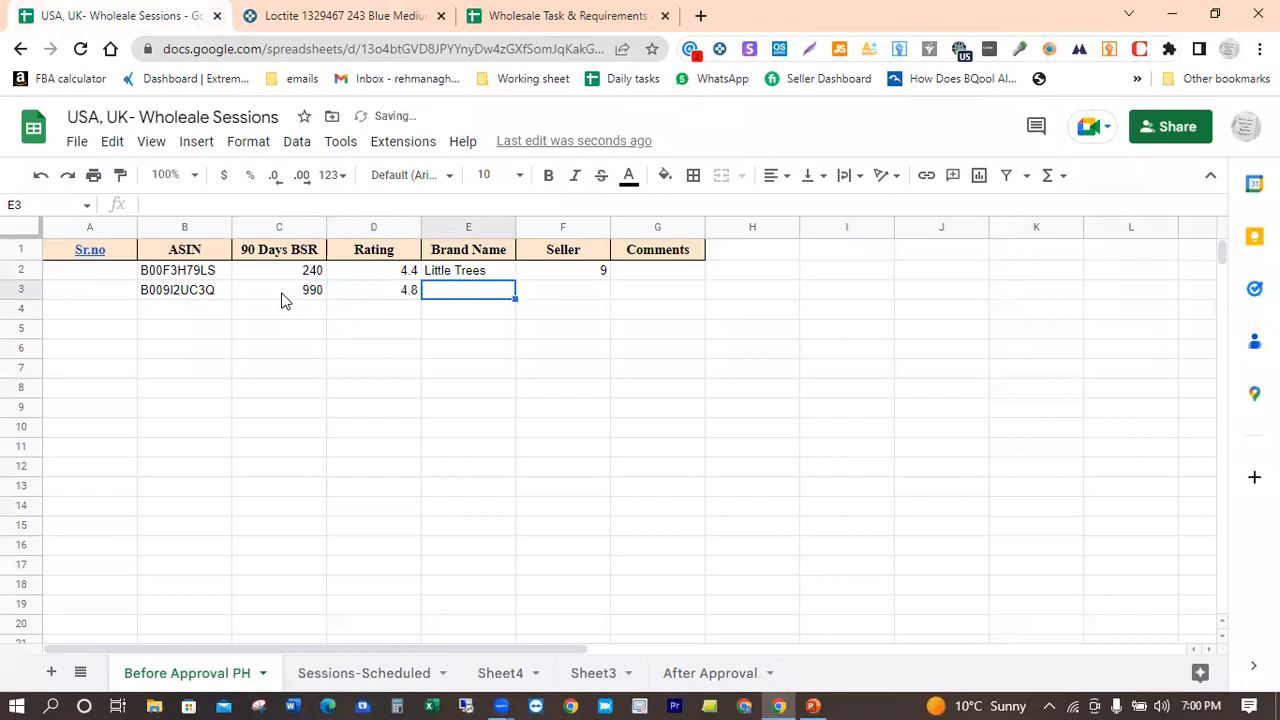
pyautogui.hotkey('ctrl', 'v')
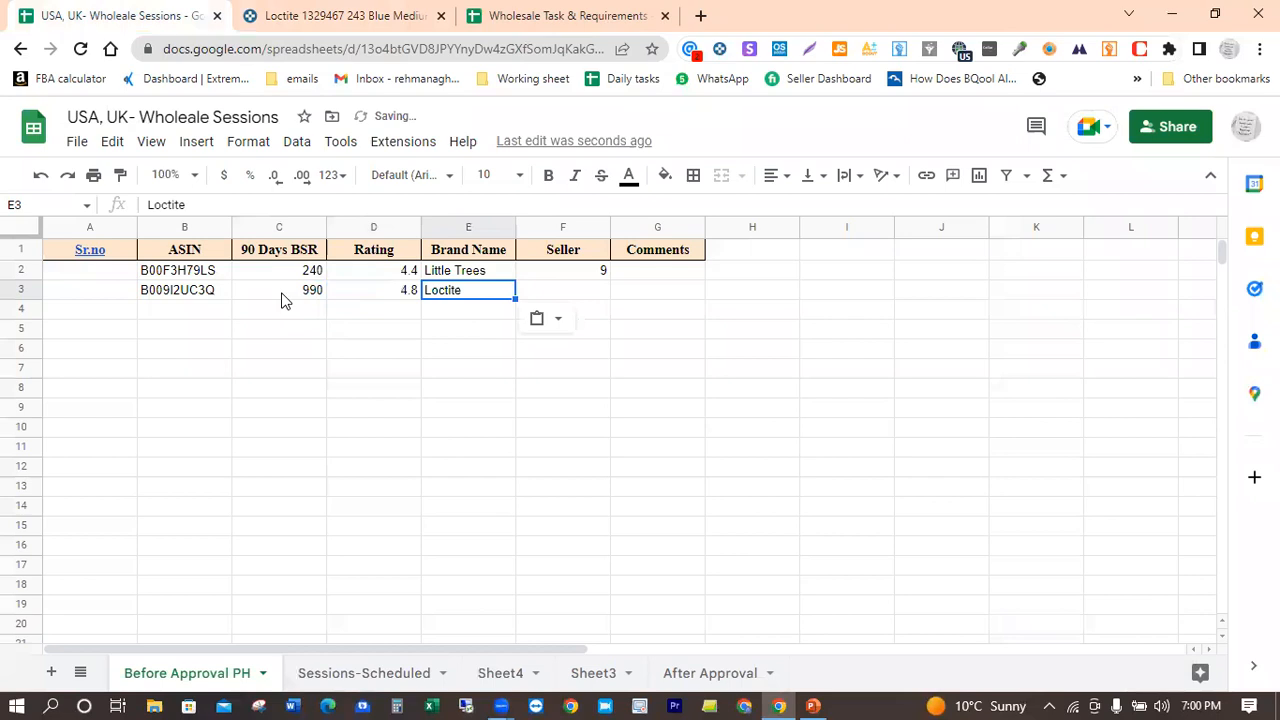
pyautogui.press('Tab')
pyautogui.write('10')
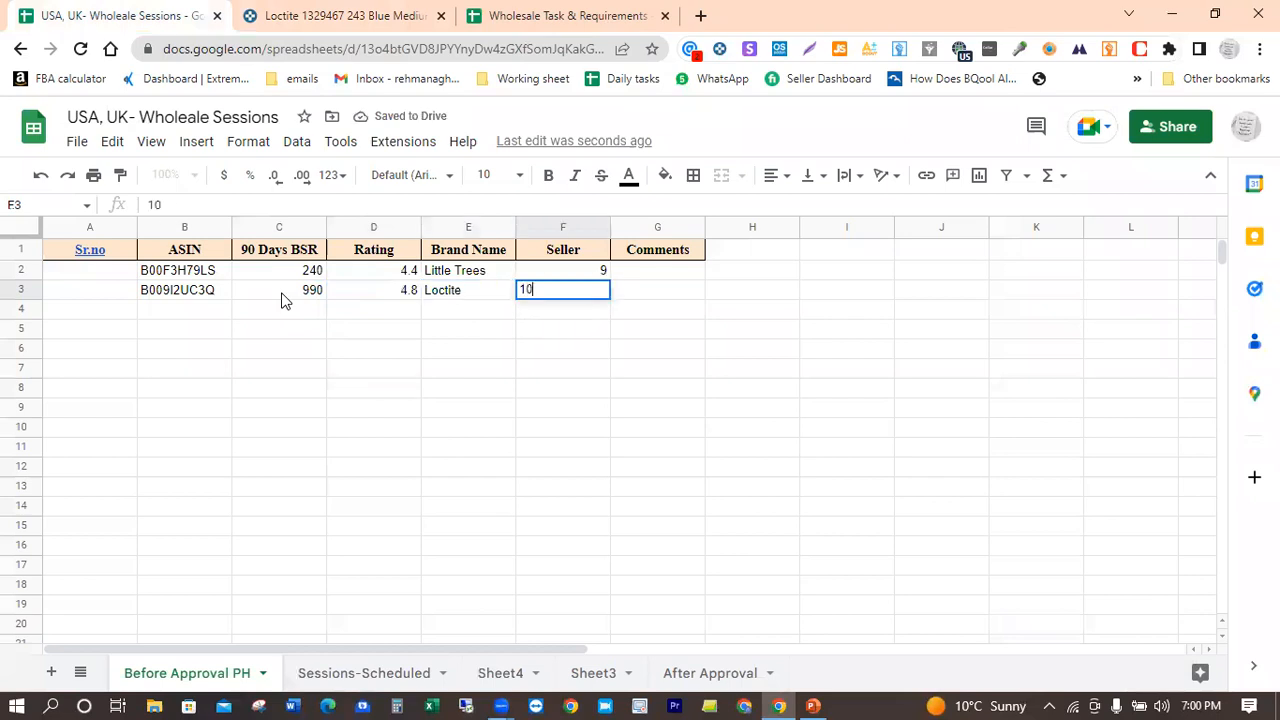
pyautogui.press('Tab')
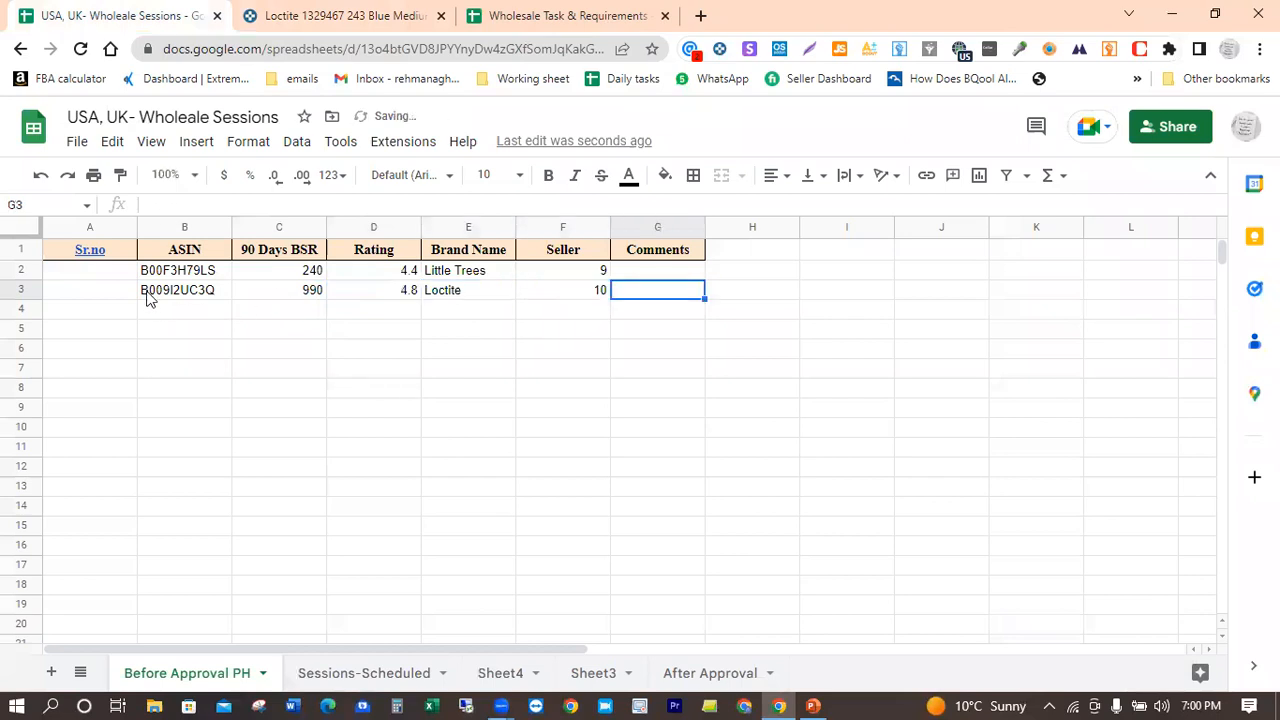
# Step: Enter 1 as the first serial number in A2 and the formula =A2+1 in A3
pyautogui.click(96, 277)
pyautogui.write('1')
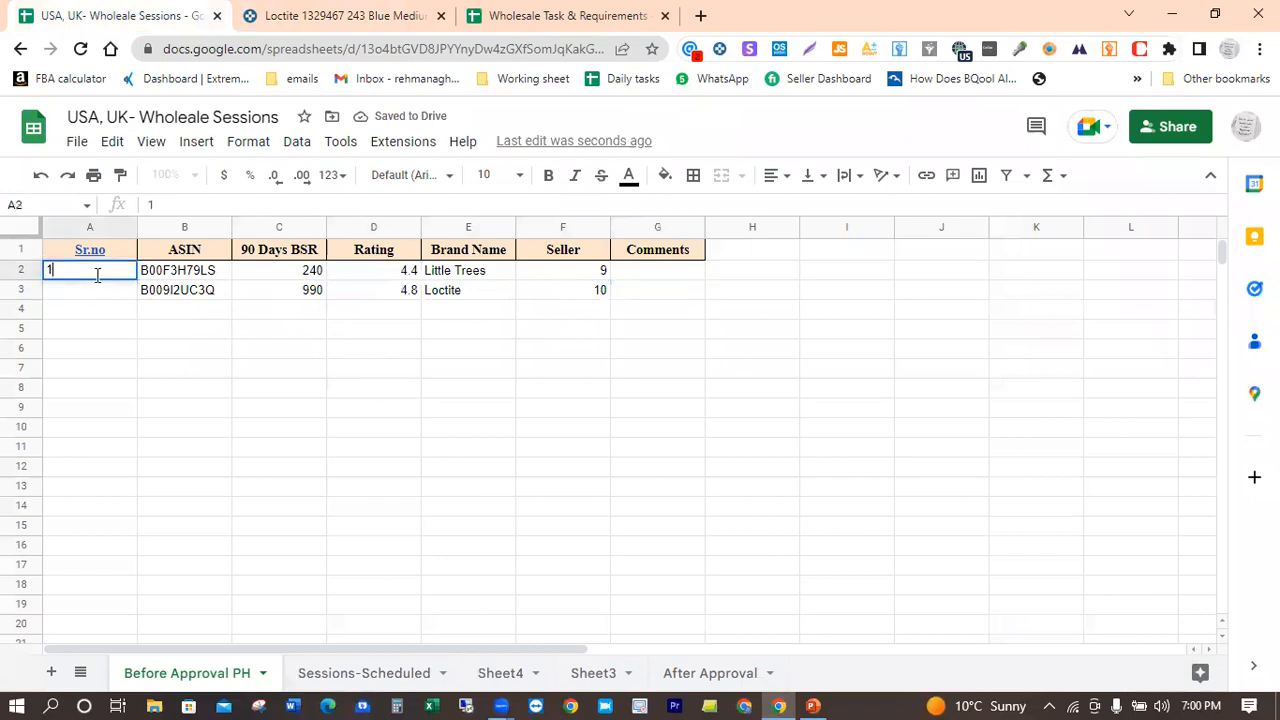
pyautogui.press('Return')
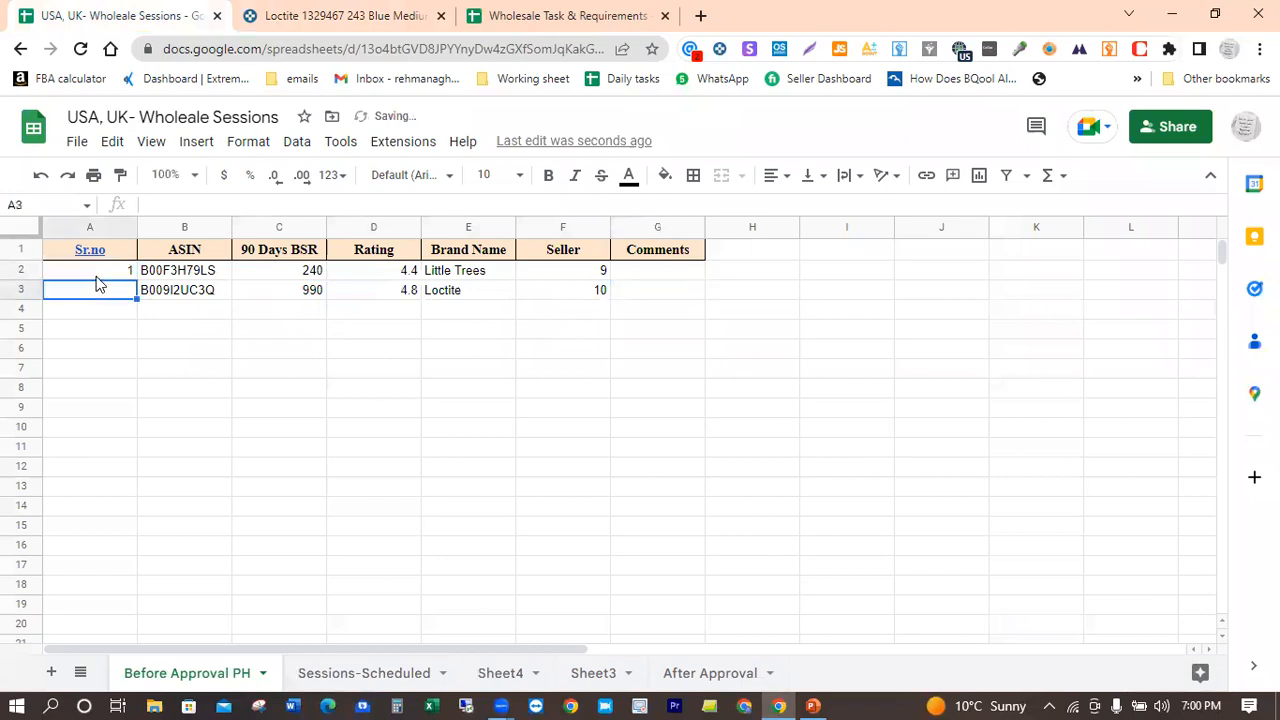
pyautogui.write('=')
pyautogui.click(112, 272)
pyautogui.write('+1')
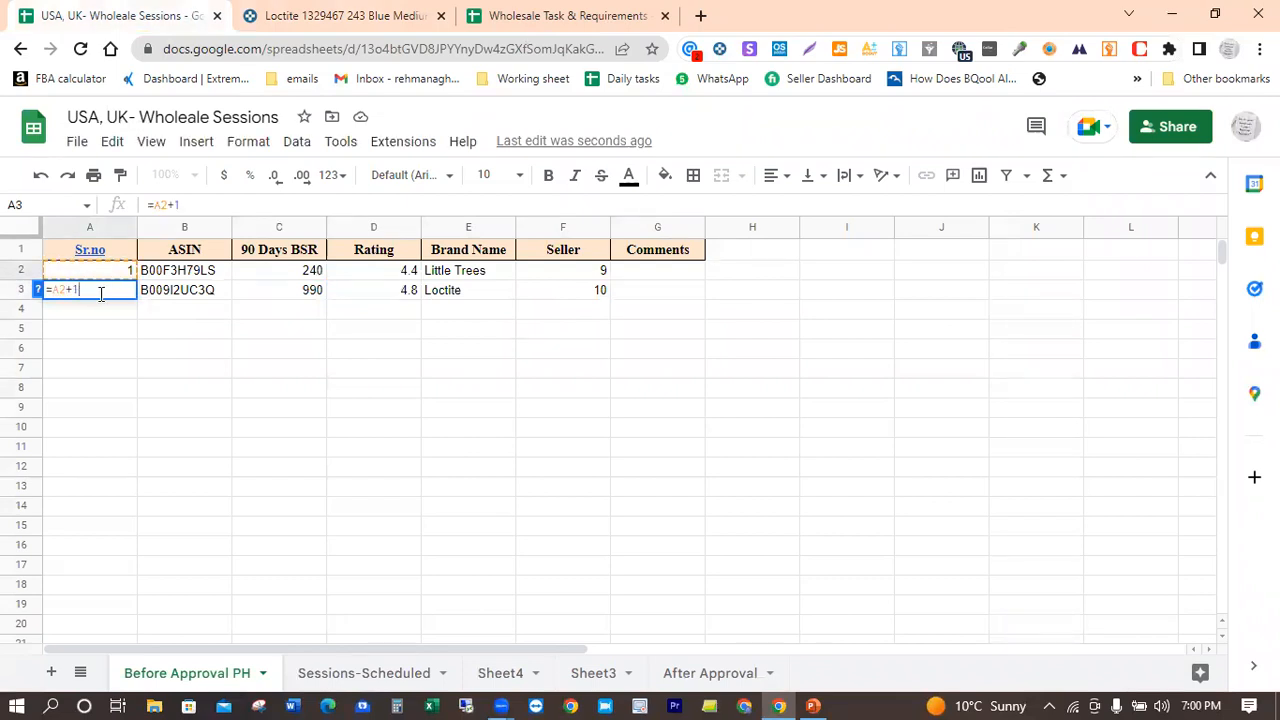
pyautogui.press('Return')
# Step: Fill the serial number formula from A3 down to row 33 and return to the header row
pyautogui.click(105, 294)
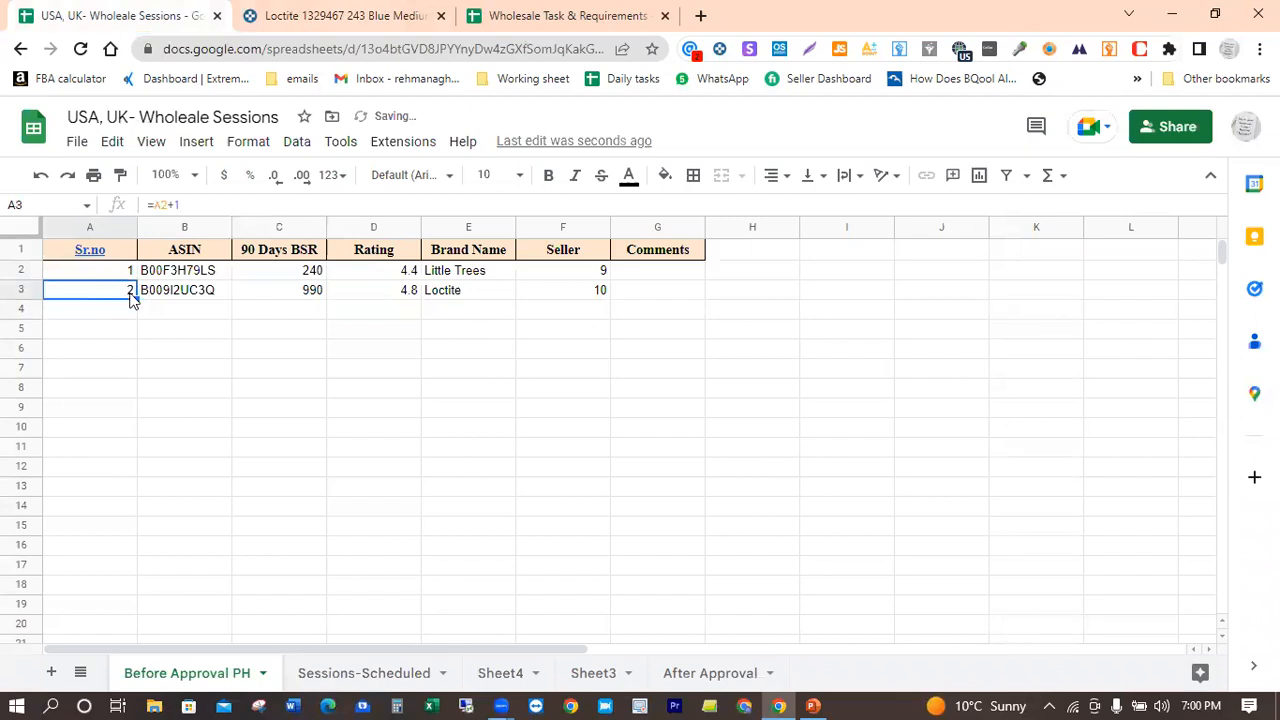
pyautogui.moveTo(134, 347); pyautogui.dragTo(123, 577)
pyautogui.click(199, 525)
pyautogui.press('Up')
pyautogui.press('Up')
pyautogui.press('Up')
pyautogui.press('Up')
pyautogui.press('Up')
pyautogui.press('Up')
pyautogui.press('Up')
pyautogui.press('Up')
pyautogui.press('Up')
pyautogui.press('Up')
pyautogui.press('Up')
pyautogui.press('Up')
pyautogui.press('Up')
pyautogui.press('Up')
pyautogui.press('Up')
pyautogui.press('Up')
pyautogui.press('Up')
pyautogui.press('Up')
pyautogui.press('Up')
pyautogui.press('Up')
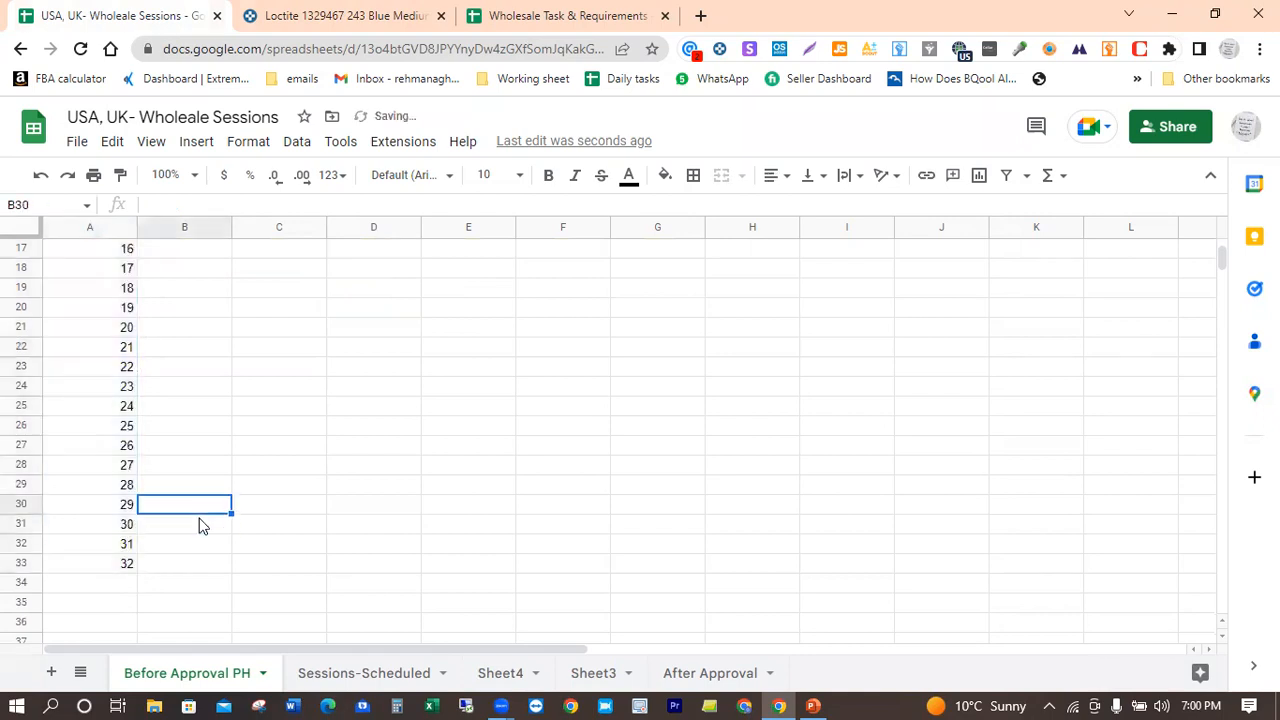
pyautogui.press('Up')
pyautogui.press('Up')
pyautogui.press('Up')
pyautogui.press('Up')
pyautogui.press('Up')
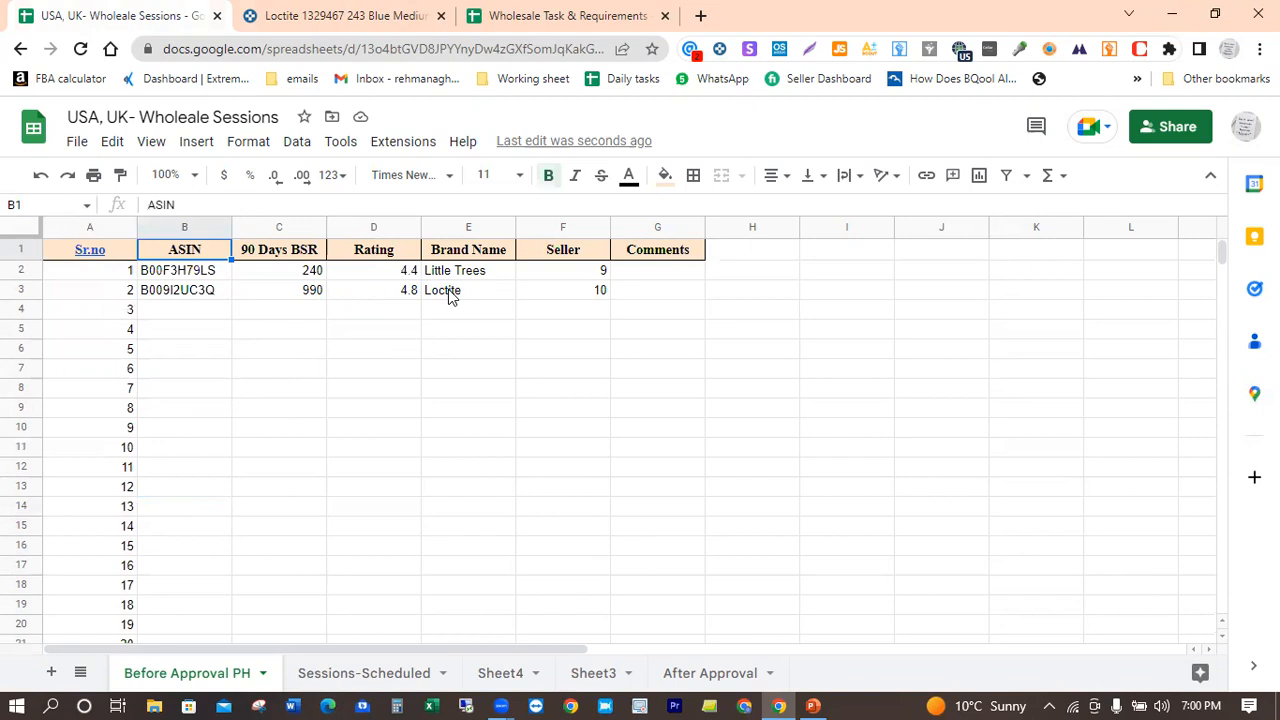
# Step: Switch back to Keepa, close the threadlocker's product details and return to the start of the Product Finder results
pyautogui.click(334, 12)
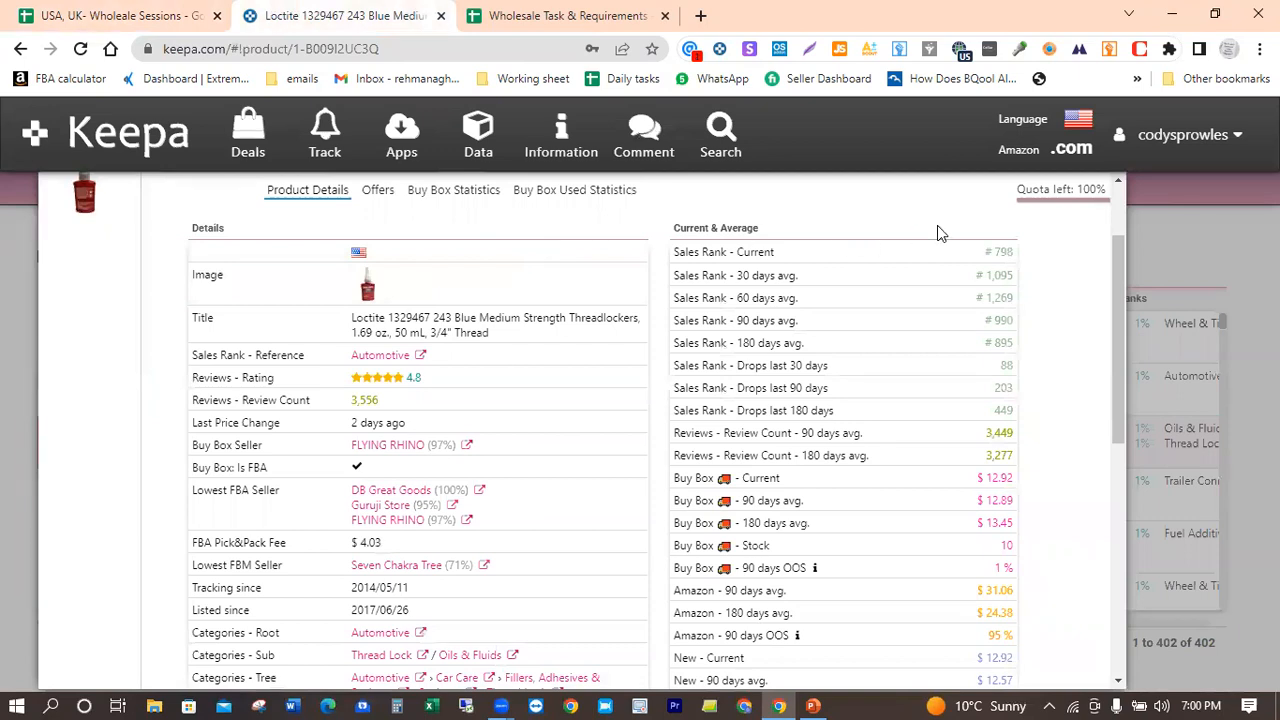
pyautogui.scroll(3, 937, 225)
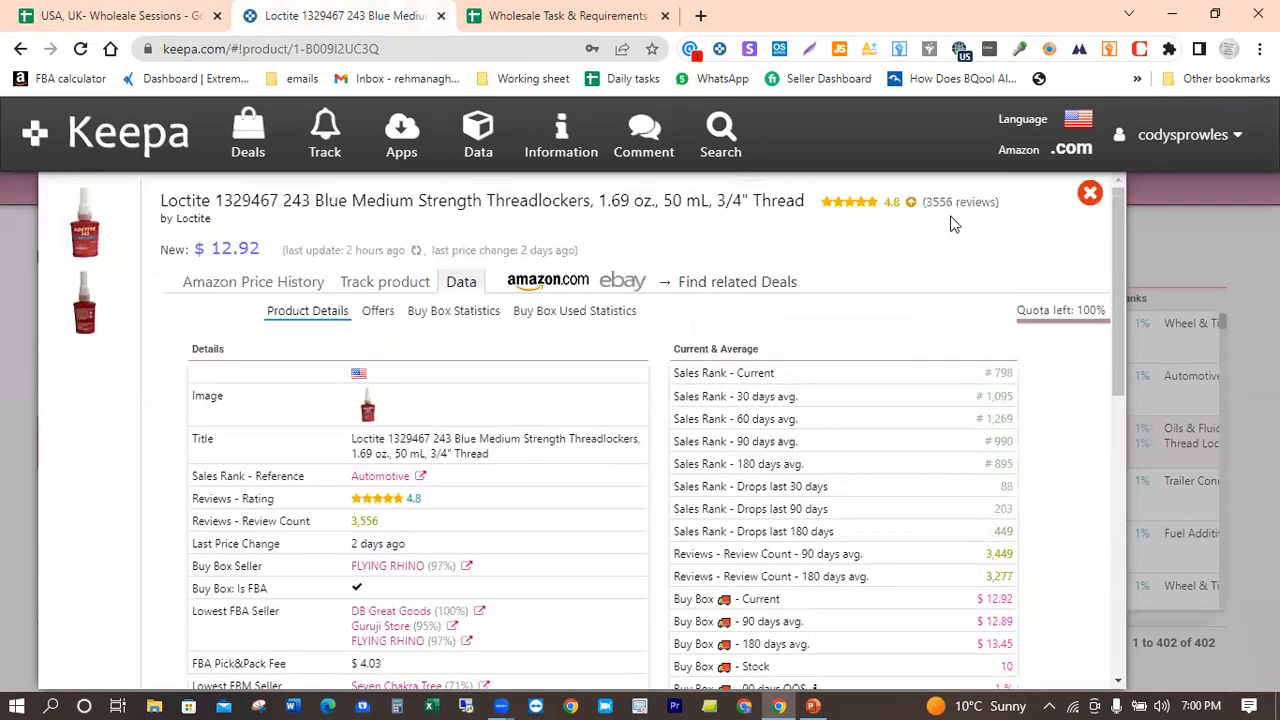
pyautogui.click(1090, 192)
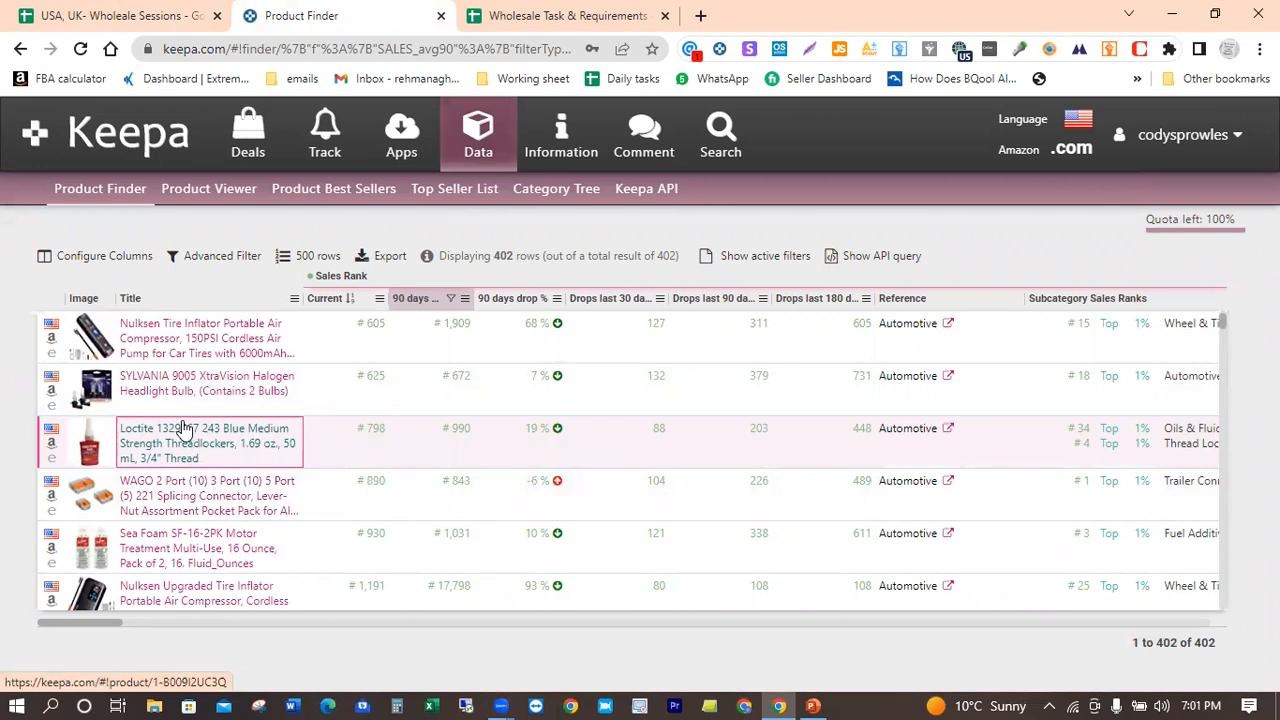
pyautogui.moveTo(92, 497)
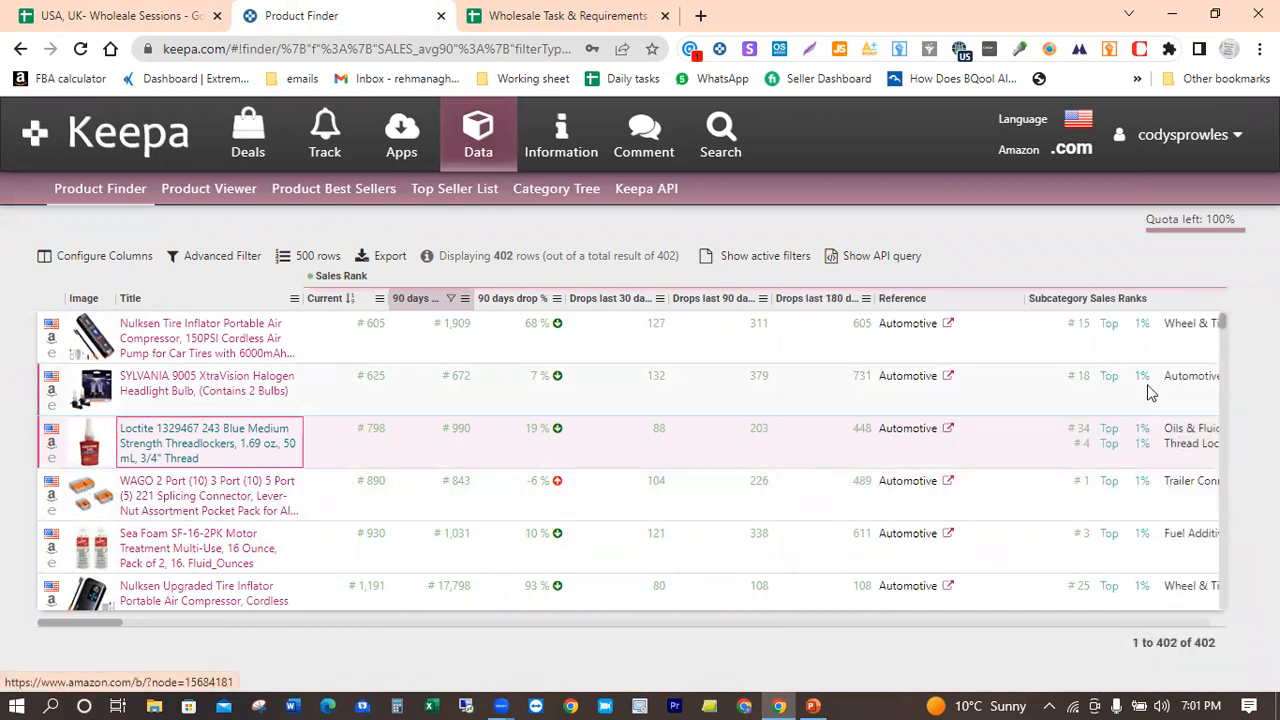
pyautogui.moveTo(1220, 319)
pyautogui.mouseDown()
pyautogui.moveTo(1220, 332)
pyautogui.moveTo(1226, 319)
pyautogui.mouseUp()
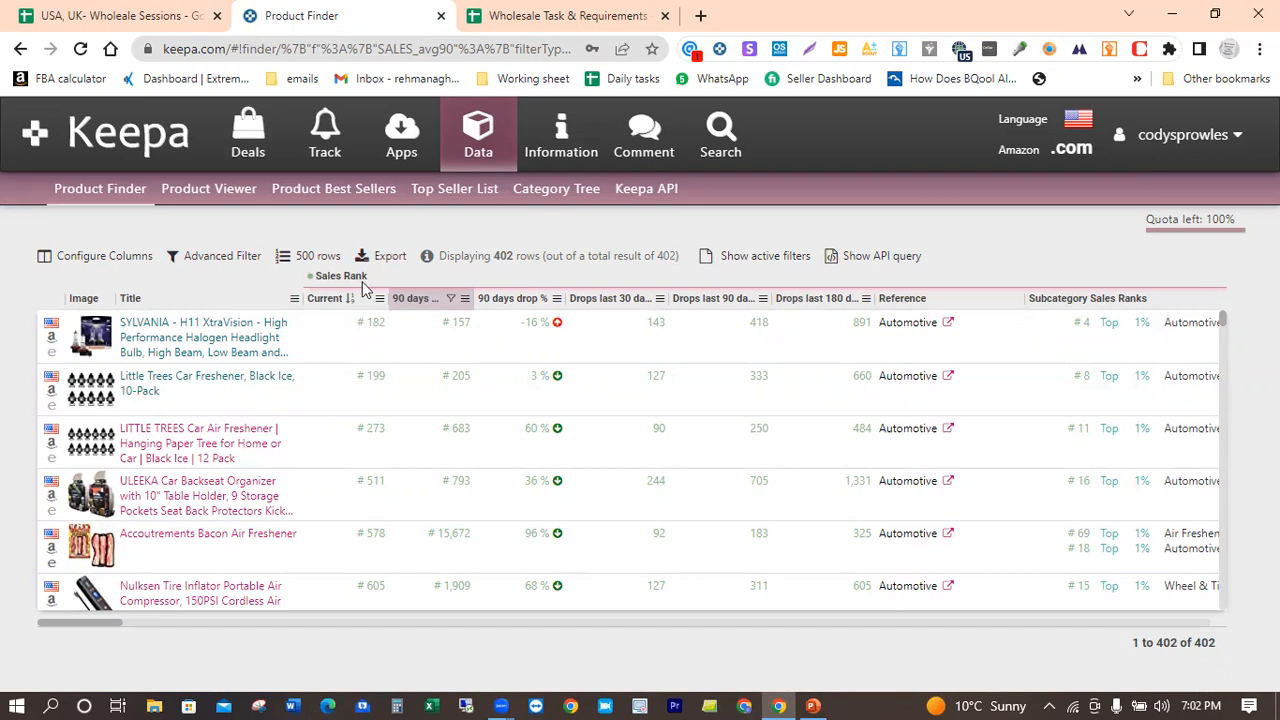
# Step: Keep the result limit at 500 rows and open the Advanced Filter of the current Product Finder query
pyautogui.click(287, 262)
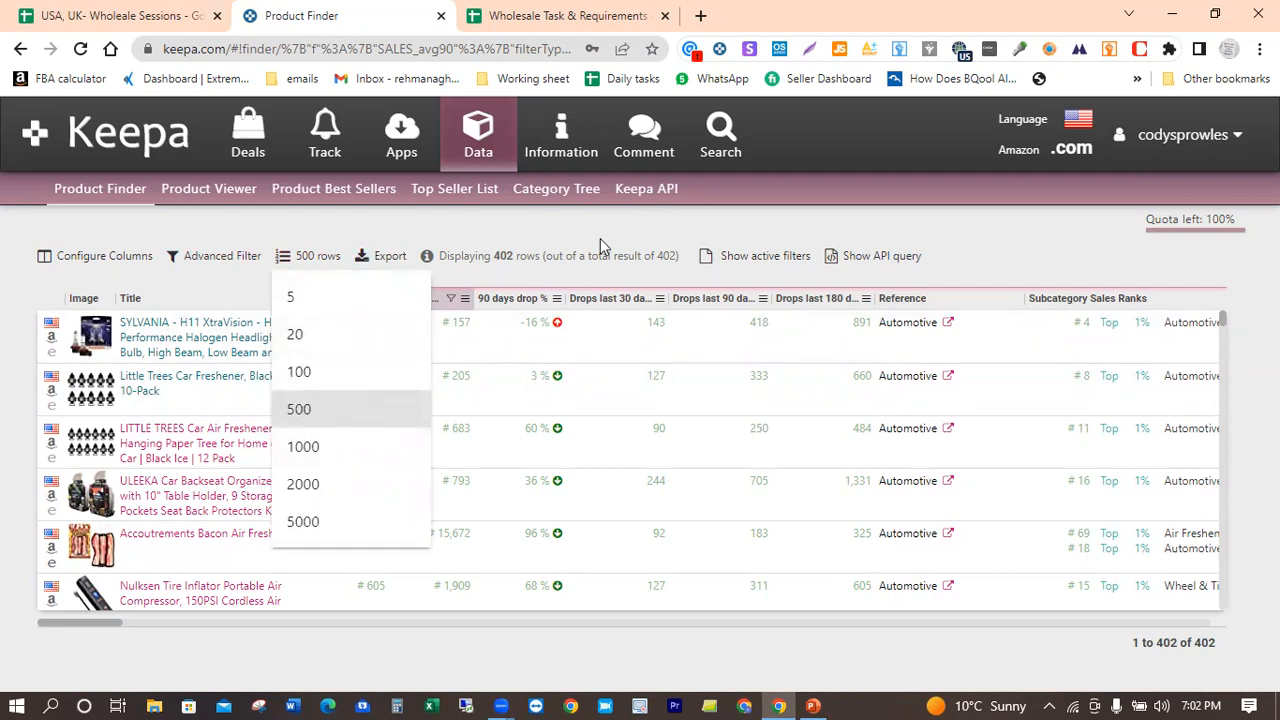
pyautogui.click(248, 294)
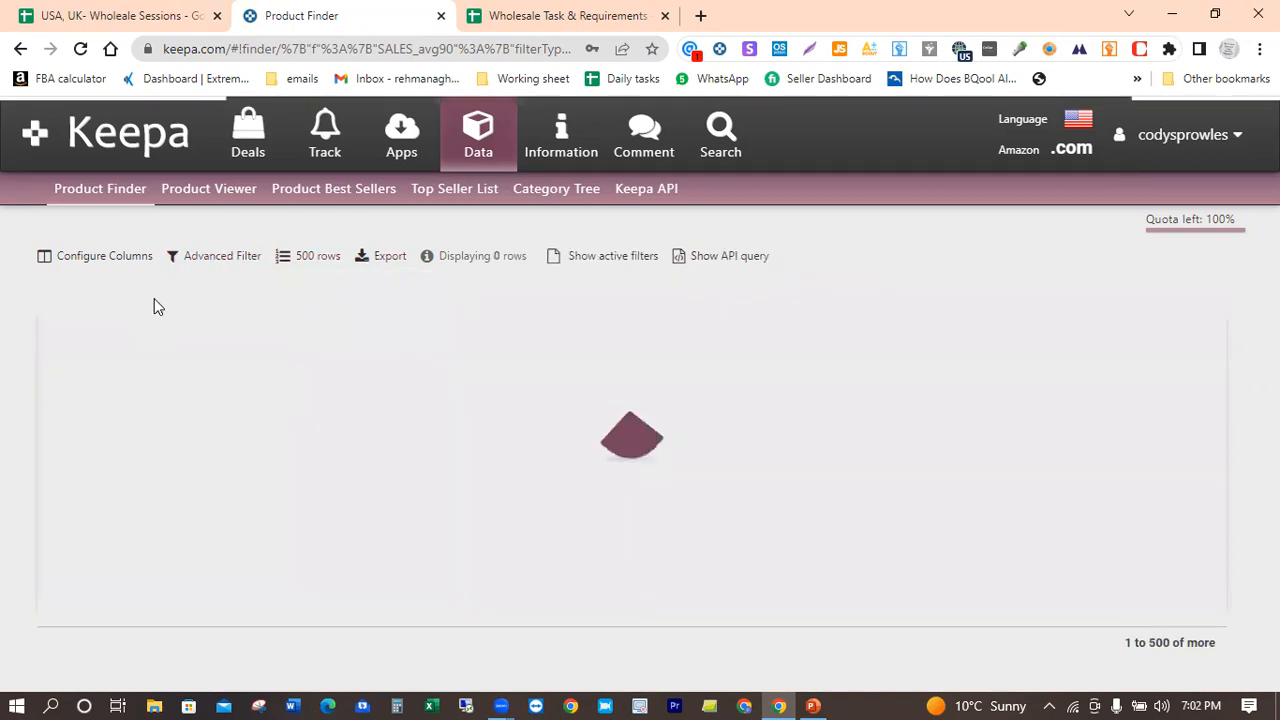
pyautogui.click(220, 262)
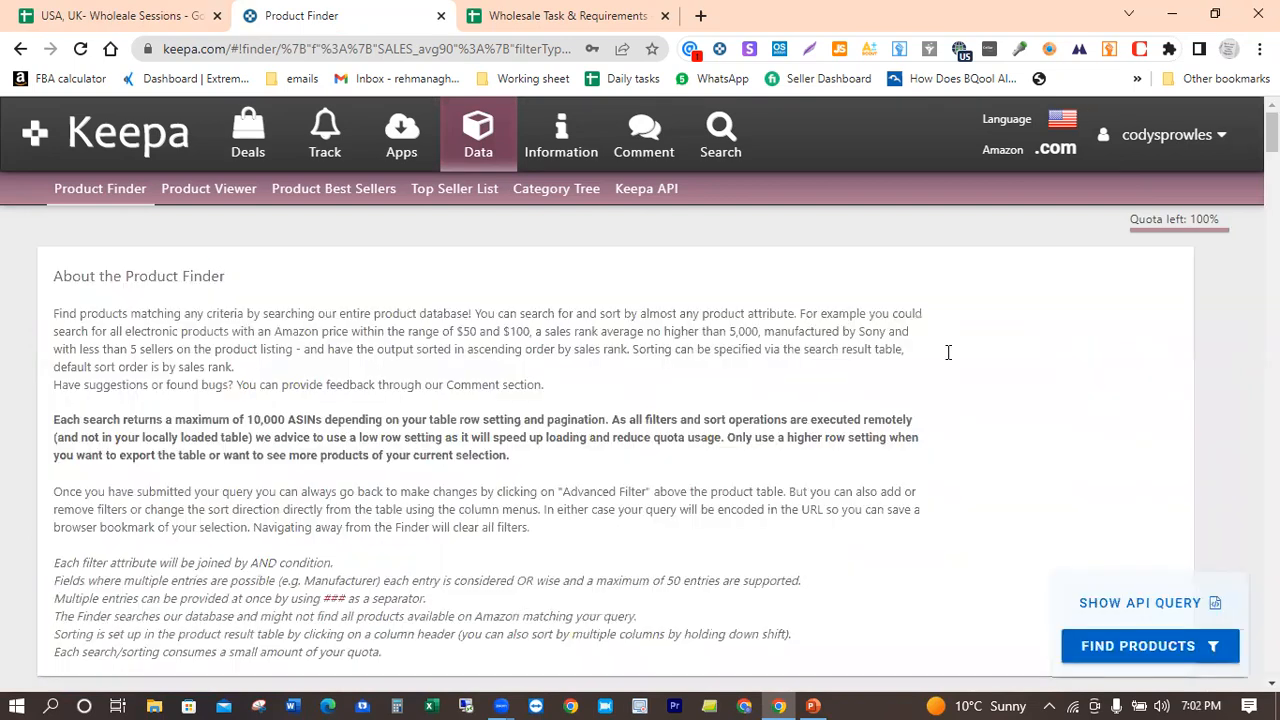
# Step: Review the Sales Rank & Price Types filters, including the 90-day average rank, Amazon out-of-stock and third-party FBA price settings
pyautogui.scroll(-4, 1036, 395)
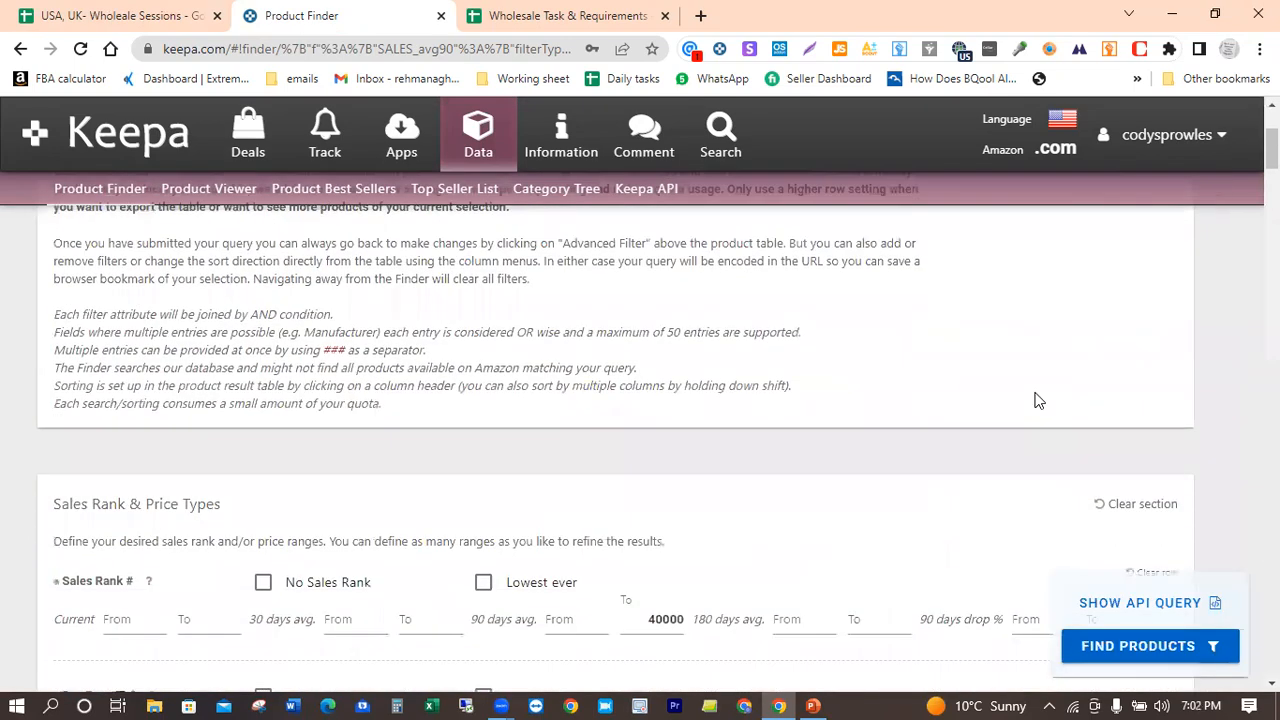
pyautogui.scroll(-2, 1036, 400)
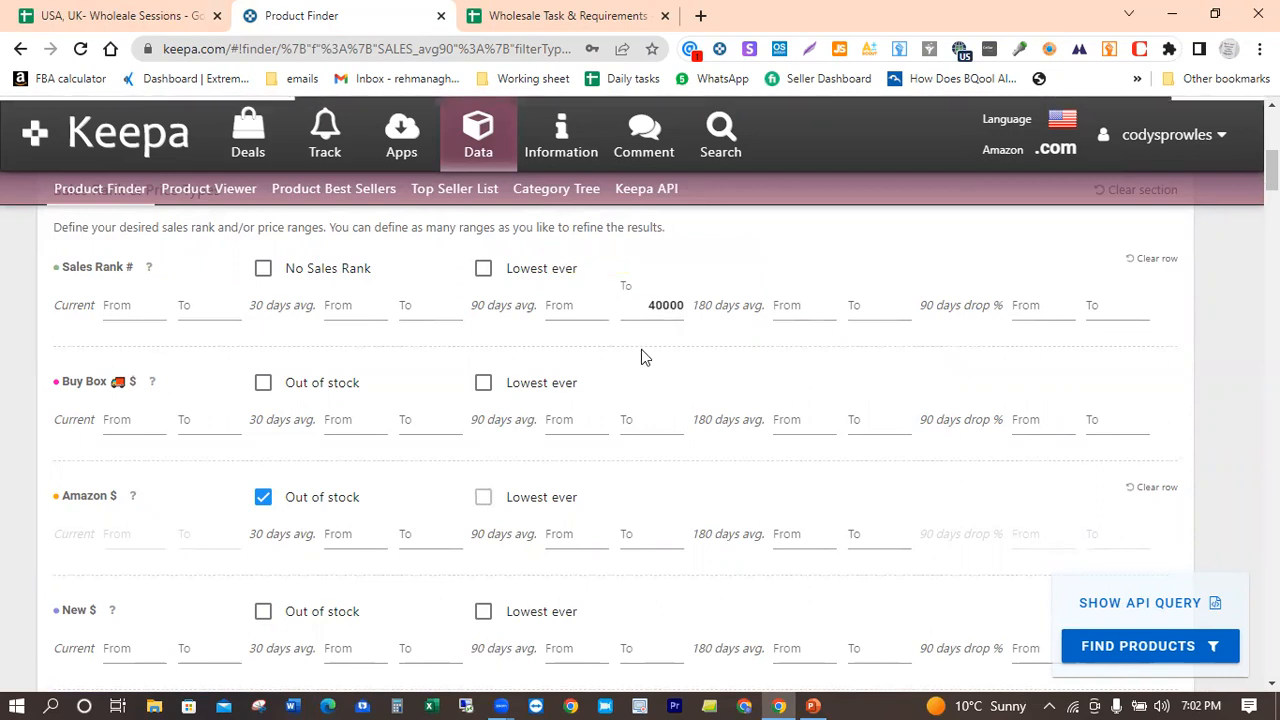
pyautogui.scroll(-1, 641, 349)
pyautogui.scroll(-1, 641, 357)
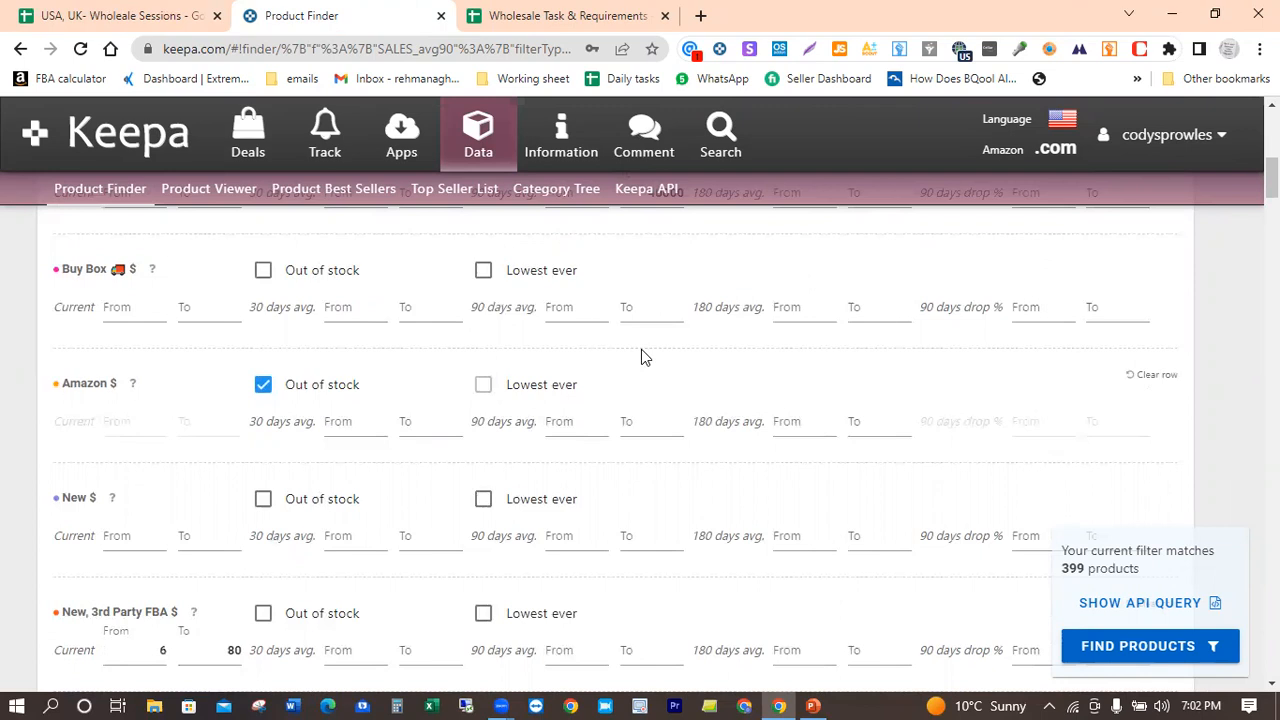
pyautogui.scroll(-1, 641, 349)
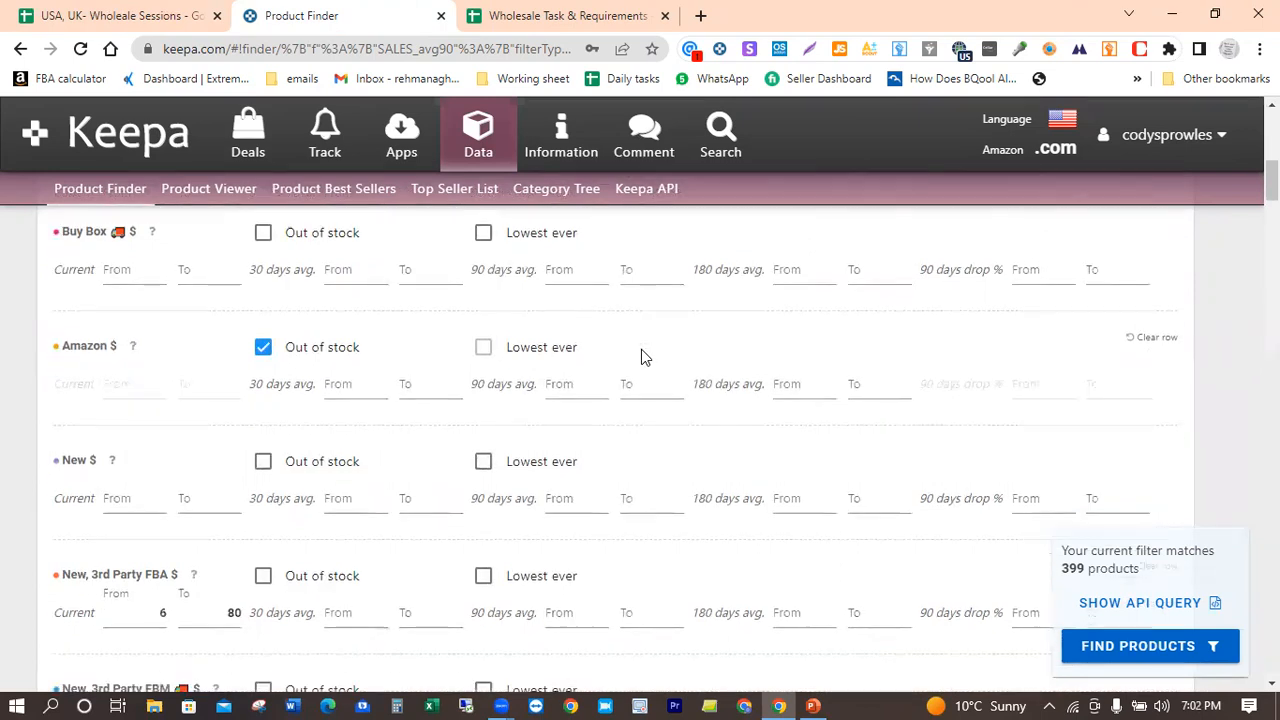
pyautogui.scroll(-1, 641, 349)
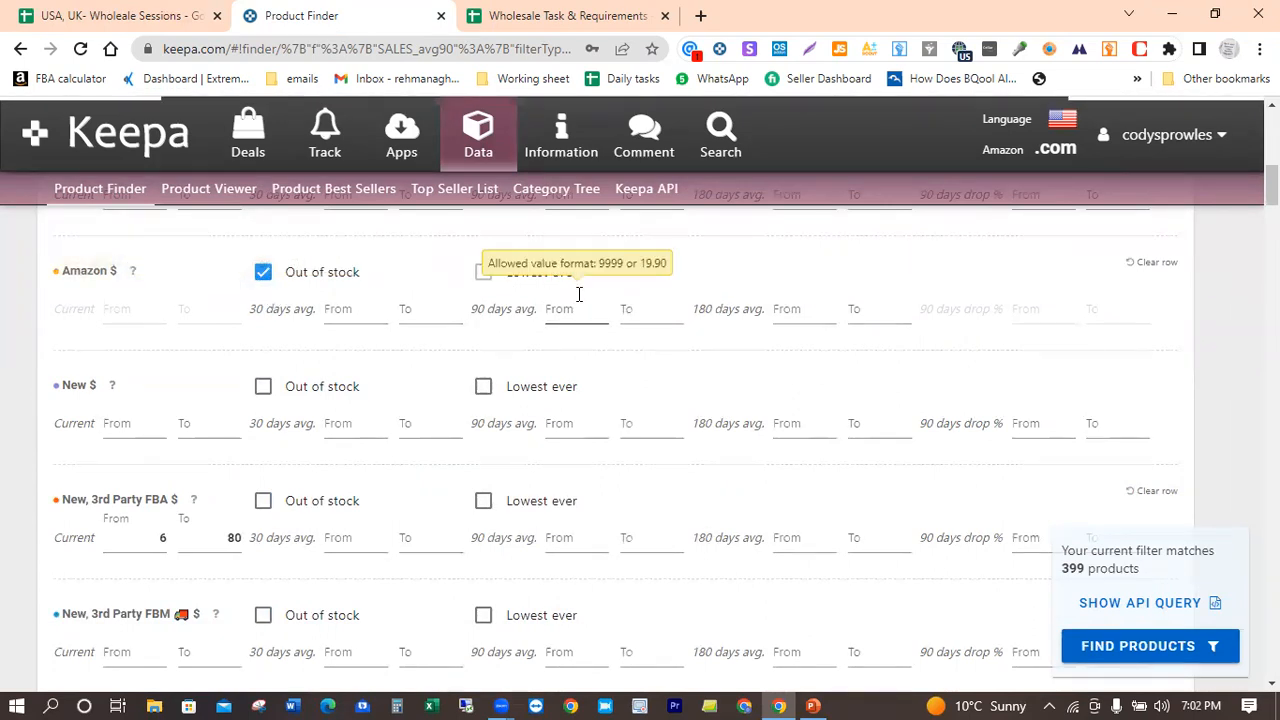
pyautogui.scroll(-2, 577, 291)
pyautogui.scroll(-2, 577, 300)
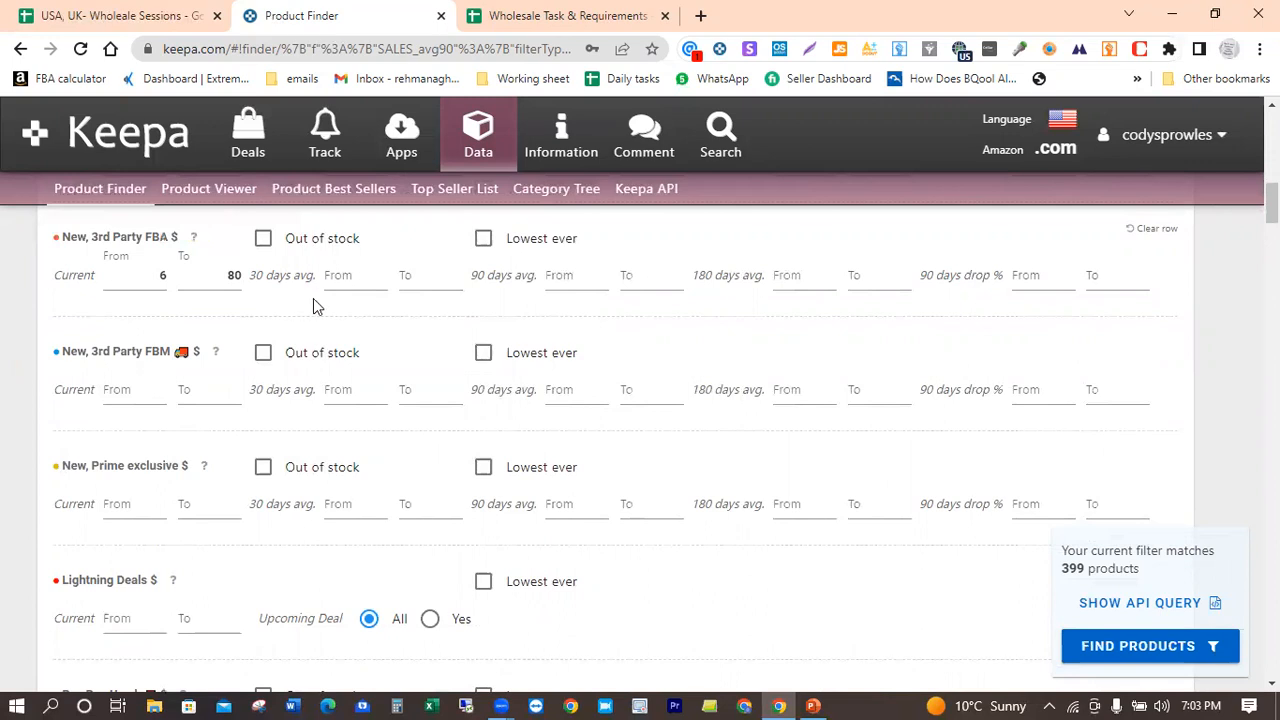
pyautogui.scroll(-4, 322, 310)
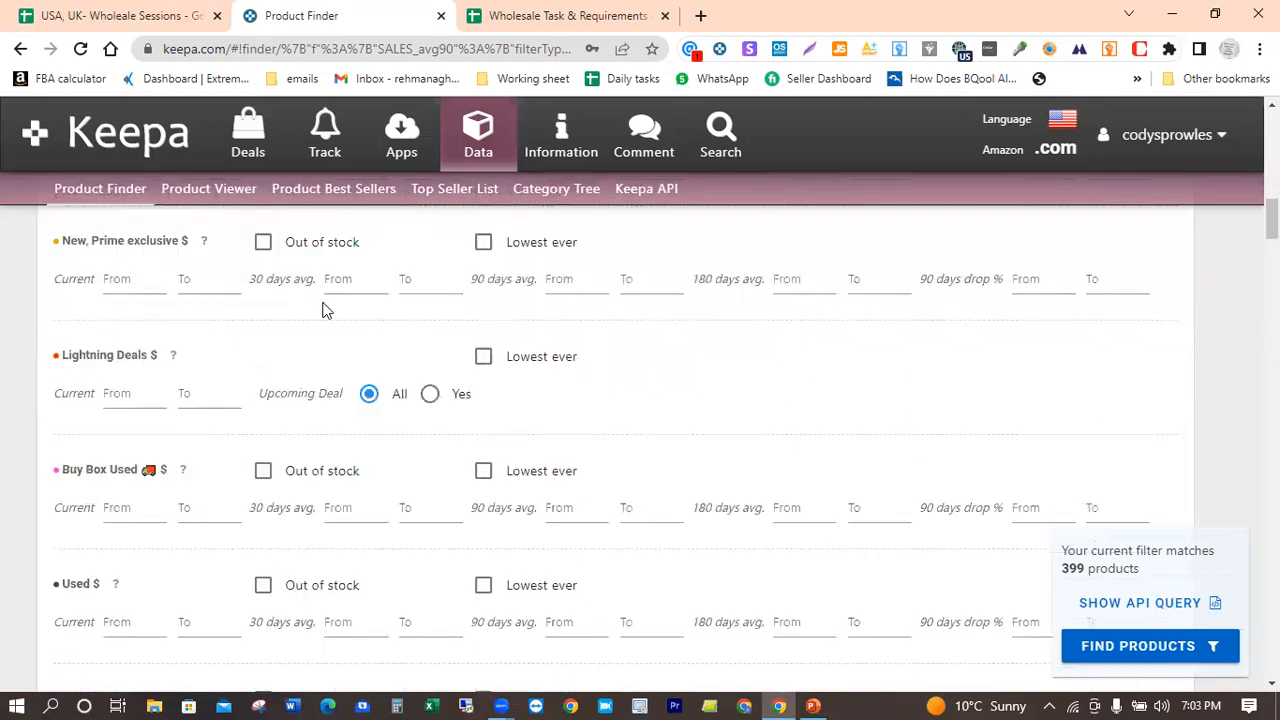
pyautogui.scroll(-8, 322, 310)
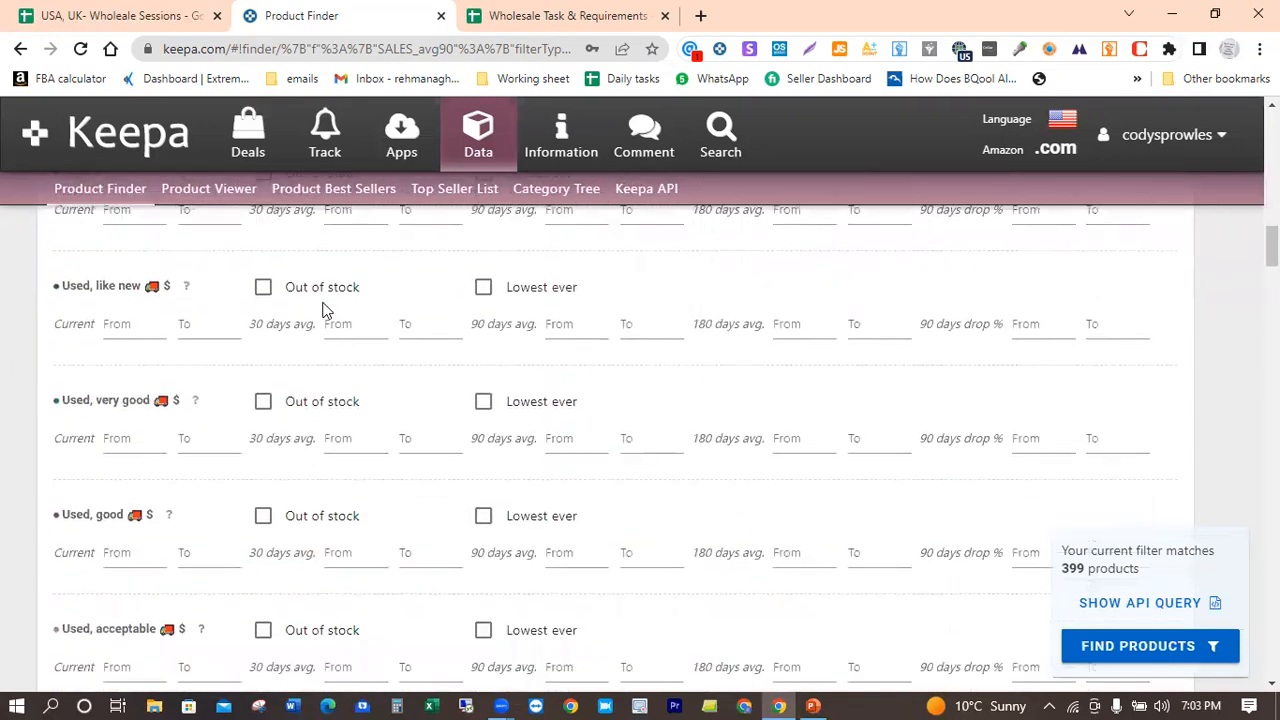
pyautogui.scroll(-7, 322, 310)
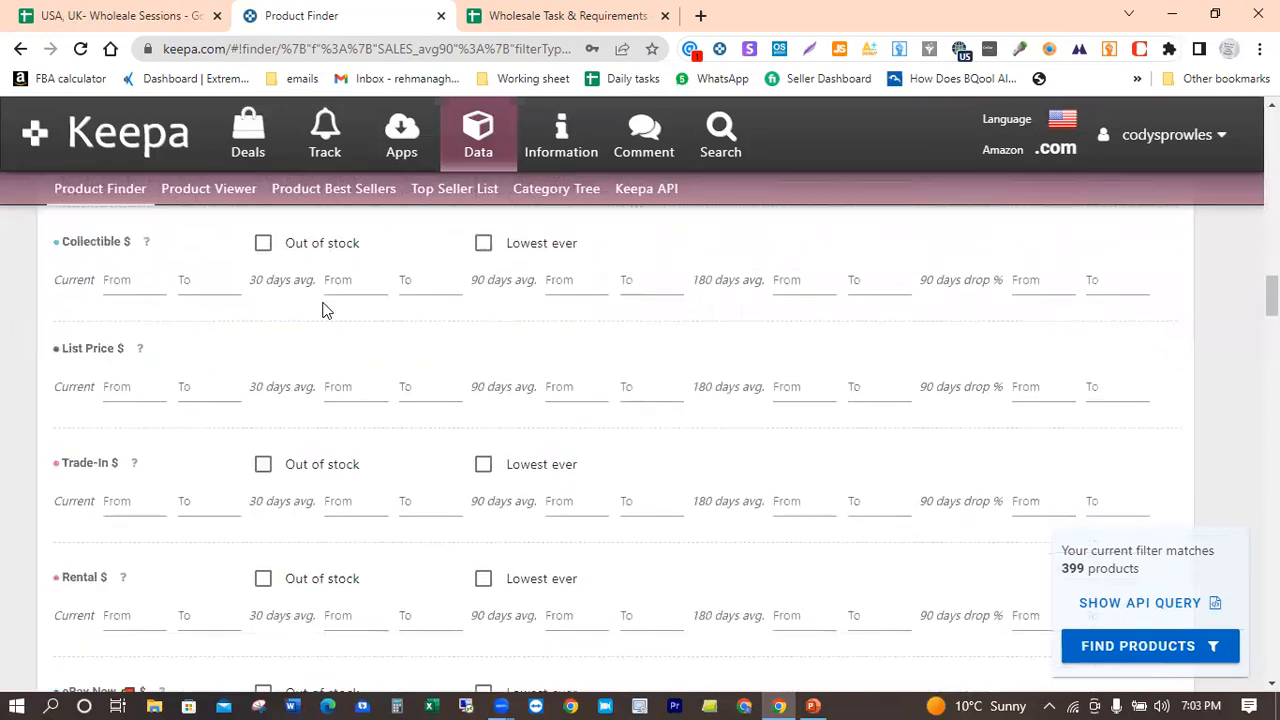
# Step: Review the root category, text field, live FBA offer count and Buy Box Seller filters
pyautogui.scroll(-4, 322, 310)
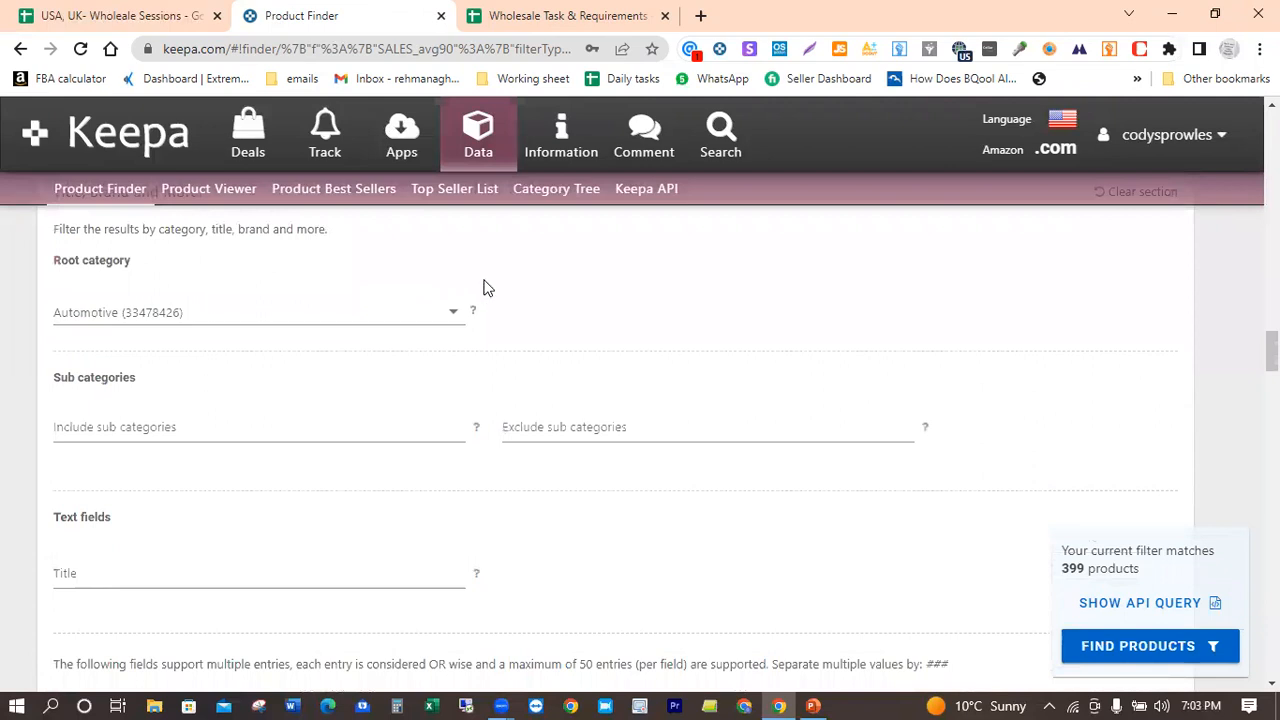
pyautogui.scroll(-3, 549, 265)
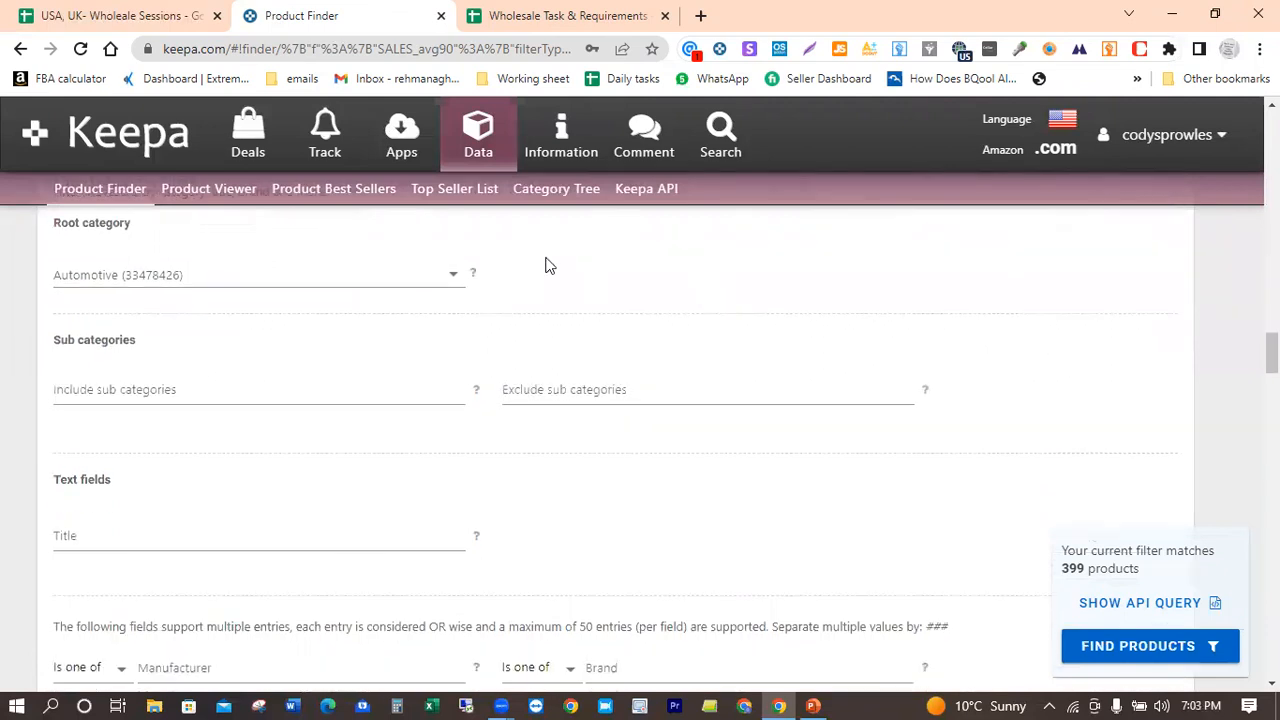
pyautogui.scroll(-8, 549, 265)
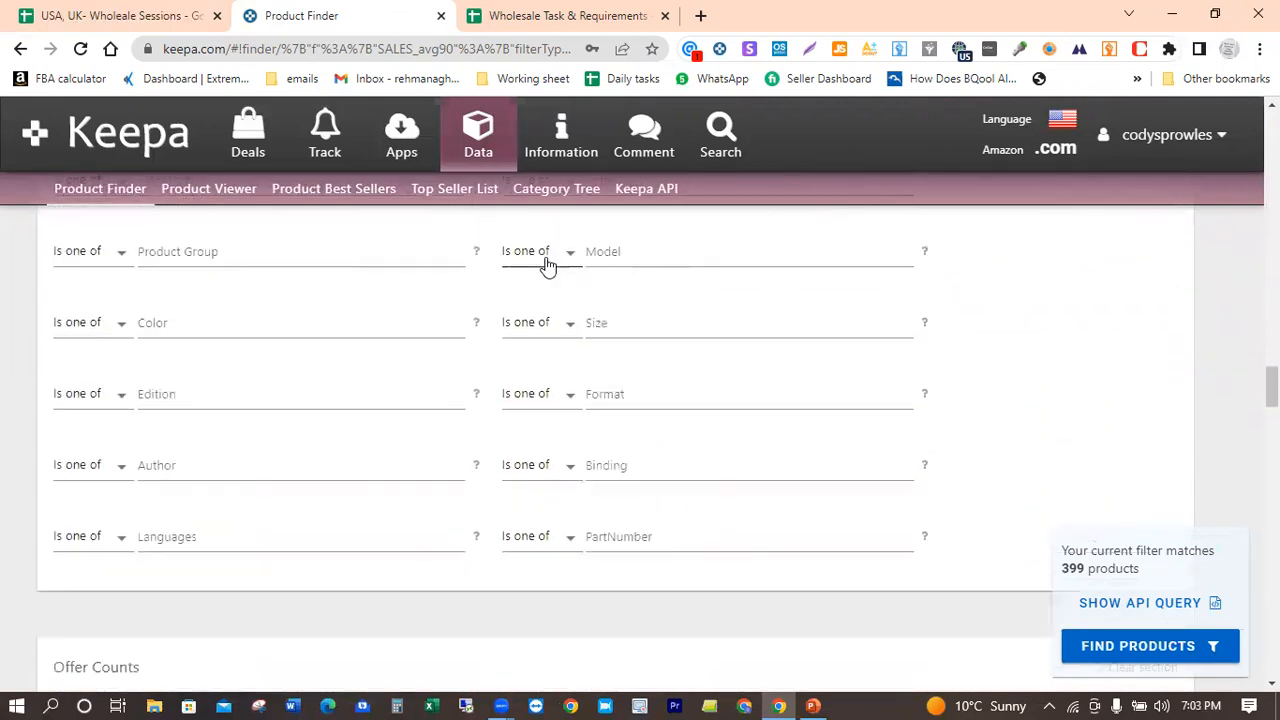
pyautogui.scroll(-4, 549, 265)
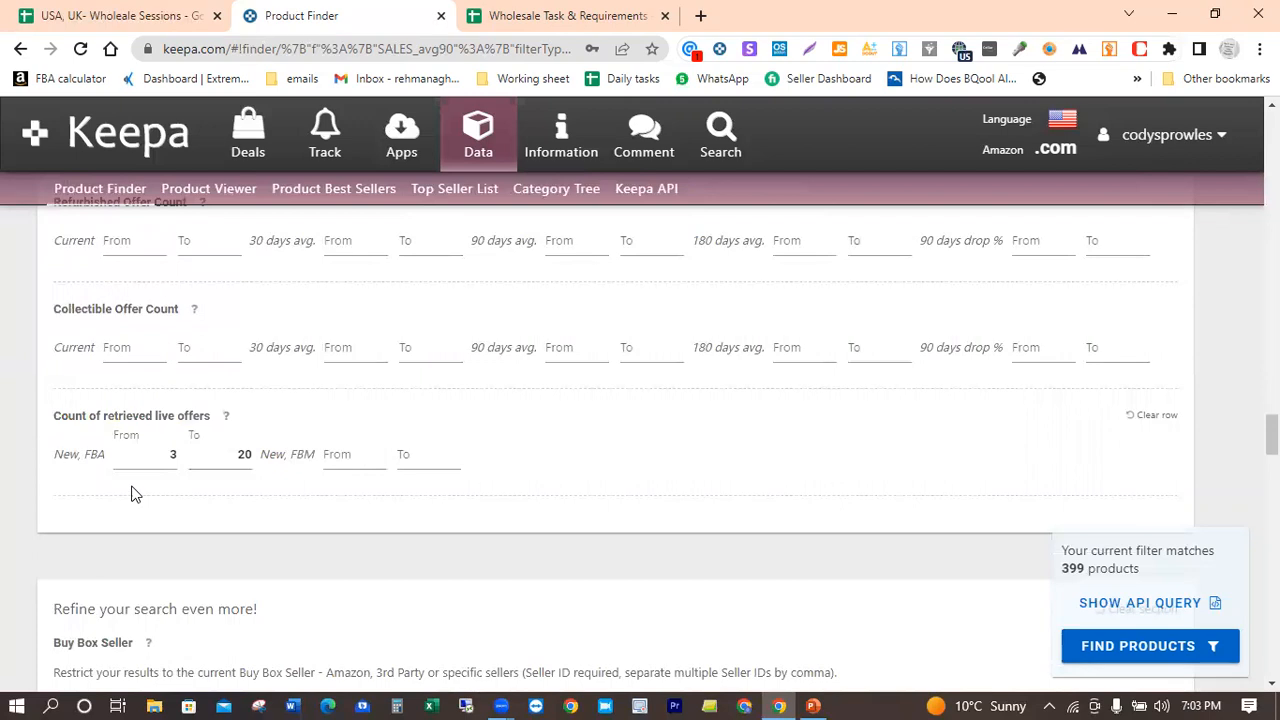
pyautogui.click(174, 458)
pyautogui.scroll(-2, 307, 493)
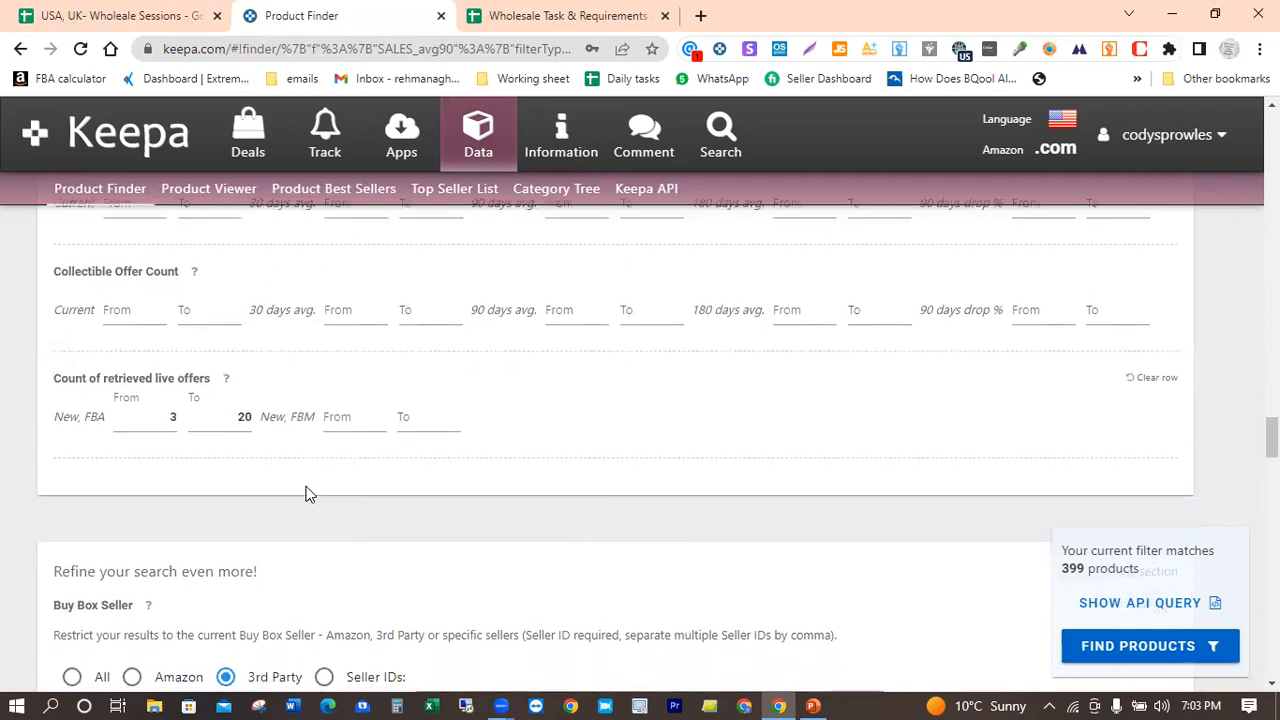
pyautogui.scroll(-2, 307, 493)
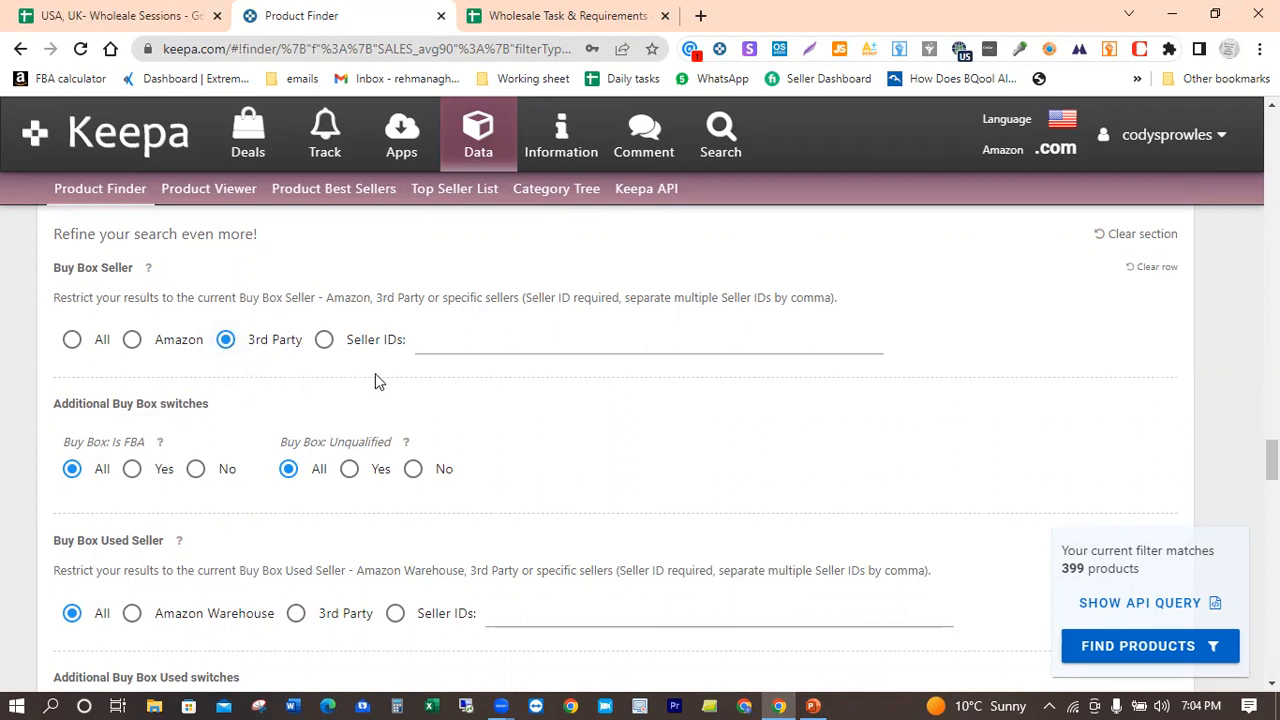
# Step: Exclude the Like New, Very Good, Good and Acceptable conditions from the Buy Box Used: Condition filter
pyautogui.scroll(-1, 378, 381)
pyautogui.scroll(-3, 378, 381)
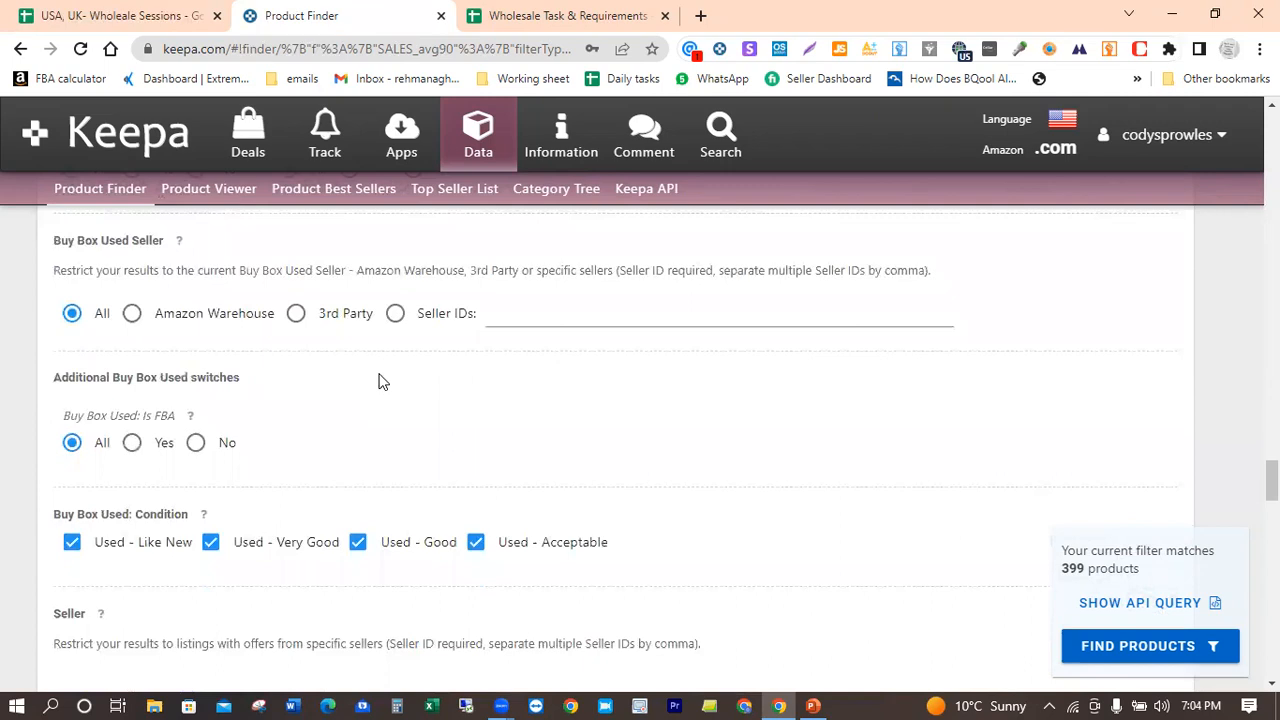
pyautogui.scroll(-1, 378, 381)
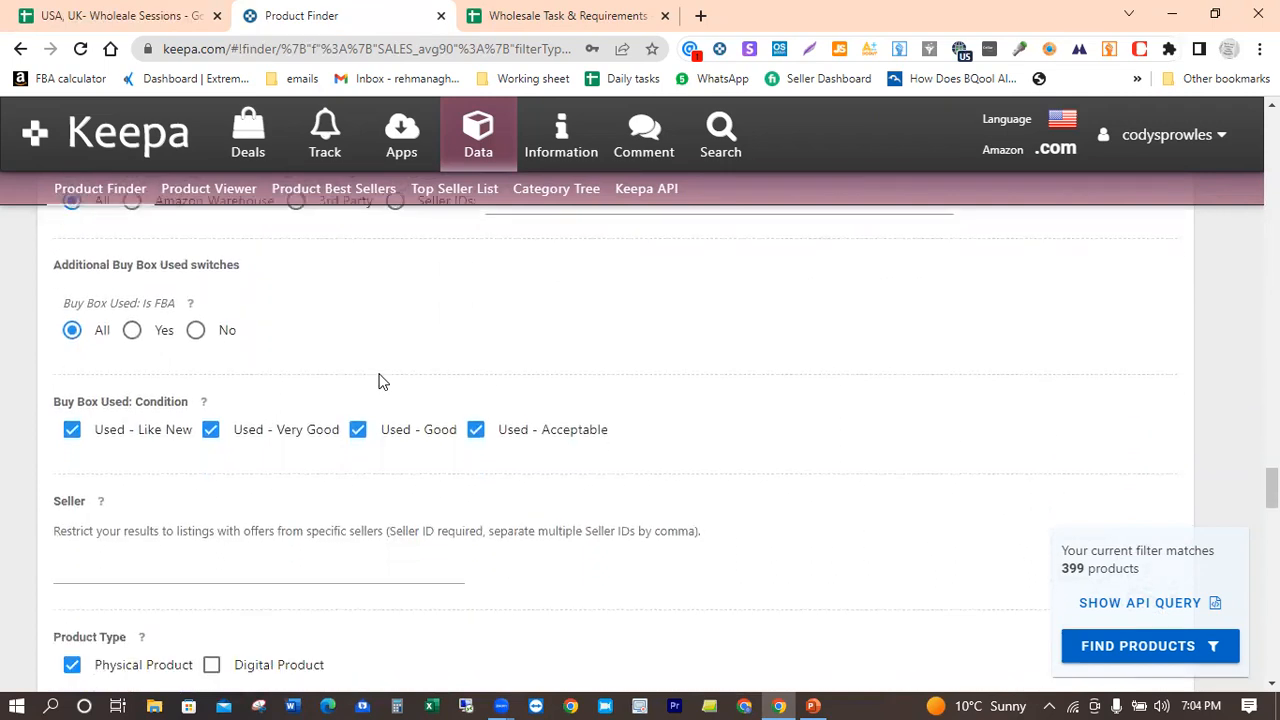
pyautogui.scroll(-1, 378, 381)
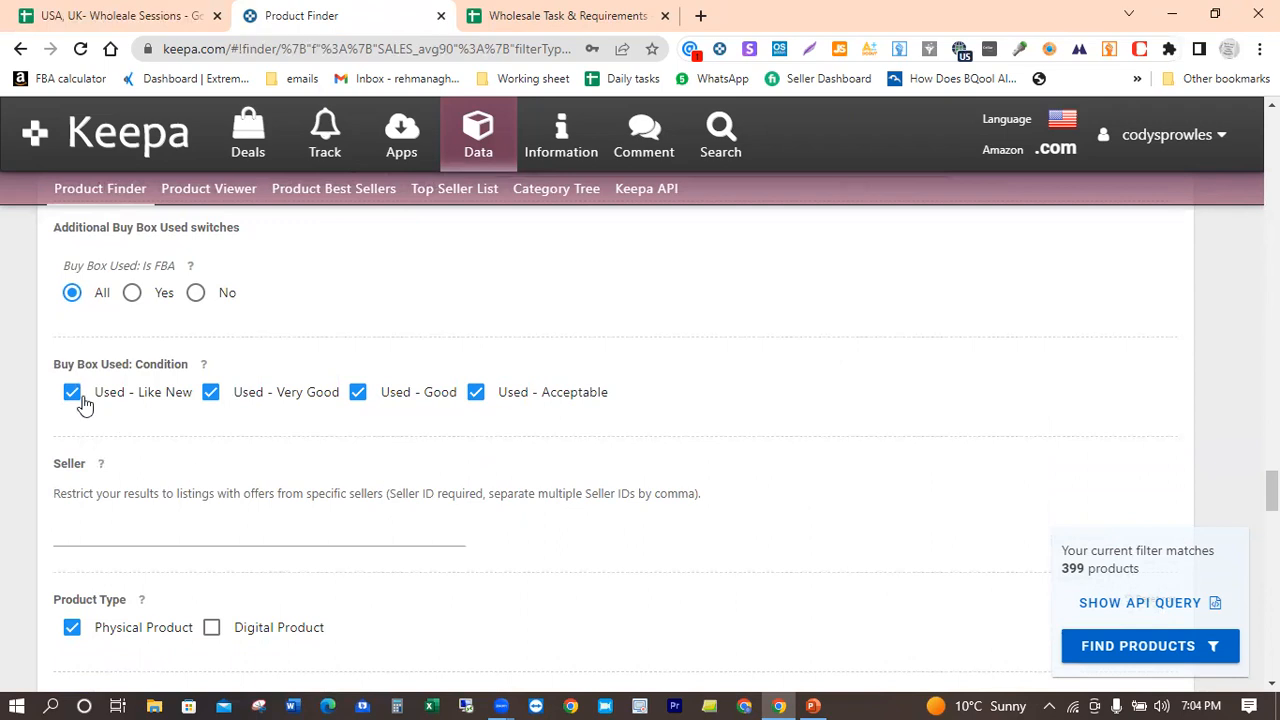
pyautogui.click(135, 410)
pyautogui.click(297, 392)
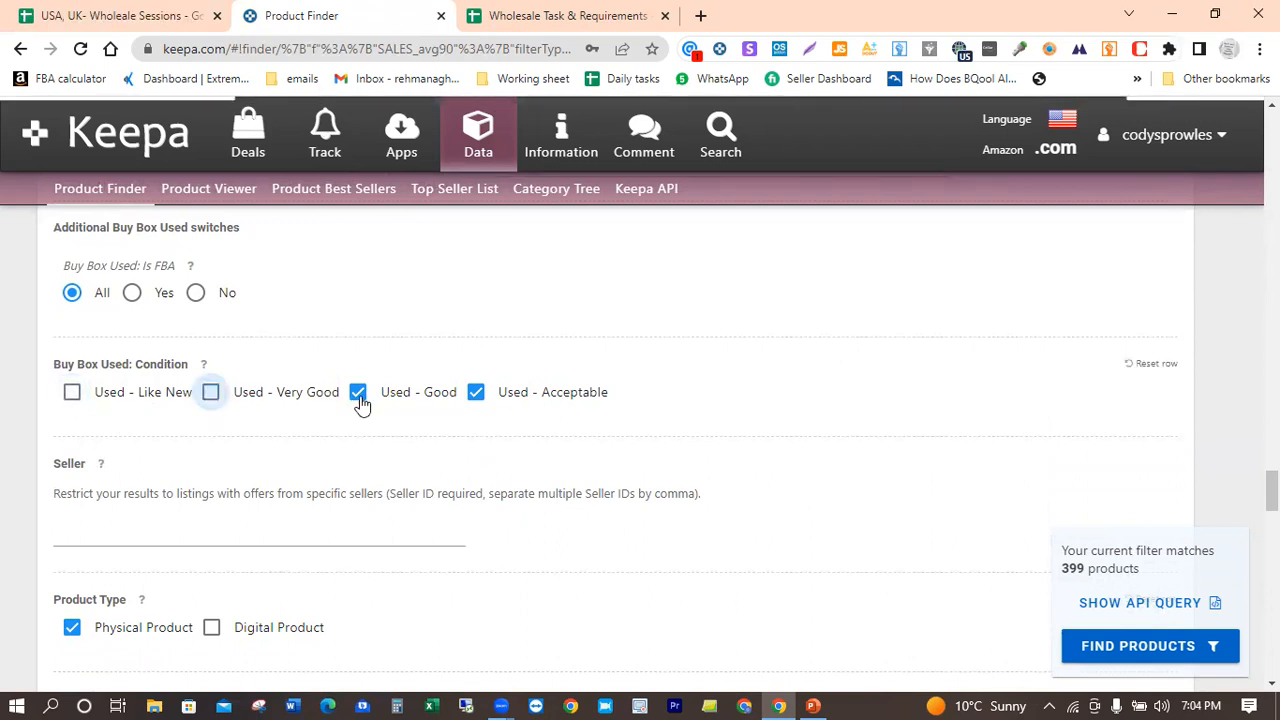
pyautogui.click(450, 397)
pyautogui.click(475, 396)
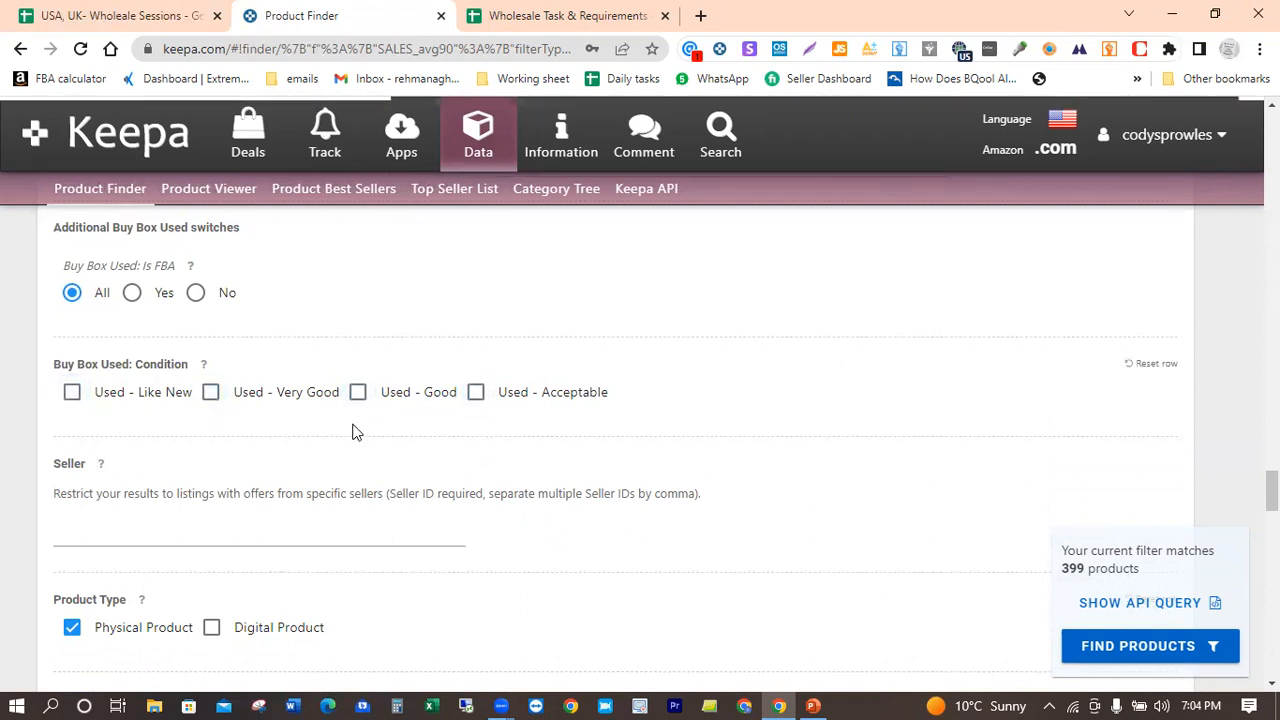
# Step: Check the variation, rating, review count, Amazon availability, package weight and adult product filters, and run the product search
pyautogui.scroll(-1, 352, 432)
pyautogui.scroll(-2, 352, 432)
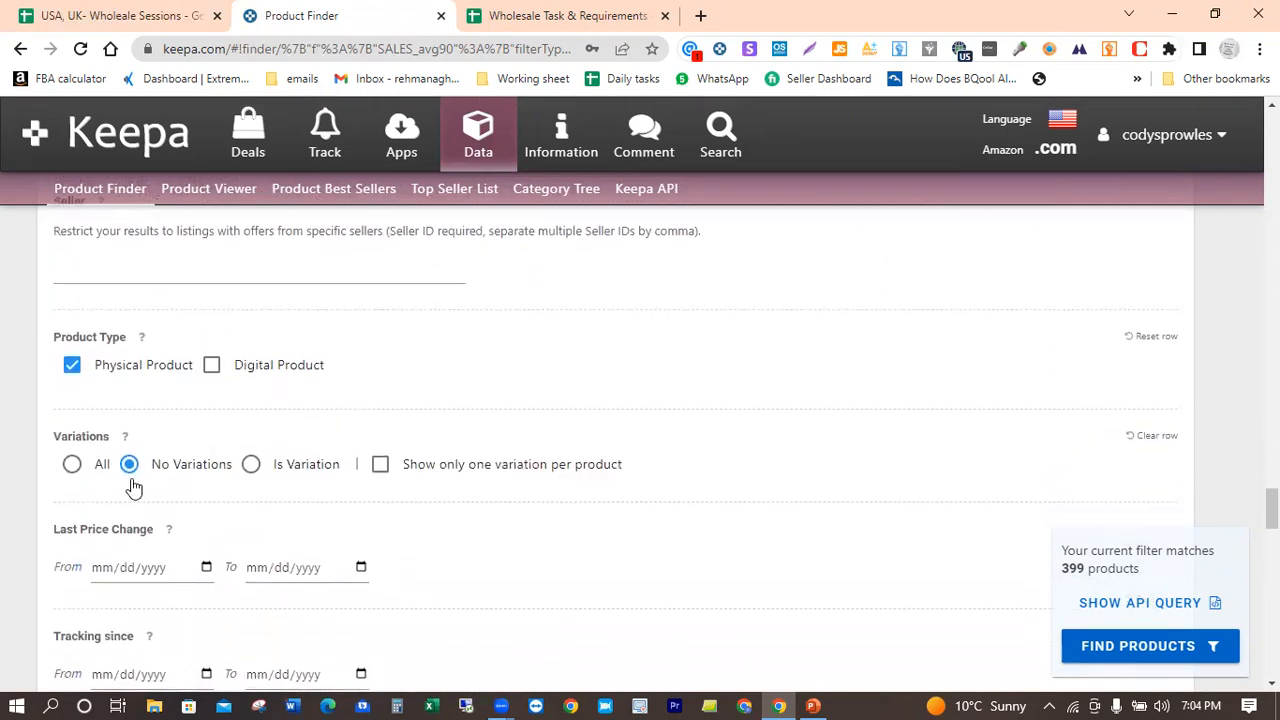
pyautogui.scroll(-6, 266, 491)
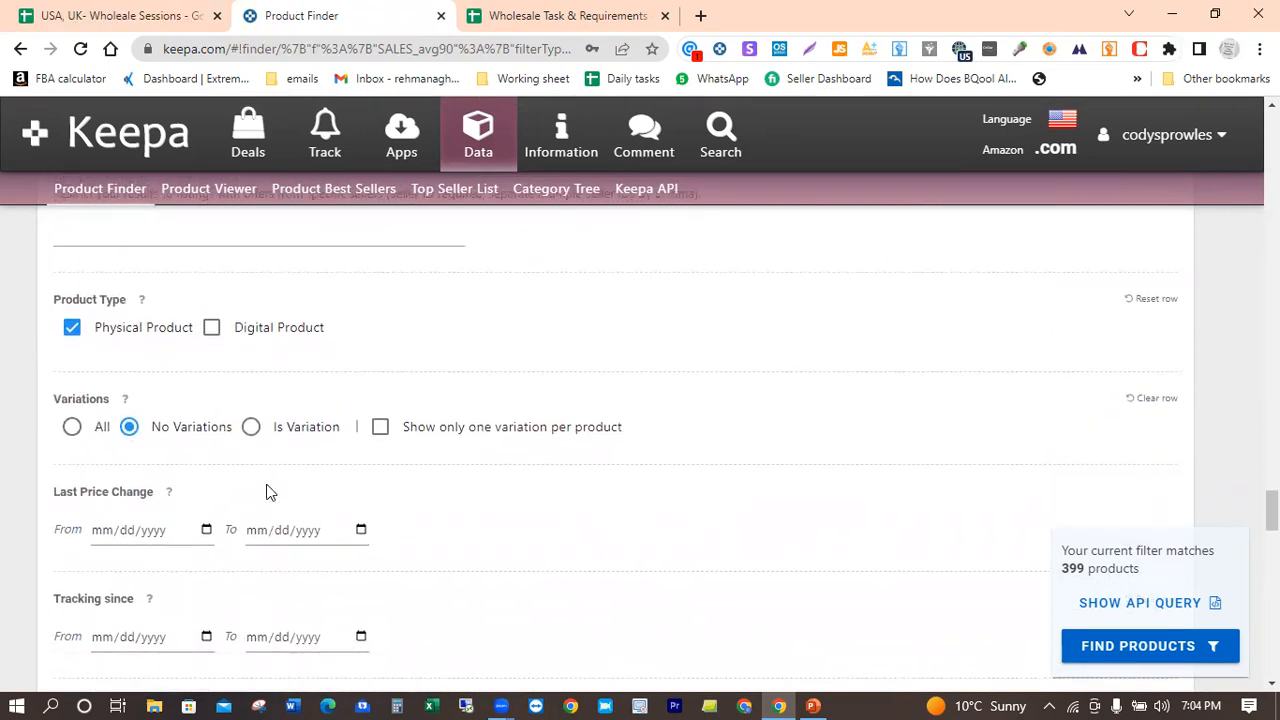
pyautogui.scroll(-5, 266, 491)
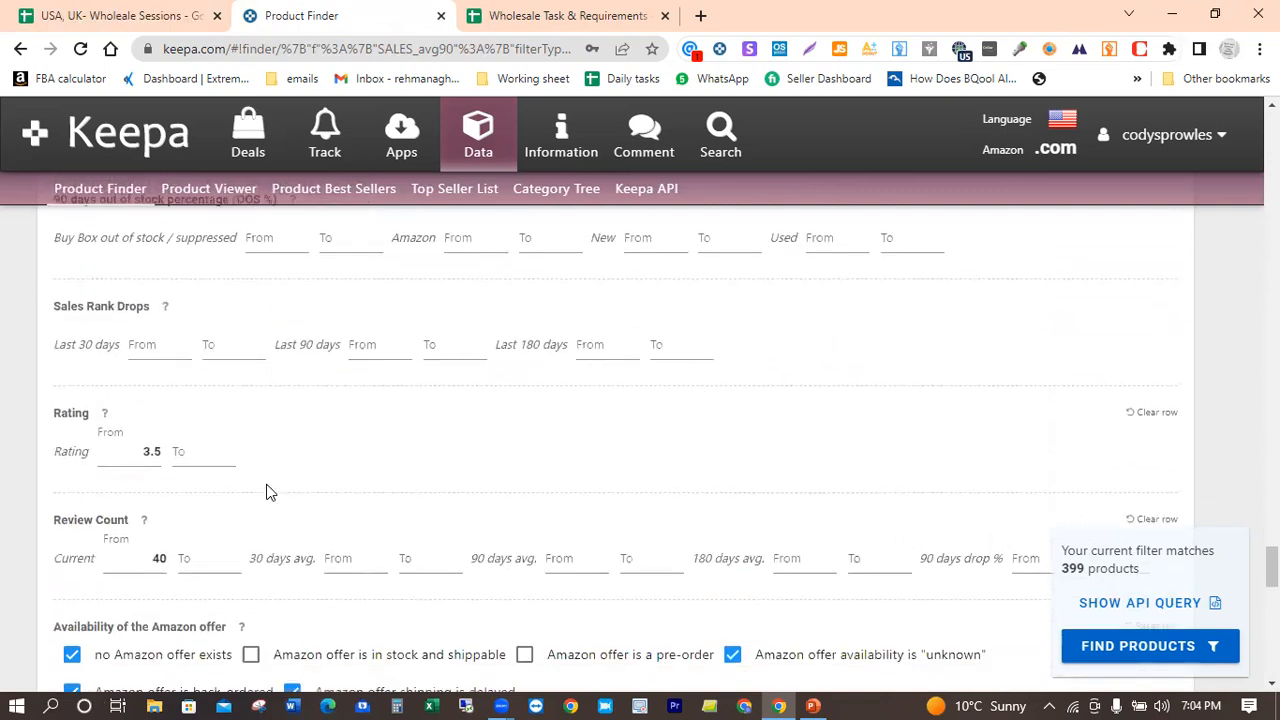
pyautogui.scroll(1, 266, 491)
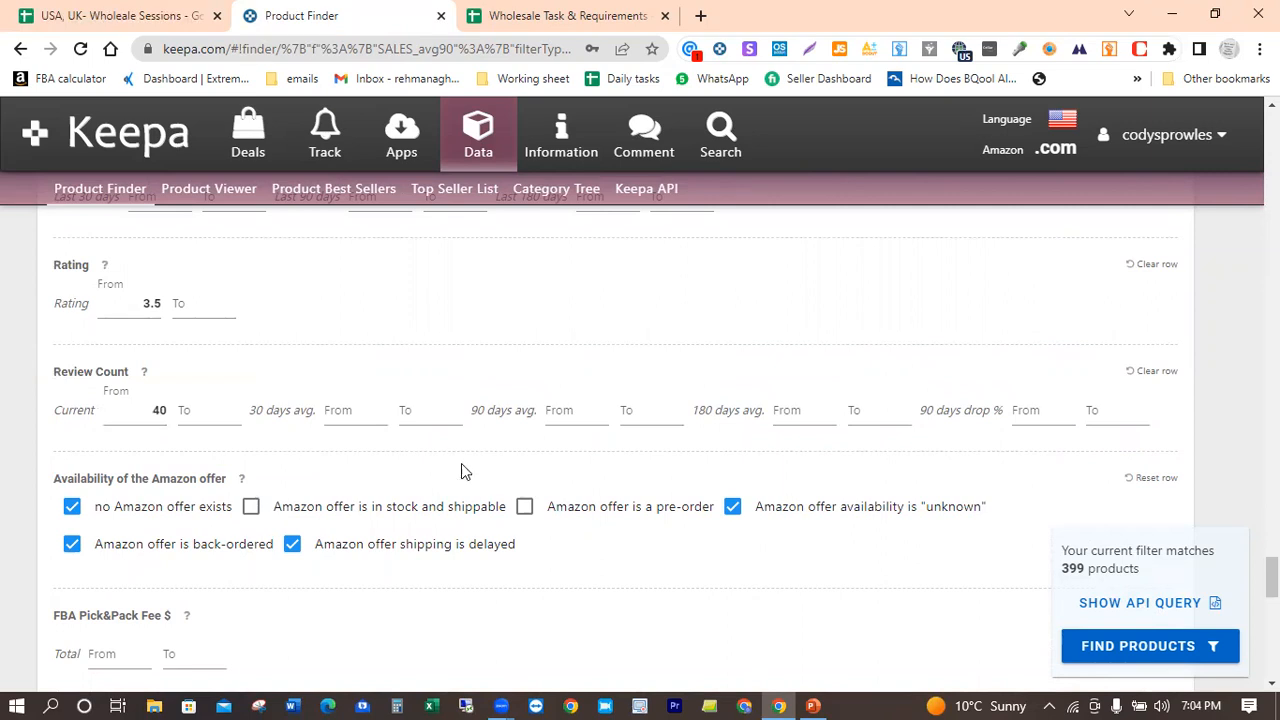
pyautogui.scroll(-4, 491, 432)
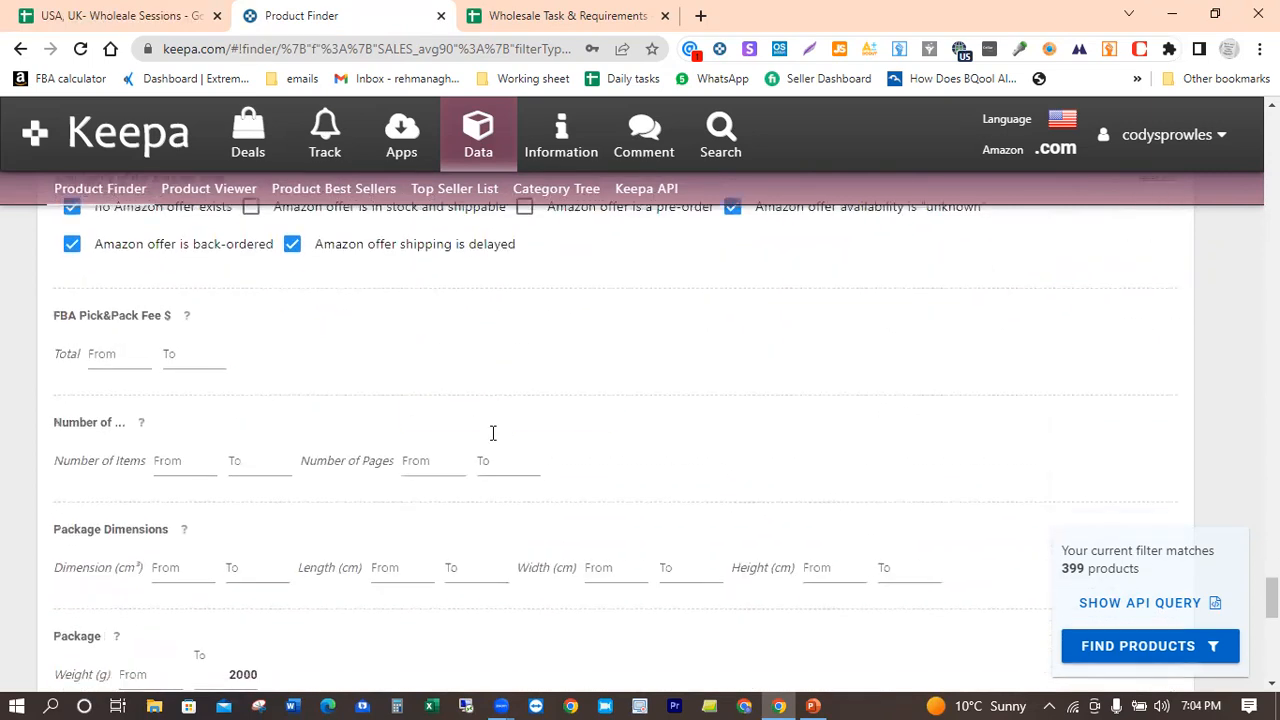
pyautogui.scroll(-4, 491, 432)
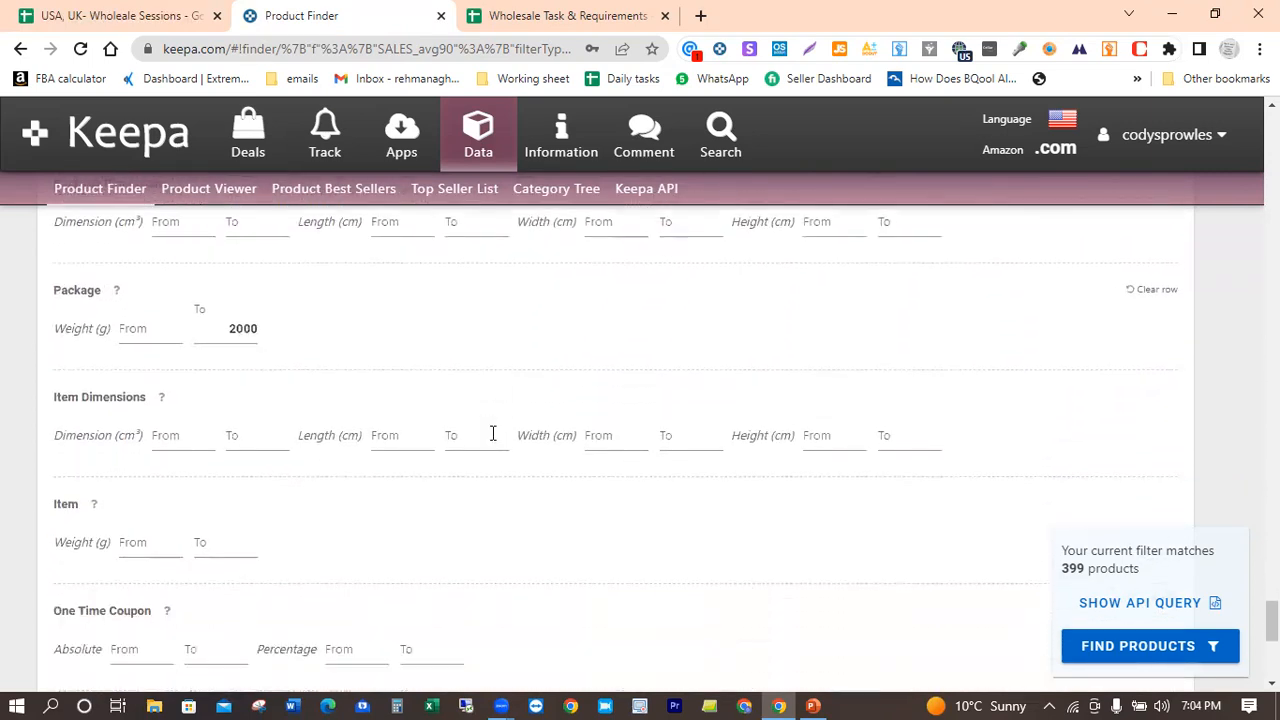
pyautogui.scroll(-4, 491, 439)
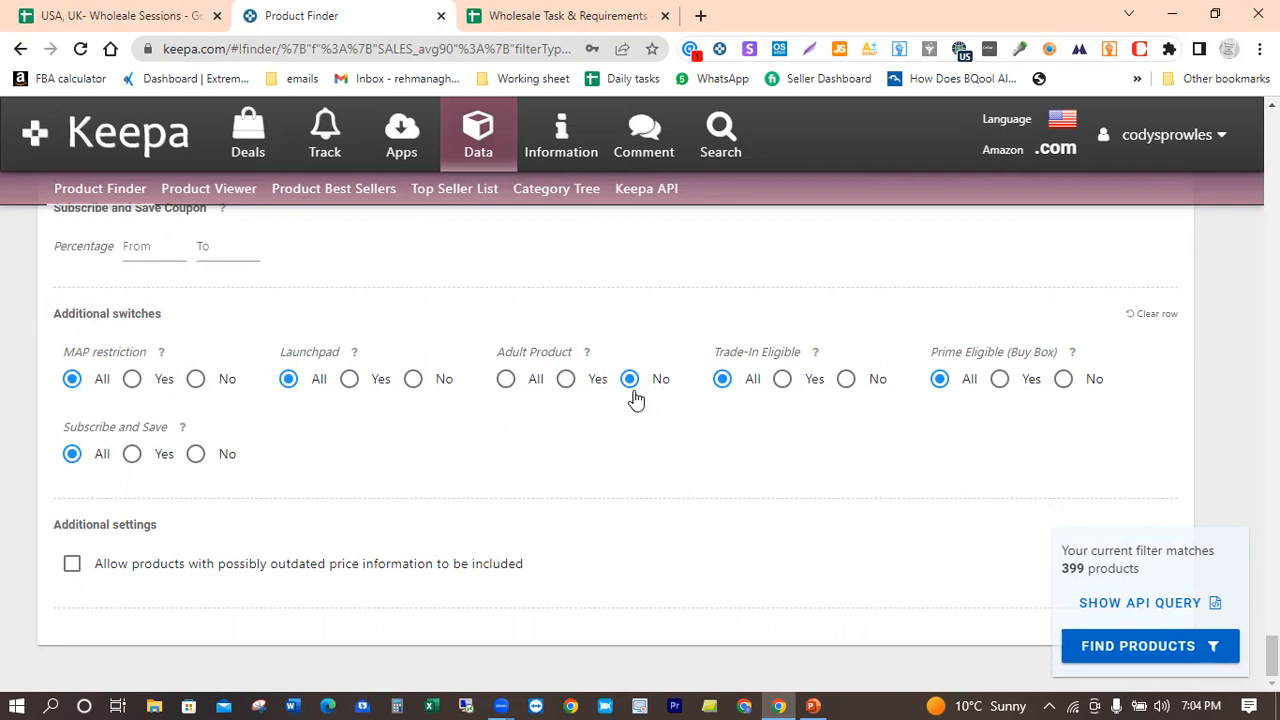
pyautogui.click(1103, 650)
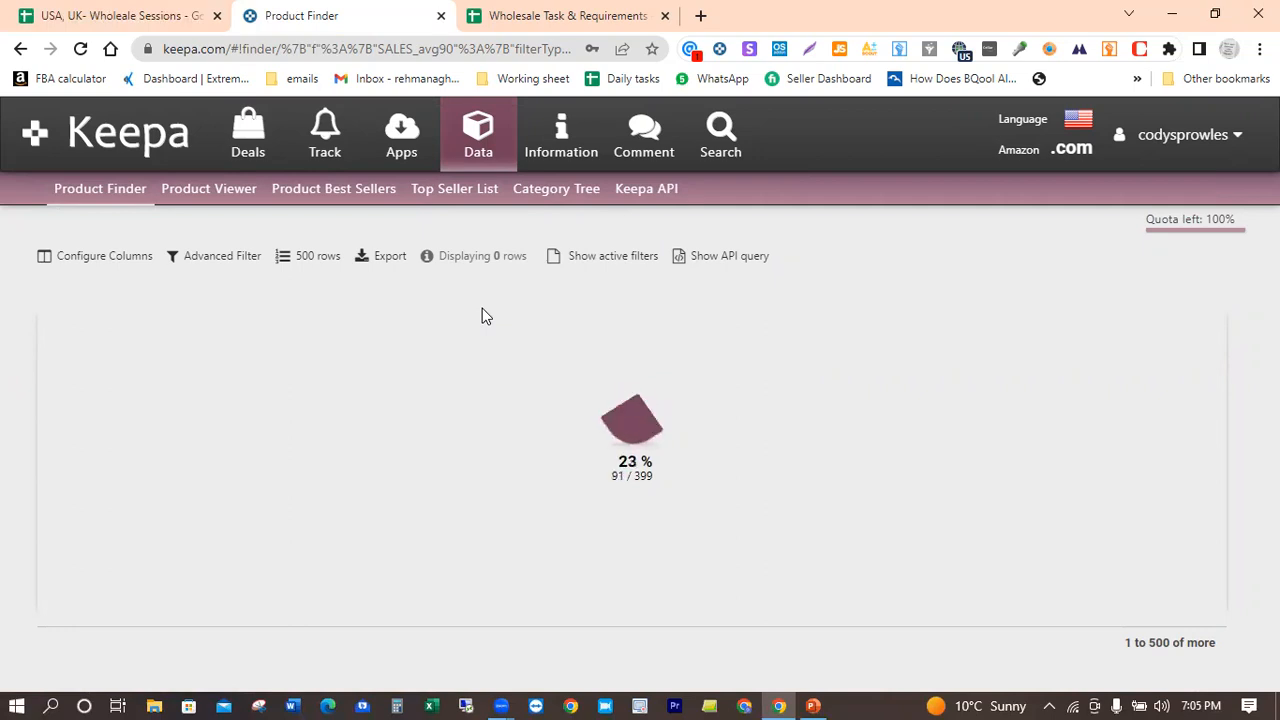
# Step: Switch to the Wholesale Task & Requirements sheet, highlight the No Gated condition and dismiss the unsupported-browser notice
pyautogui.click(580, 12)
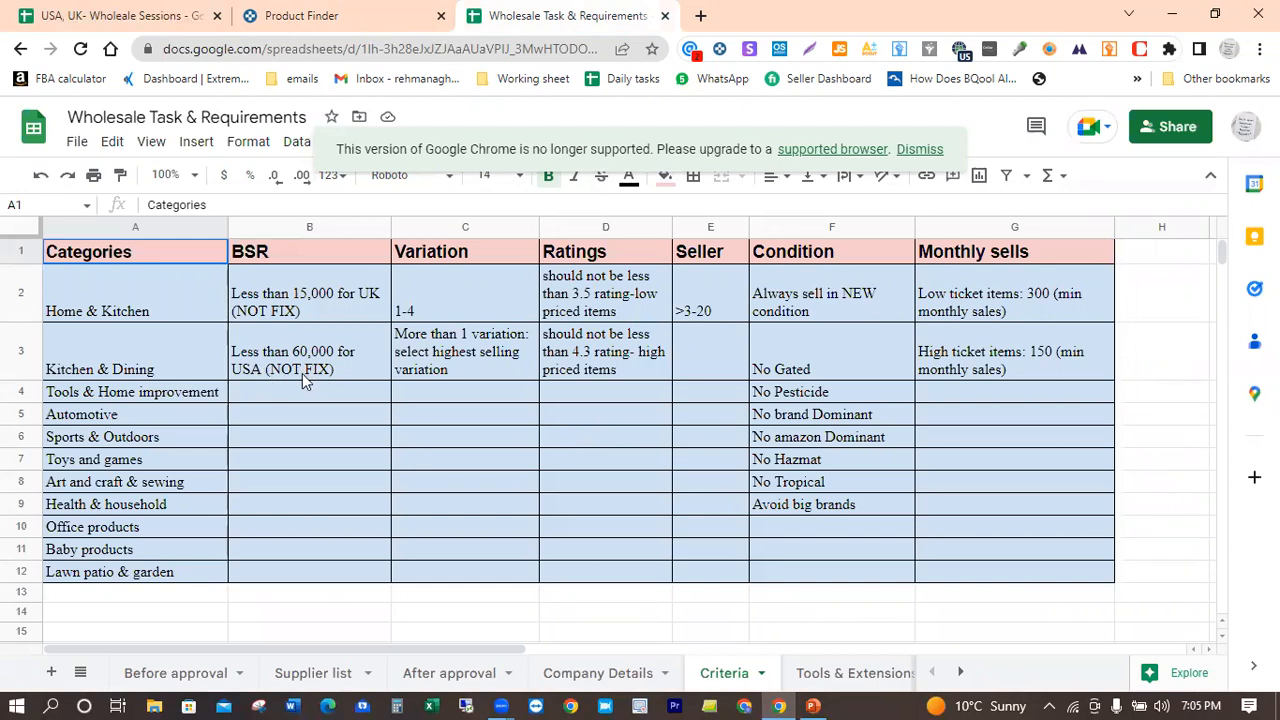
pyautogui.click(830, 360)
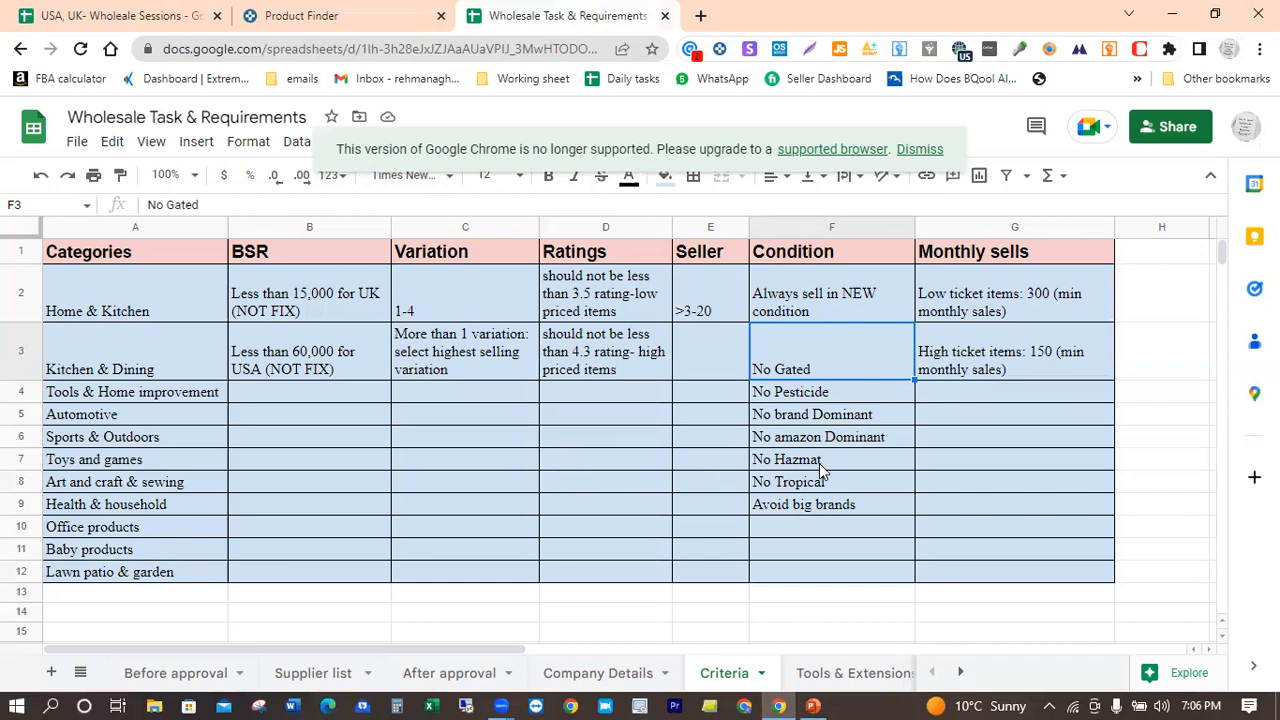
pyautogui.click(924, 151)
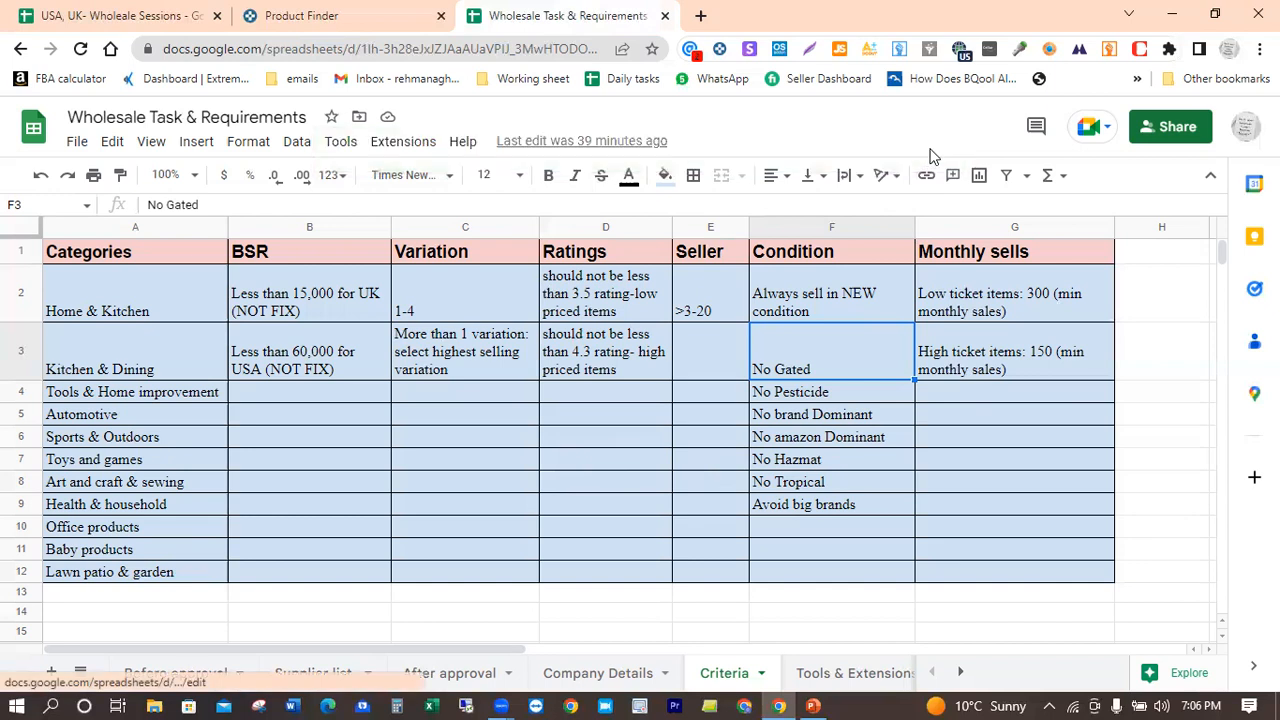